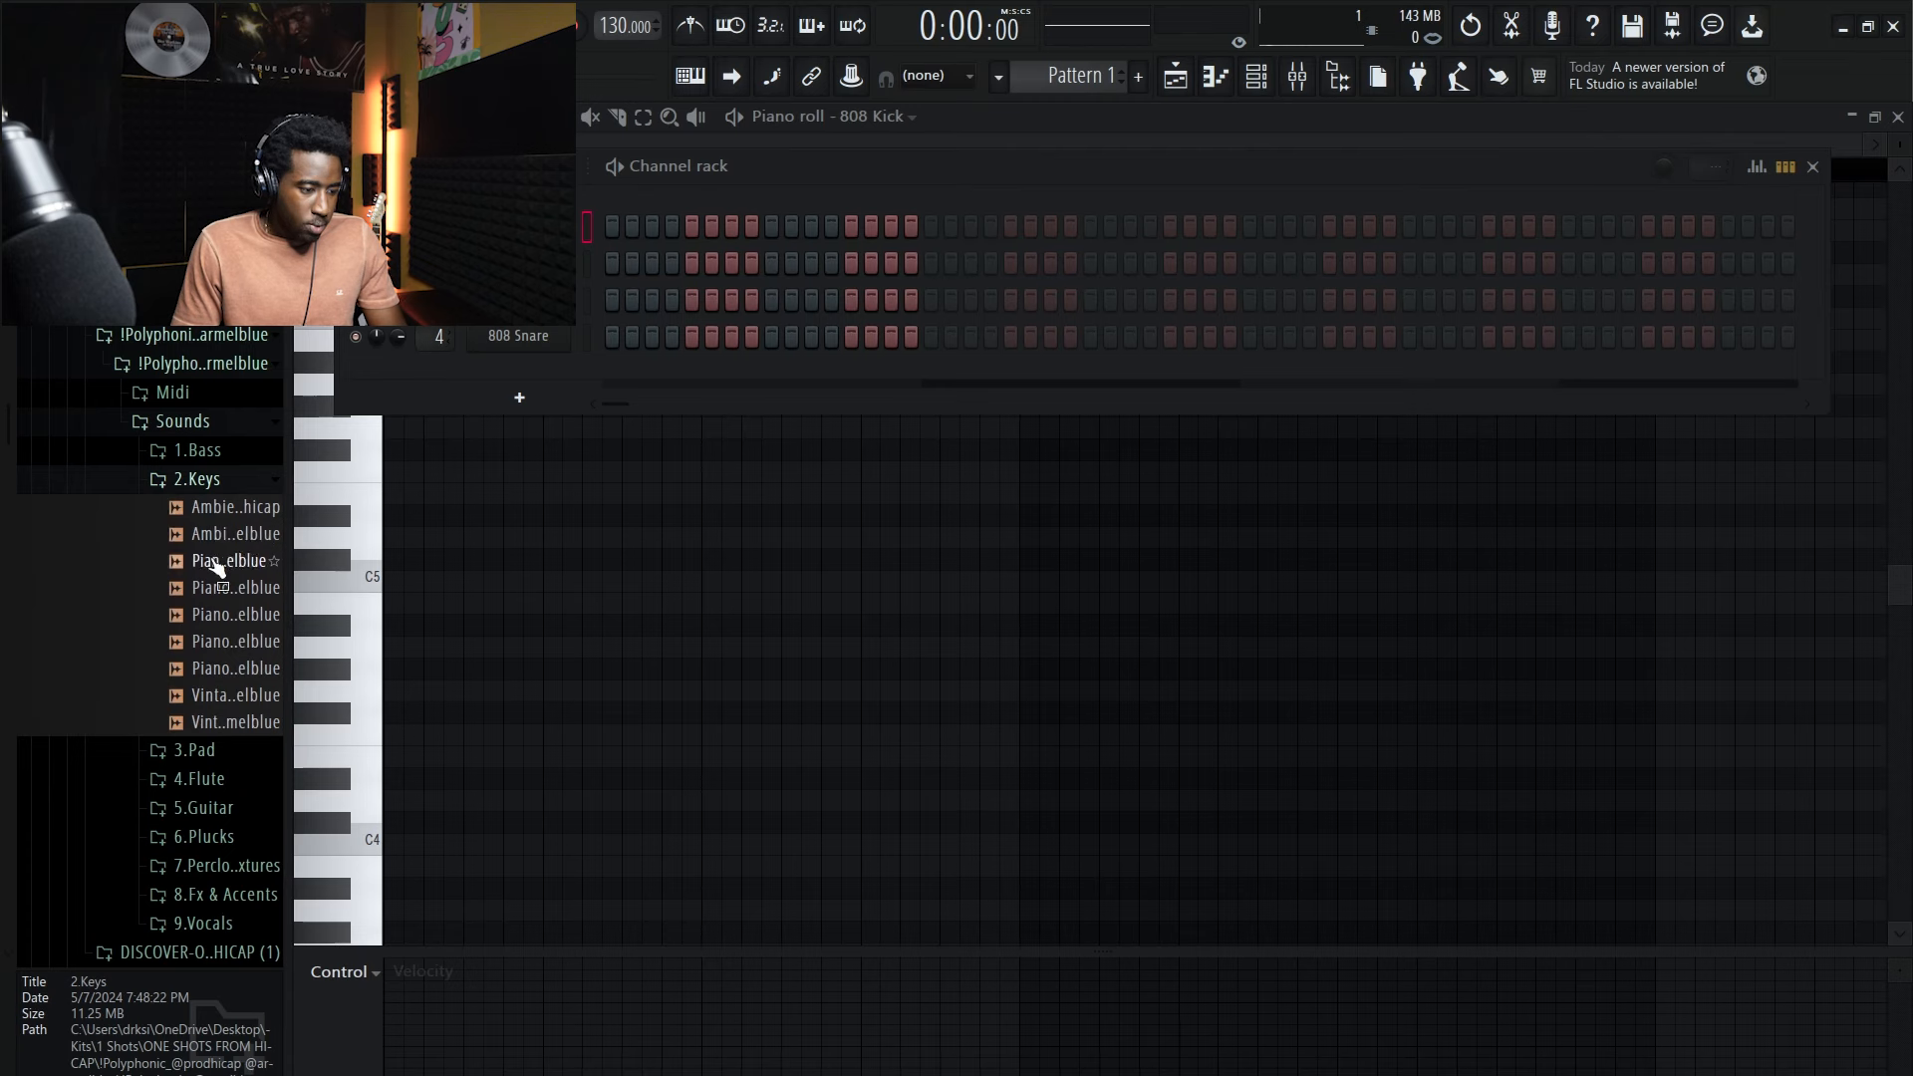
# Step: Audition the piano and vintage one-shots in the 2.Keys sample folder
pyautogui.click(259, 538)
pyautogui.click(263, 560)
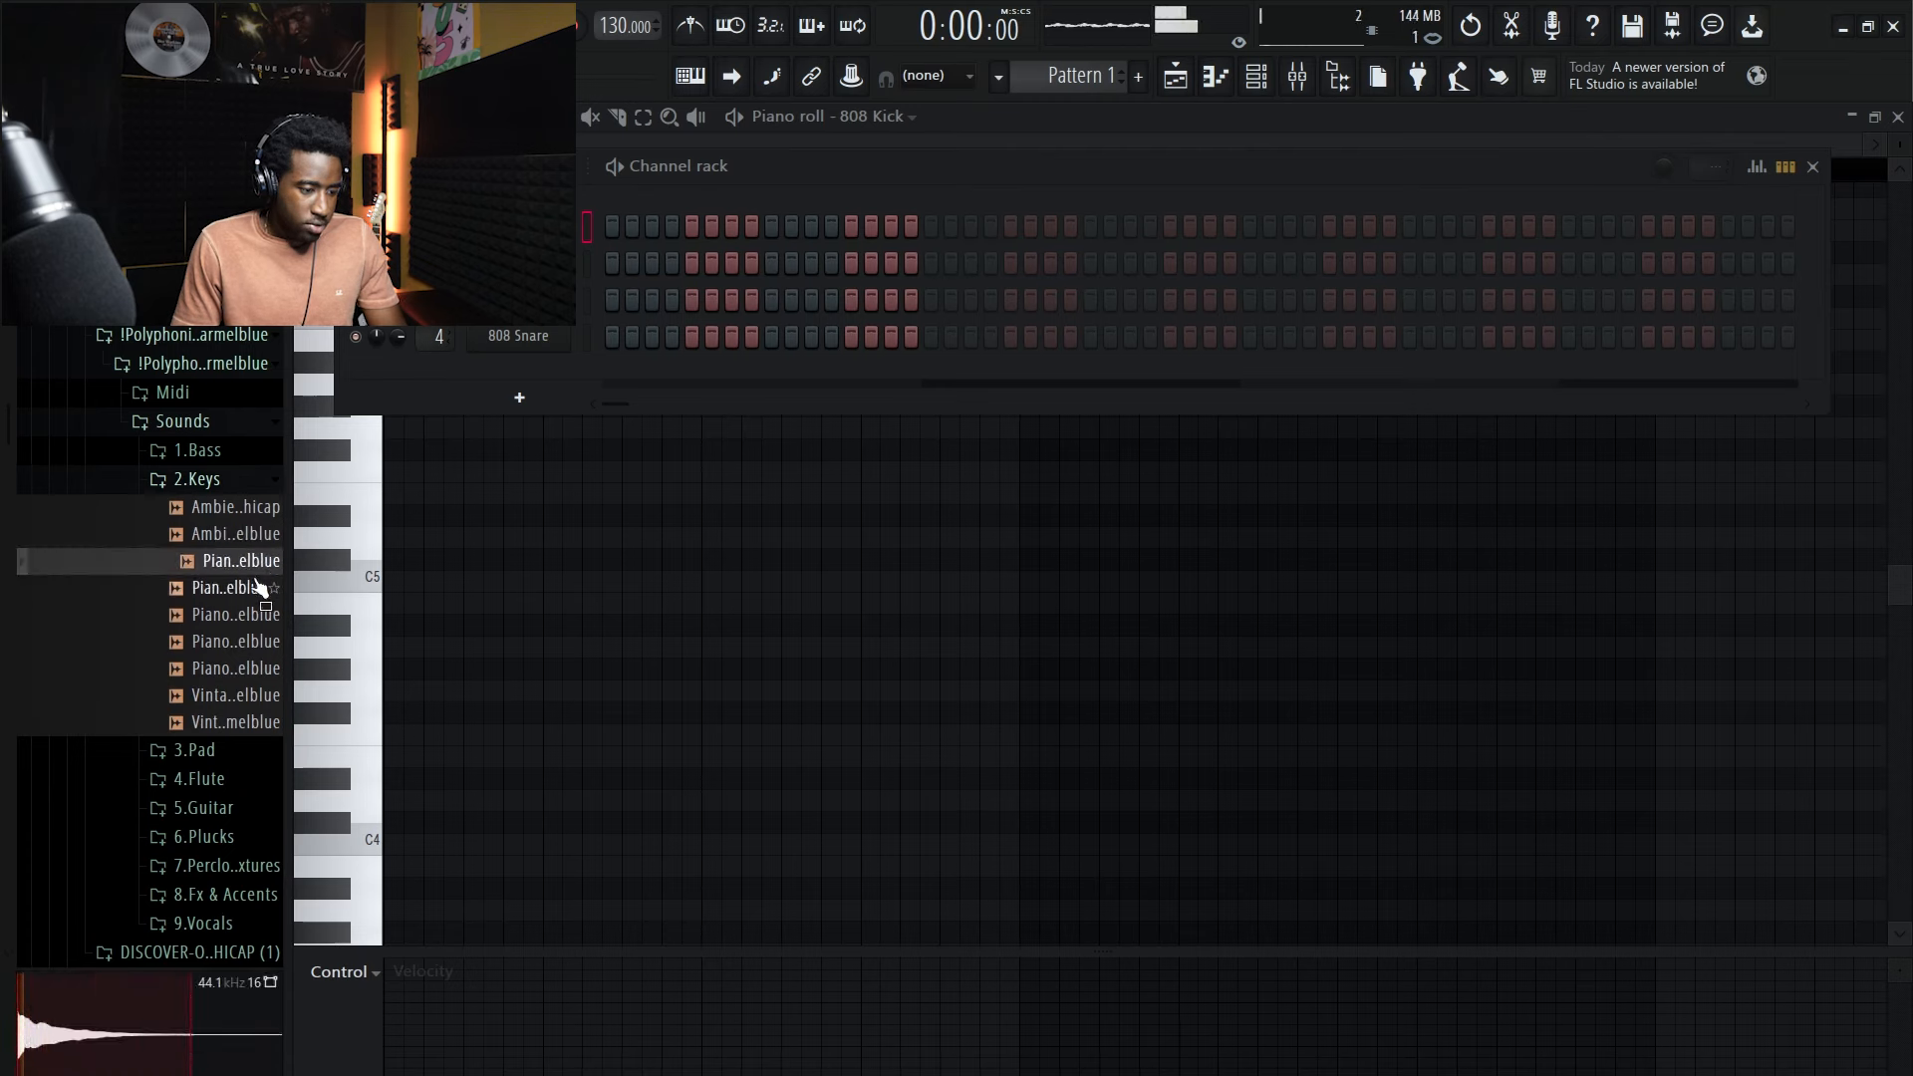
pyautogui.click(257, 586)
pyautogui.click(257, 620)
pyautogui.click(257, 645)
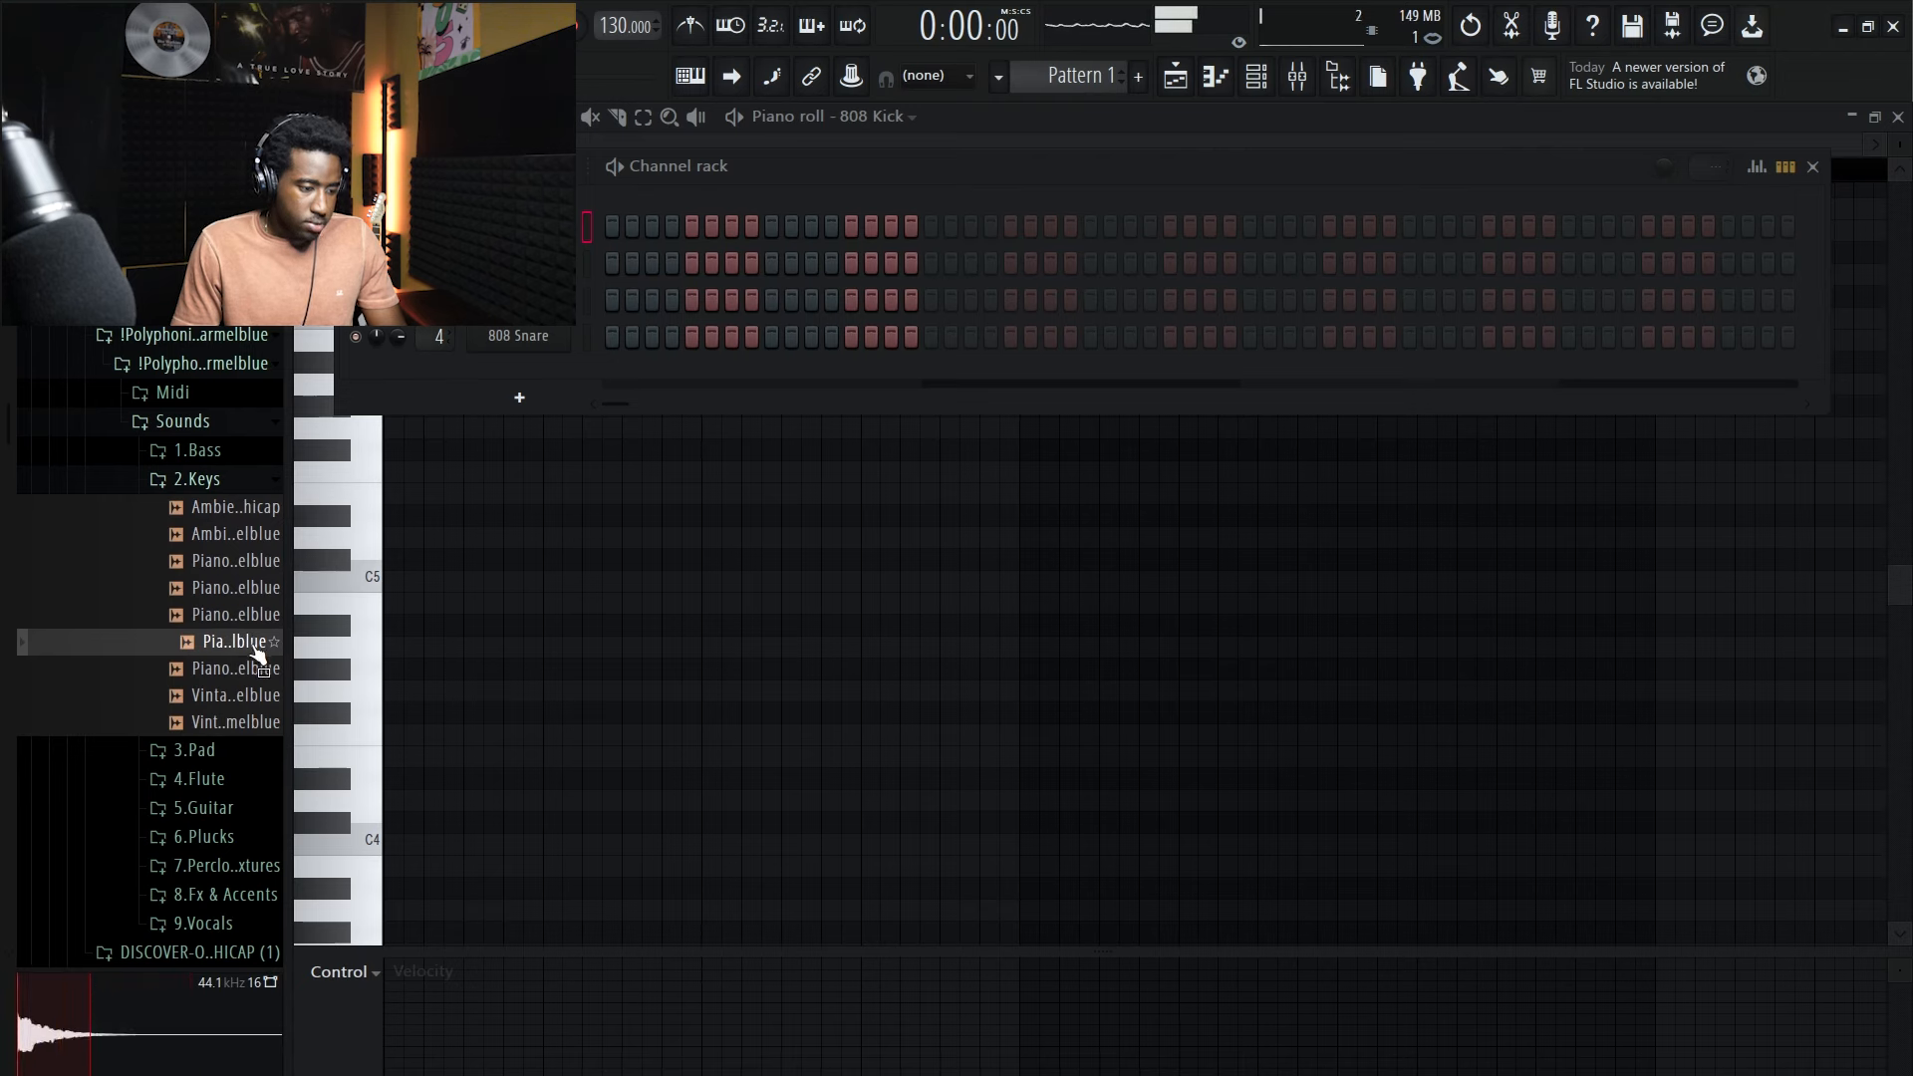
pyautogui.click(257, 670)
pyautogui.click(258, 698)
pyautogui.click(253, 724)
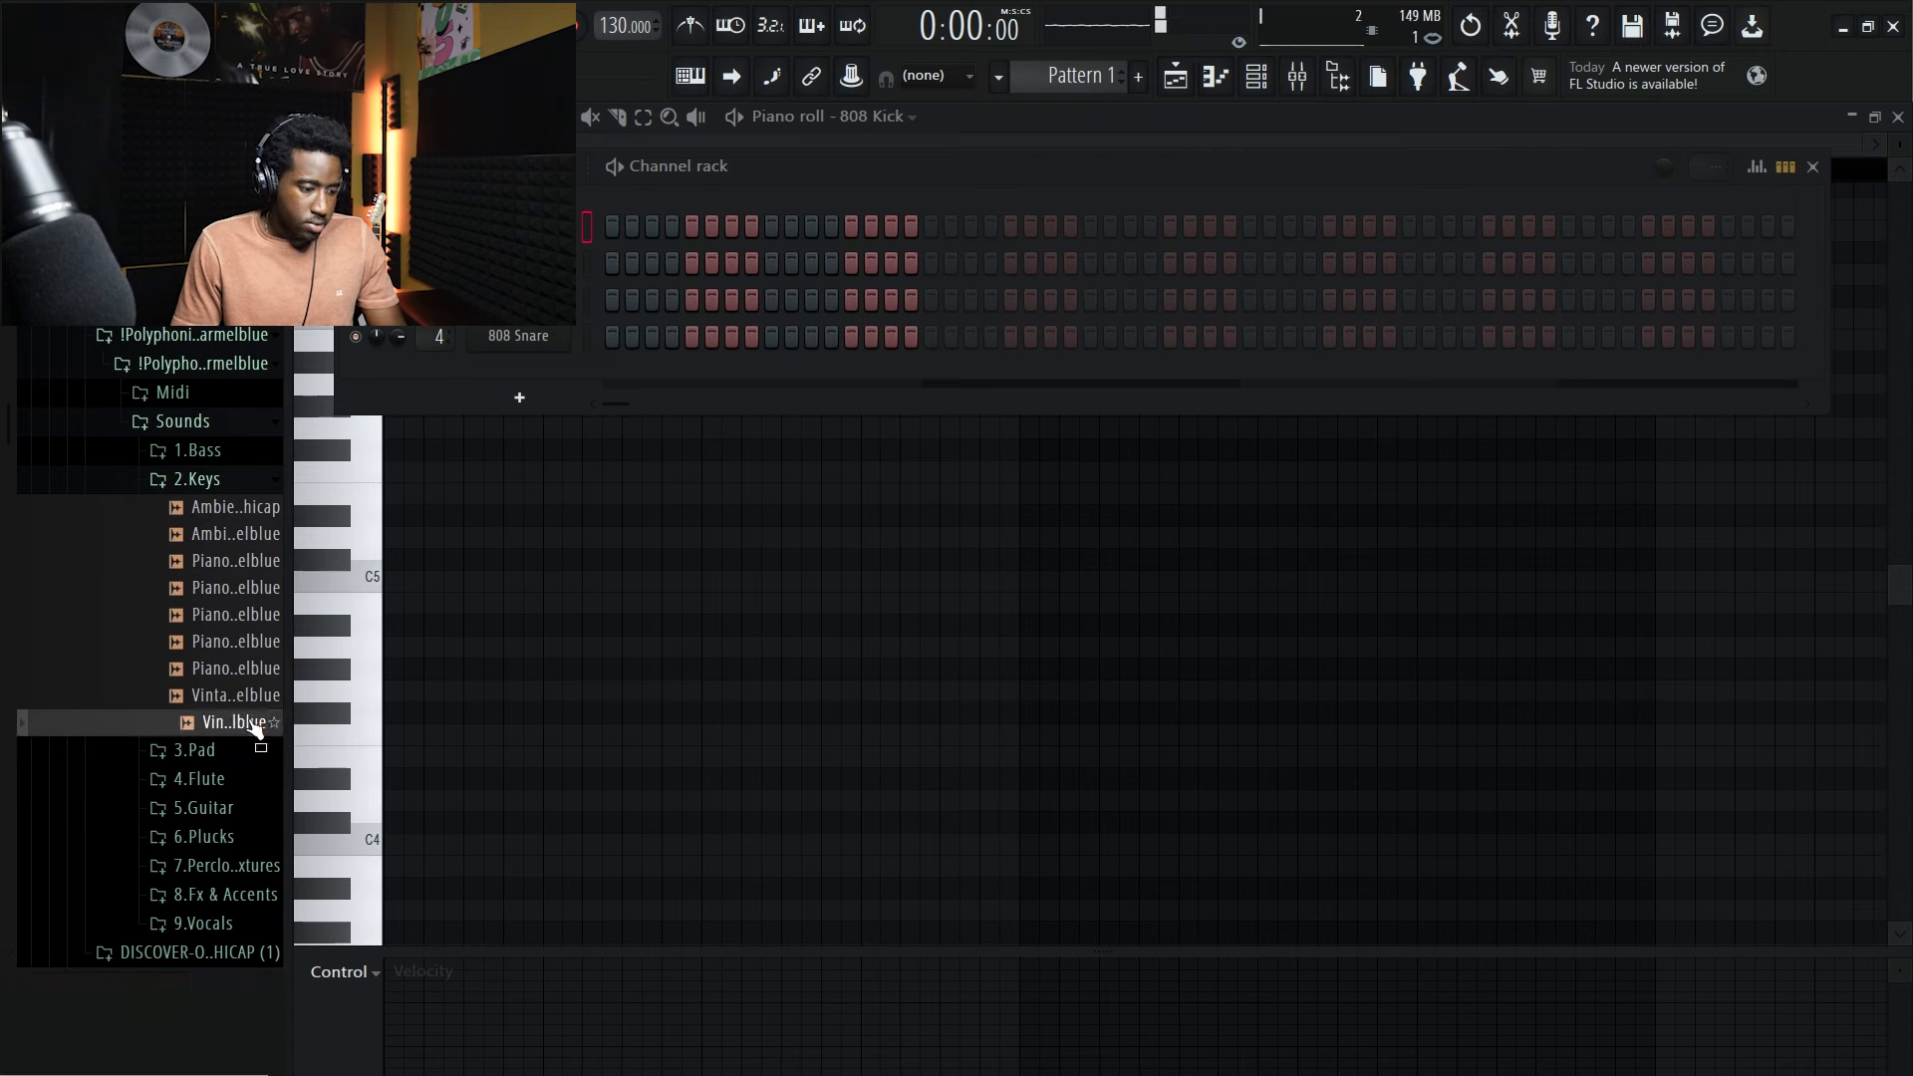
# Step: Load the Ambient Piano 2 one-shot from 2.Keys into the channel rack and open its piano roll
pyautogui.click(240, 541)
pyautogui.moveTo(244, 554); pyautogui.dragTo(579, 344)
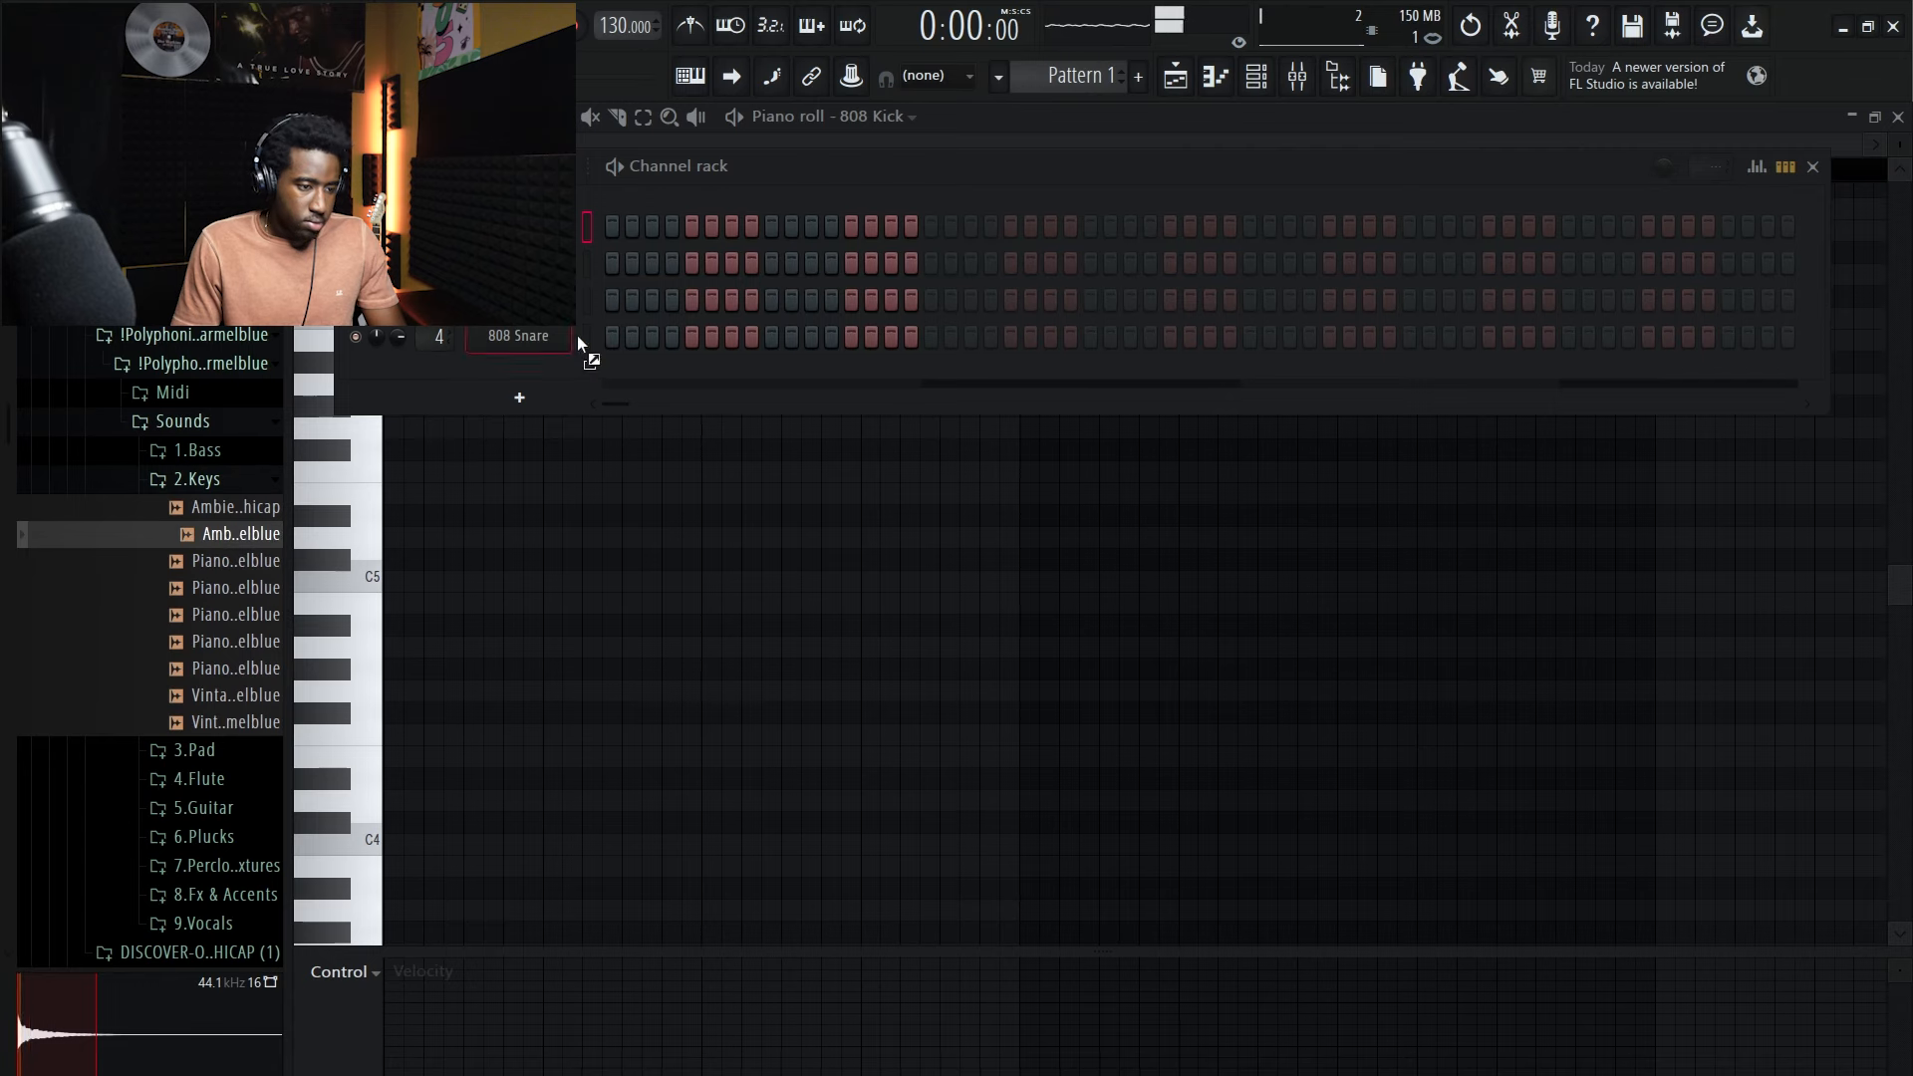
pyautogui.moveTo(538, 235); pyautogui.dragTo(523, 227)
# Step: Build a two-bar chord from D#5, F#5 and A#5 at the pattern start and play it back
pyautogui.moveTo(398, 450); pyautogui.dragTo(337, 438)
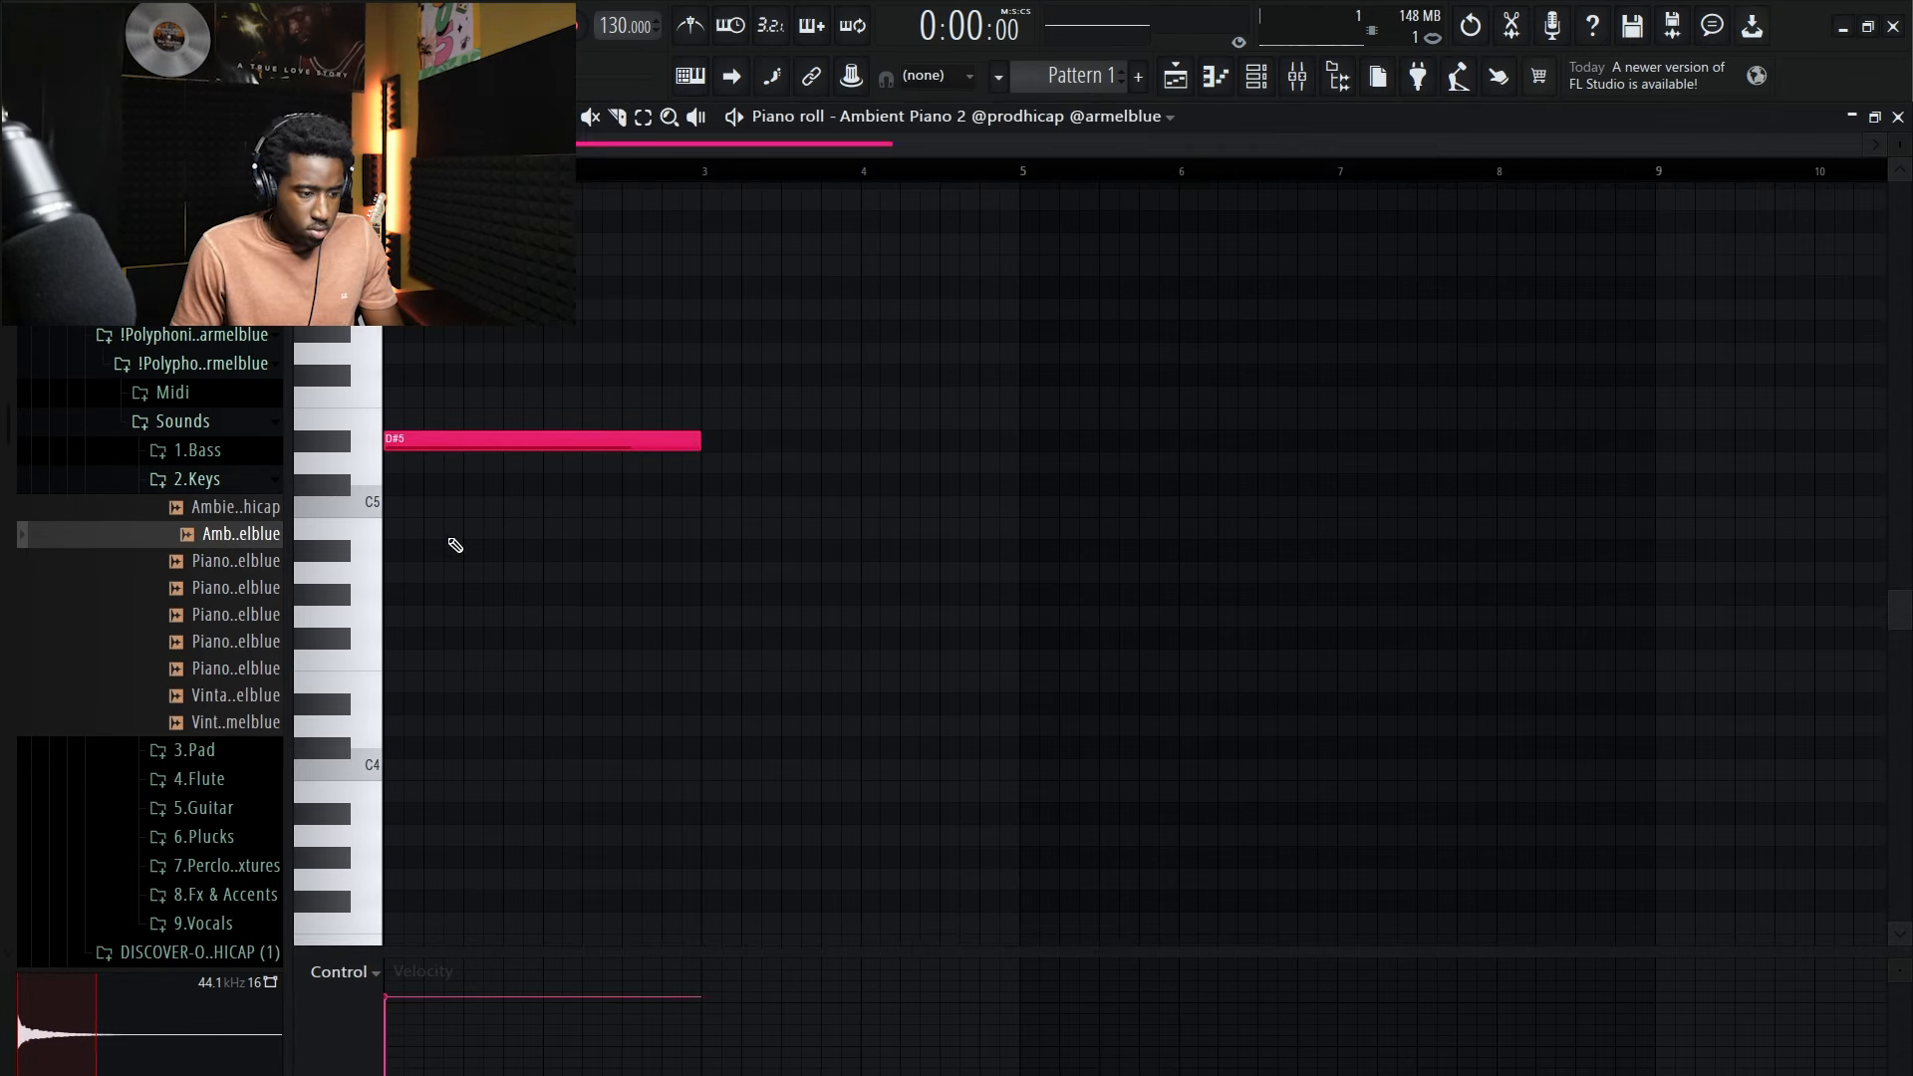
pyautogui.scroll(3, 449, 539)
pyautogui.click(404, 644)
pyautogui.rightClick(424, 636)
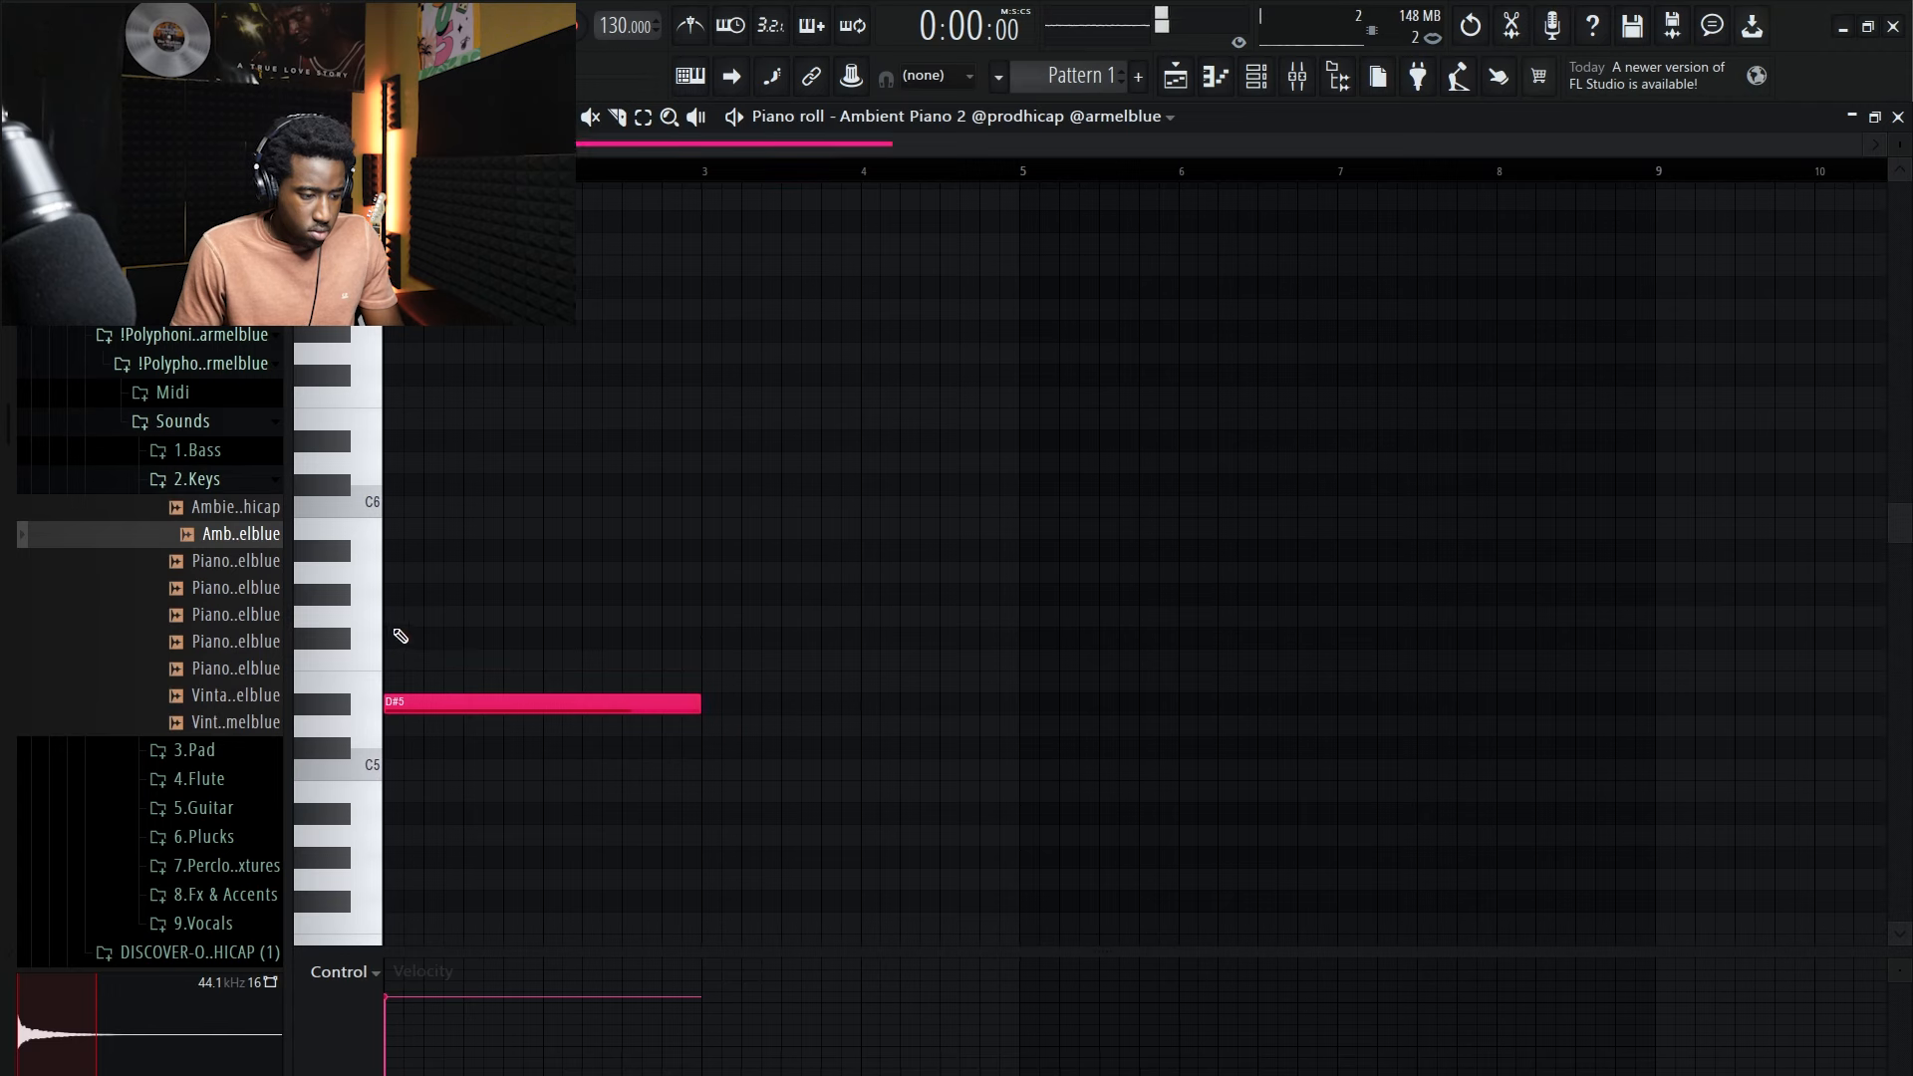
pyautogui.moveTo(398, 638); pyautogui.dragTo(364, 641)
pyautogui.moveTo(407, 546); pyautogui.dragTo(380, 555)
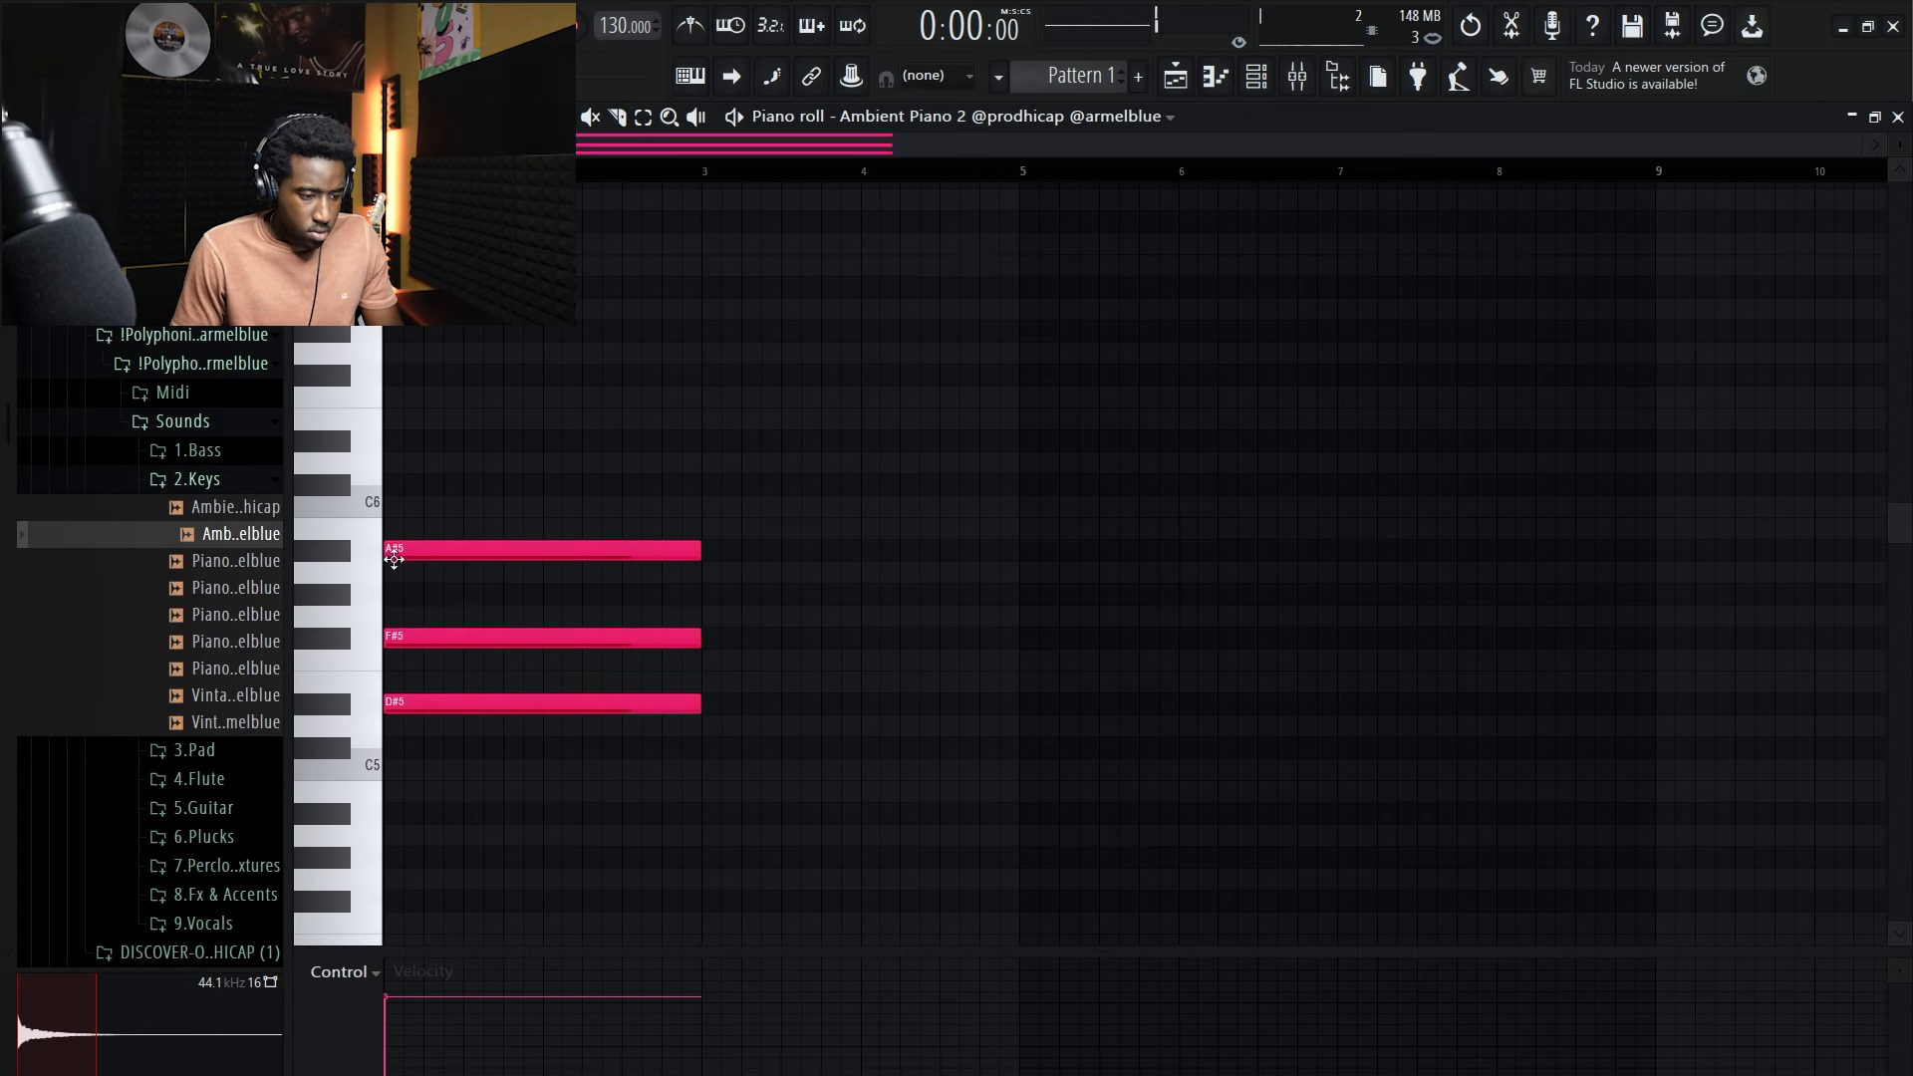
pyautogui.press('space')
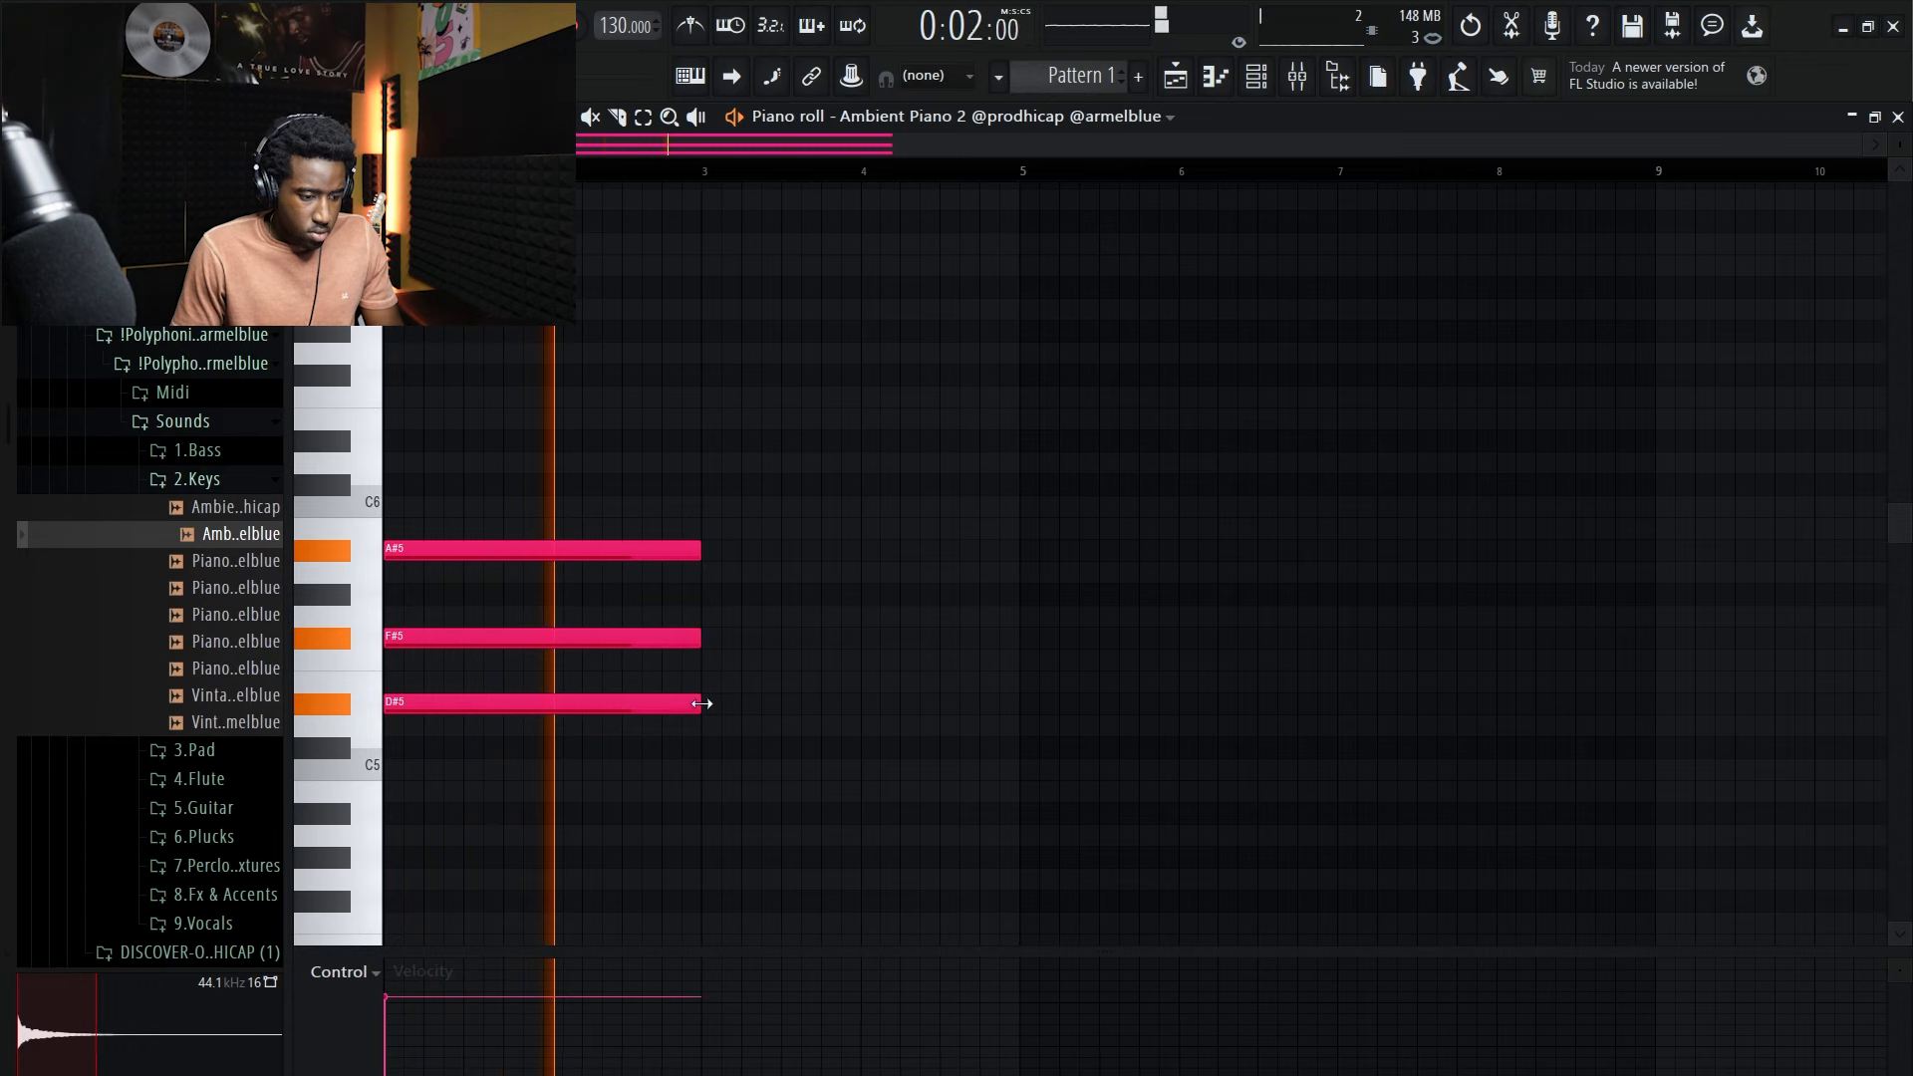
pyautogui.press('space')
# Step: Add a second two-bar chord of A#4, C#5 and F5 at bar 3 and play the progression
pyautogui.scroll(-1, 709, 707)
pyautogui.click(705, 750)
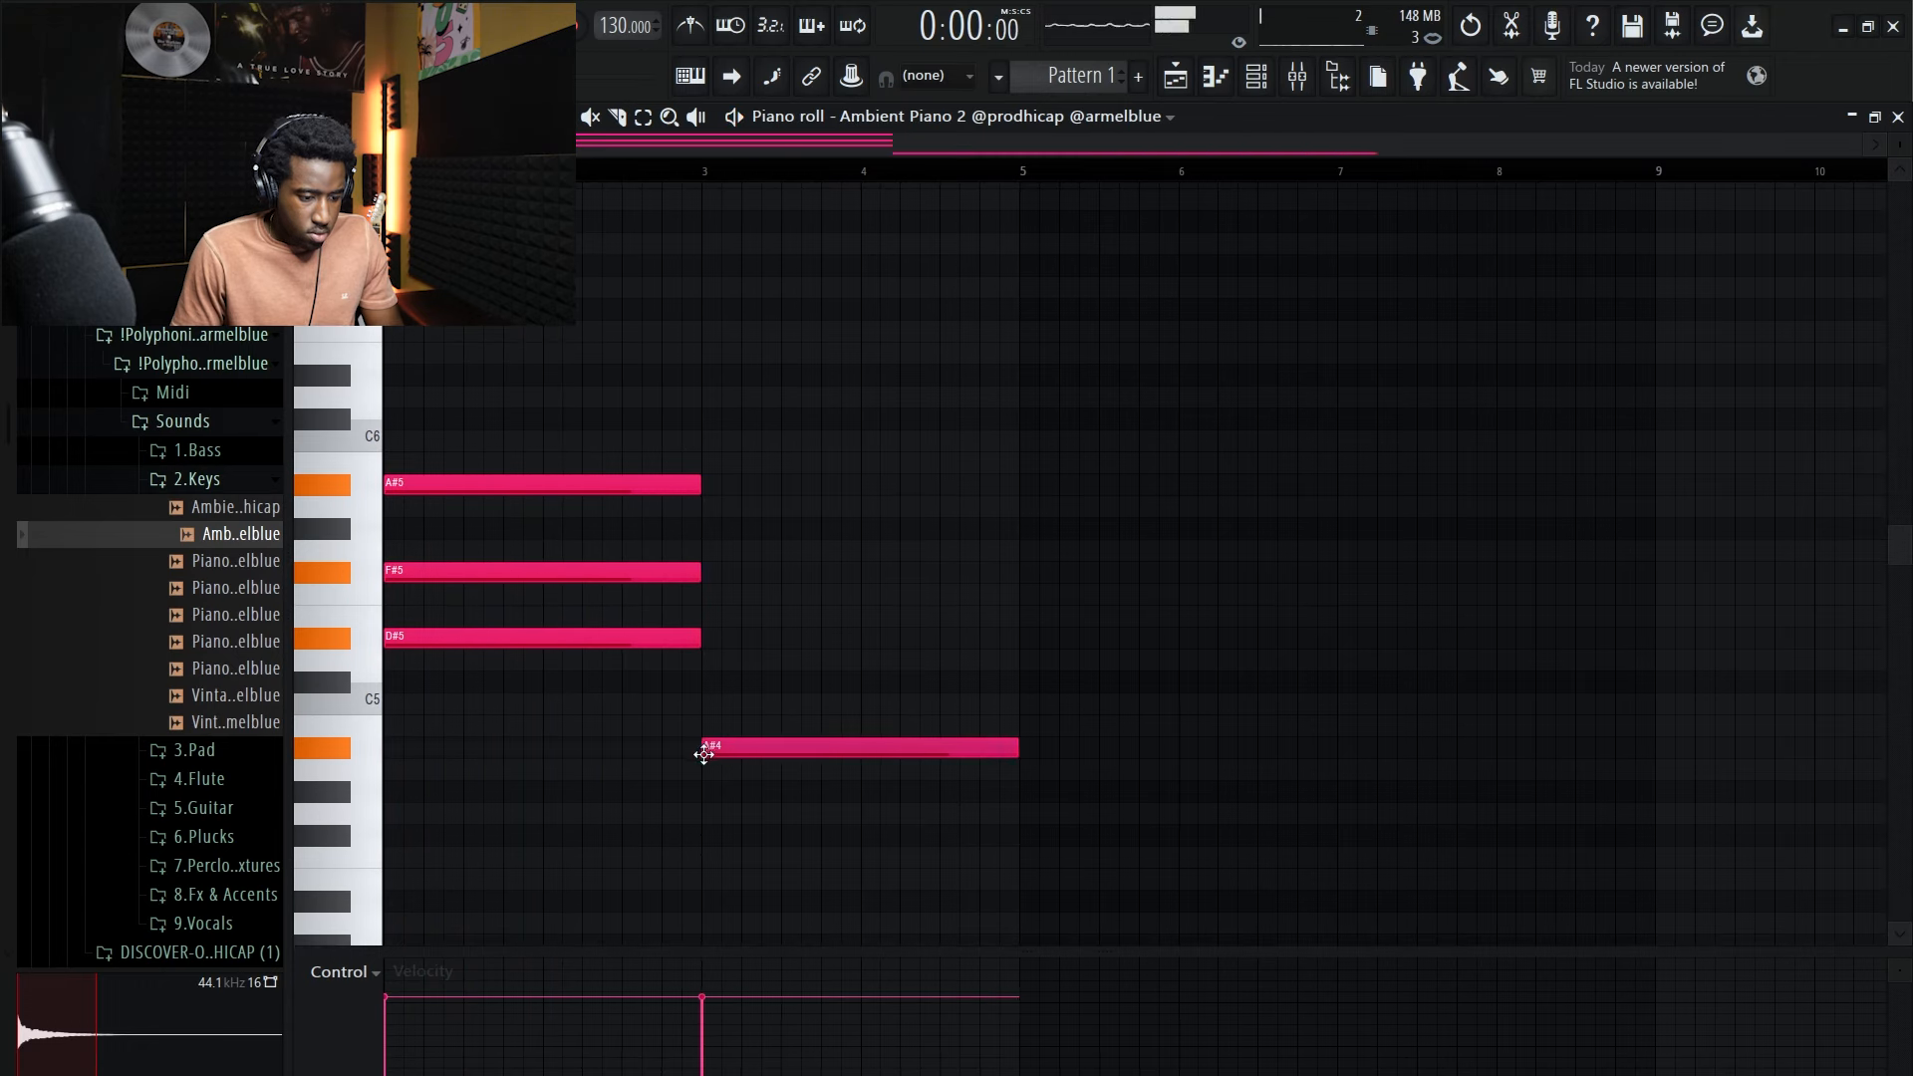
pyautogui.click(712, 682)
pyautogui.click(718, 613)
pyautogui.moveTo(707, 609); pyautogui.dragTo(702, 587)
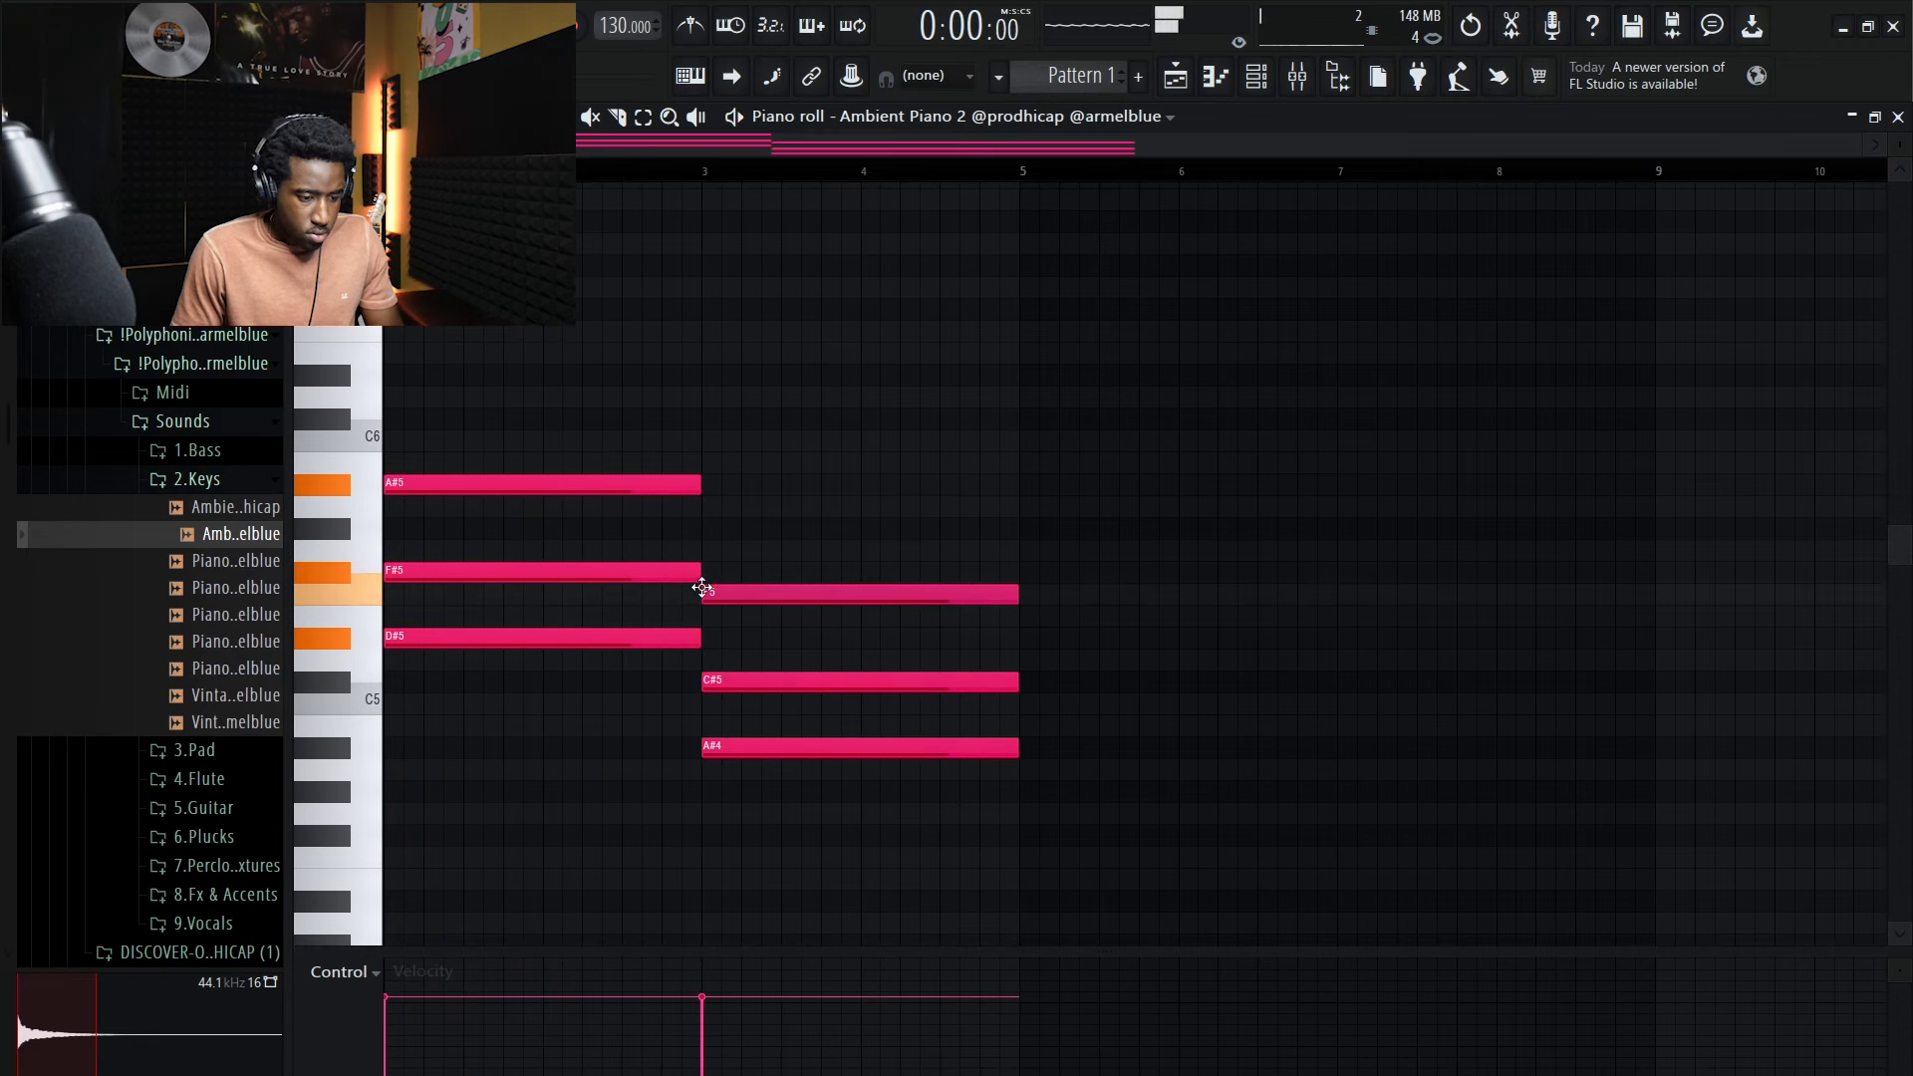
pyautogui.press('space')
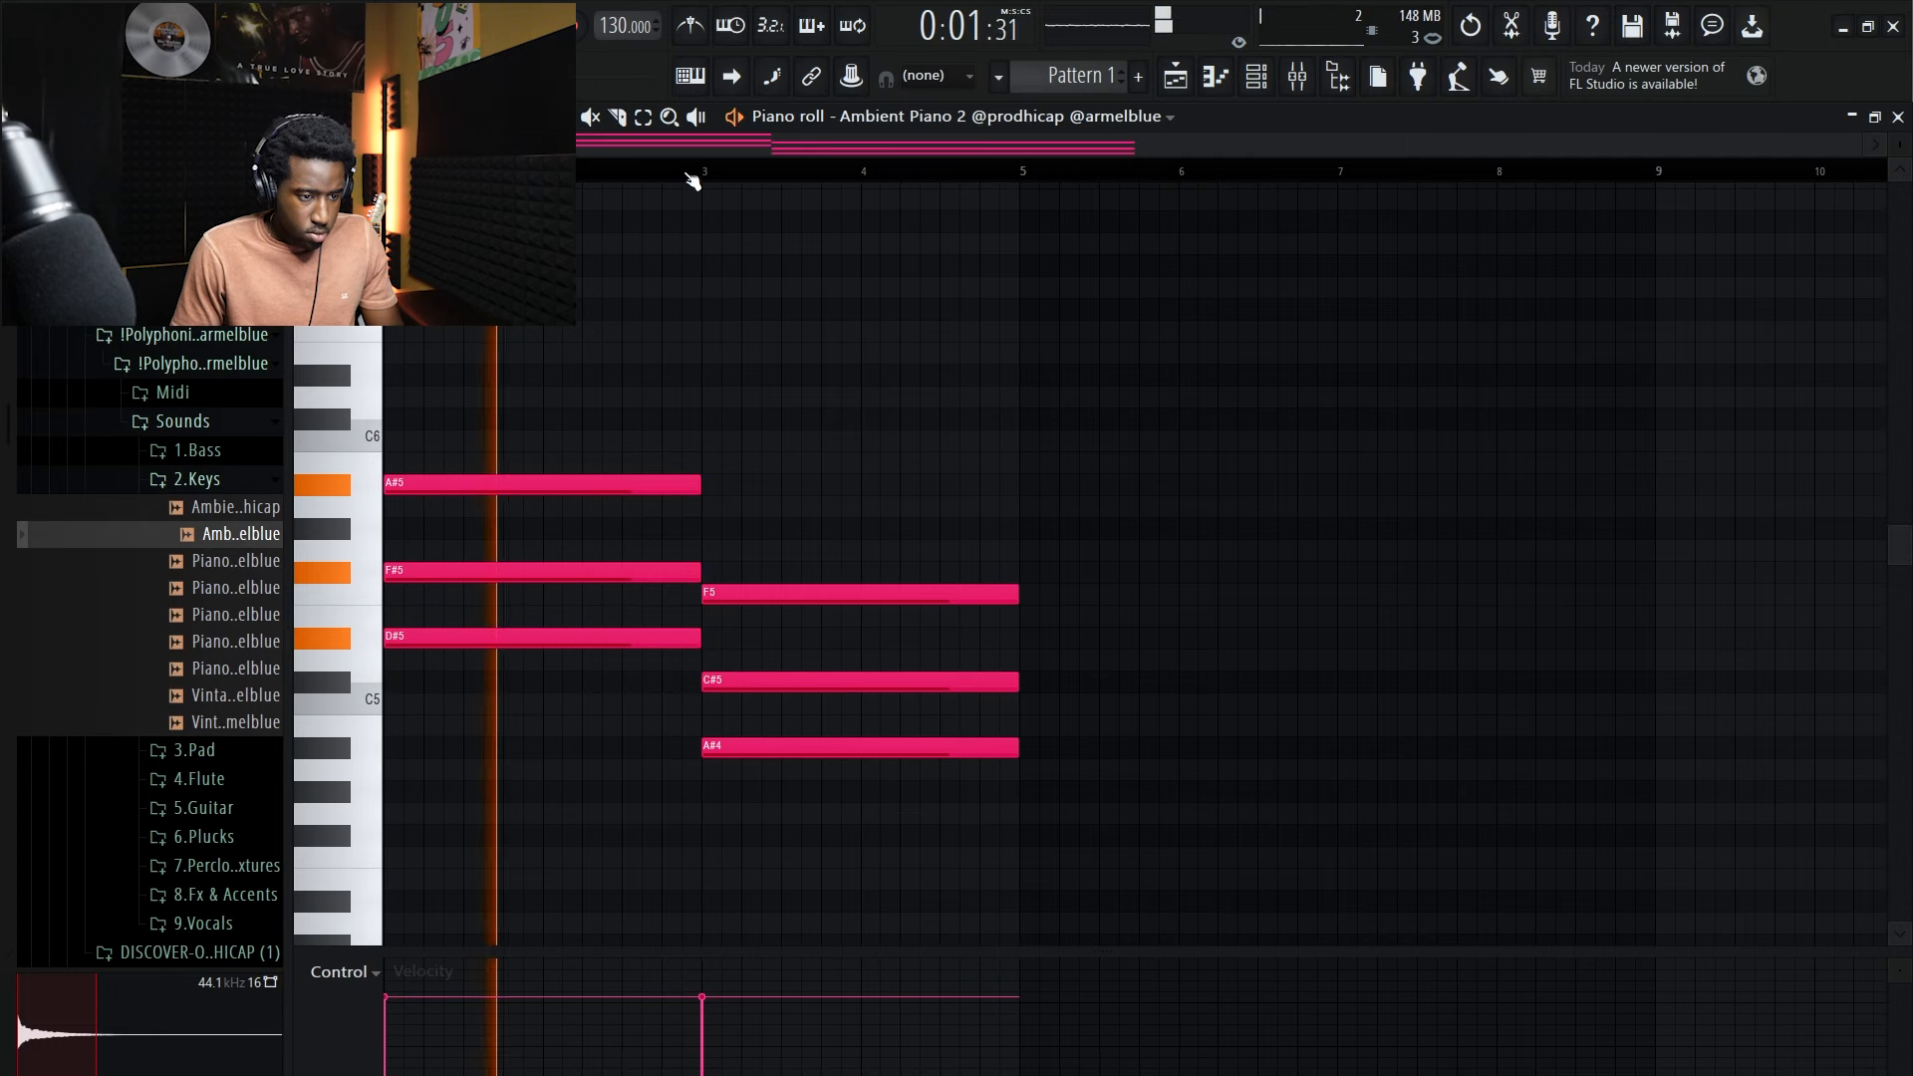
pyautogui.click(692, 178)
pyautogui.press('space')
# Step: Extend the first chord with C#6 and F6, and the second chord with G#5, C6 and F6
pyautogui.click(407, 420)
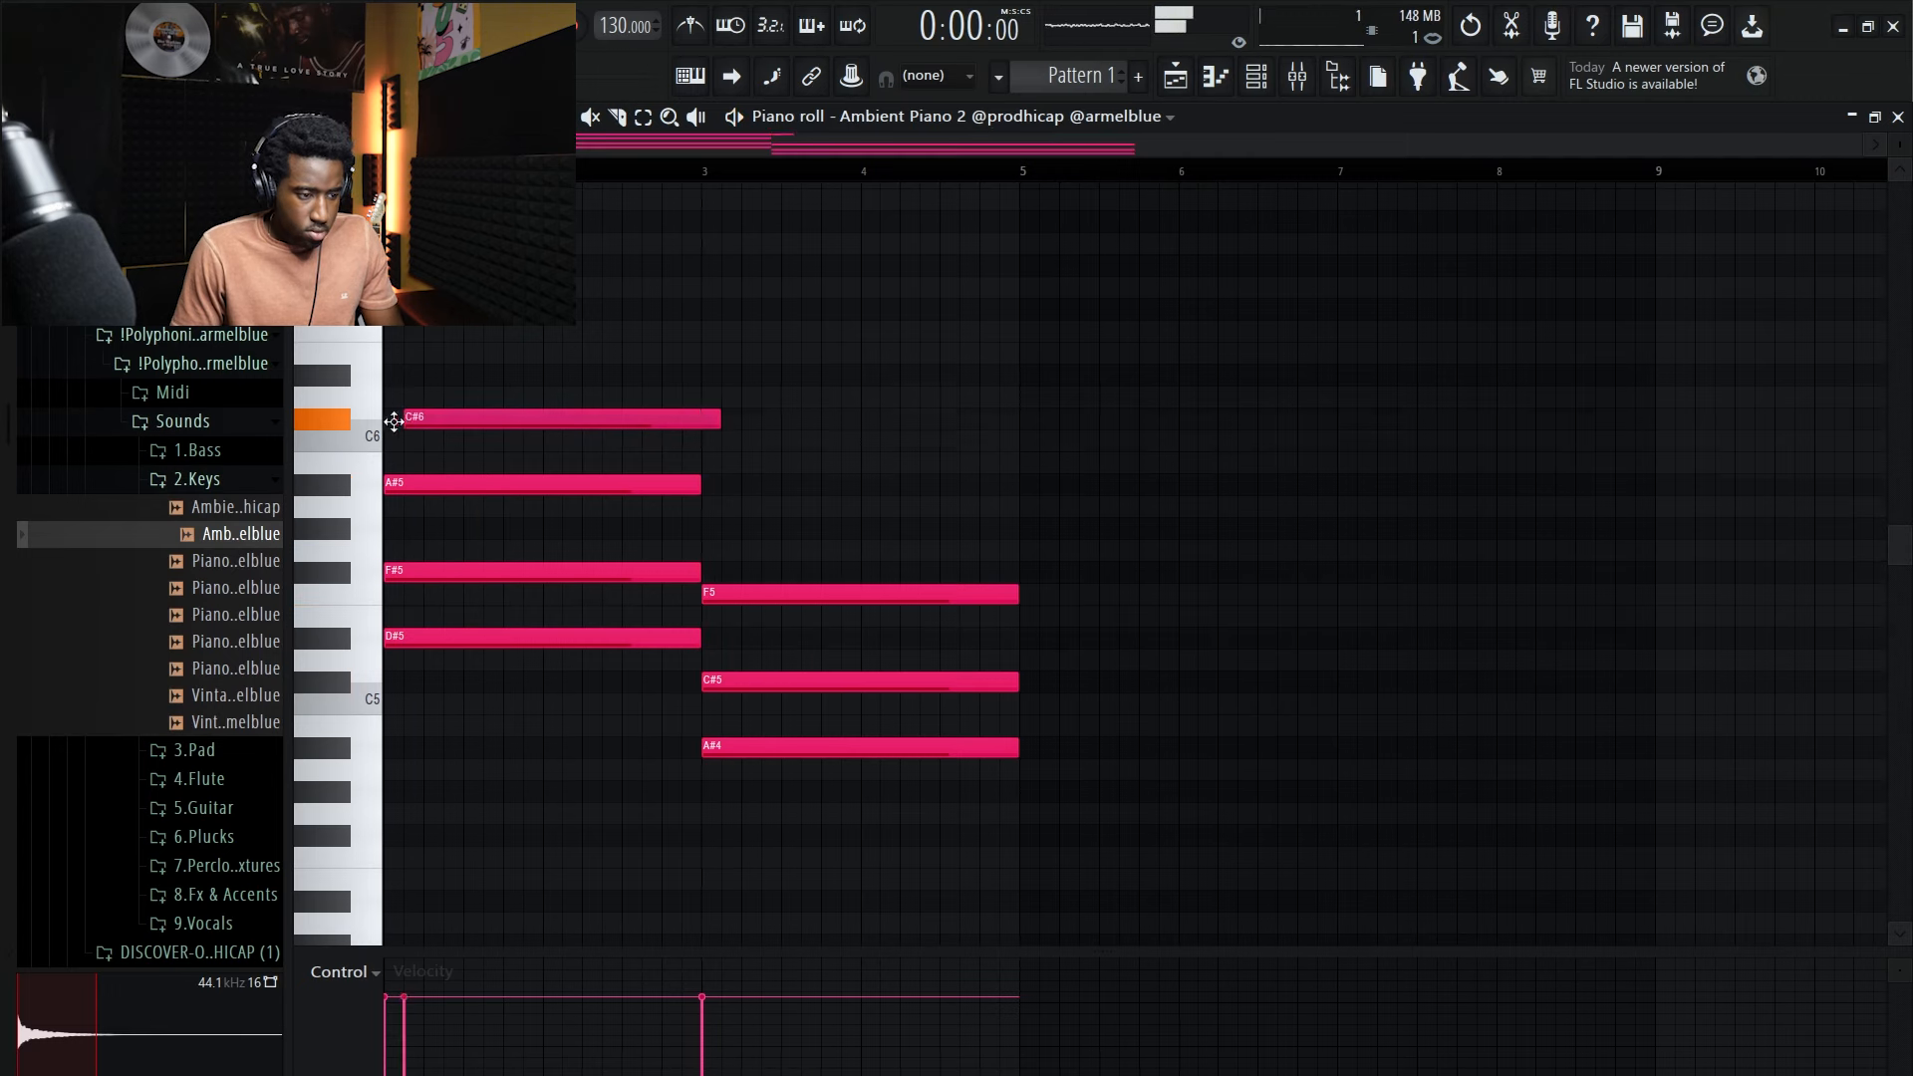
pyautogui.click(391, 330)
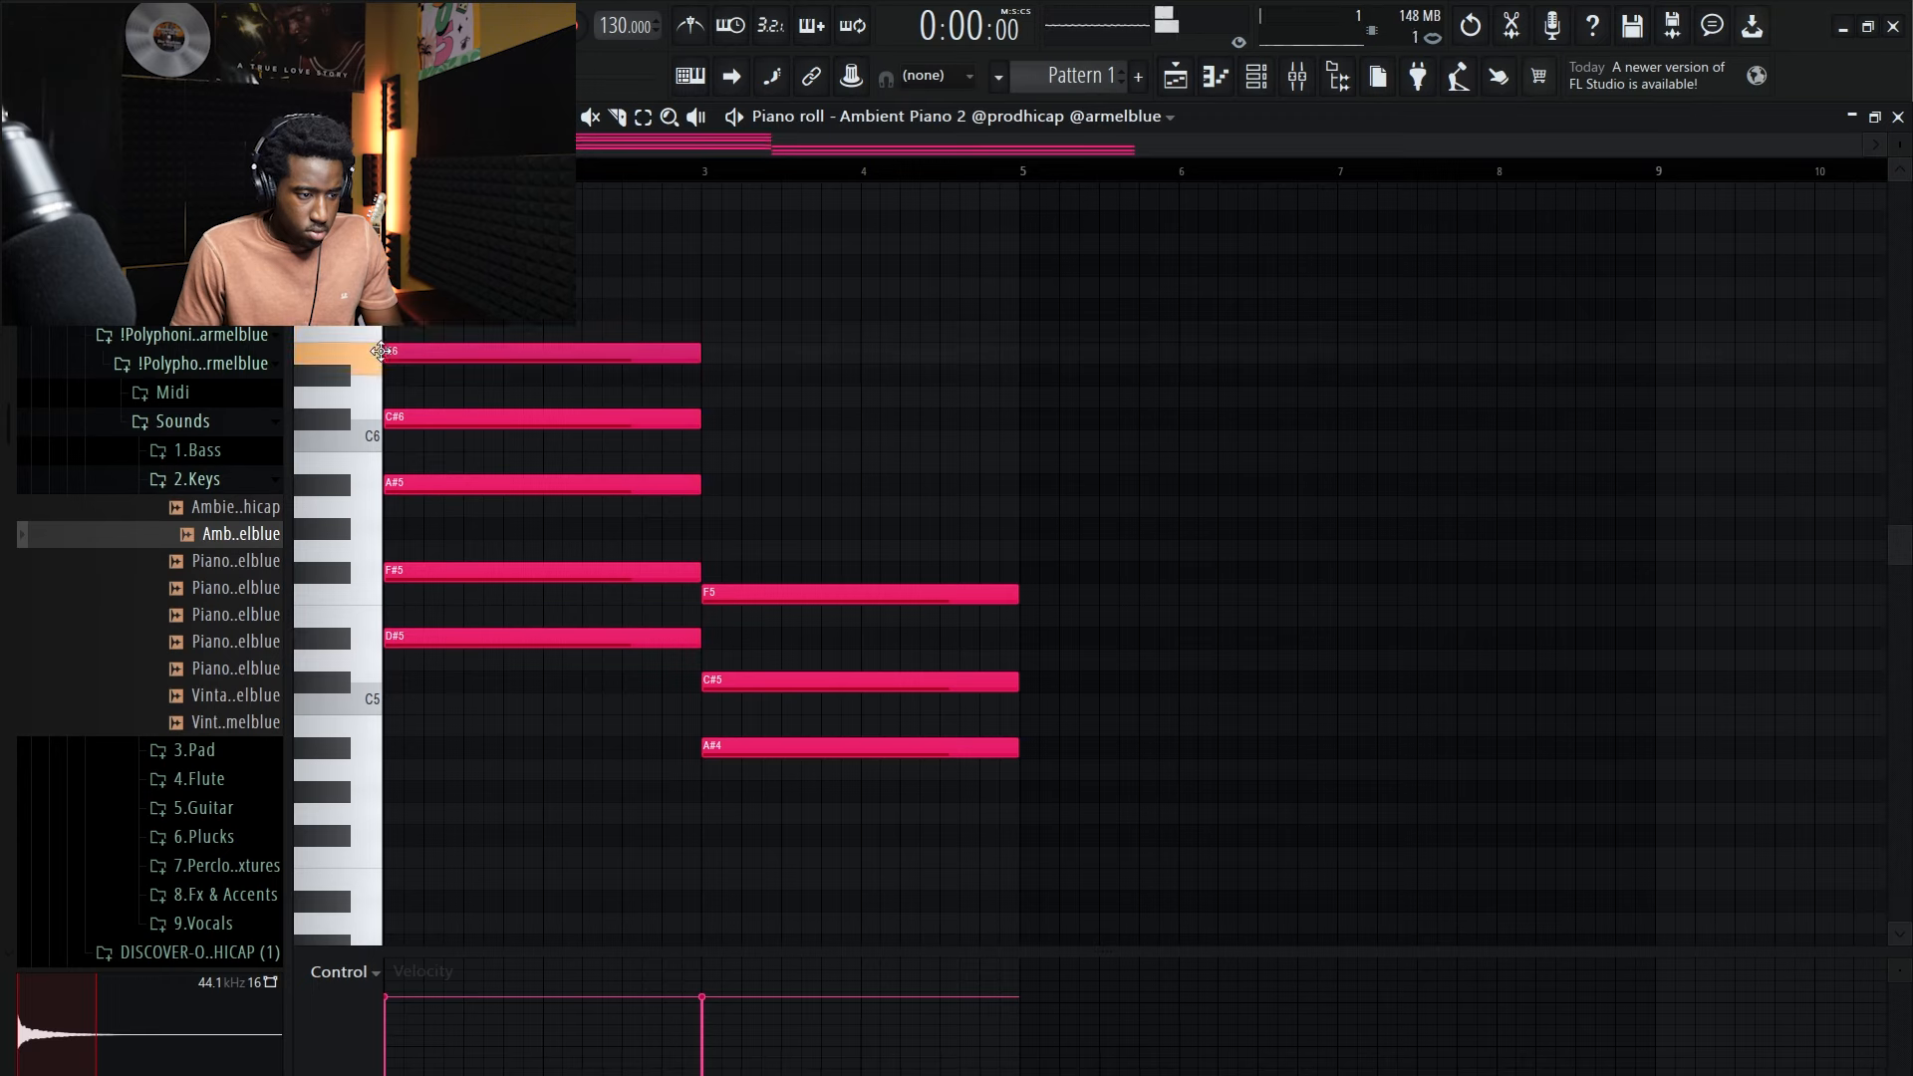
pyautogui.scroll(3, 499, 439)
pyautogui.click(772, 662)
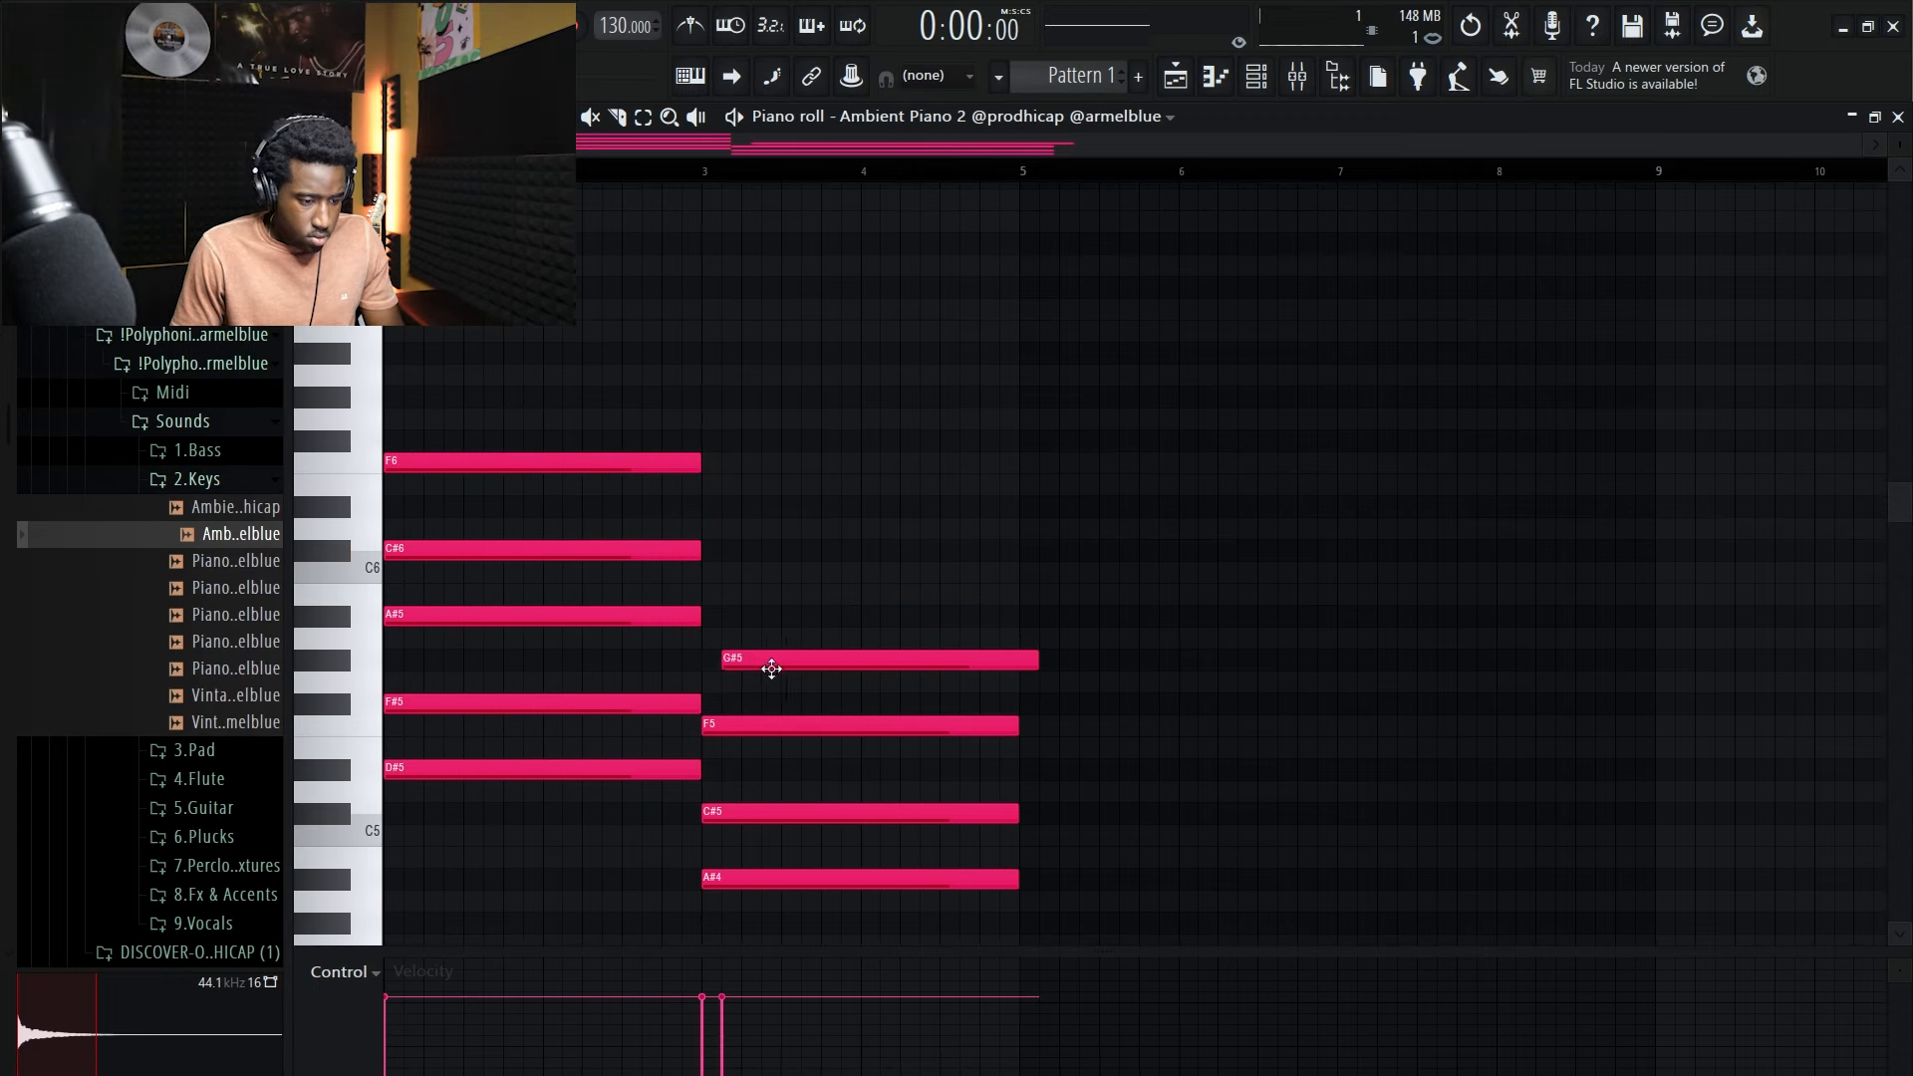
pyautogui.click(711, 571)
pyautogui.moveTo(704, 501)
pyautogui.mouseDown()
pyautogui.moveTo(712, 465)
pyautogui.moveTo(713, 493)
pyautogui.mouseUp()
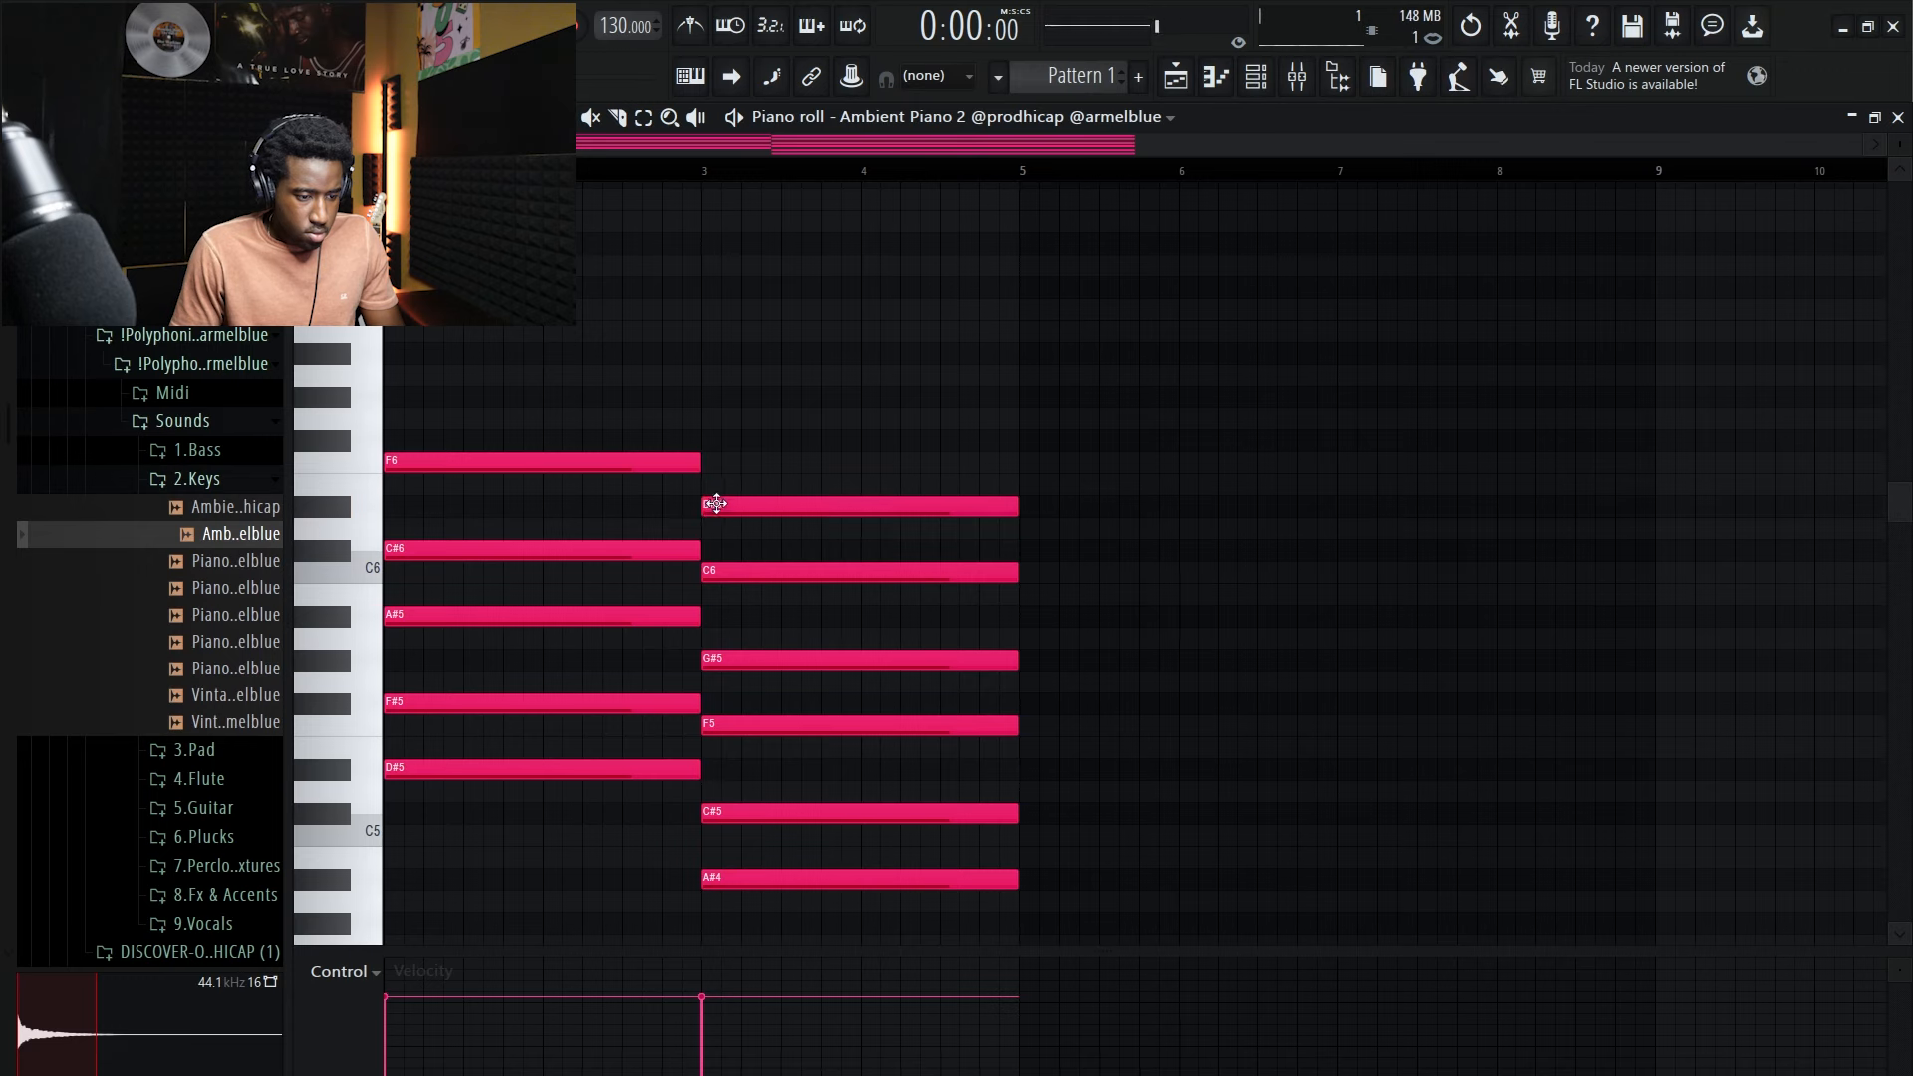
pyautogui.rightClick(738, 501)
pyautogui.press('space')
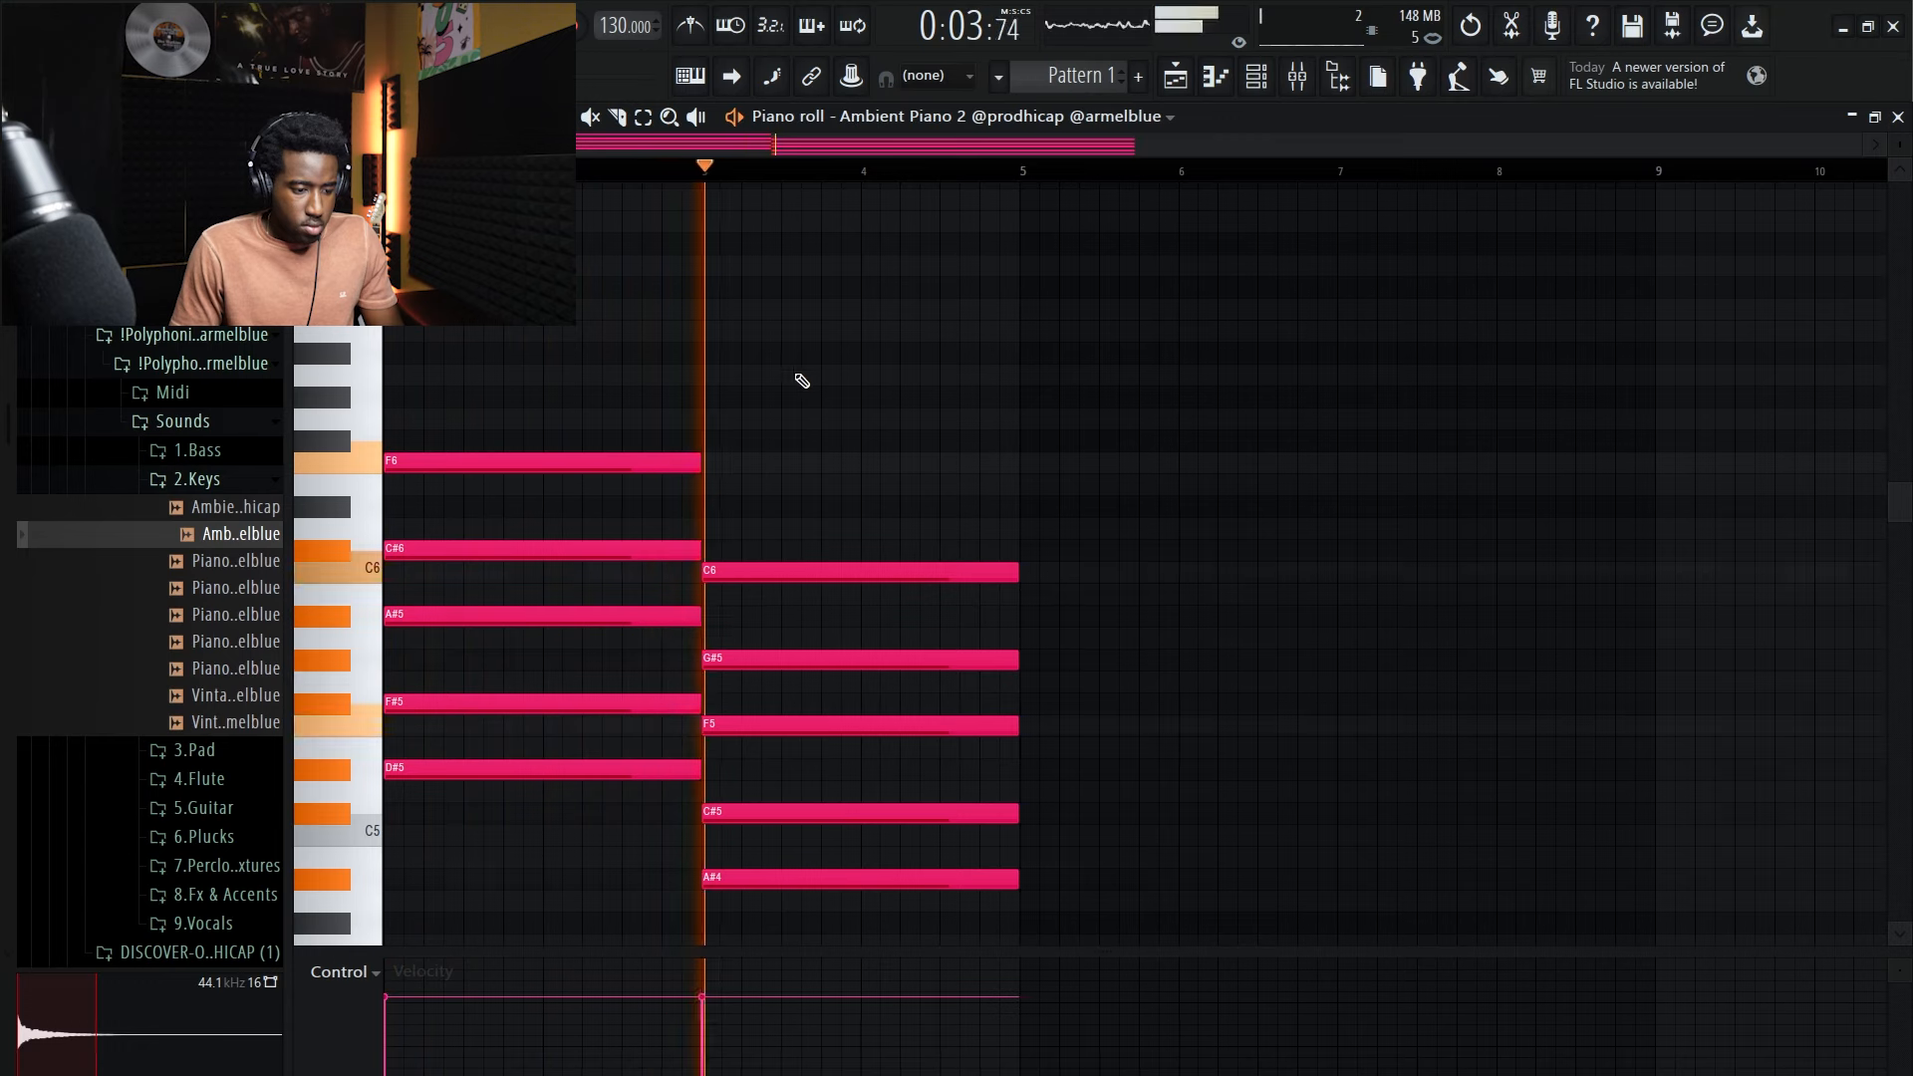
pyautogui.press('space')
pyautogui.moveTo(714, 495); pyautogui.dragTo(705, 464)
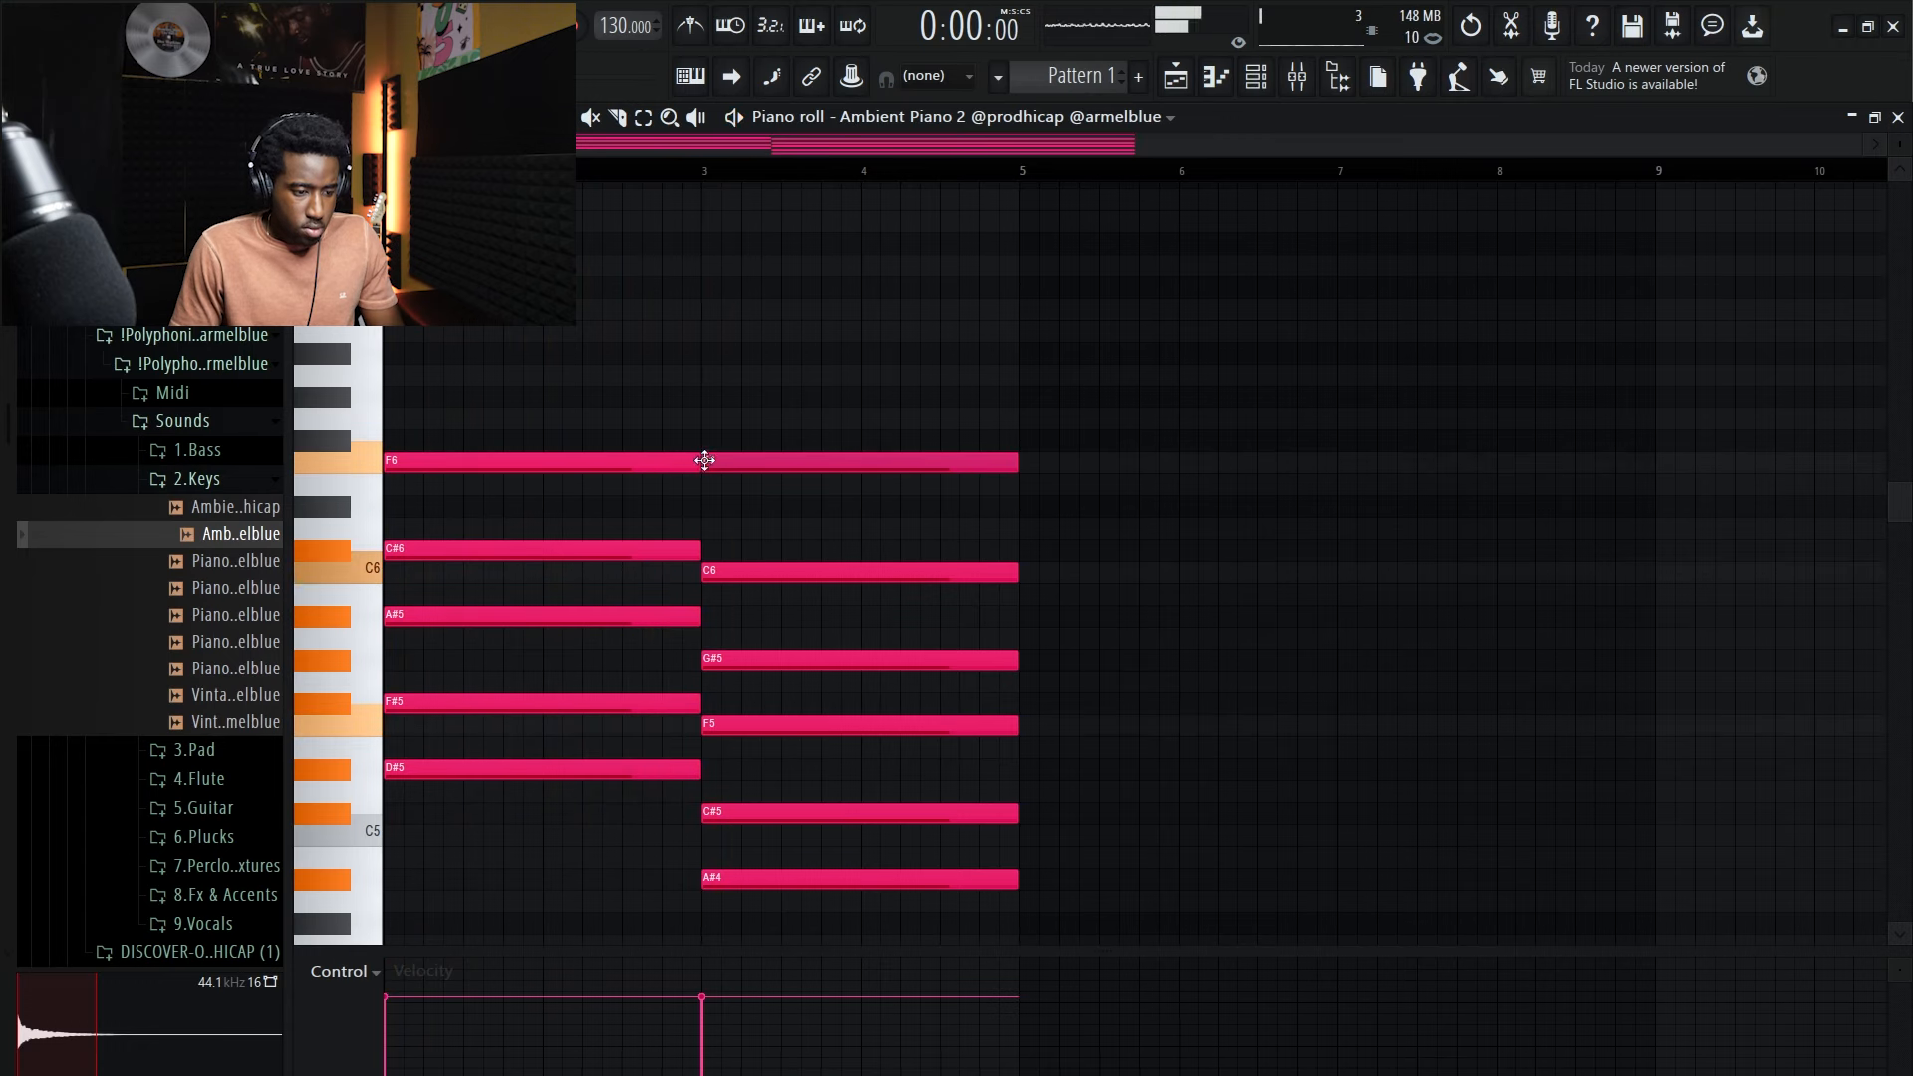
# Step: Transpose all notes of both chords down one octave and play them back
pyautogui.scroll(-3, 710, 458)
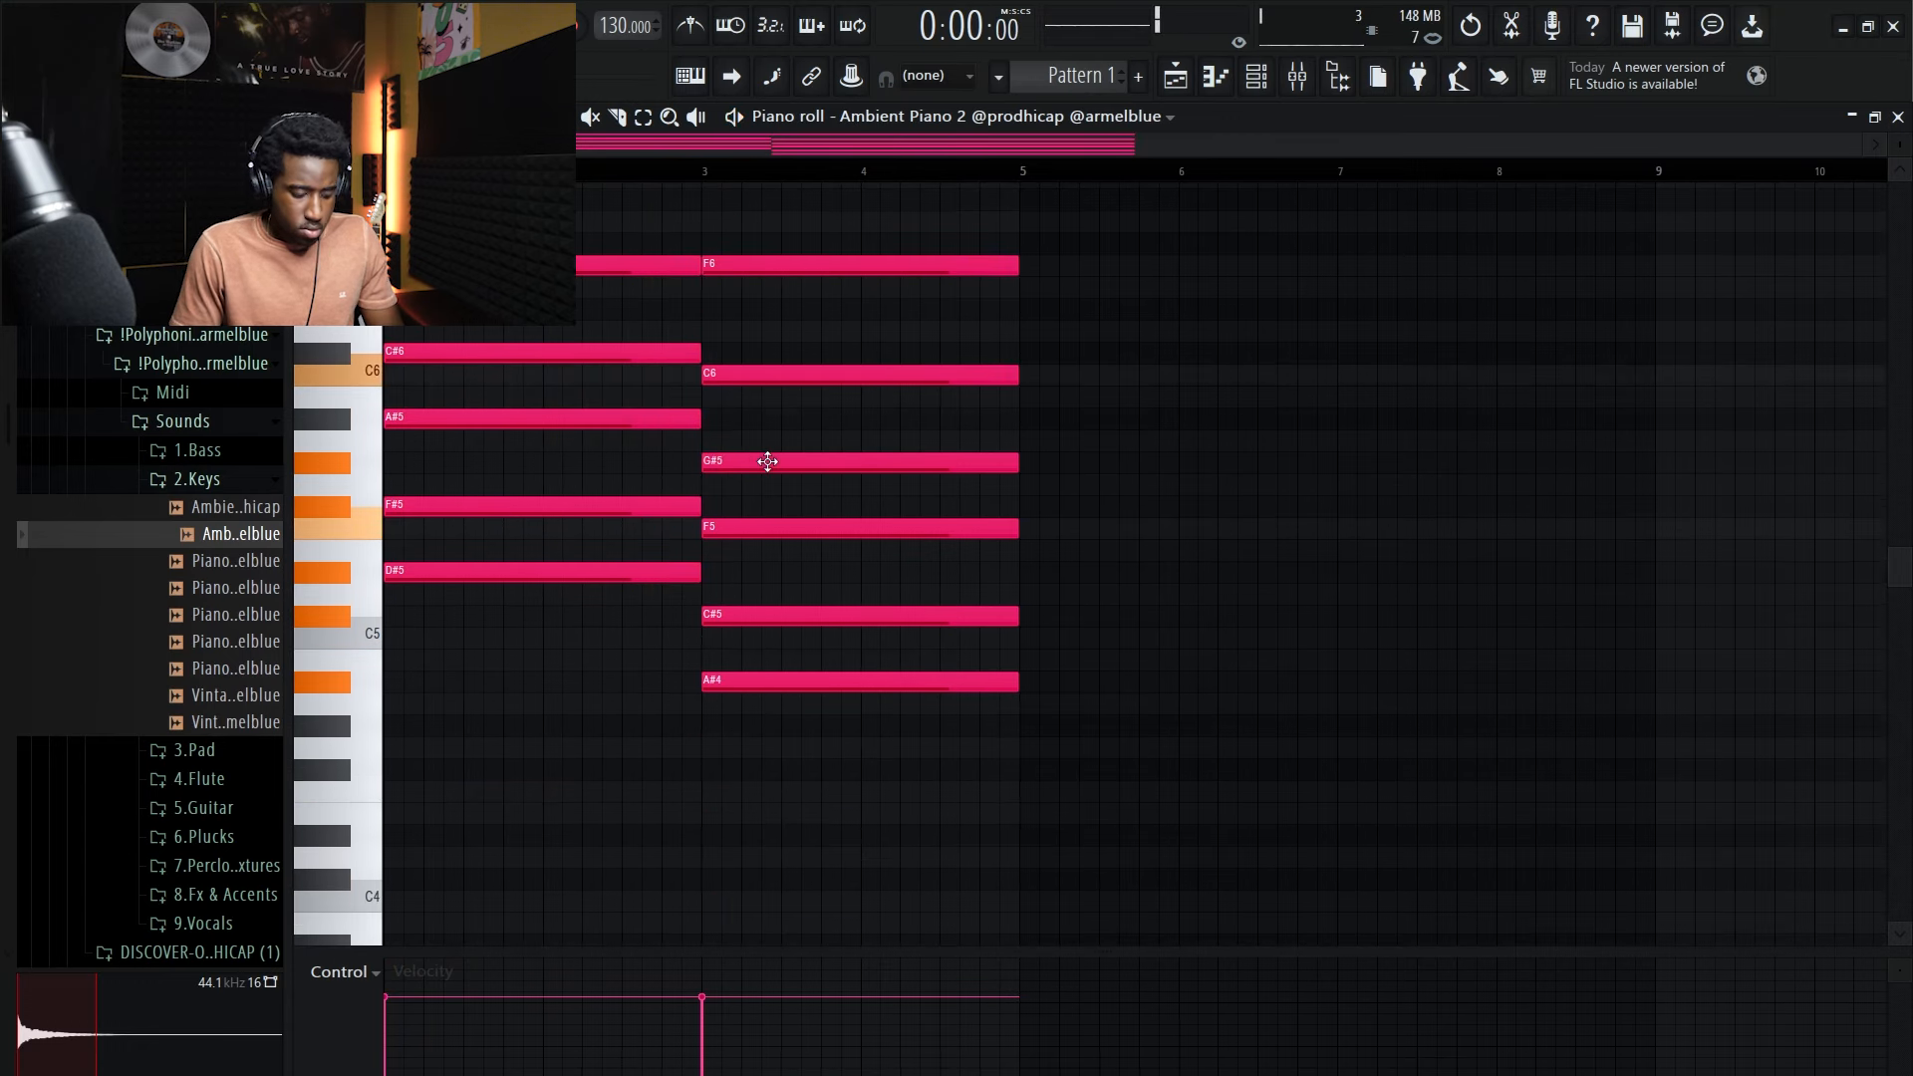
pyautogui.hotkey('ctrl', 'a')
pyautogui.hotkey('ctrl', 'Down')
pyautogui.press('space')
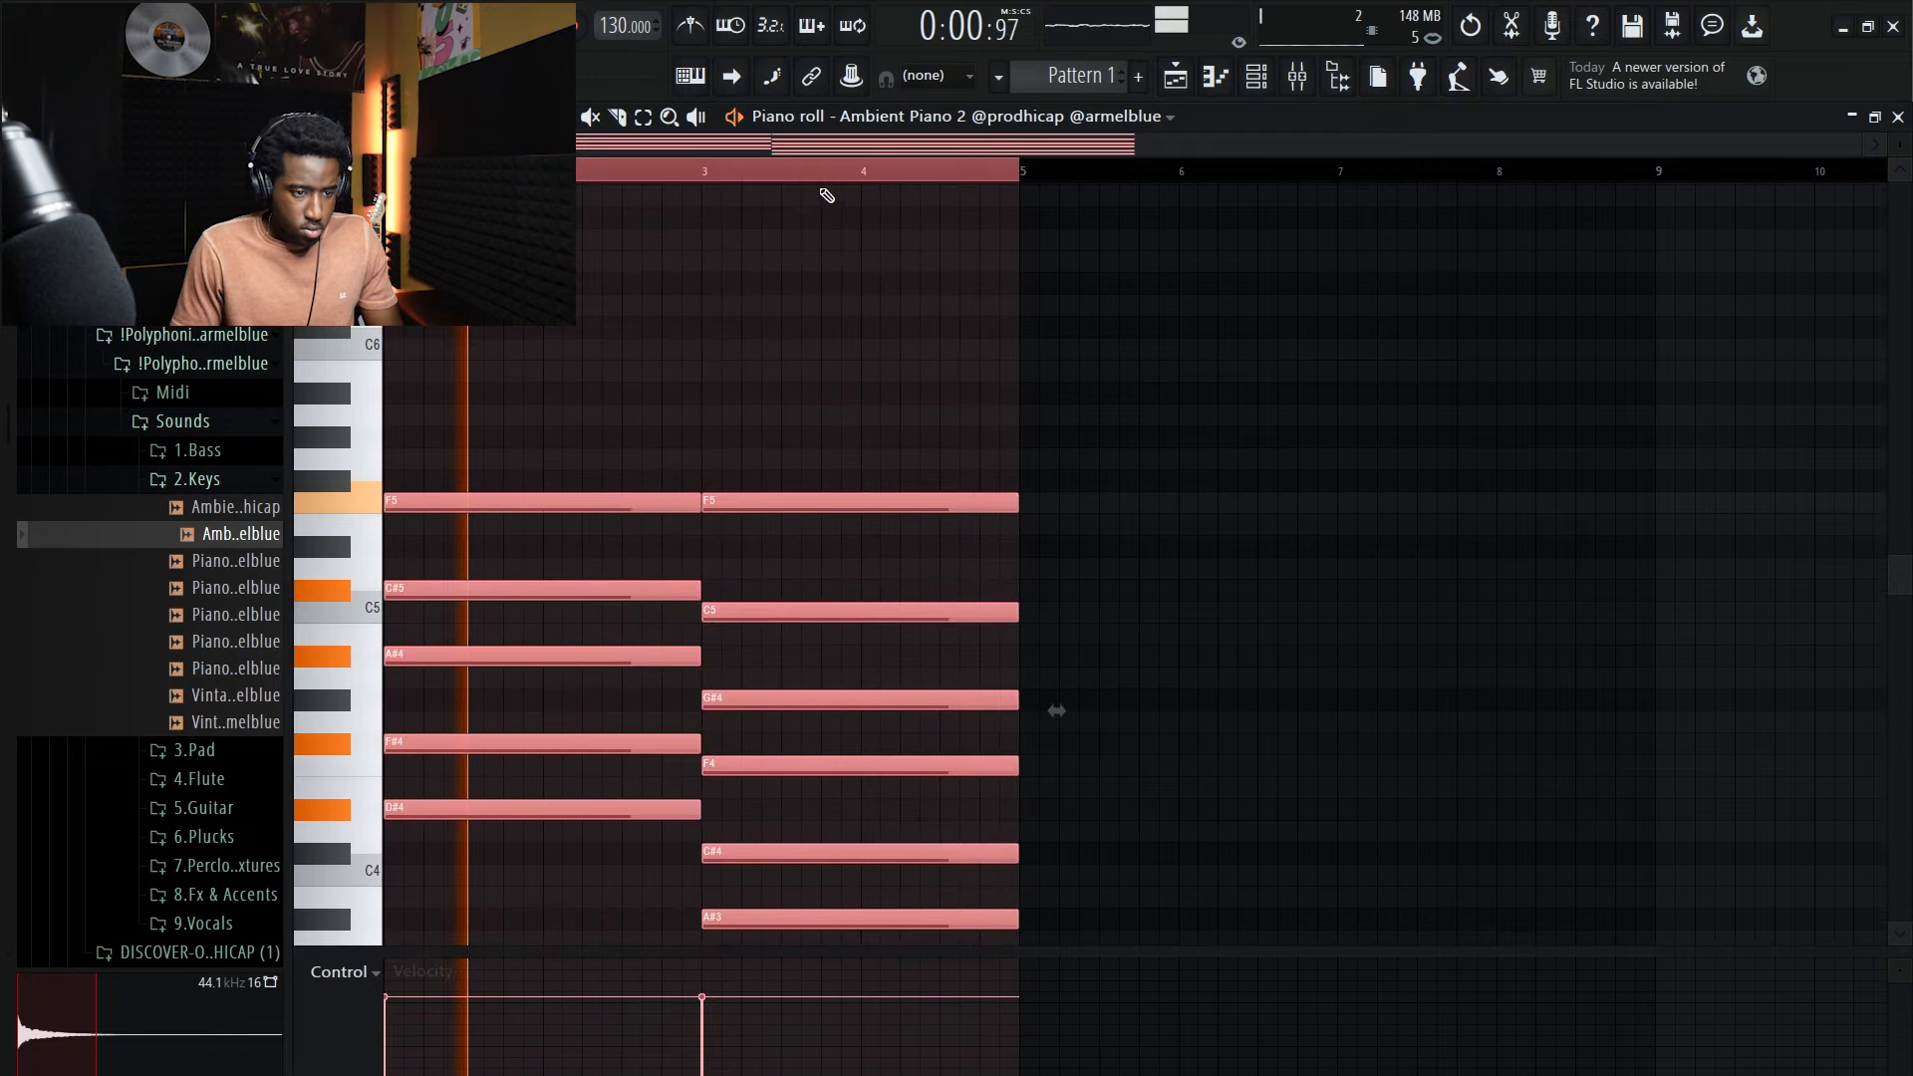
pyautogui.scroll(-1, 960, 393)
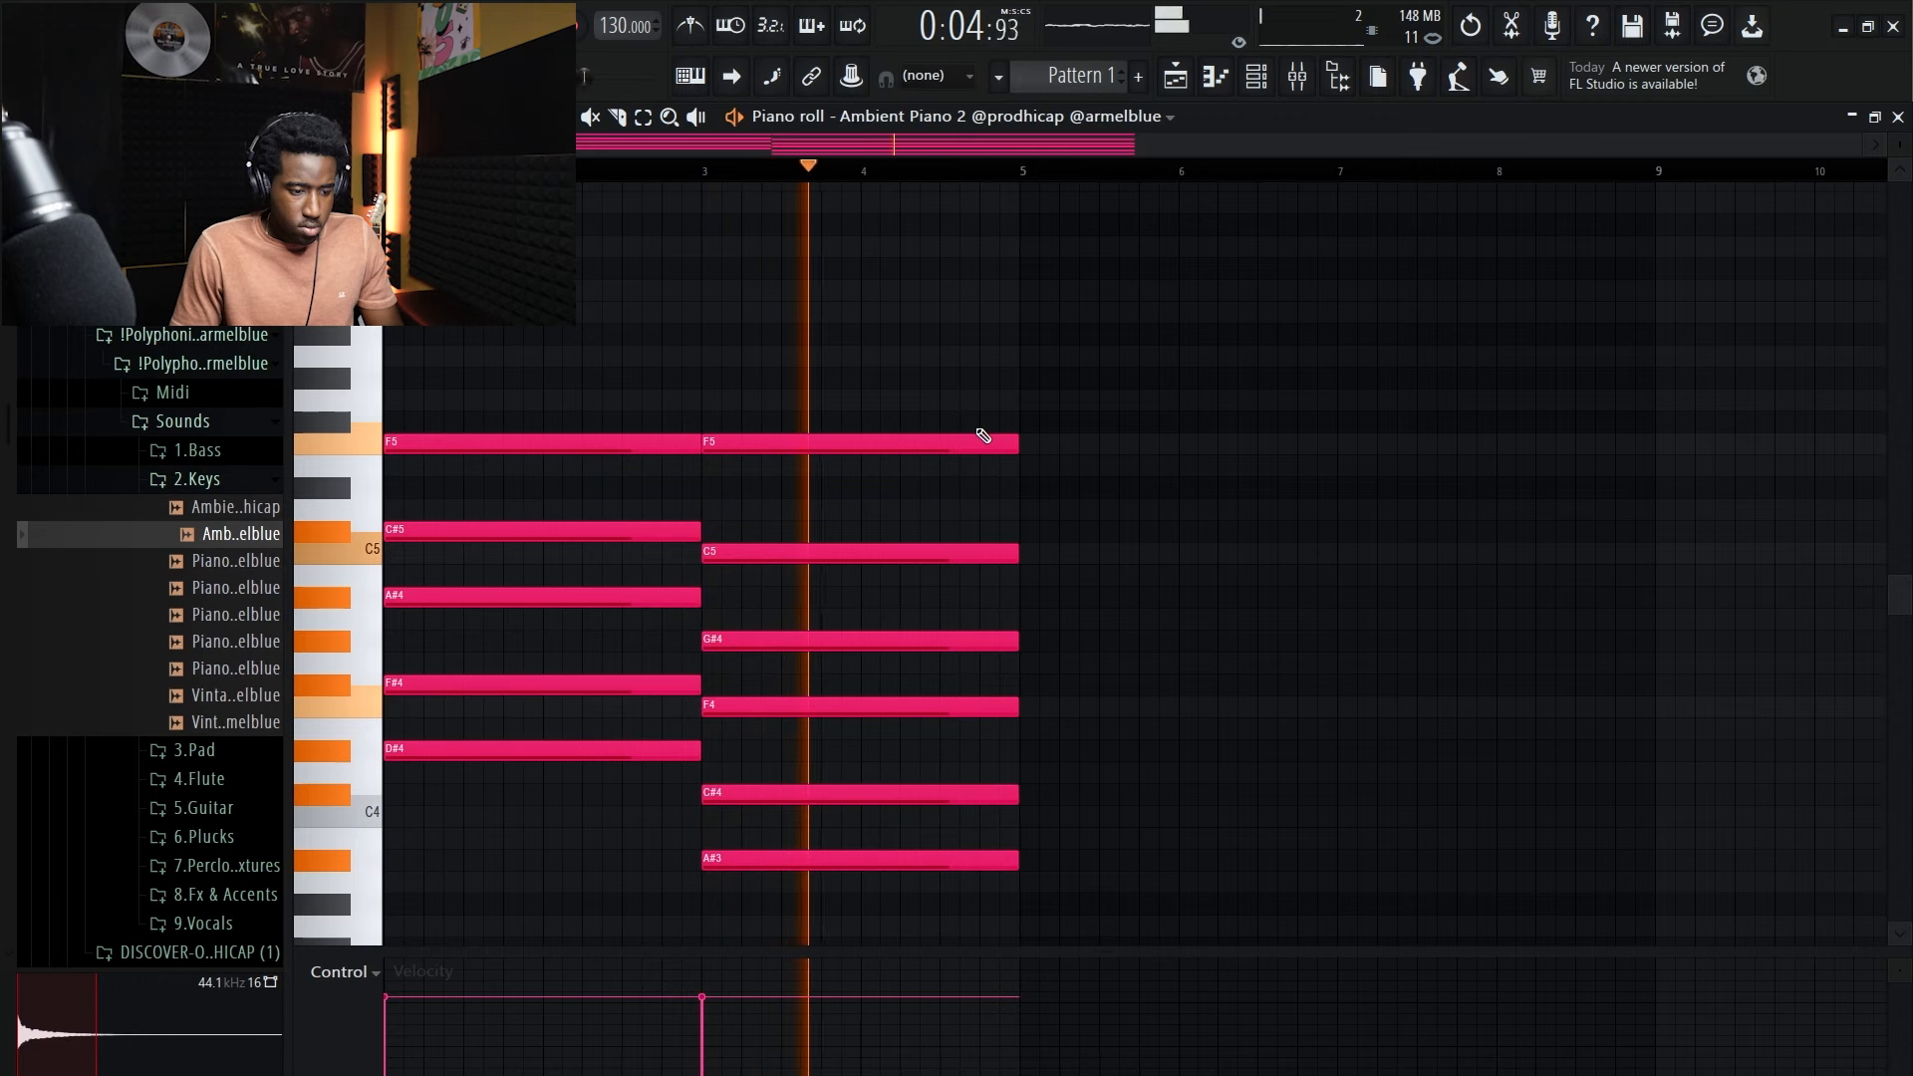
pyautogui.scroll(-1, 984, 438)
pyautogui.scroll(-2, 983, 437)
pyautogui.press('space')
# Step: Double the root notes of both chords one octave lower, on D#3 and A#2, and listen to the result
pyautogui.moveTo(491, 521); pyautogui.dragTo(519, 629)
pyautogui.moveTo(768, 636); pyautogui.dragTo(758, 718)
pyautogui.moveTo(520, 552)
pyautogui.mouseDown()
pyautogui.moveTo(562, 554)
pyautogui.moveTo(462, 555)
pyautogui.mouseUp()
pyautogui.hotkey('ctrl', 'Down')
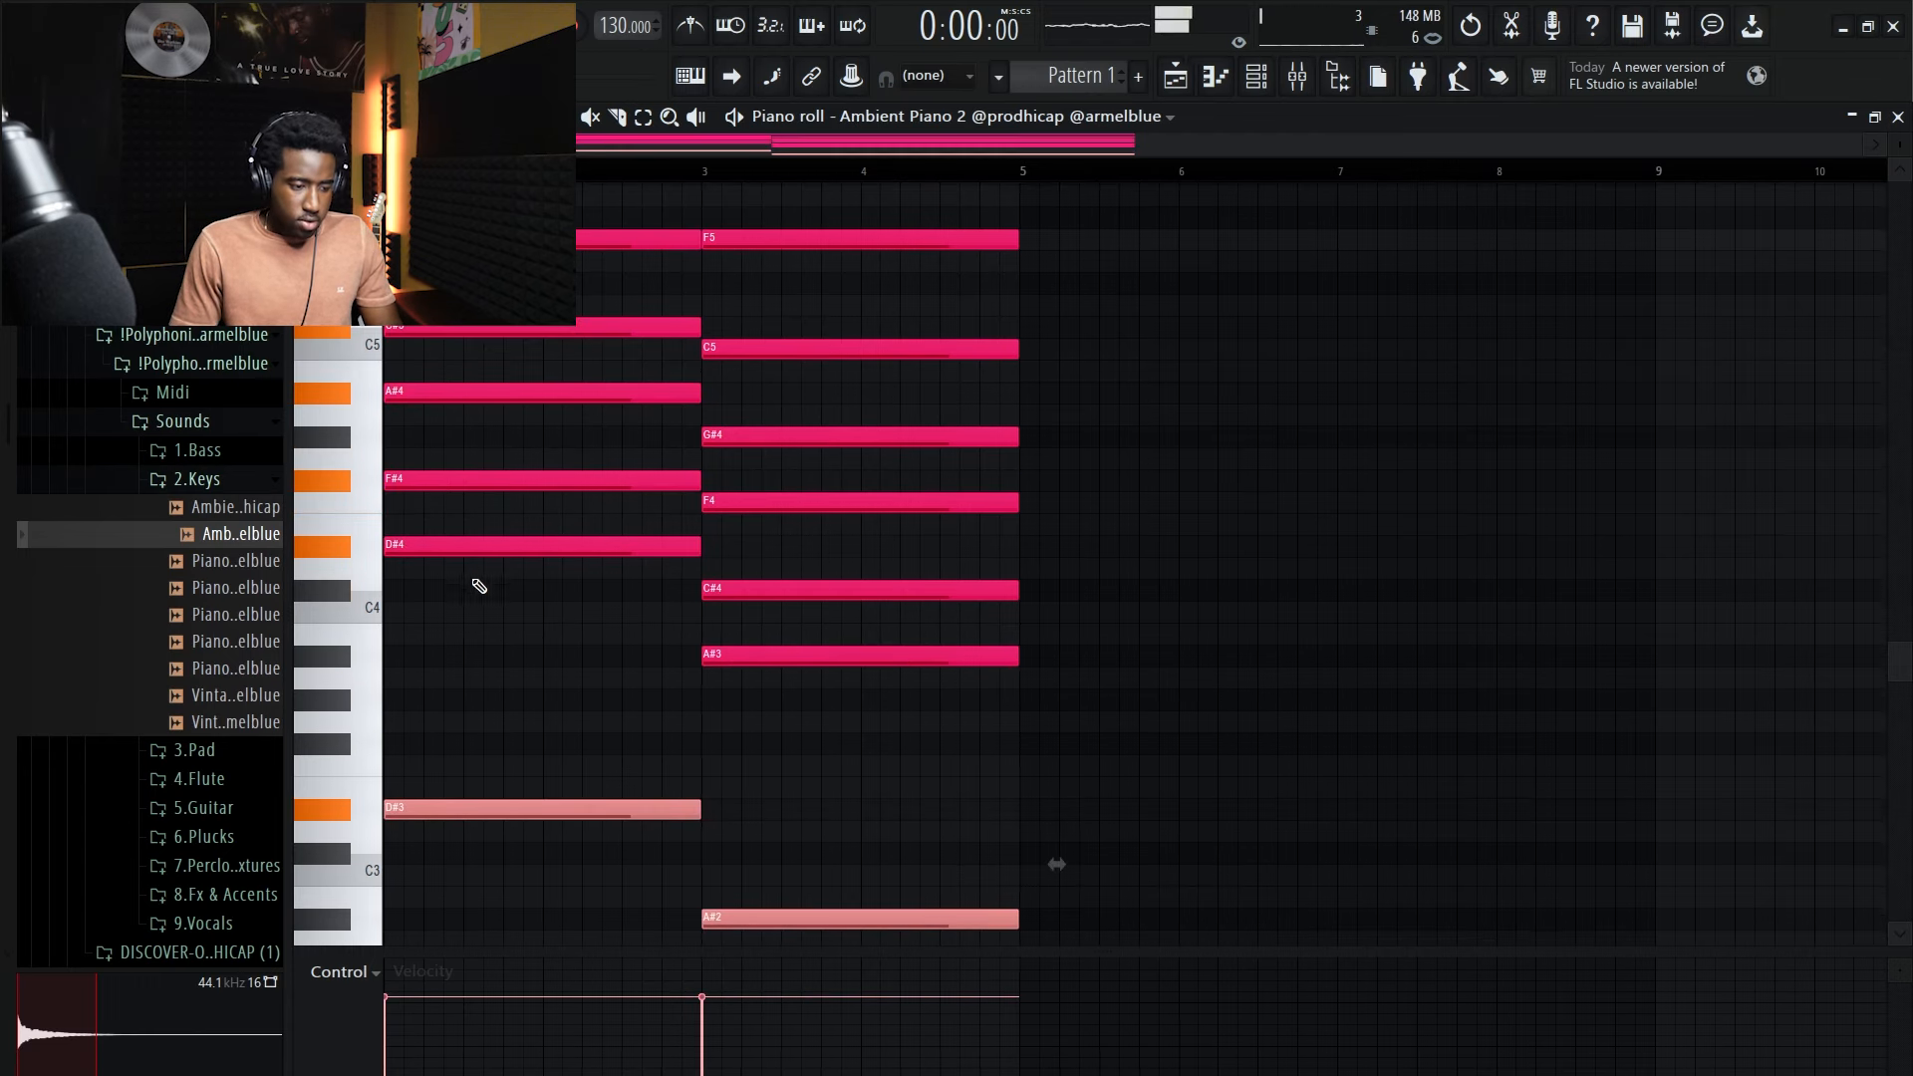
pyautogui.hotkey('ctrl', 'd')
pyautogui.press('space')
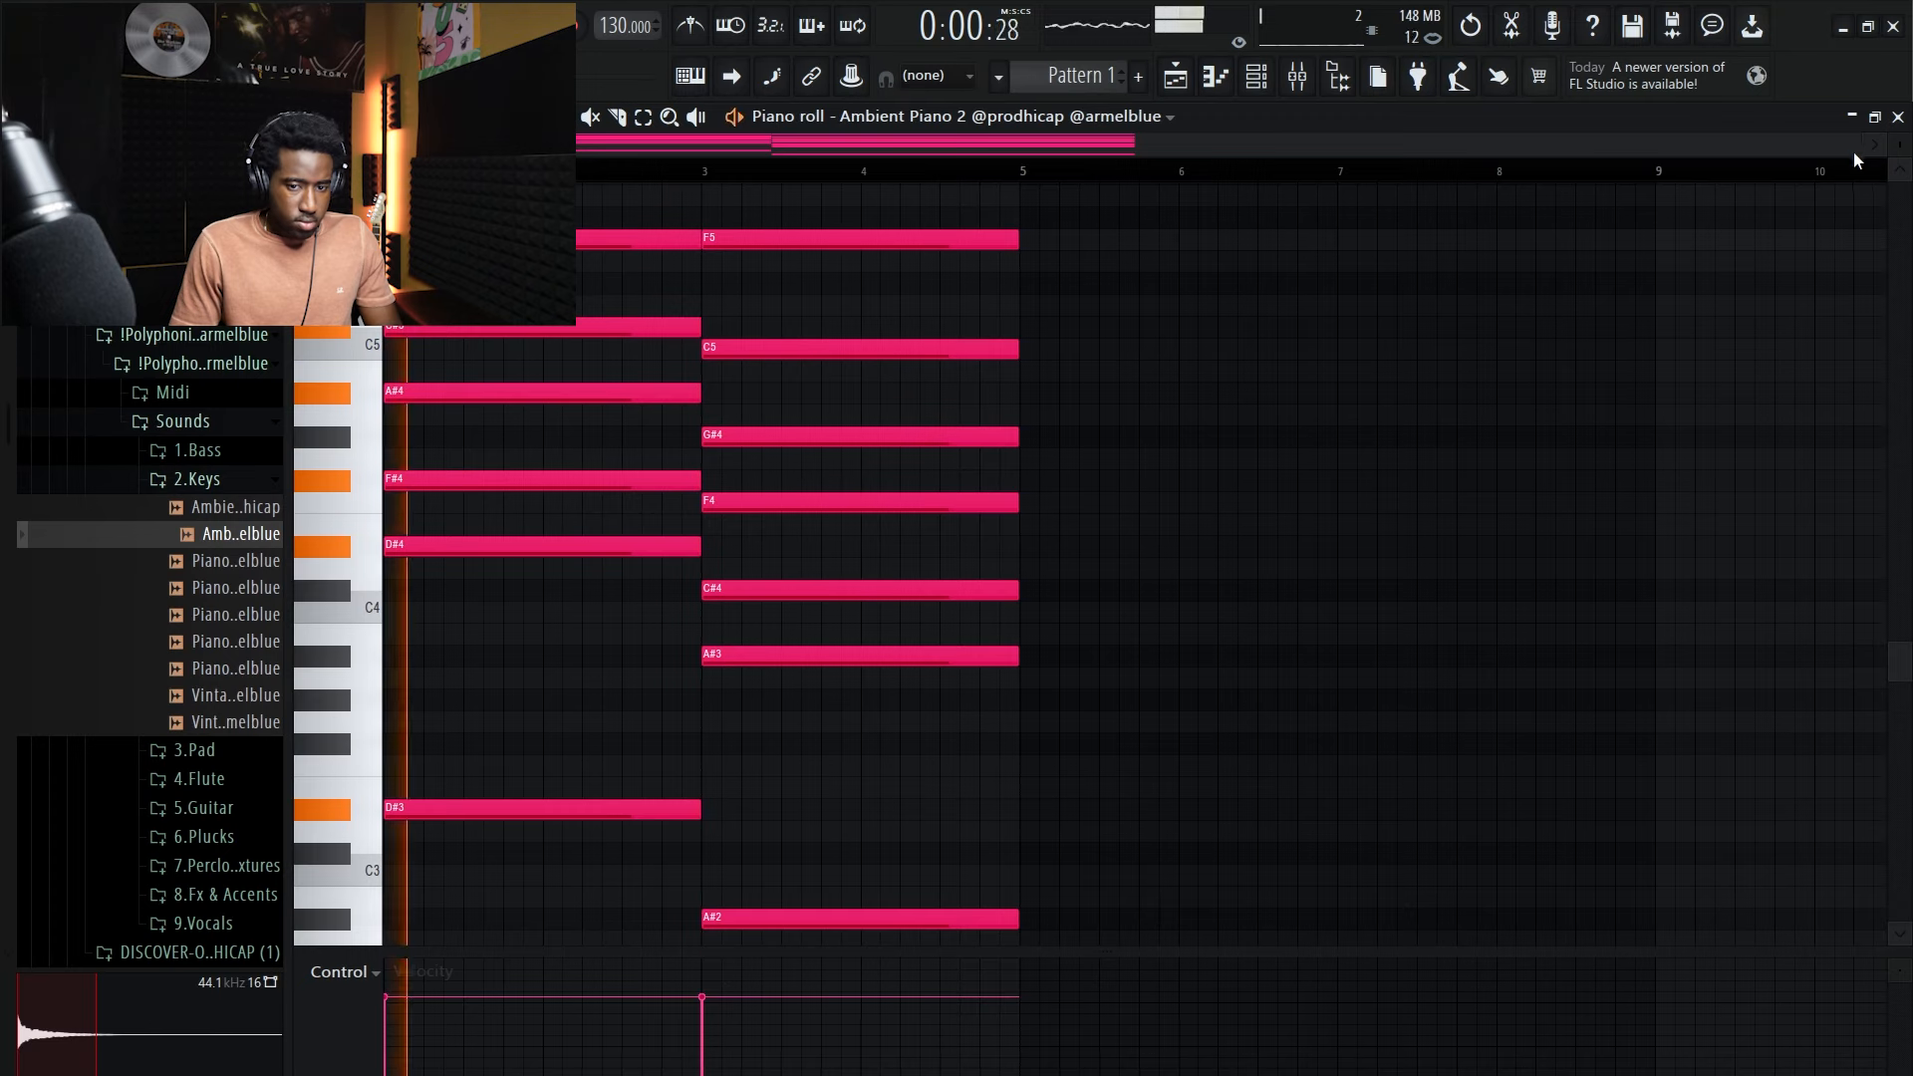
pyautogui.moveTo(1871, 148); pyautogui.dragTo(1375, 398)
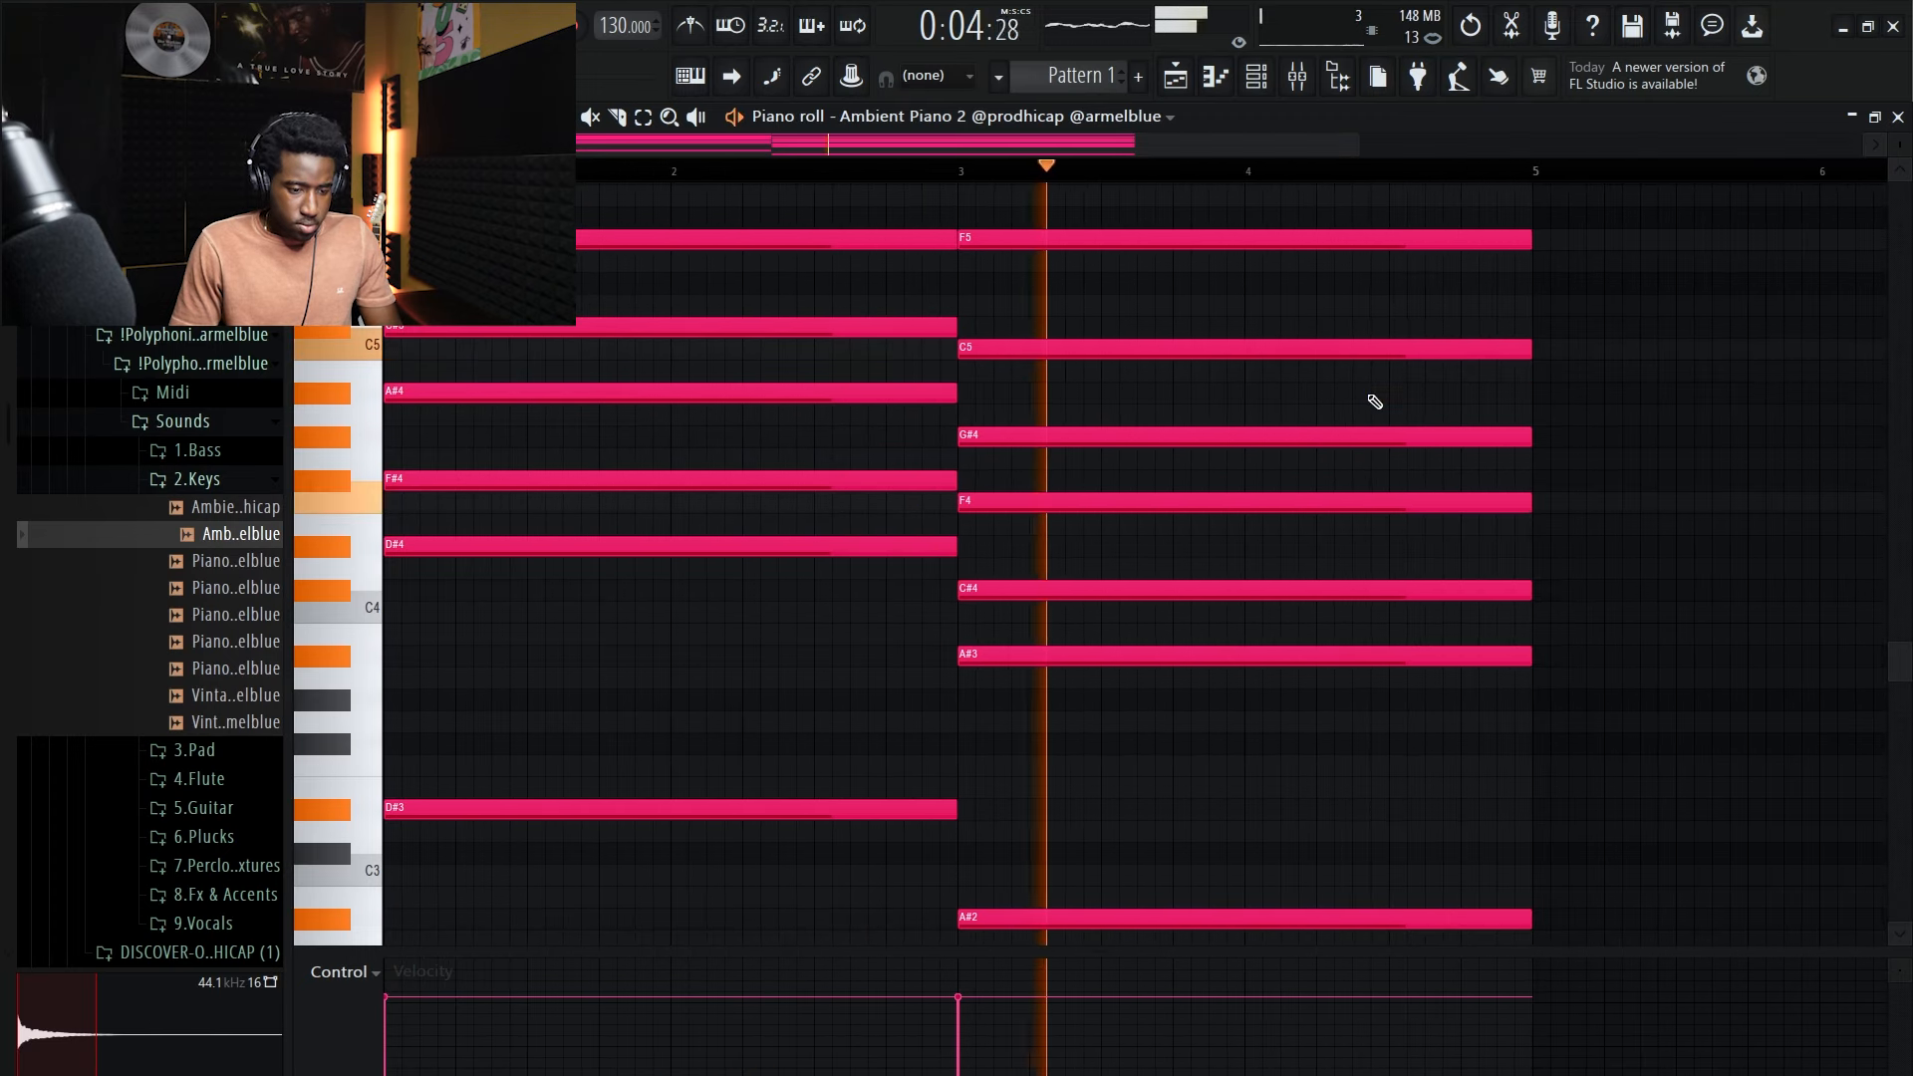
pyautogui.scroll(-1, 1375, 401)
pyautogui.scroll(2, 1374, 401)
pyautogui.scroll(-1, 1375, 401)
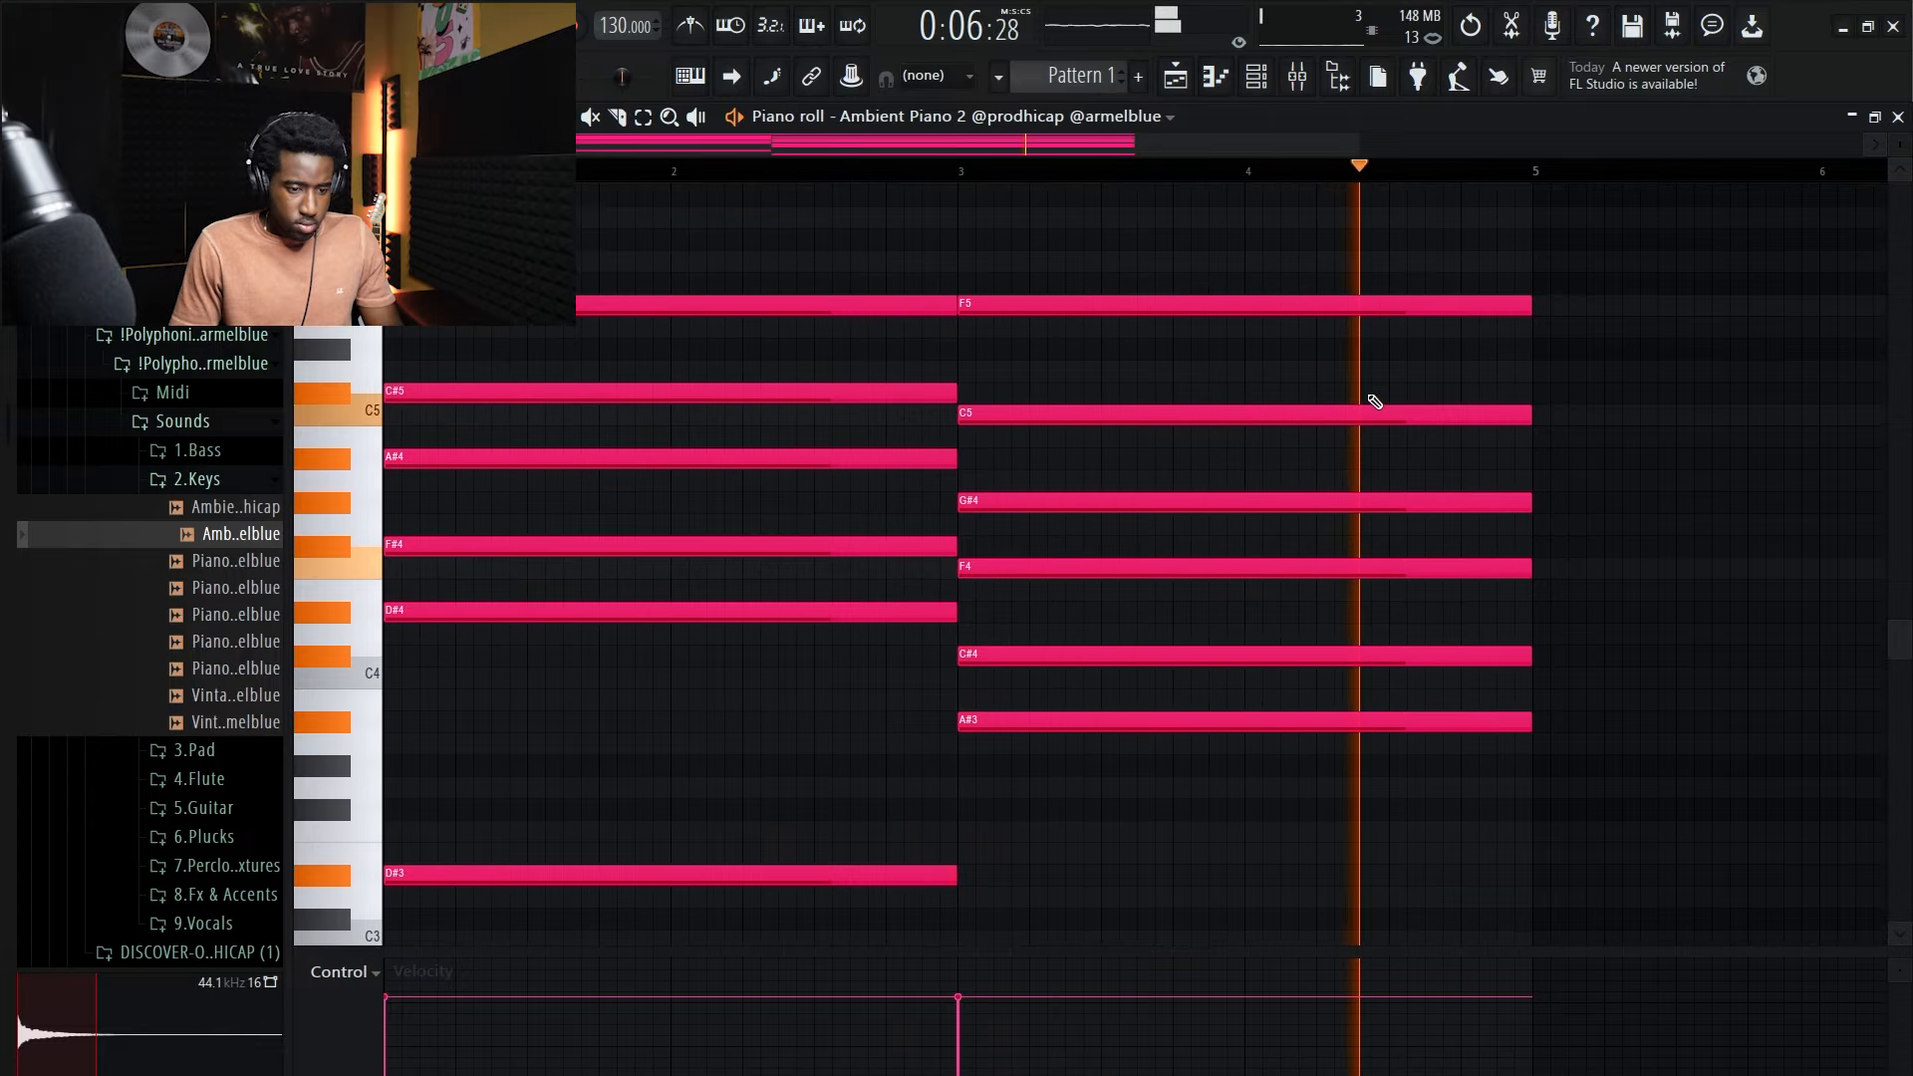
pyautogui.press('space')
# Step: Duplicate the whole two-chord progression so that the copy starts at bar 5
pyautogui.scroll(1, 1375, 401)
pyautogui.hotkey('ctrl', 'a')
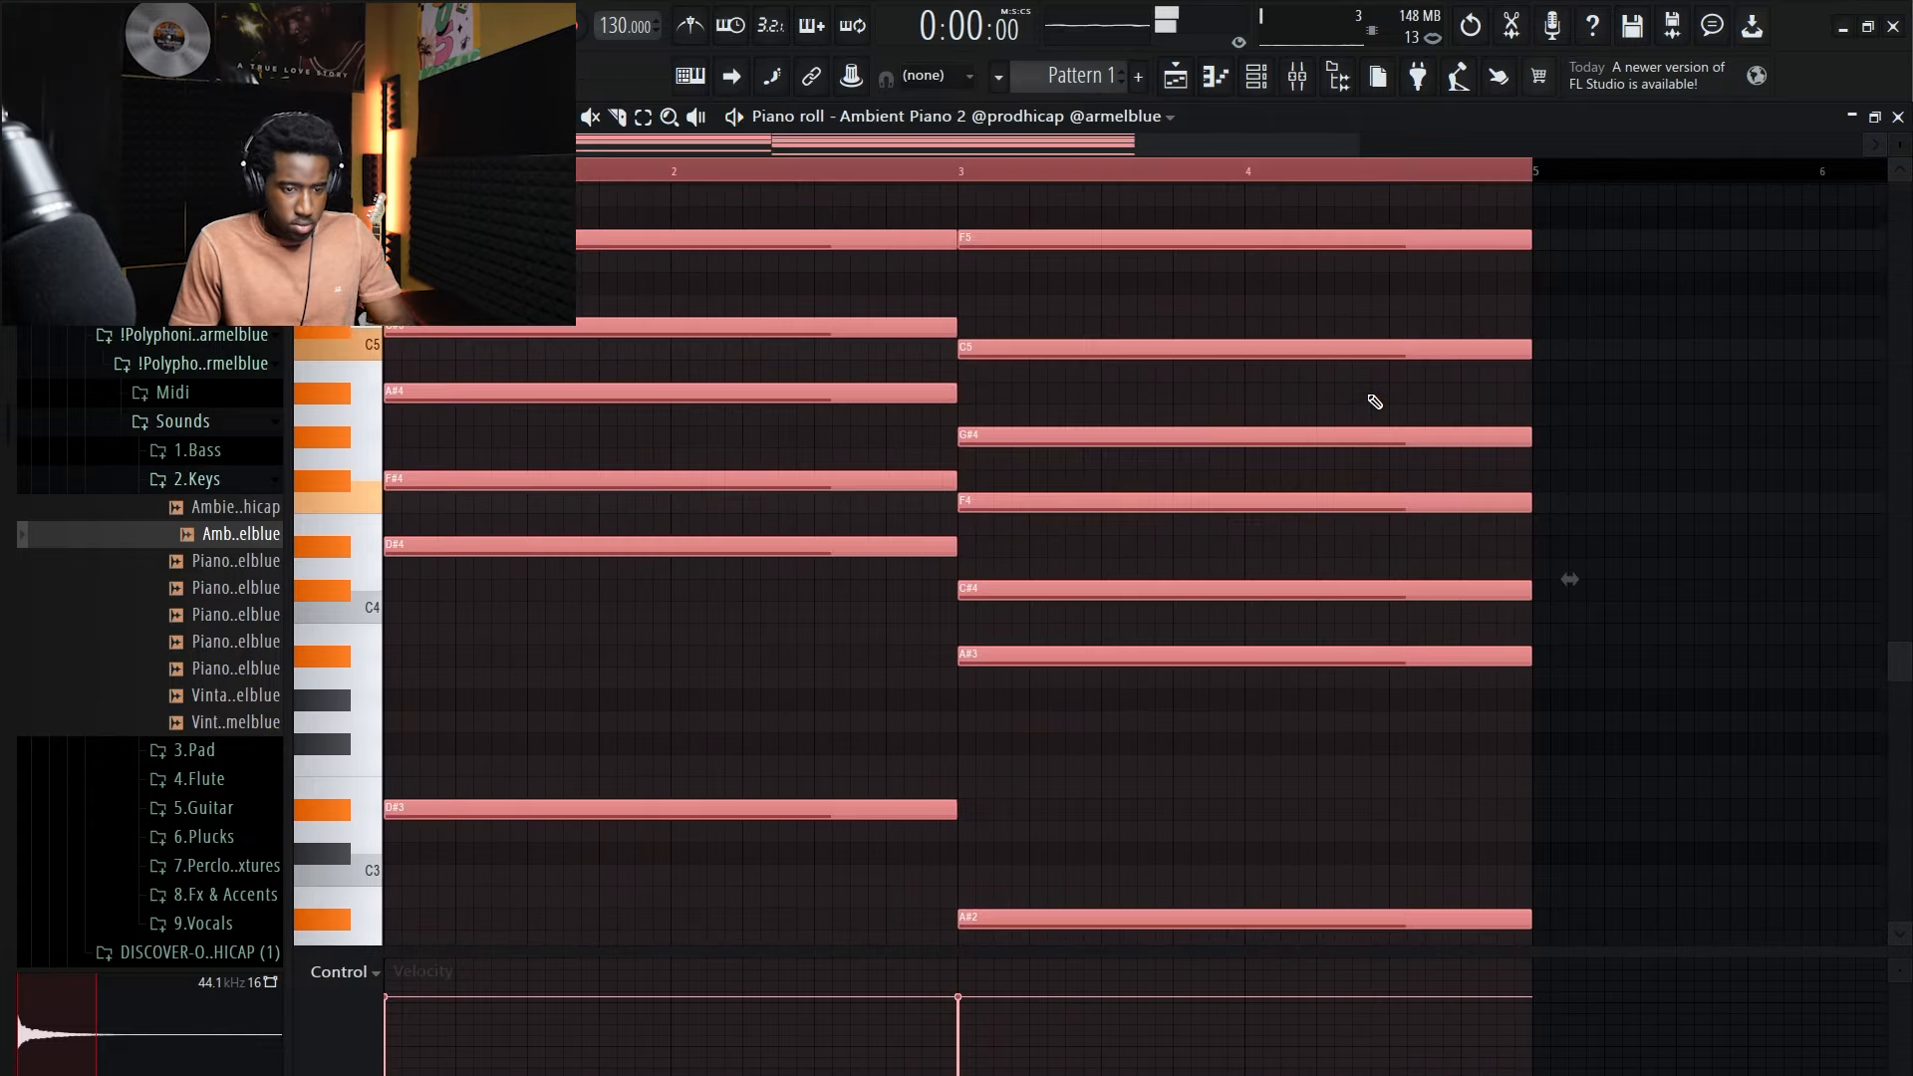
pyautogui.hotkey('ctrl', 'b')
pyautogui.hotkey('ctrl', 'd')
pyautogui.moveTo(1436, 141); pyautogui.dragTo(1776, 143)
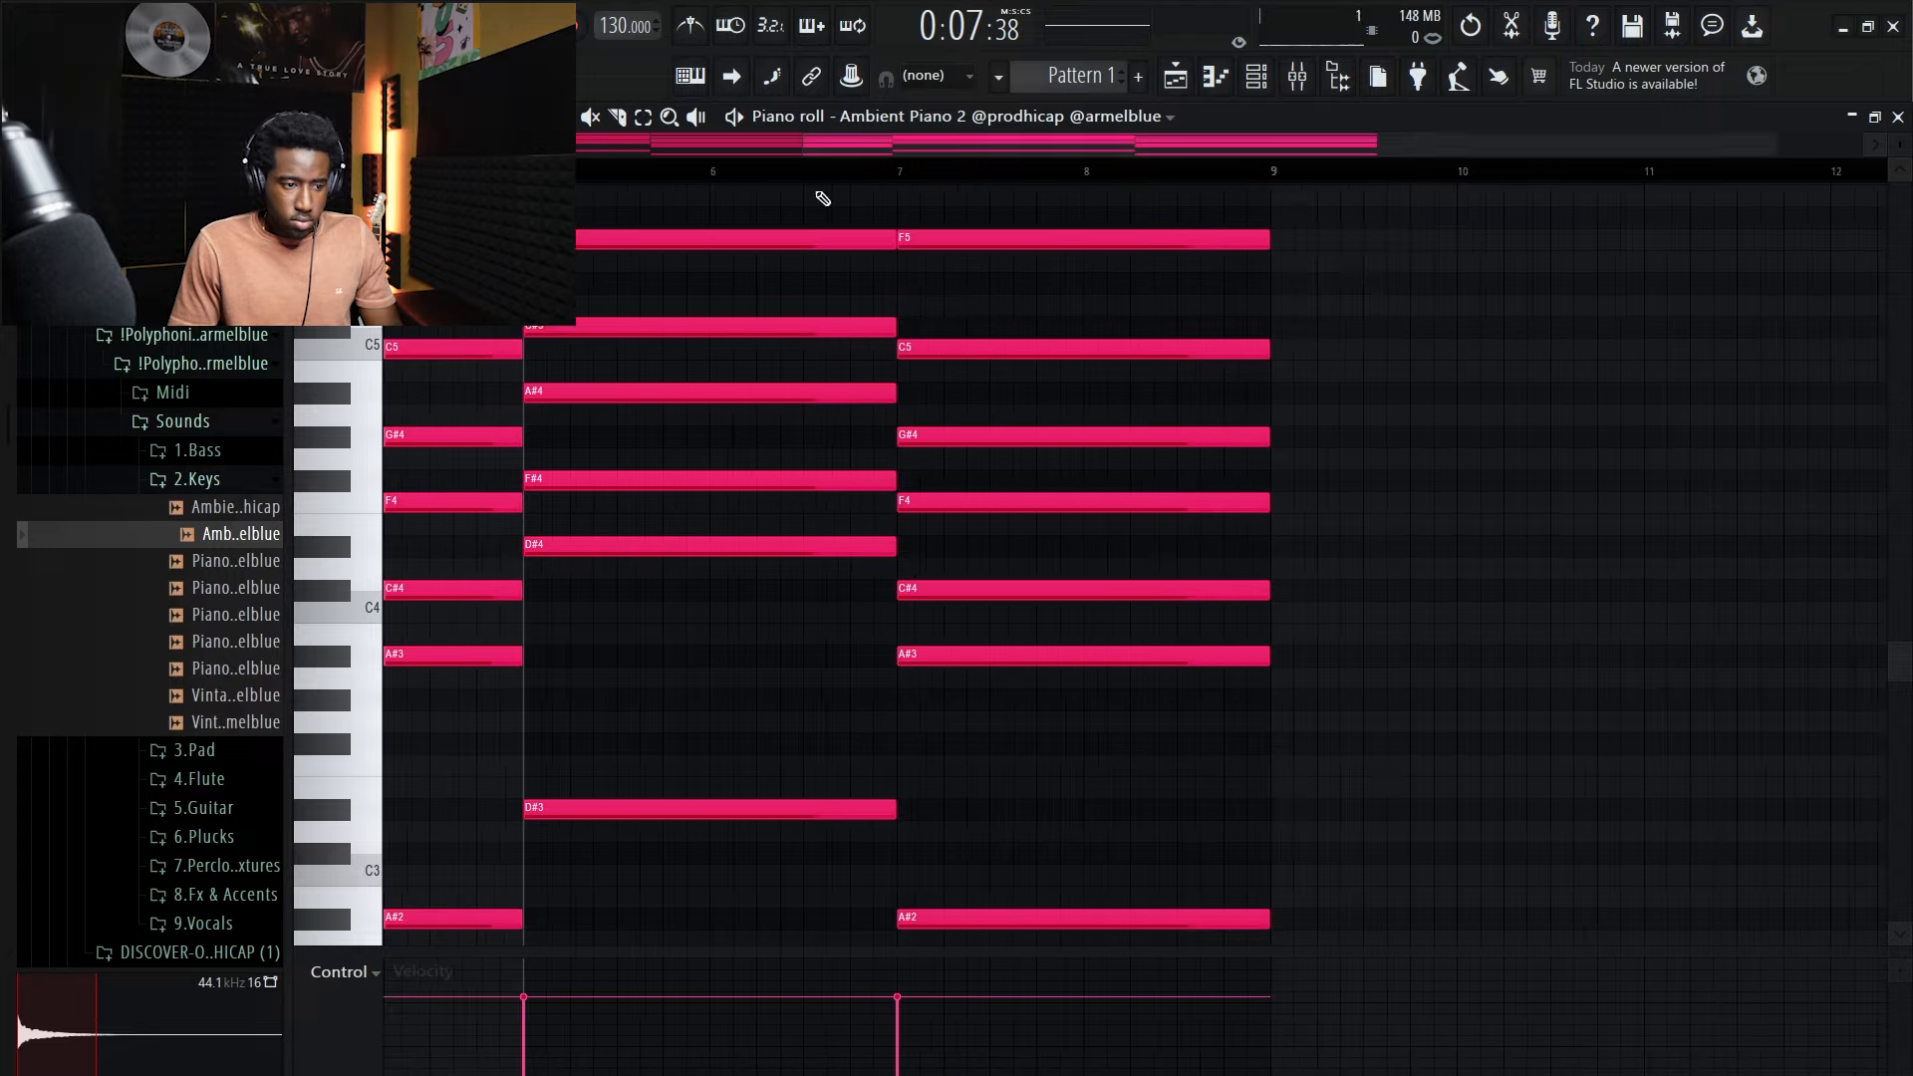
pyautogui.moveTo(1083, 154); pyautogui.dragTo(879, 162)
pyautogui.moveTo(1024, 143); pyautogui.dragTo(1174, 165)
# Step: Play the repeated progression and delete both A#2 bass notes and the last chord's F5
pyautogui.press('space')
pyautogui.scroll(-2, 1242, 675)
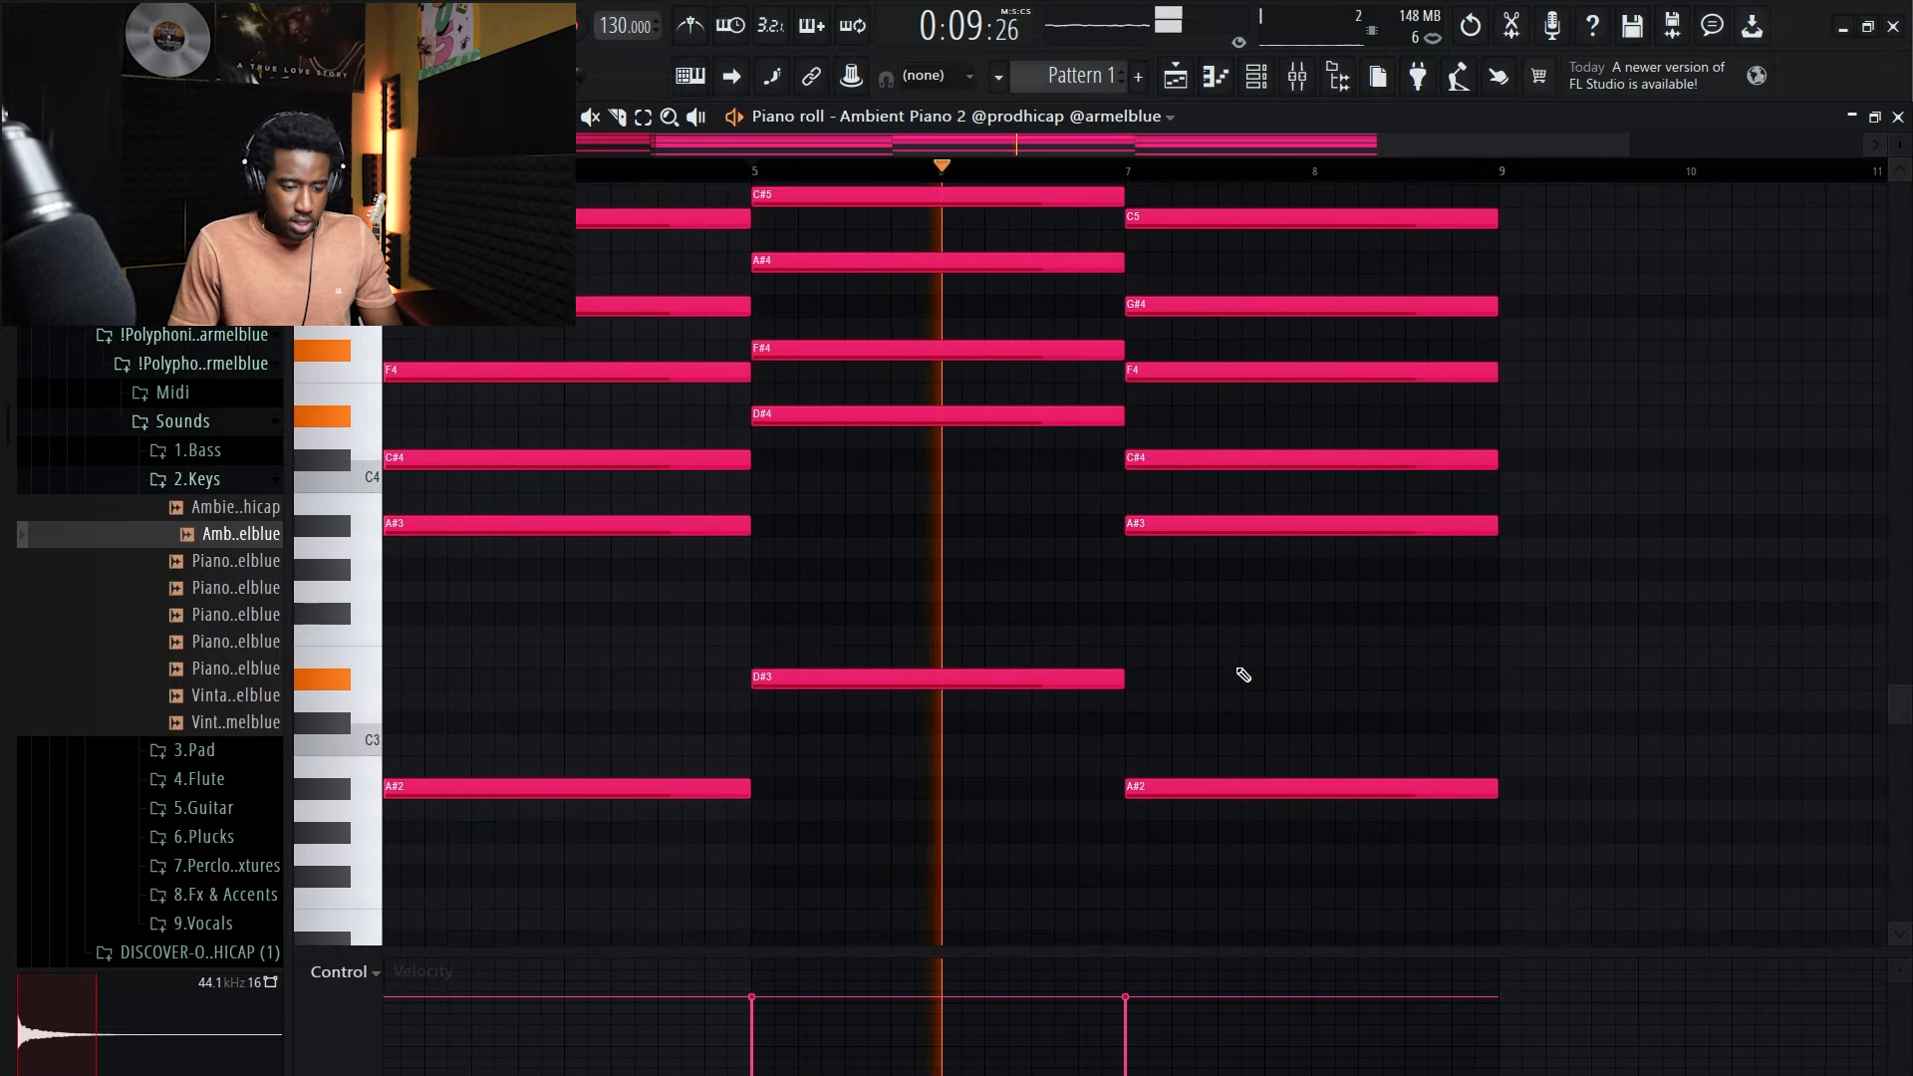
pyautogui.scroll(3, 1286, 767)
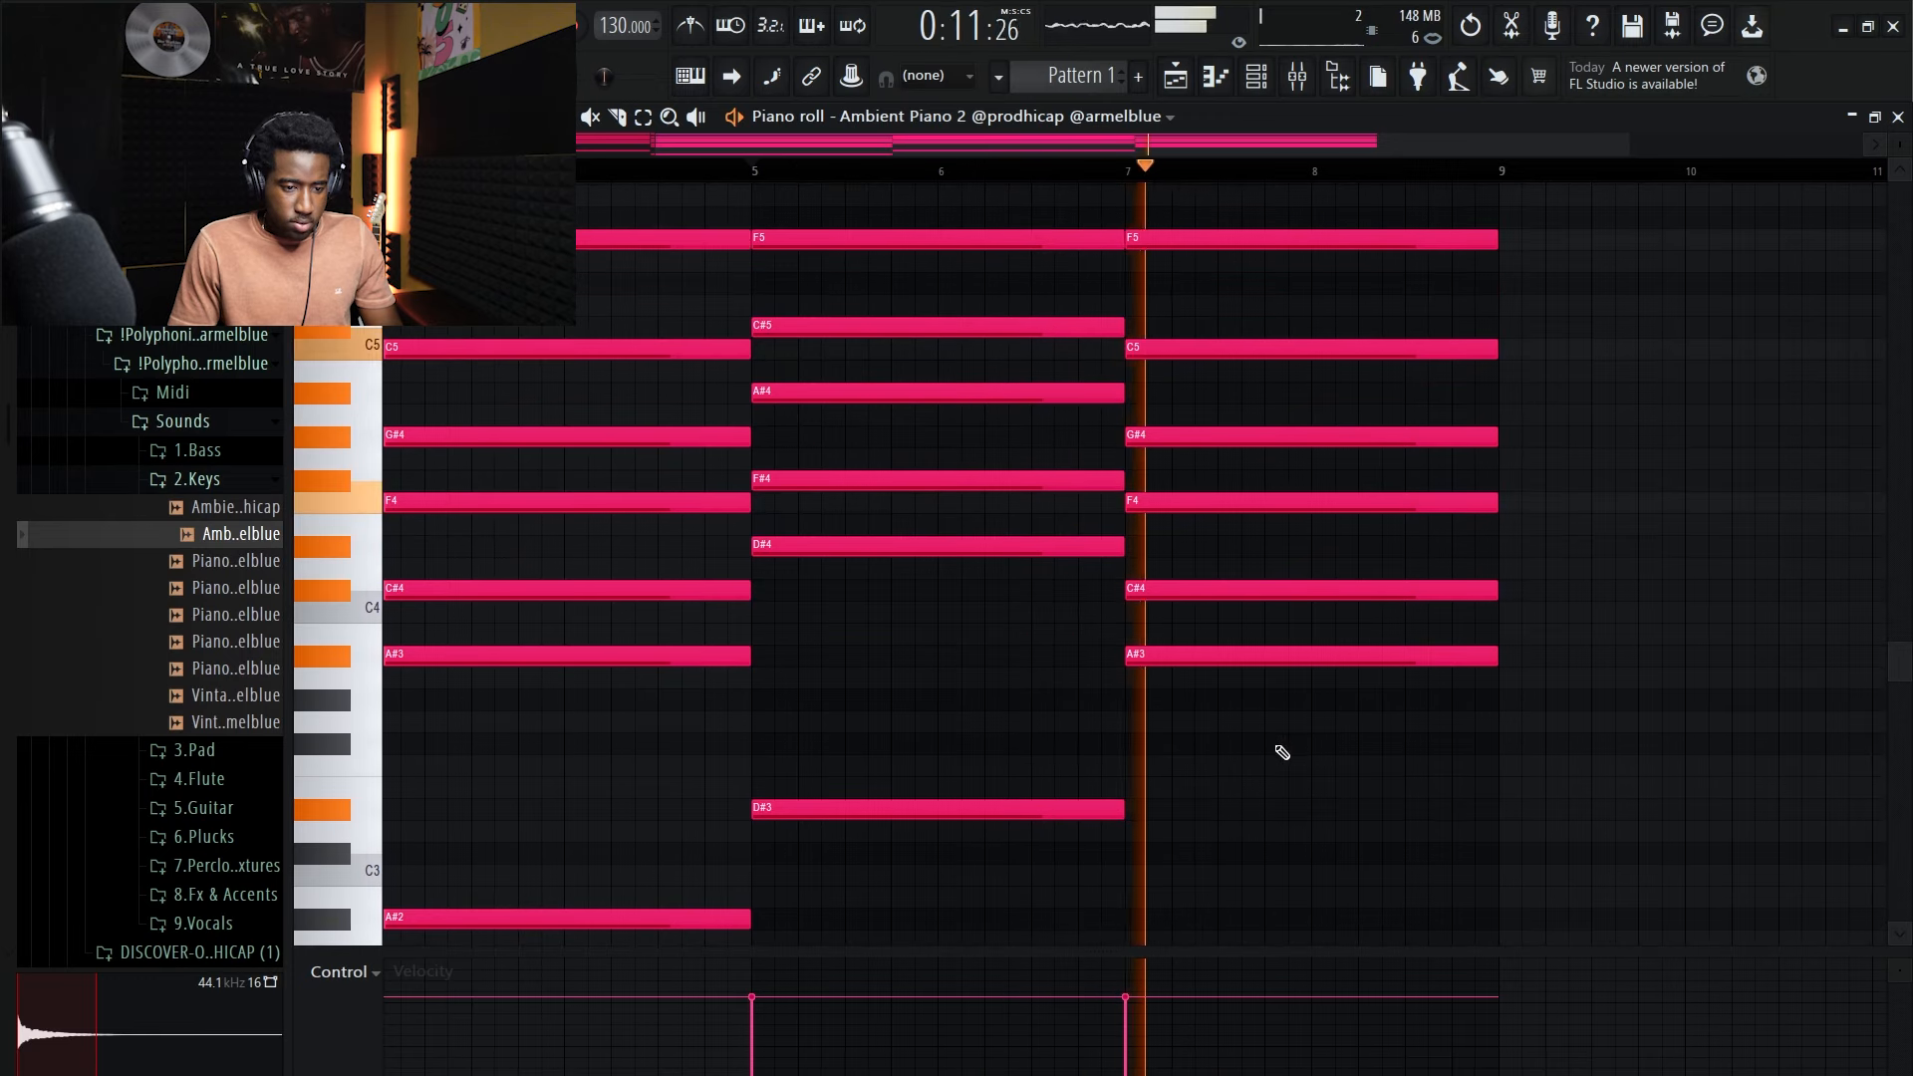
pyautogui.press('space')
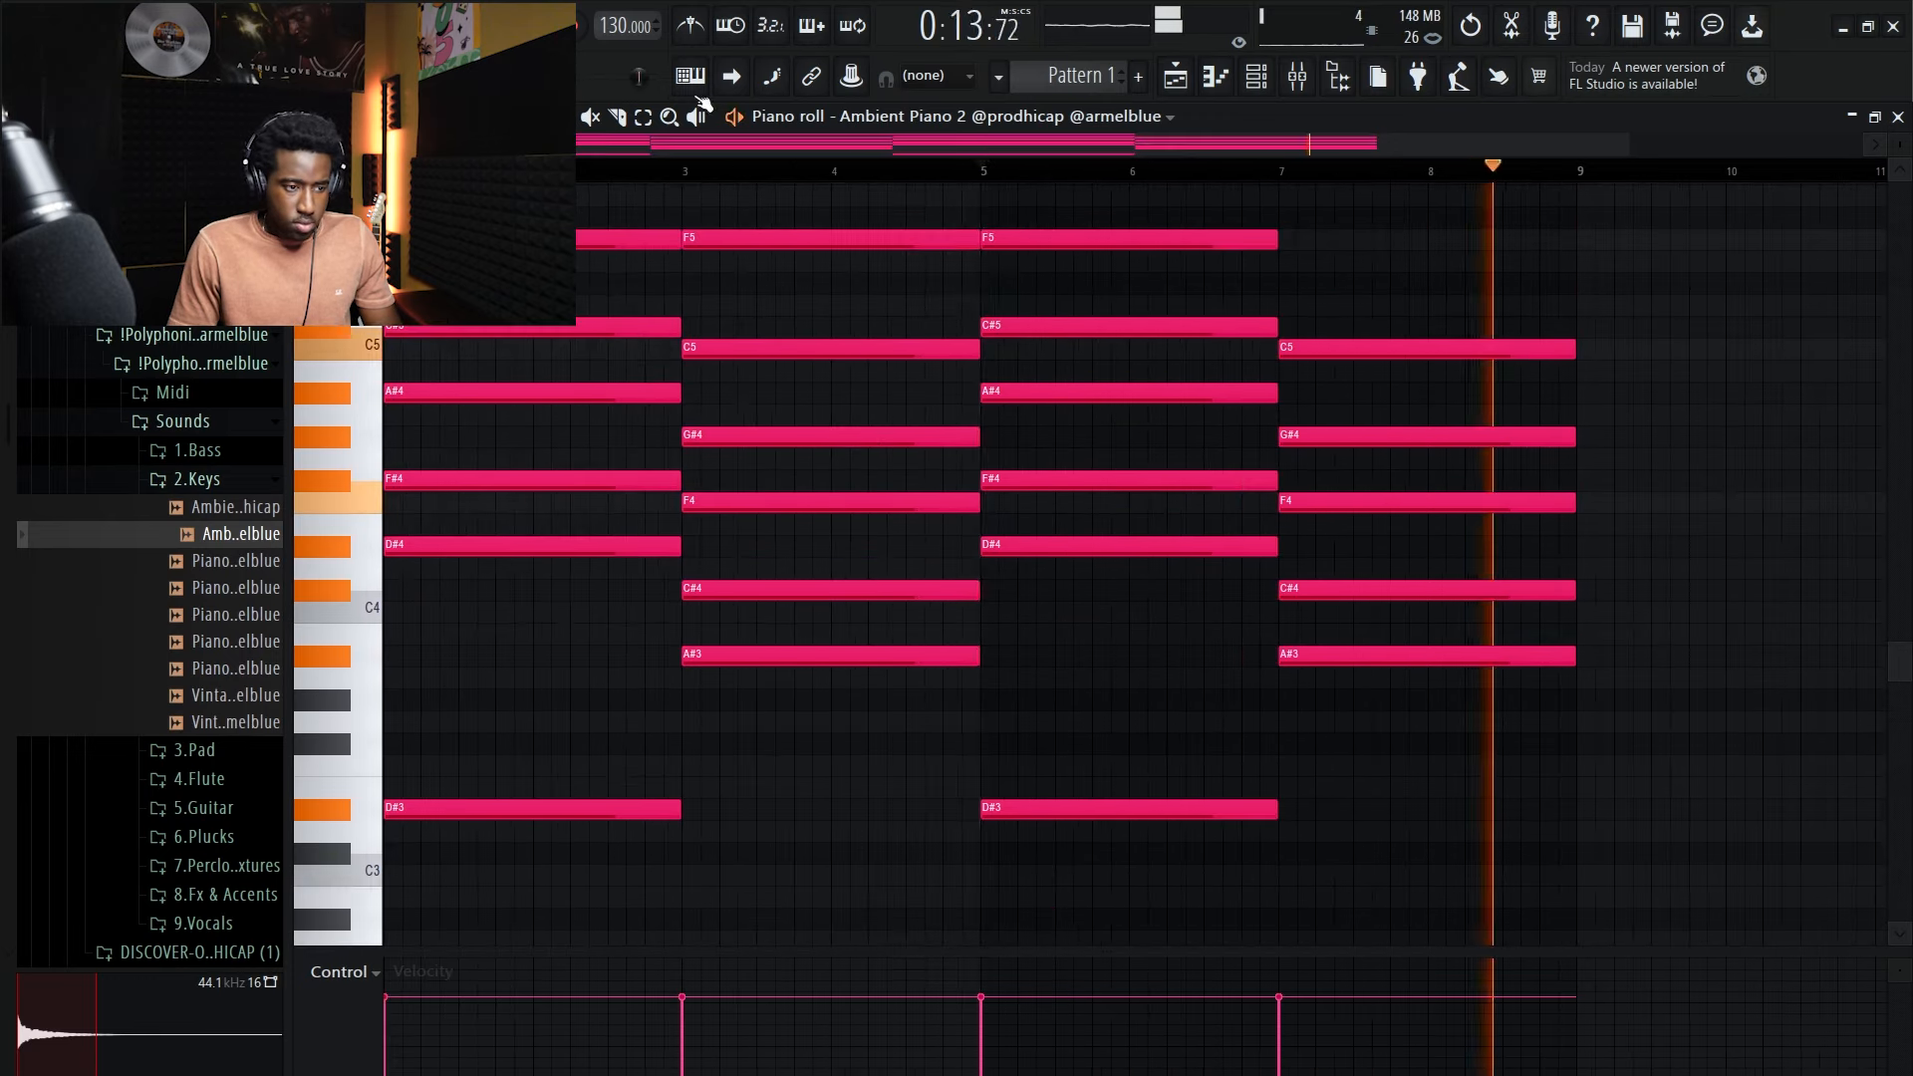
# Step: Set the project tempo to 115 BPM and check the playback
pyautogui.press('space')
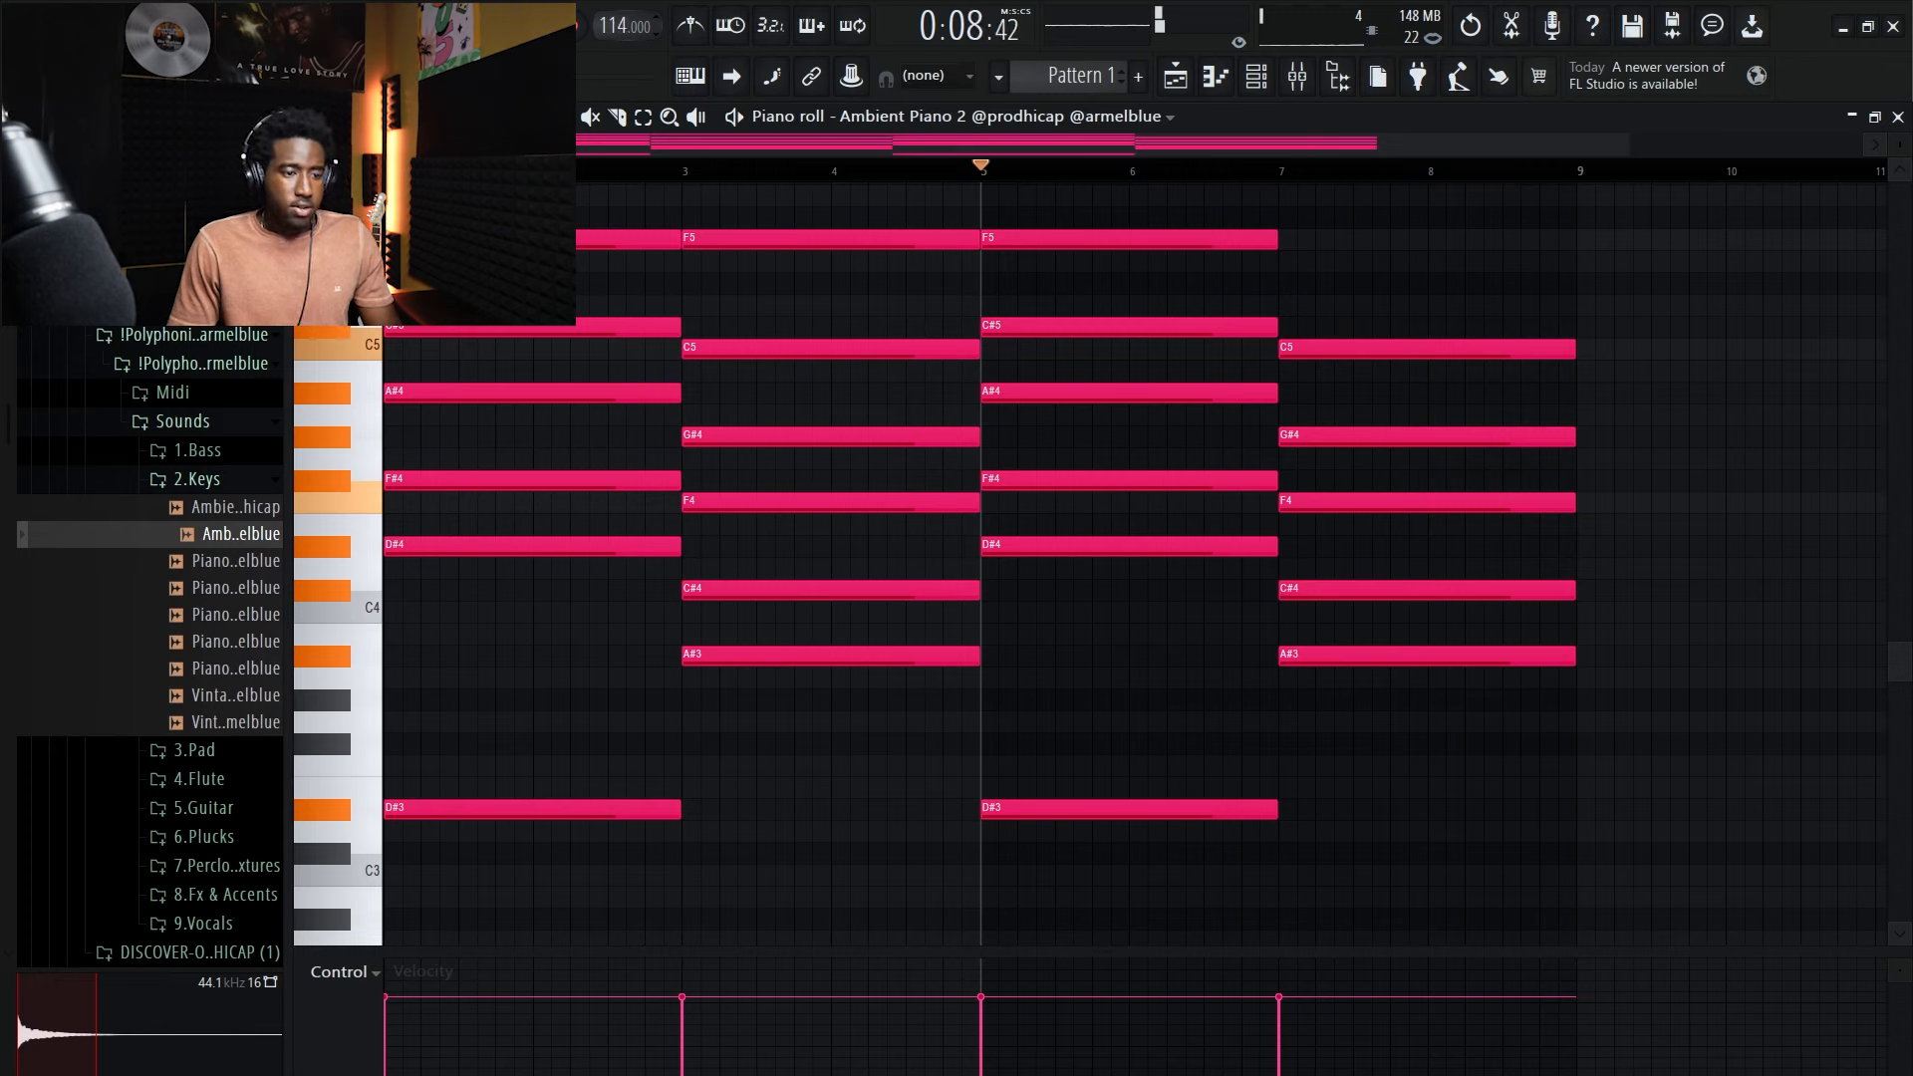
pyautogui.moveTo(620, 26); pyautogui.dragTo(619, 21)
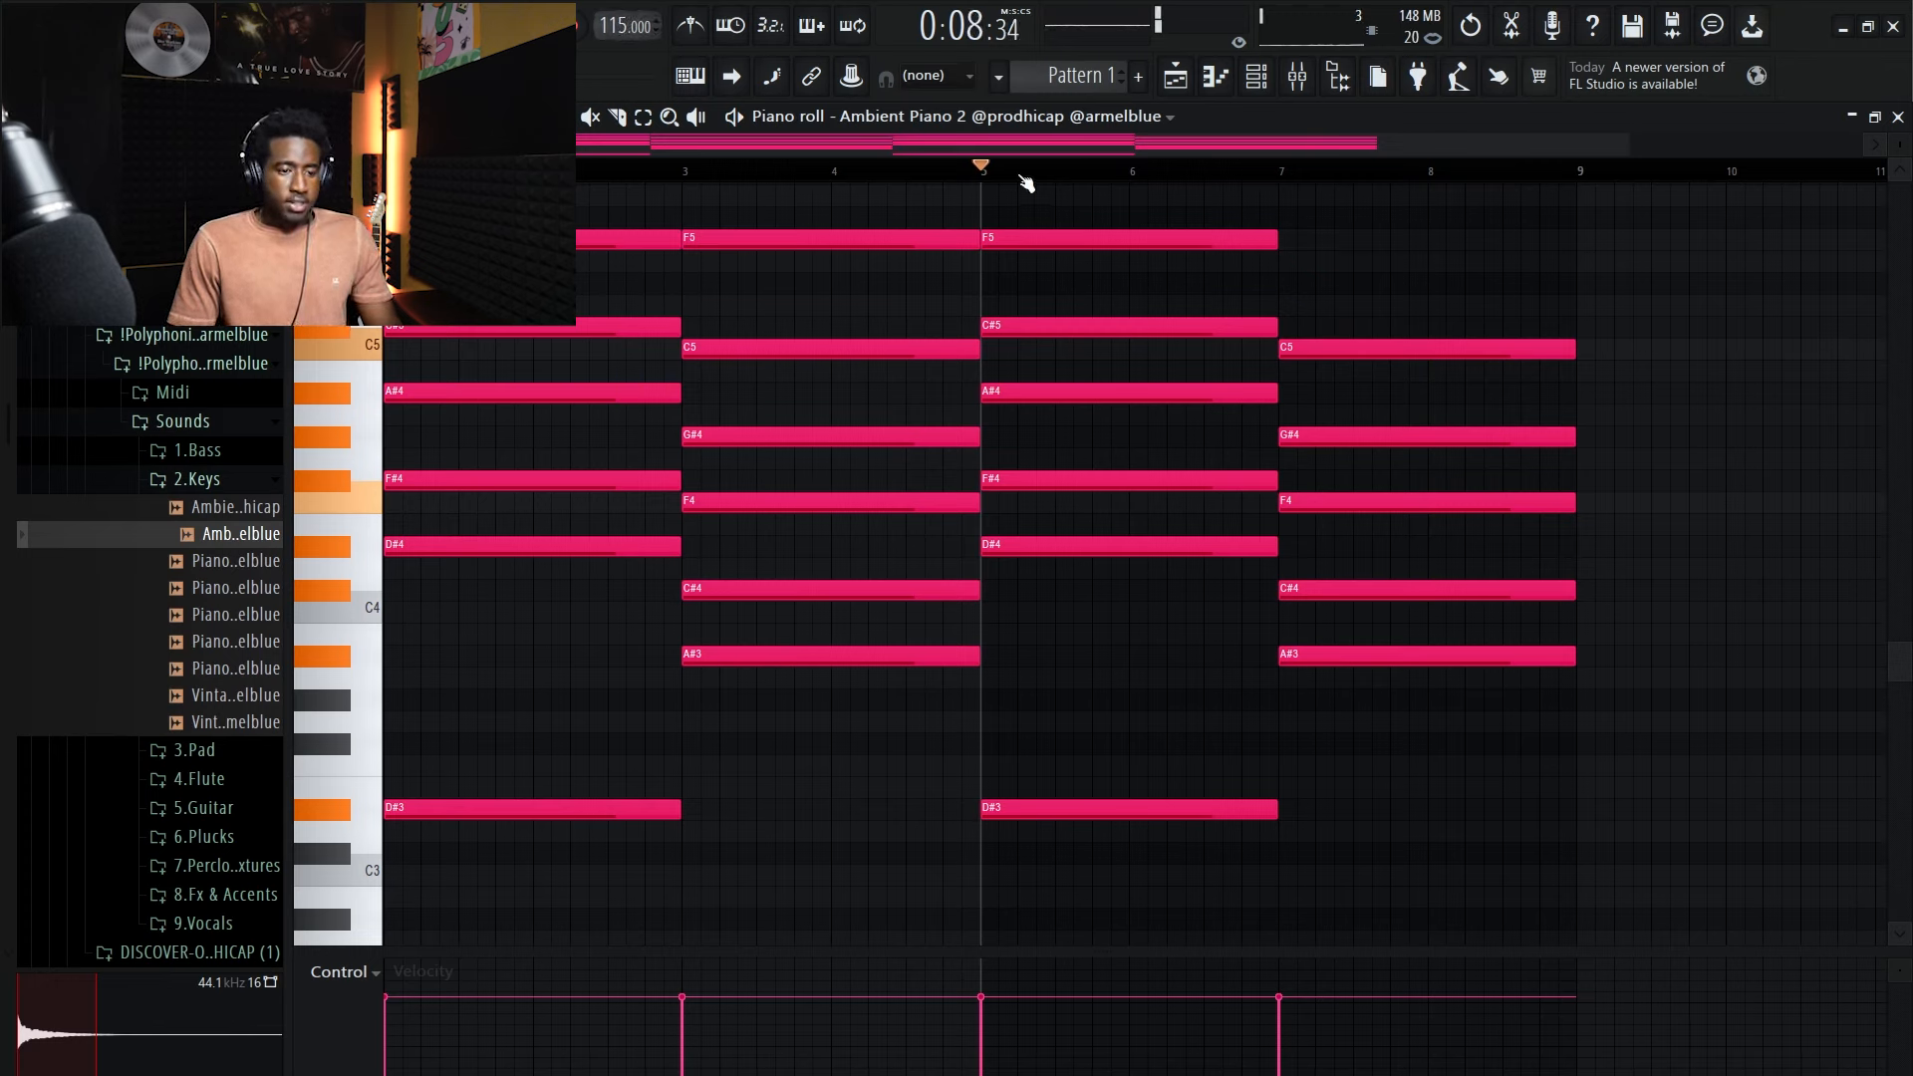
pyautogui.press('space')
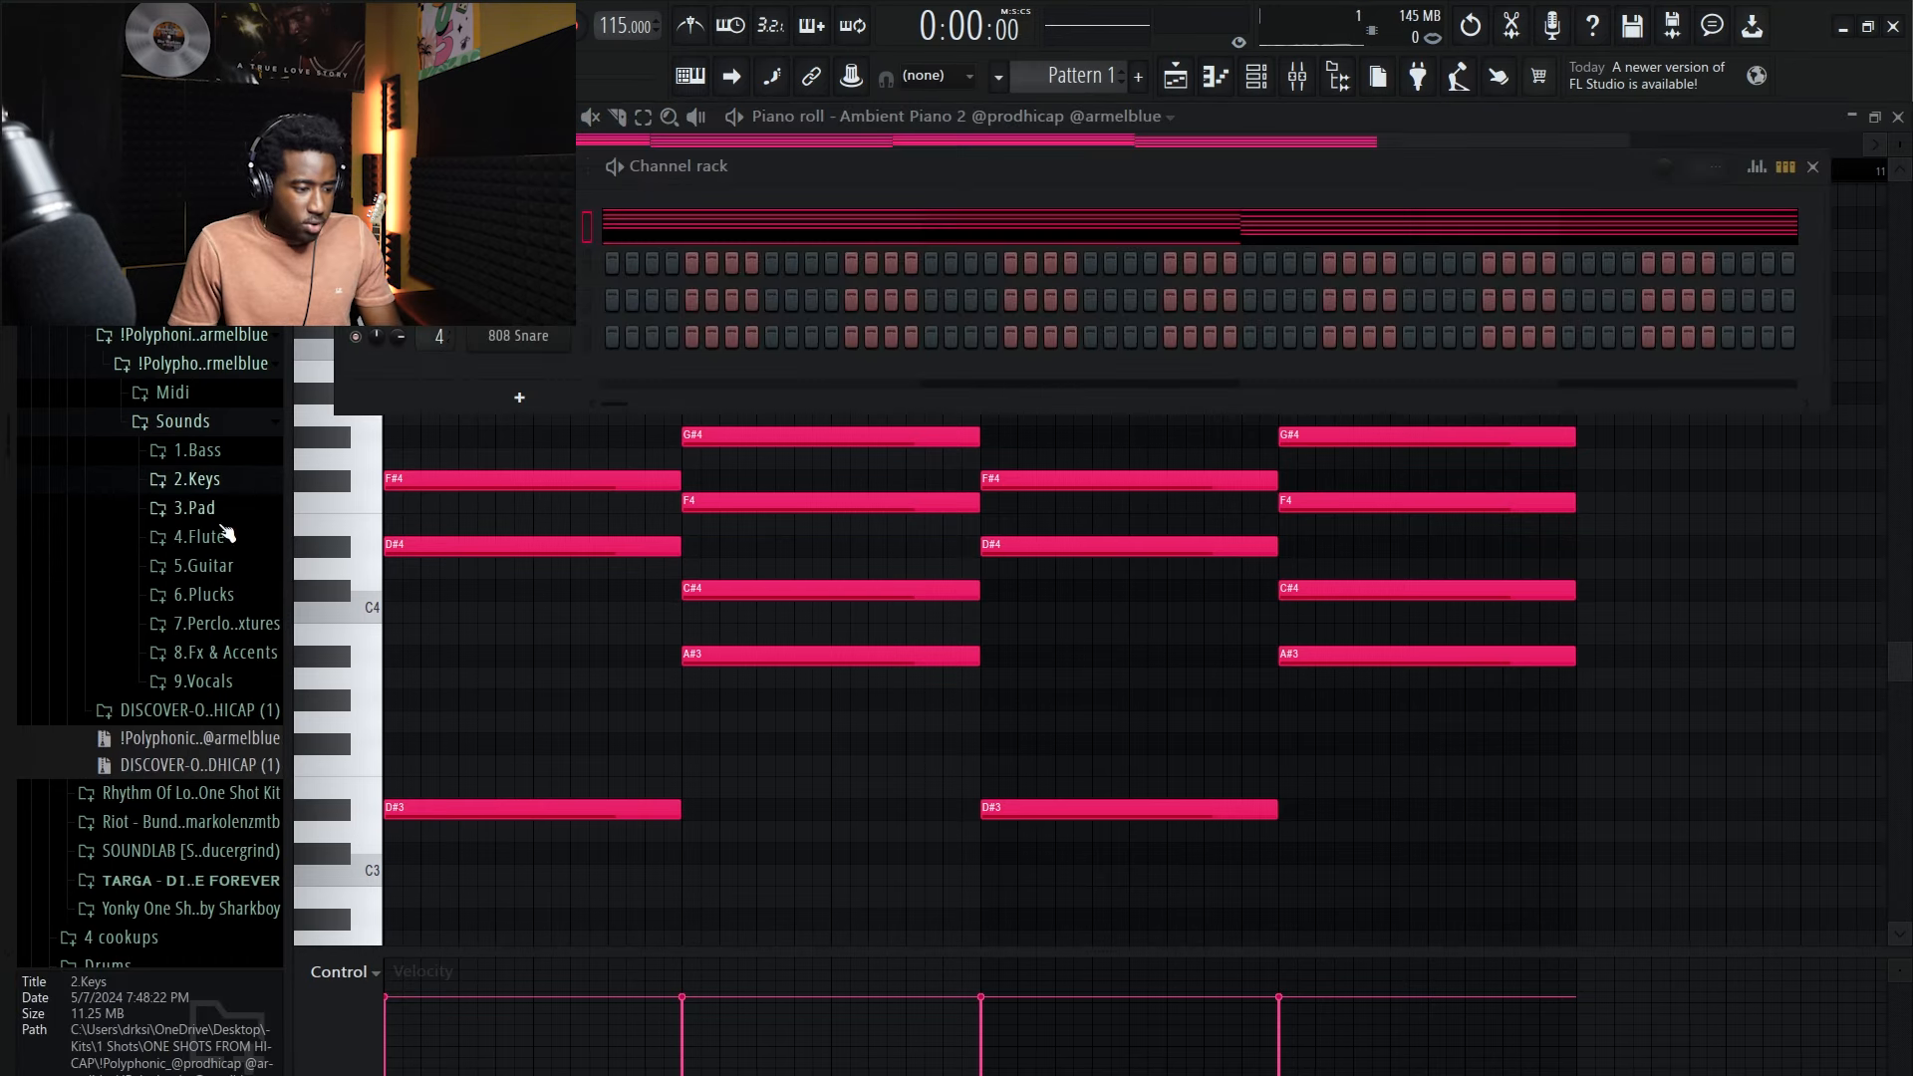
# Step: Audition the samples in the 6.Plucks folder and load the Ambient pluck as a new channel
pyautogui.click(225, 595)
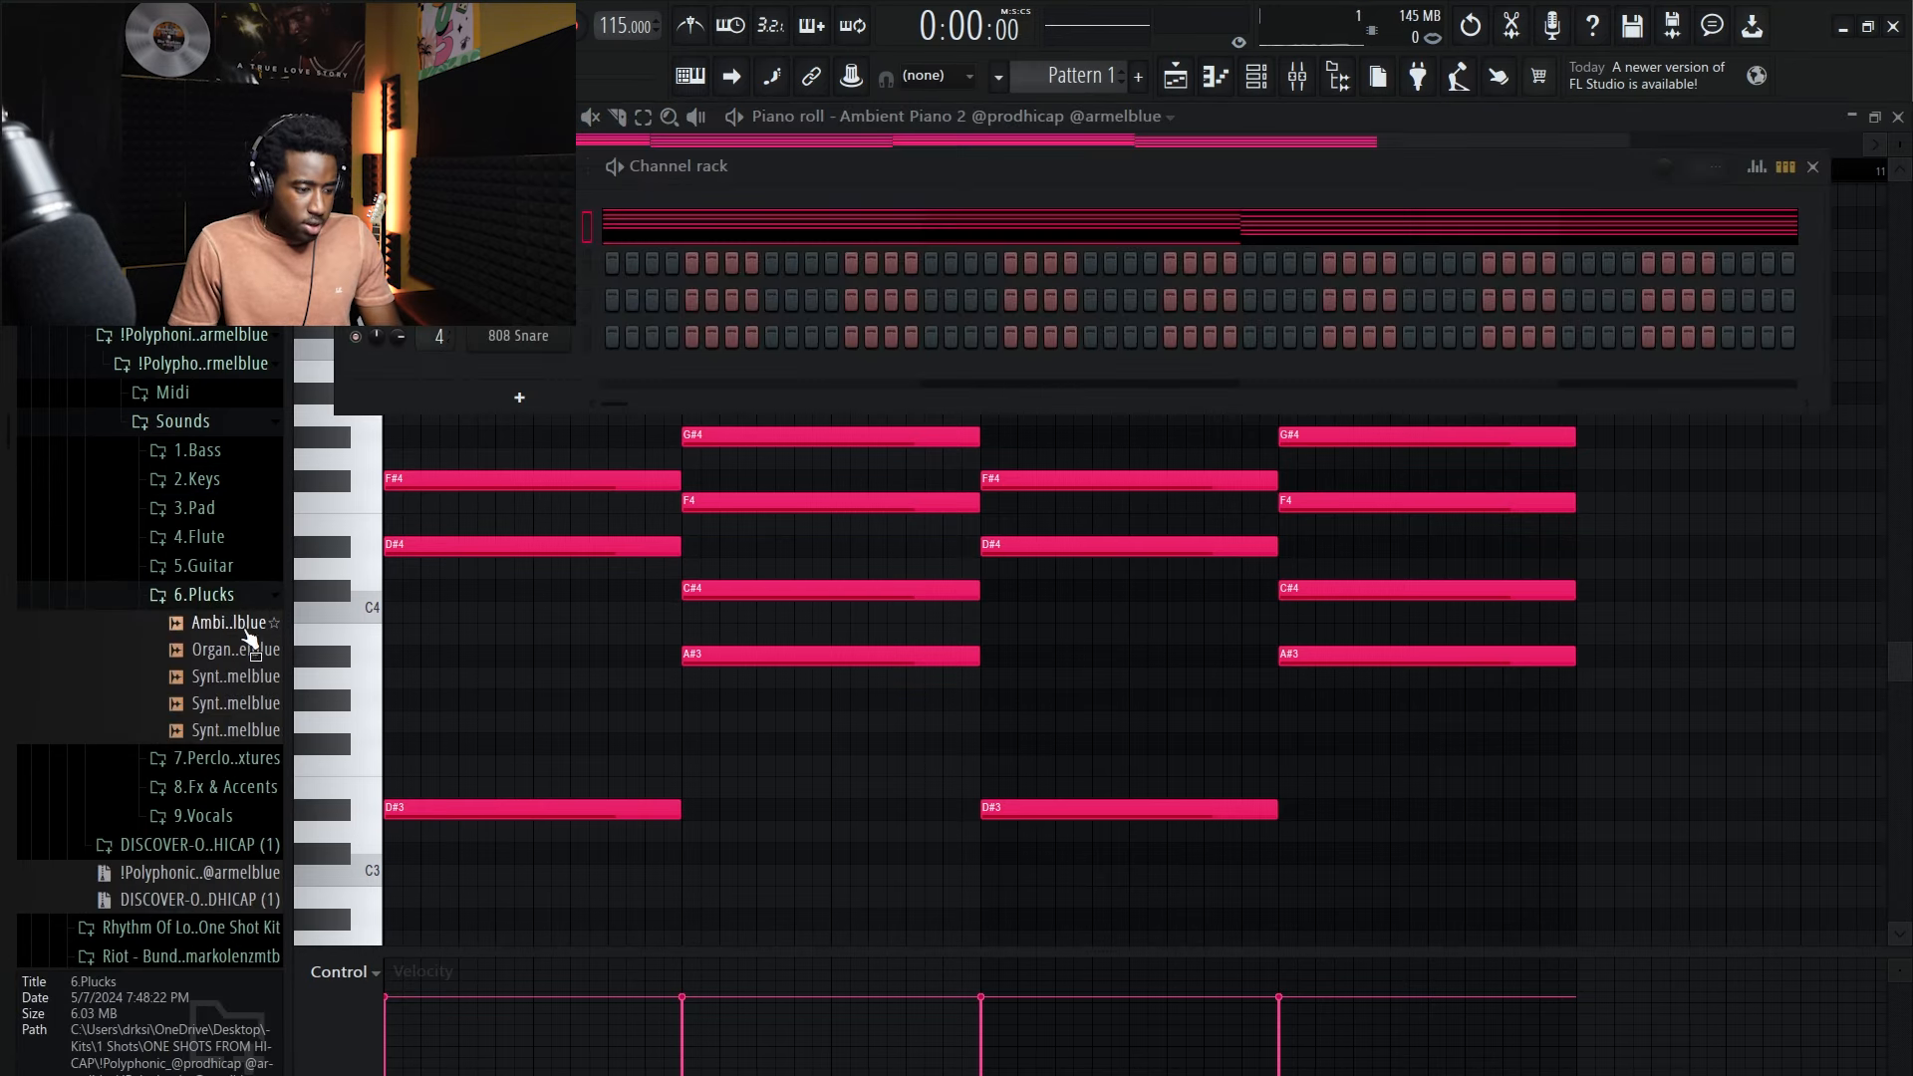
pyautogui.click(245, 627)
pyautogui.click(254, 652)
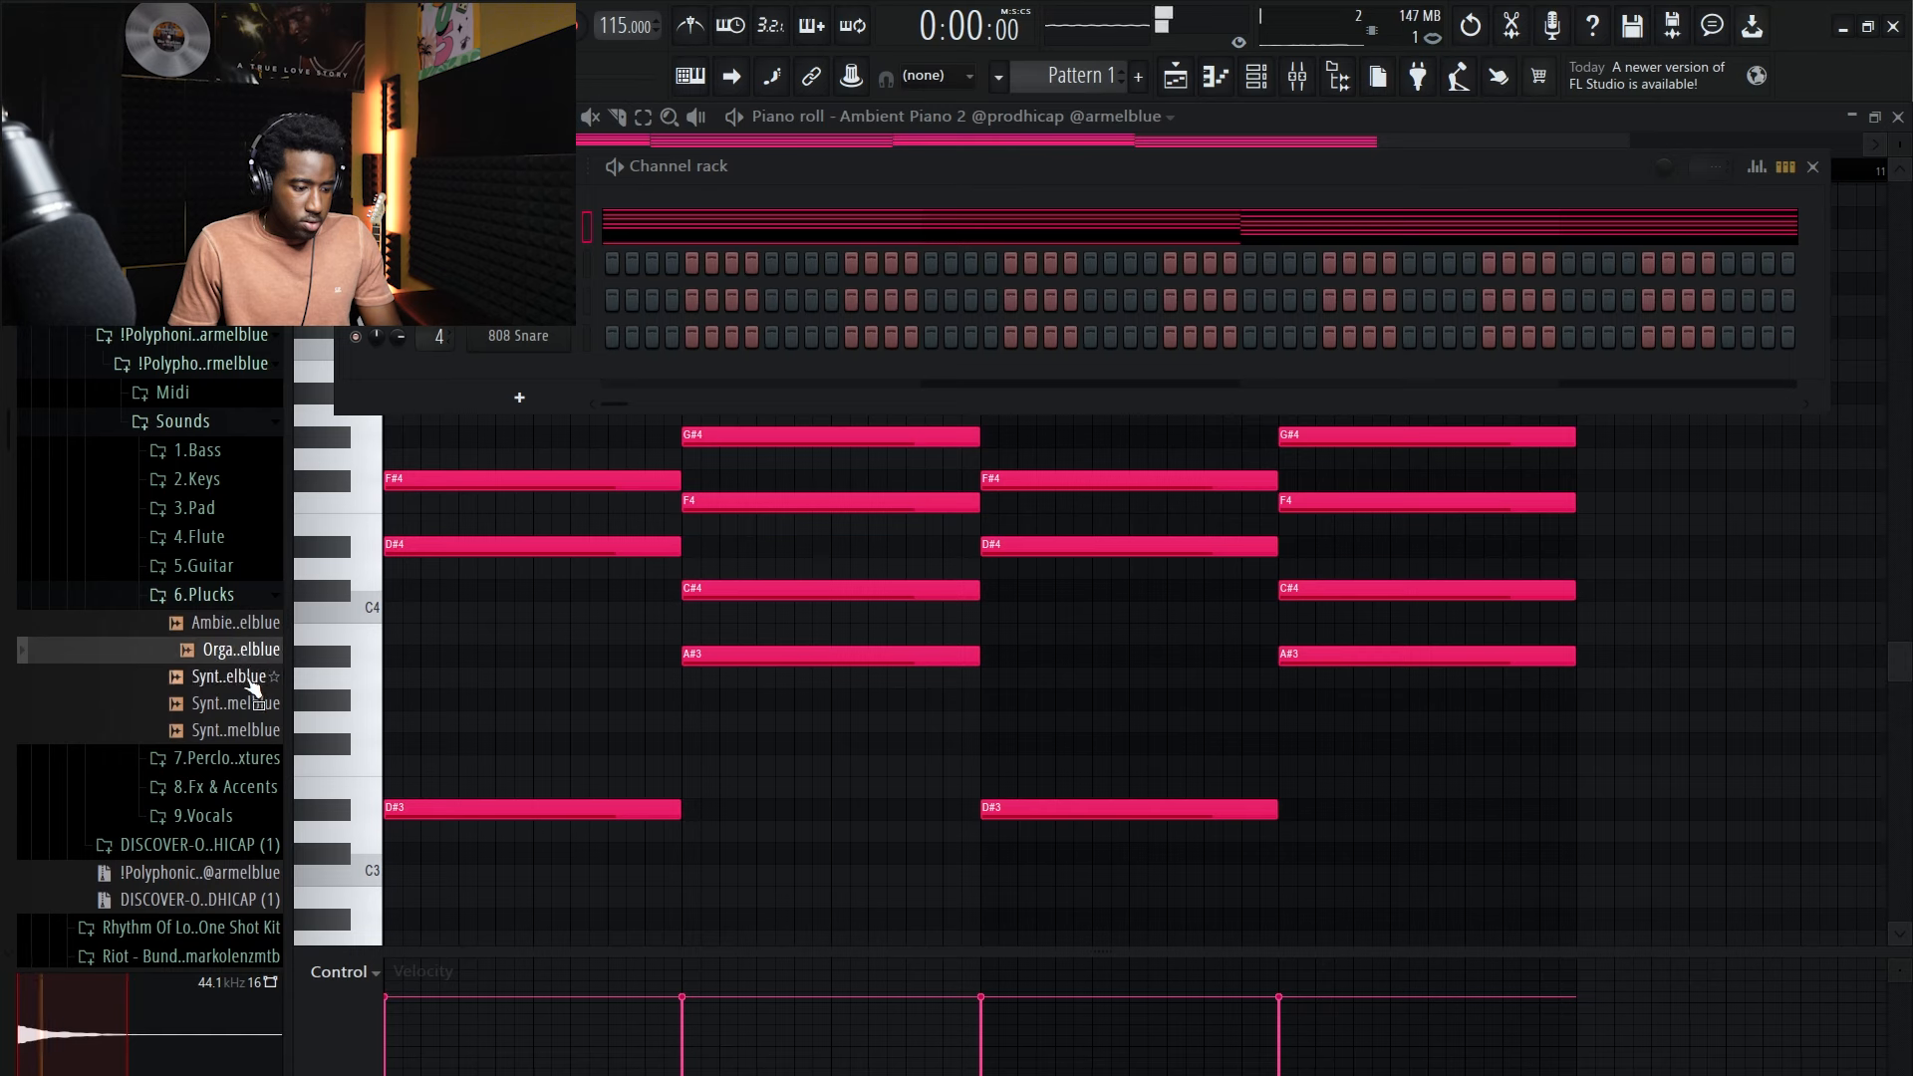
pyautogui.click(251, 679)
pyautogui.click(254, 704)
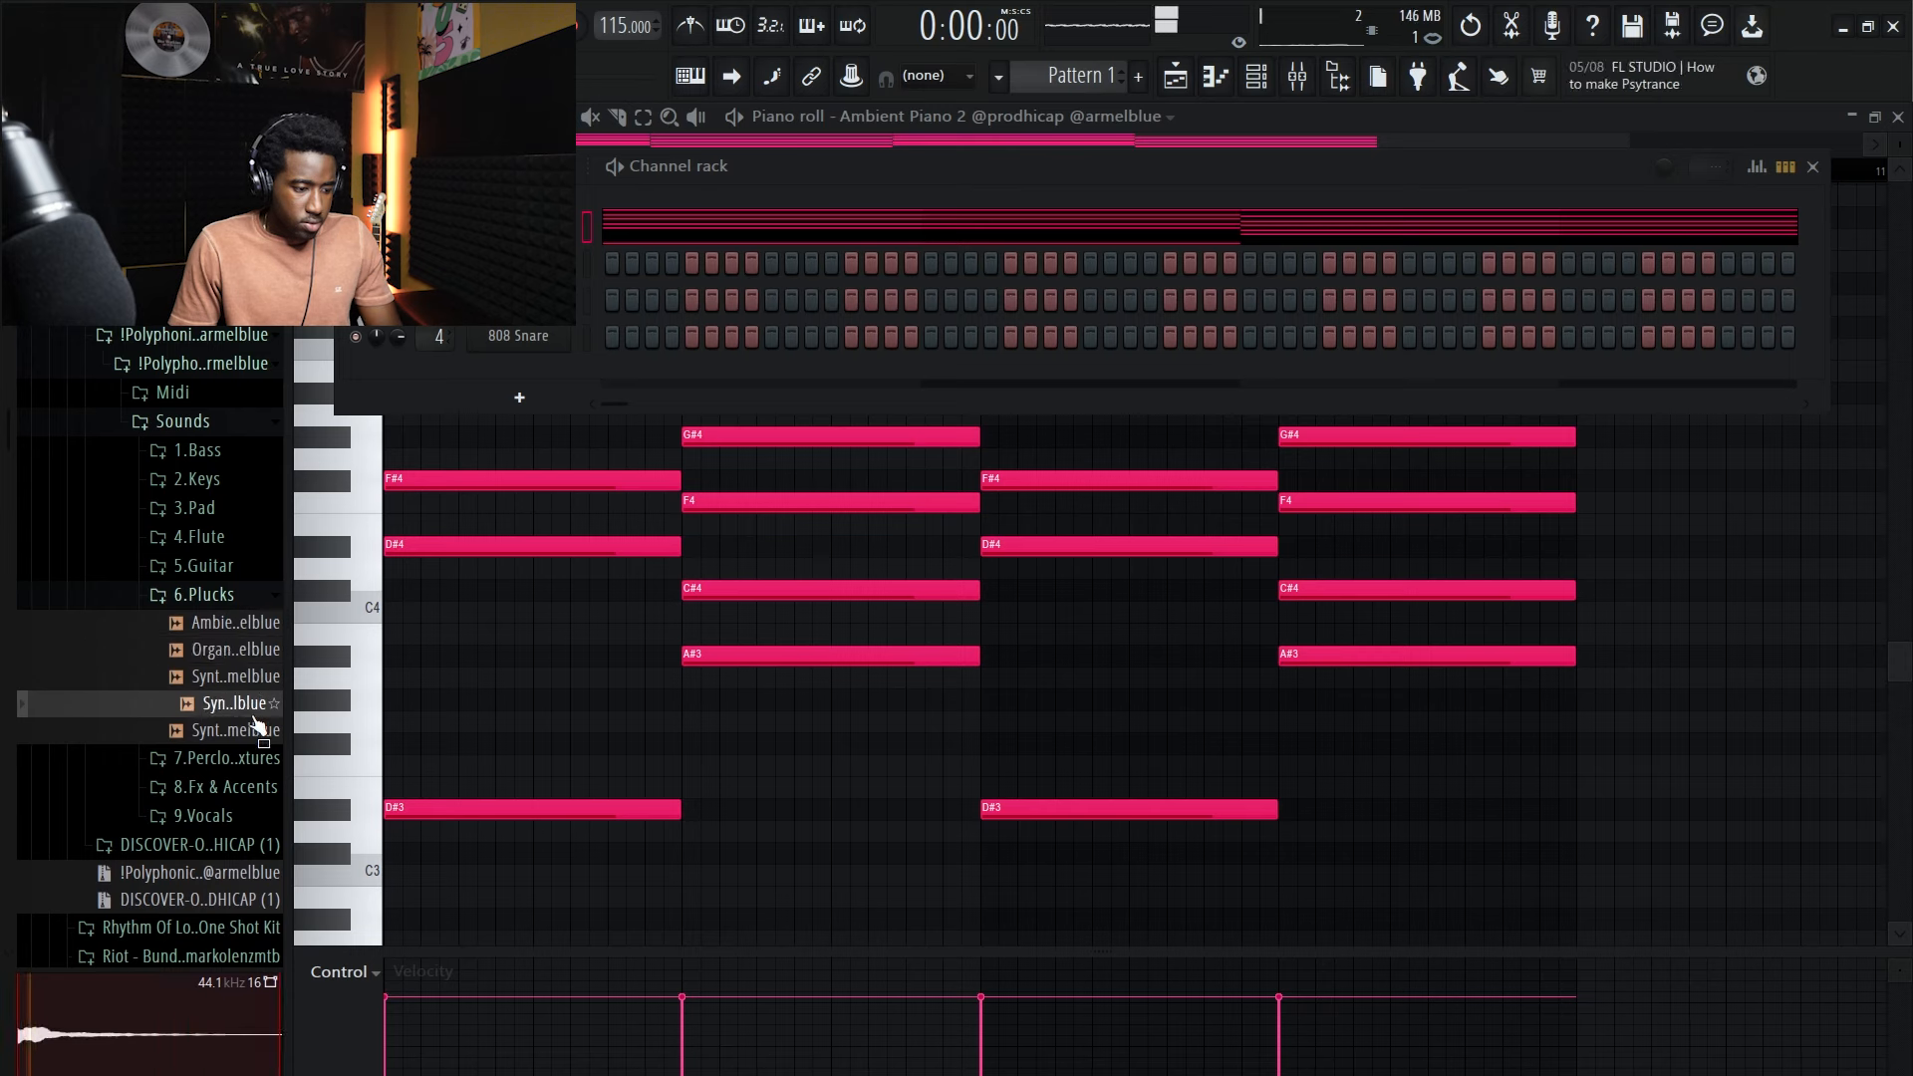
pyautogui.click(252, 735)
pyautogui.moveTo(245, 631); pyautogui.dragTo(517, 338)
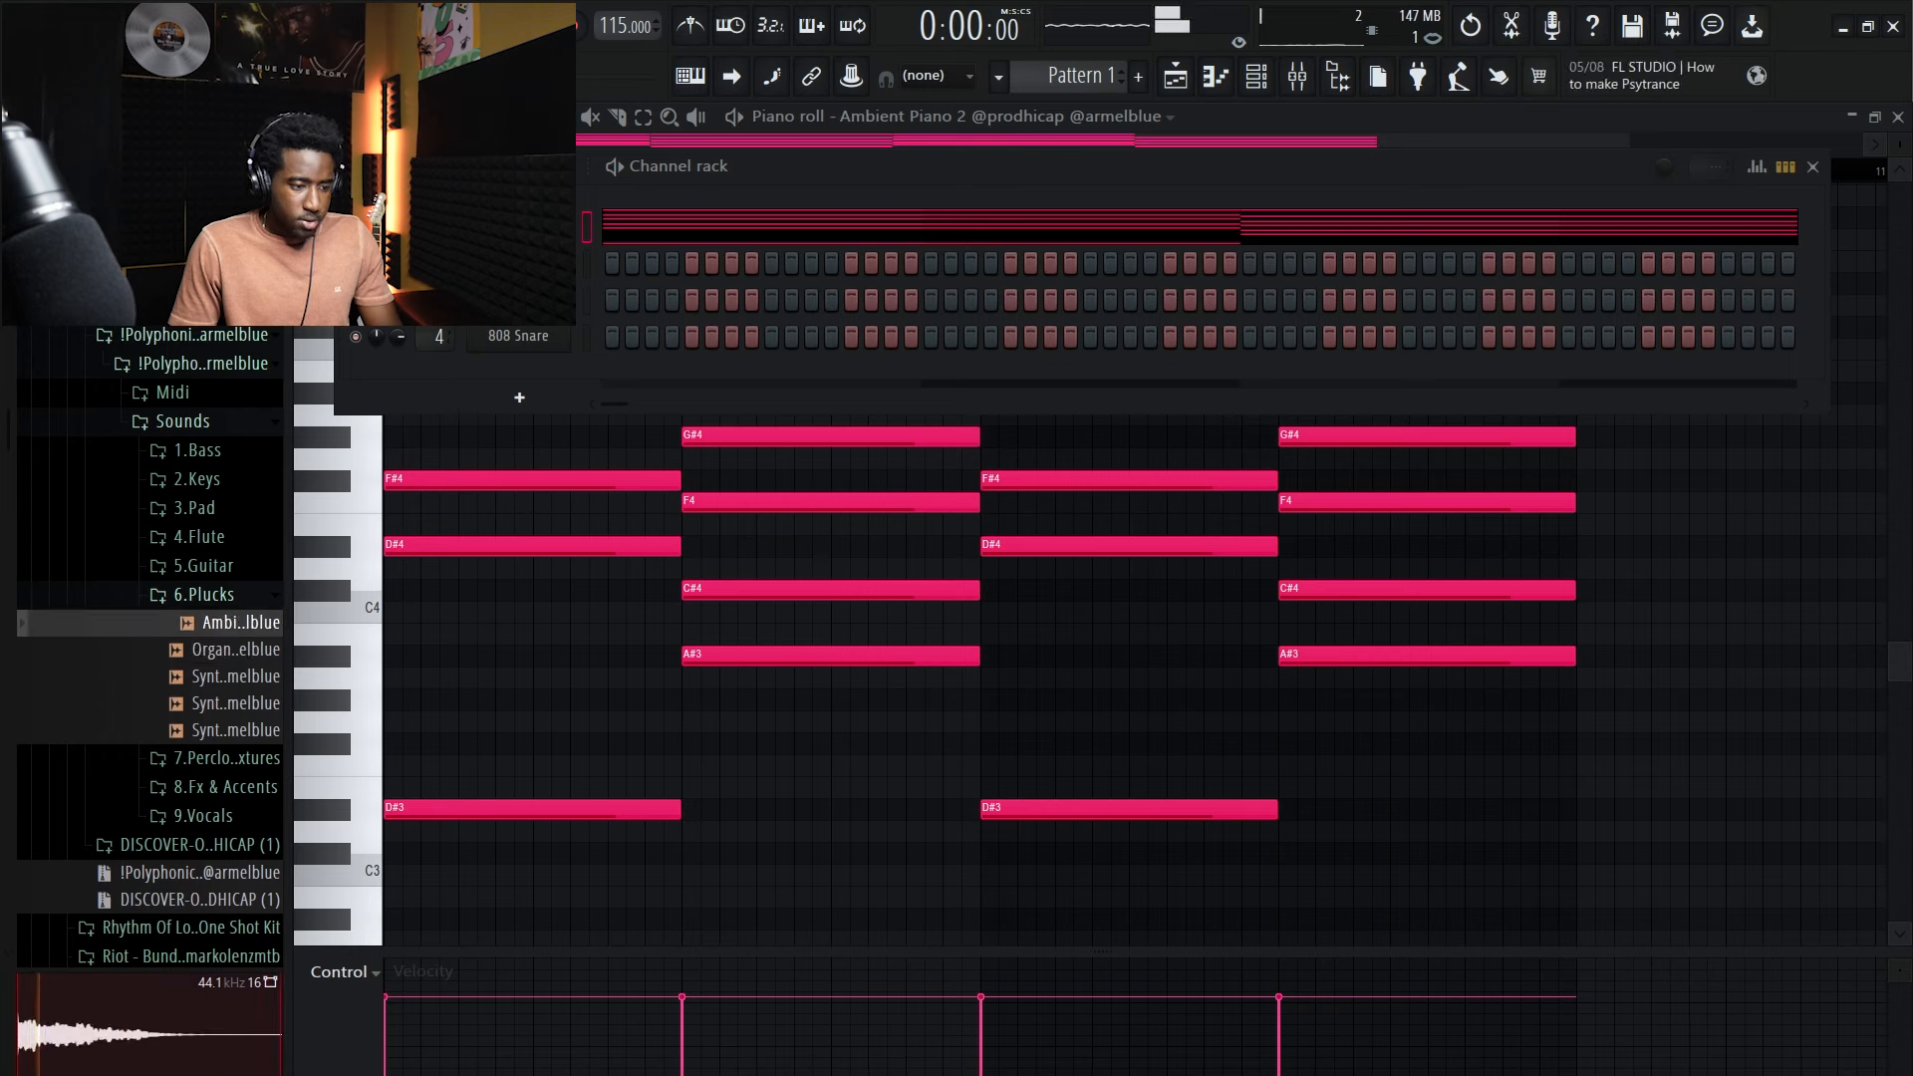
pyautogui.click(263, 593)
# Step: Place a two-bar C#5 note on beat 3 of bar 1 in the Ambient pluck's piano roll and play it
pyautogui.press('space')
pyautogui.click(1215, 79)
pyautogui.press('space')
pyautogui.moveTo(515, 415); pyautogui.dragTo(453, 331)
pyautogui.press('space')
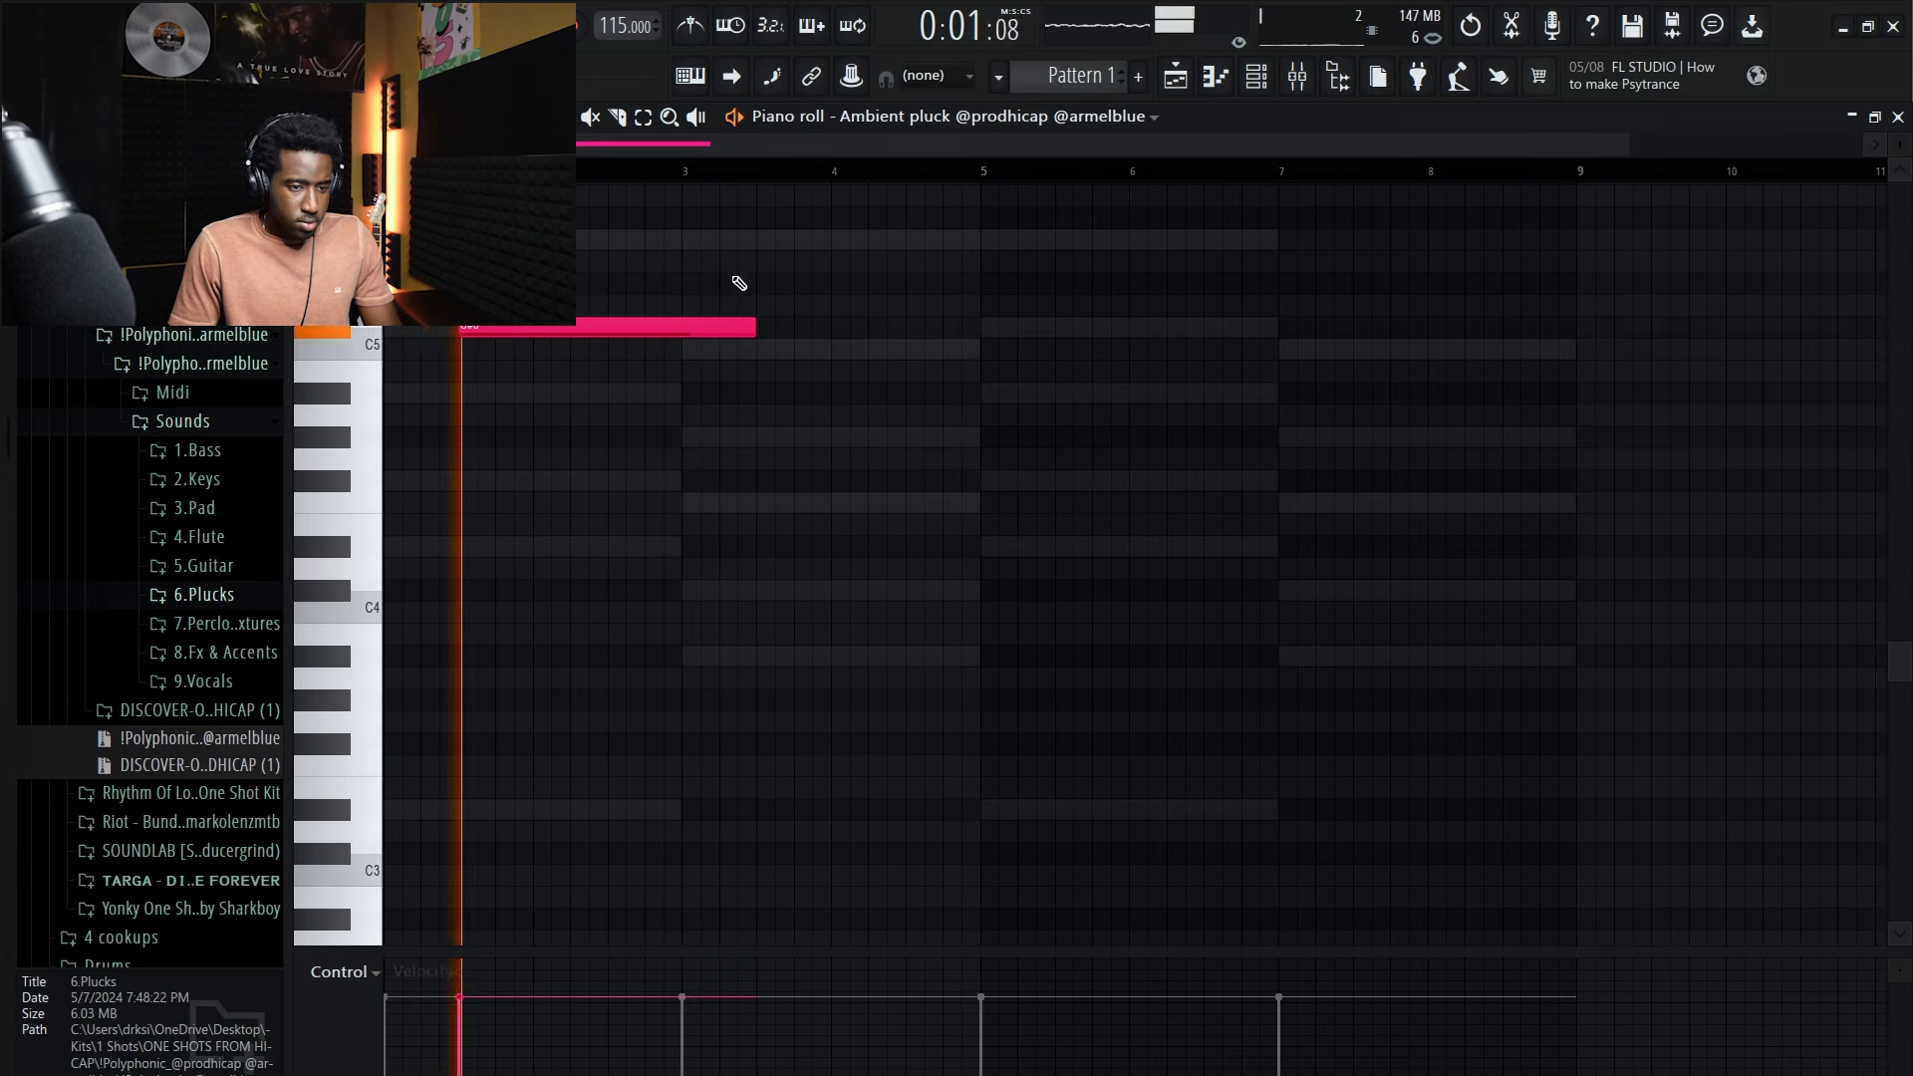
pyautogui.scroll(5, 904, 282)
pyautogui.press('space')
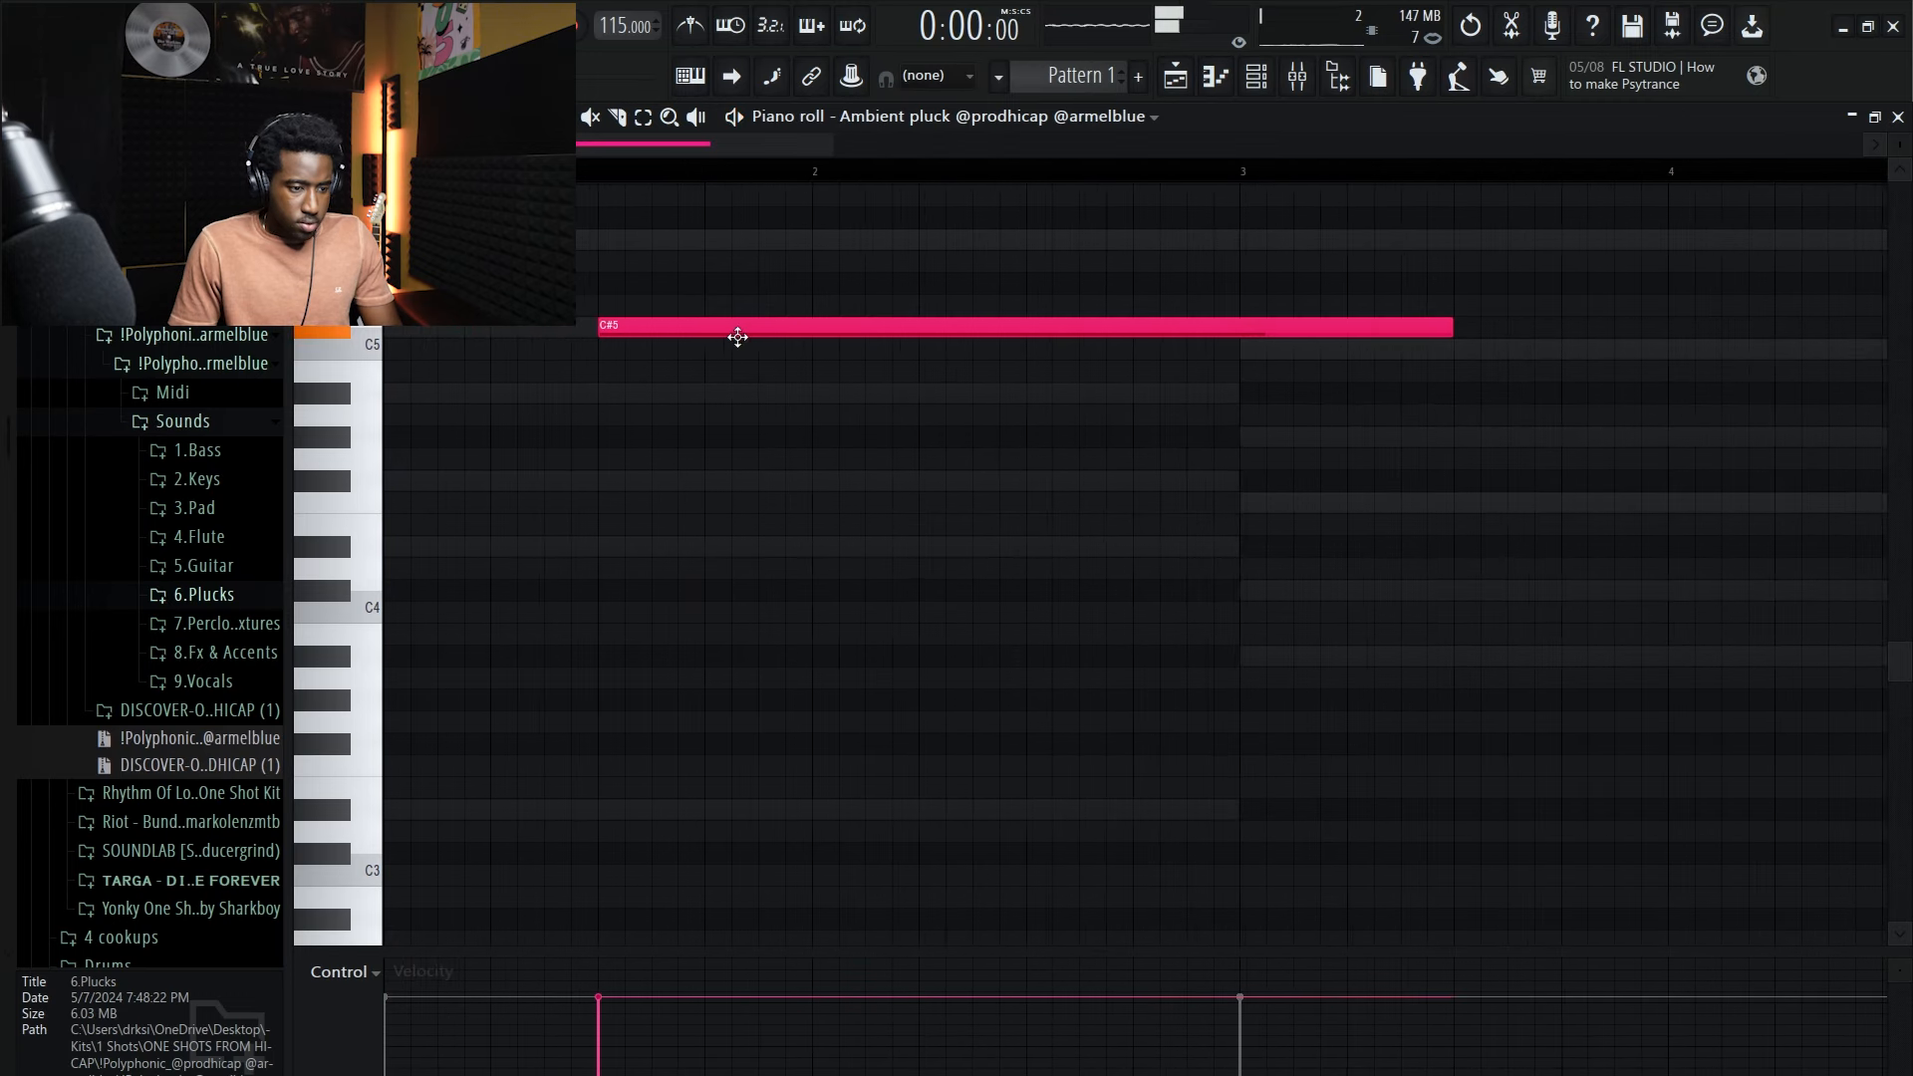
# Step: Raise the Ambient pluck note one octave to C#6 and play it against the chords
pyautogui.hotkey('ctrl', 'a')
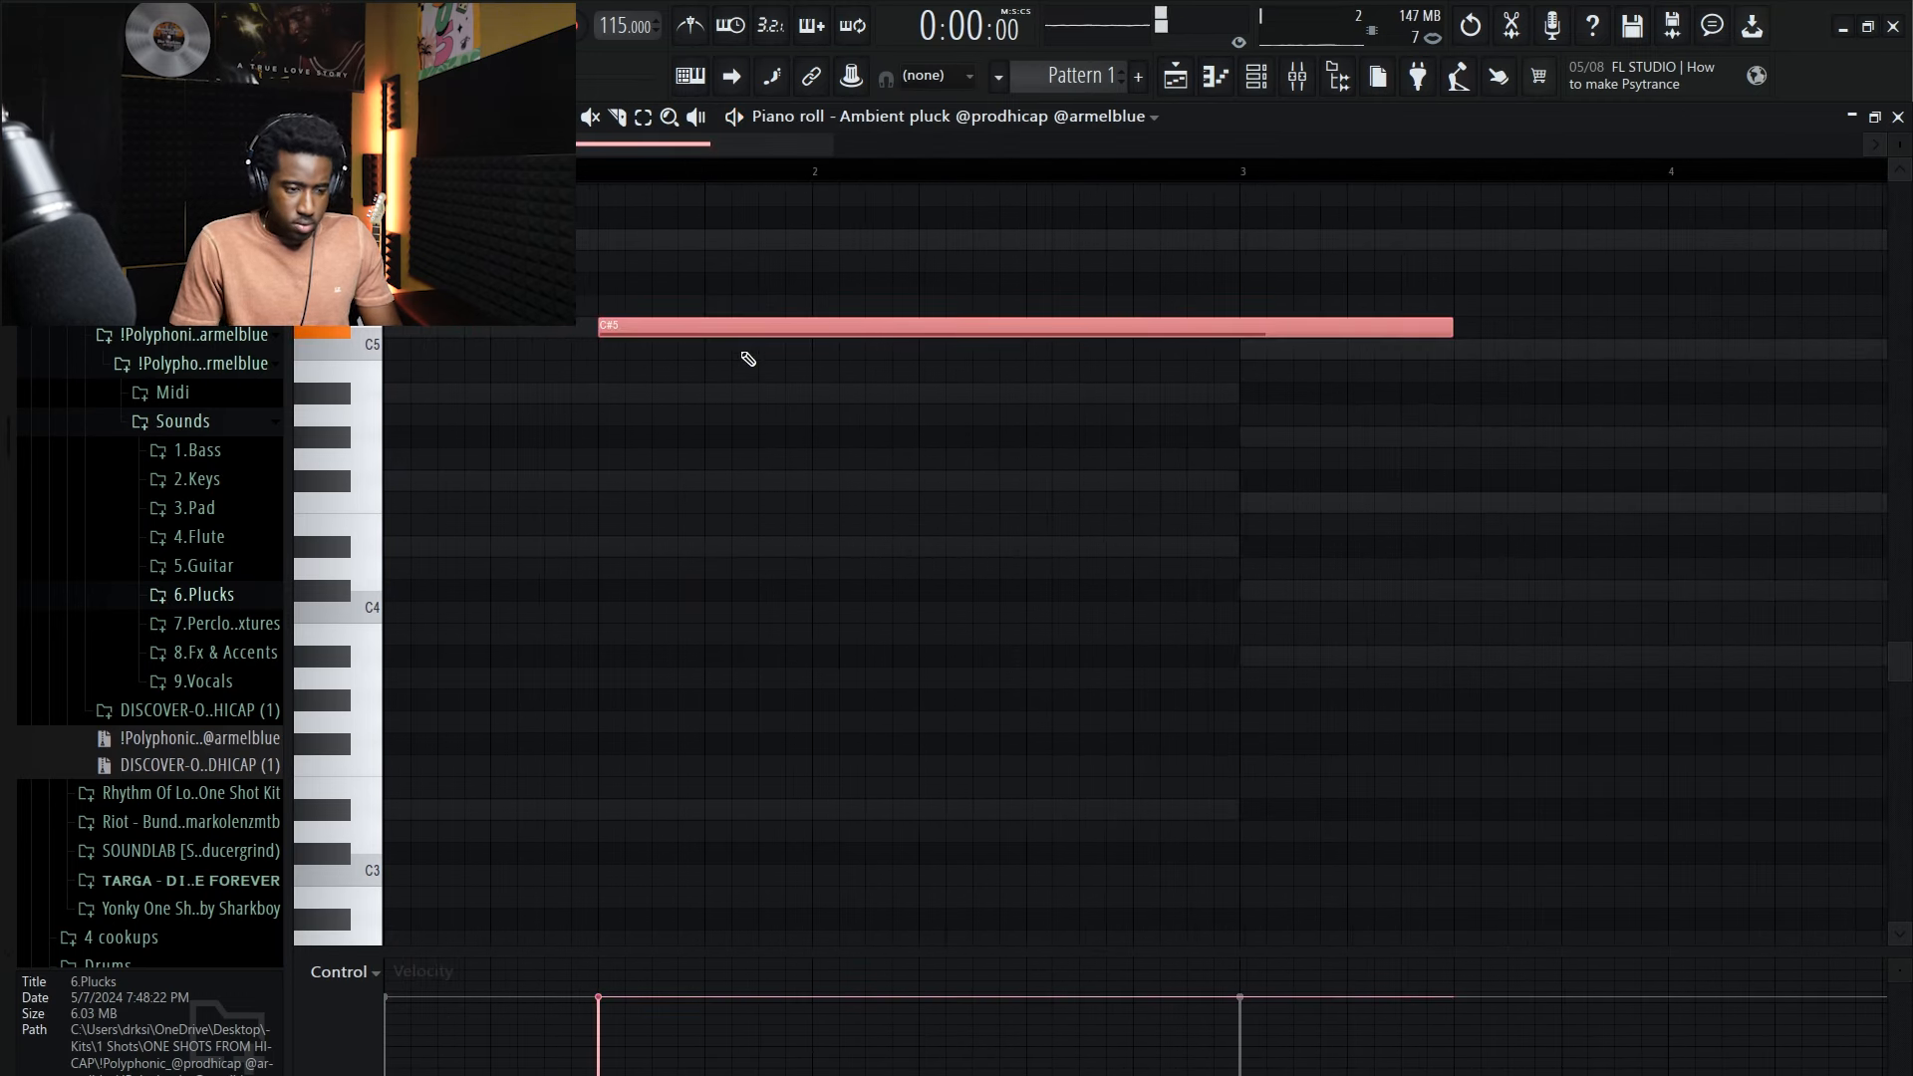
pyautogui.hotkey('ctrl', 'Up')
pyautogui.press('space')
pyautogui.scroll(2, 753, 373)
pyautogui.hotkey('ctrl', 'd')
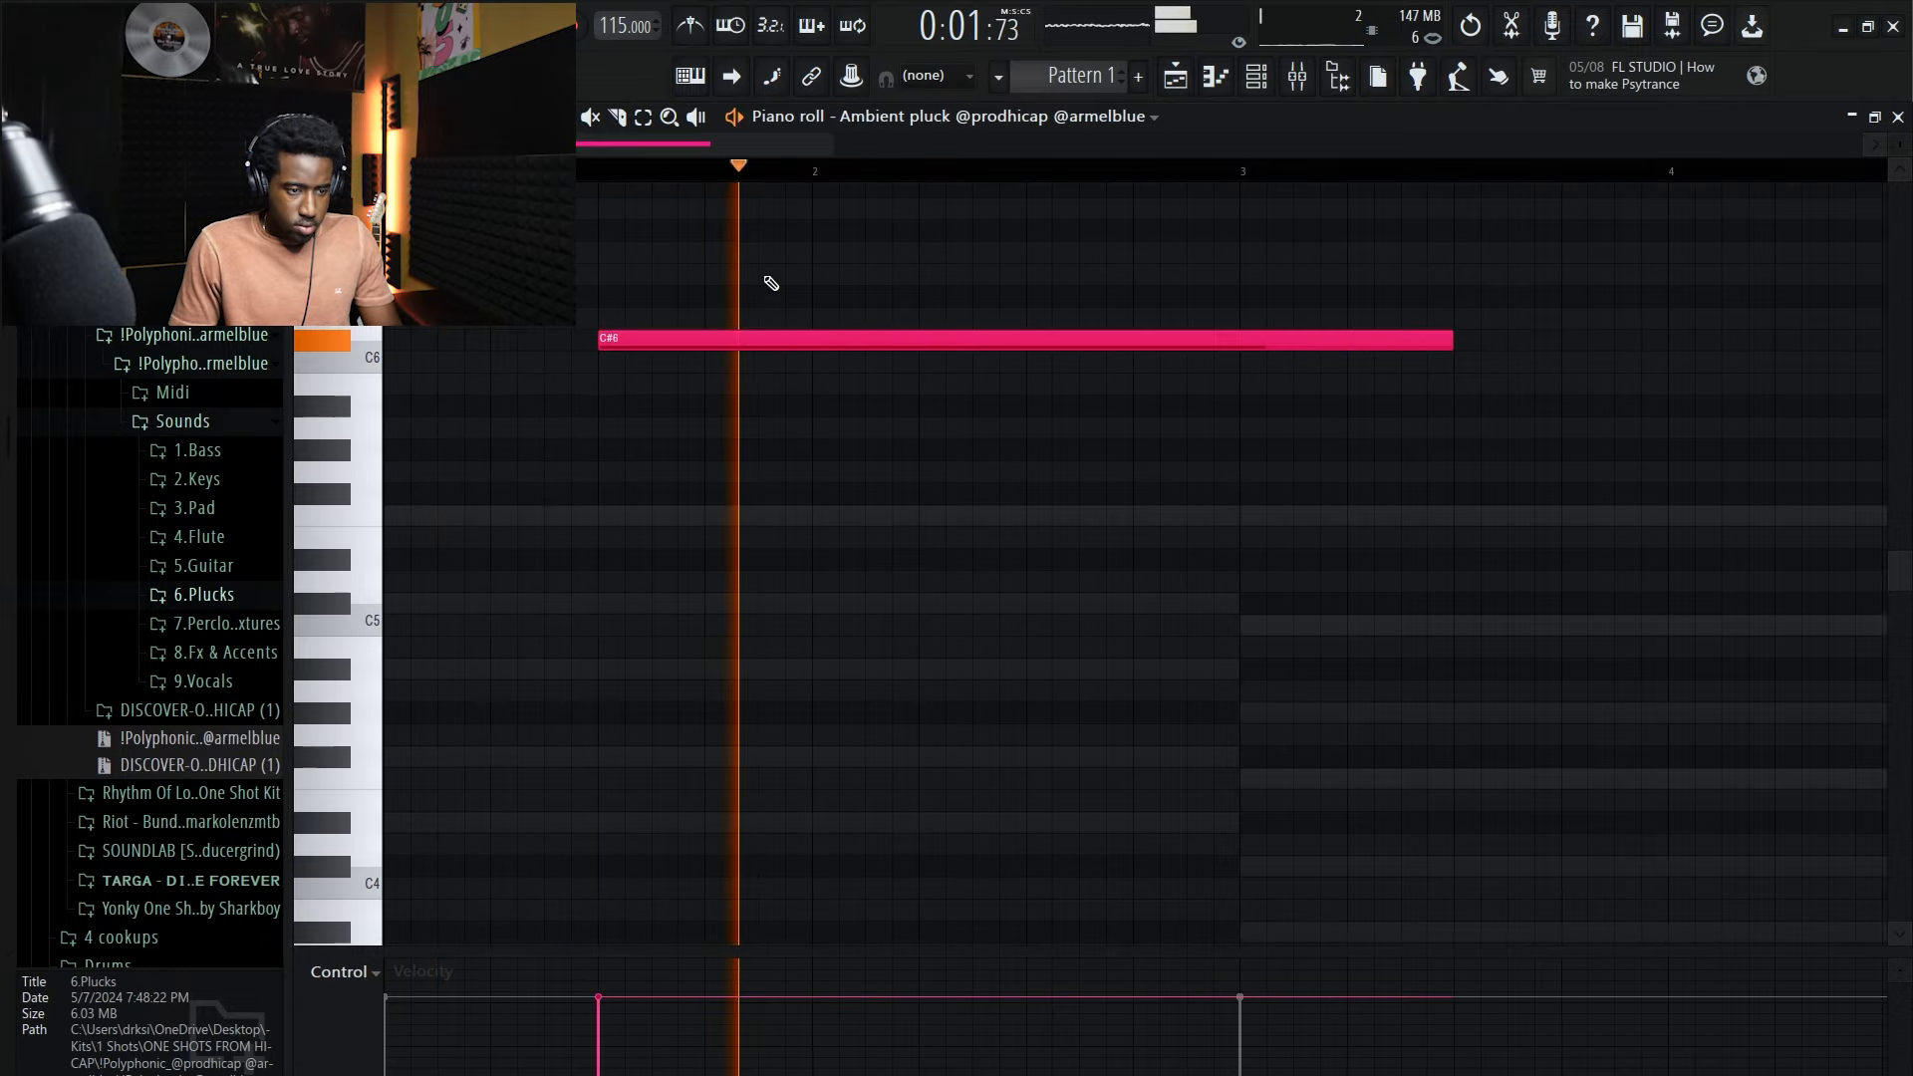
# Step: Shorten the C#6 note to end at bar 3 and add an equally long A5 note on beat 2 of bar 4
pyautogui.moveTo(832, 144); pyautogui.dragTo(1065, 144)
pyautogui.moveTo(1074, 341); pyautogui.dragTo(933, 351)
pyautogui.moveTo(1250, 580); pyautogui.dragTo(1289, 539)
pyautogui.press('space')
pyautogui.rightClick(1307, 540)
pyautogui.click(1266, 426)
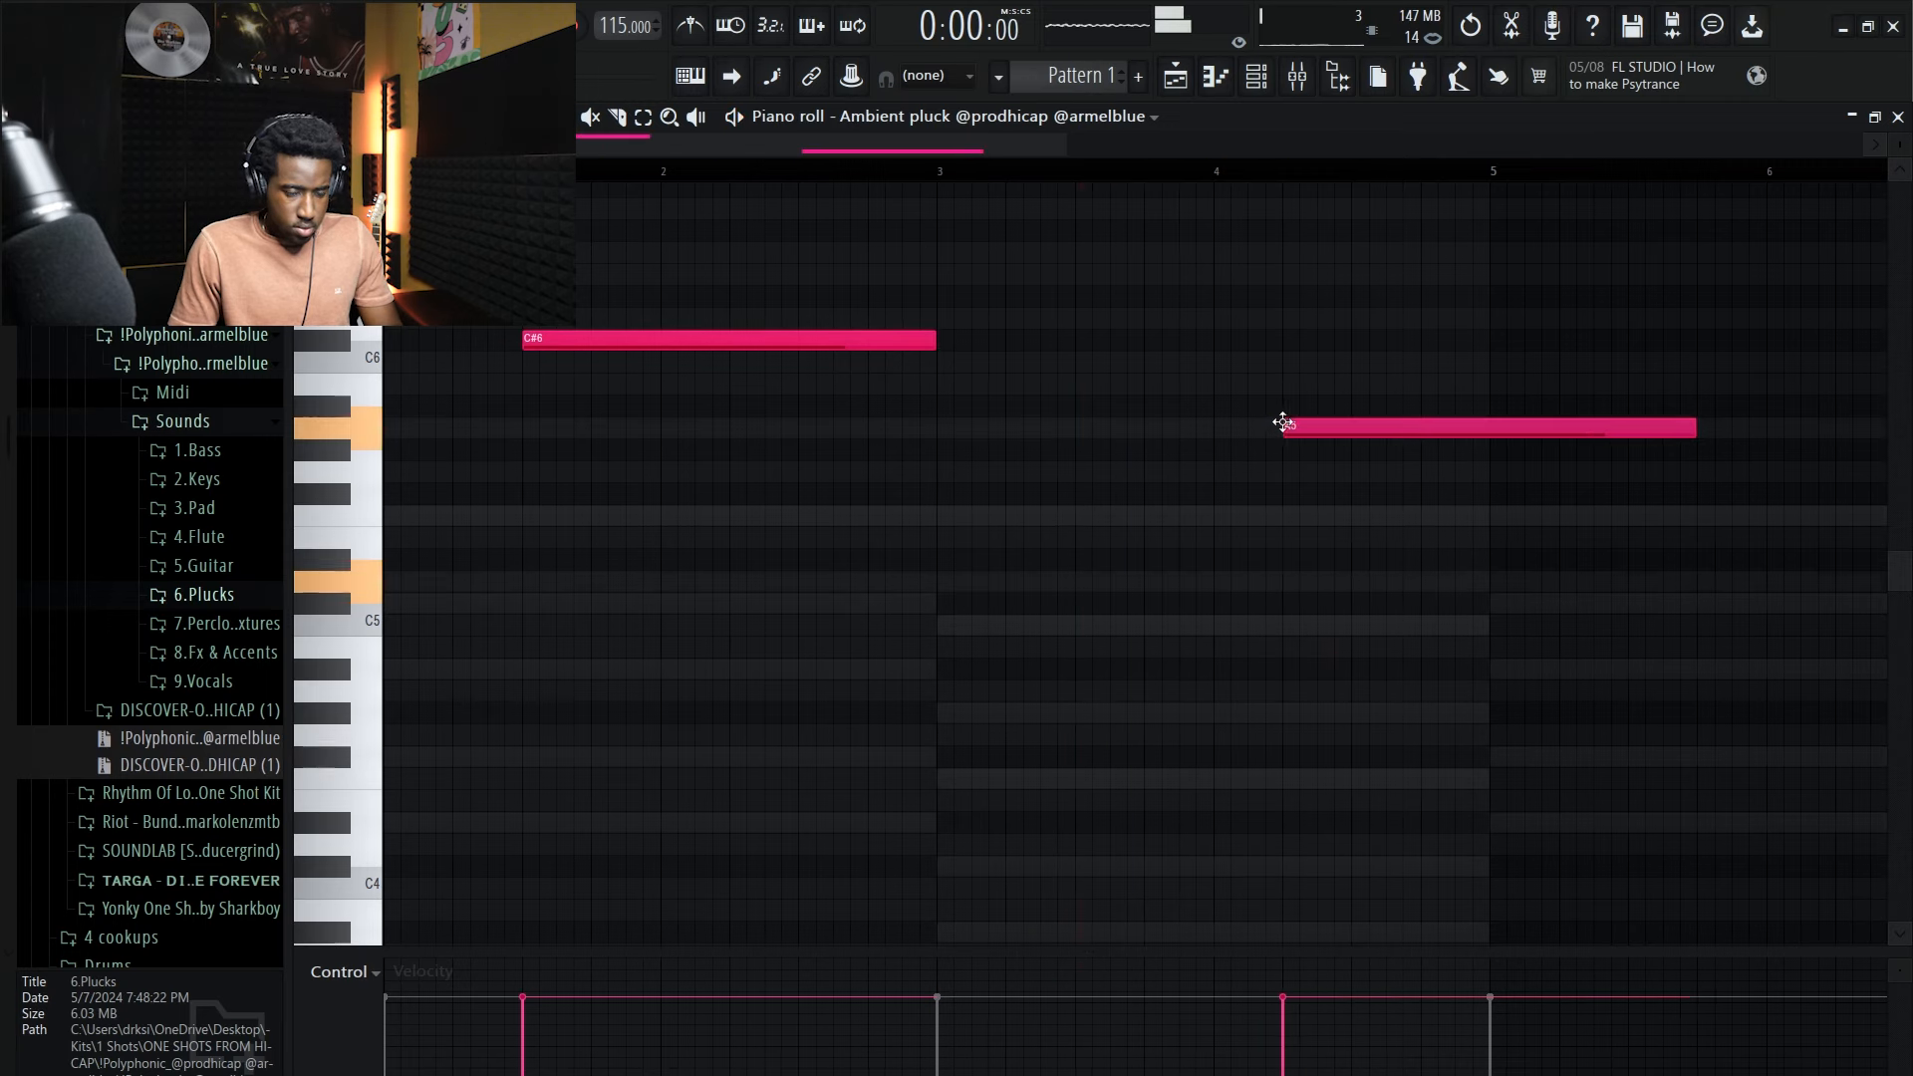
# Step: Move the C#6 note to the start of bar 1 and the second note to G#5 at bar 3, checking the playback
pyautogui.moveTo(538, 338); pyautogui.dragTo(410, 337)
pyautogui.press('space')
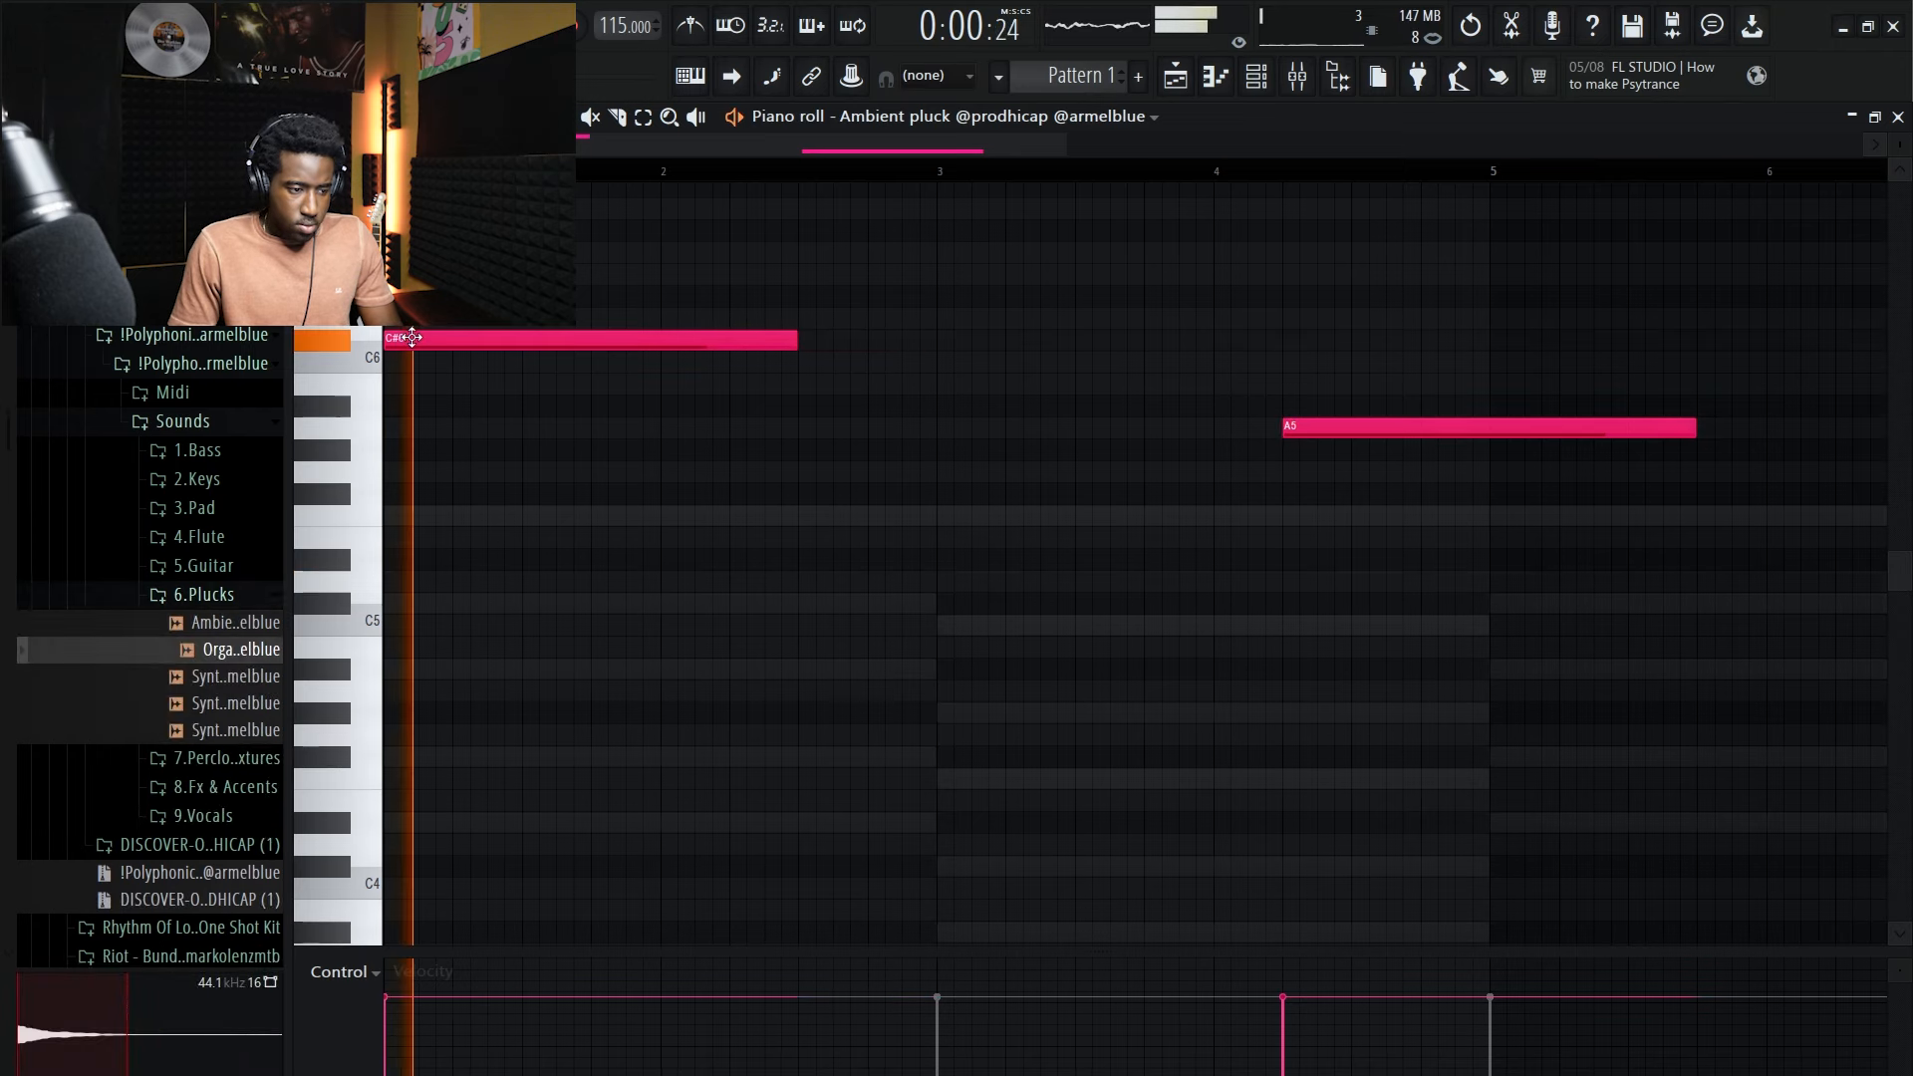
pyautogui.scroll(2, 837, 404)
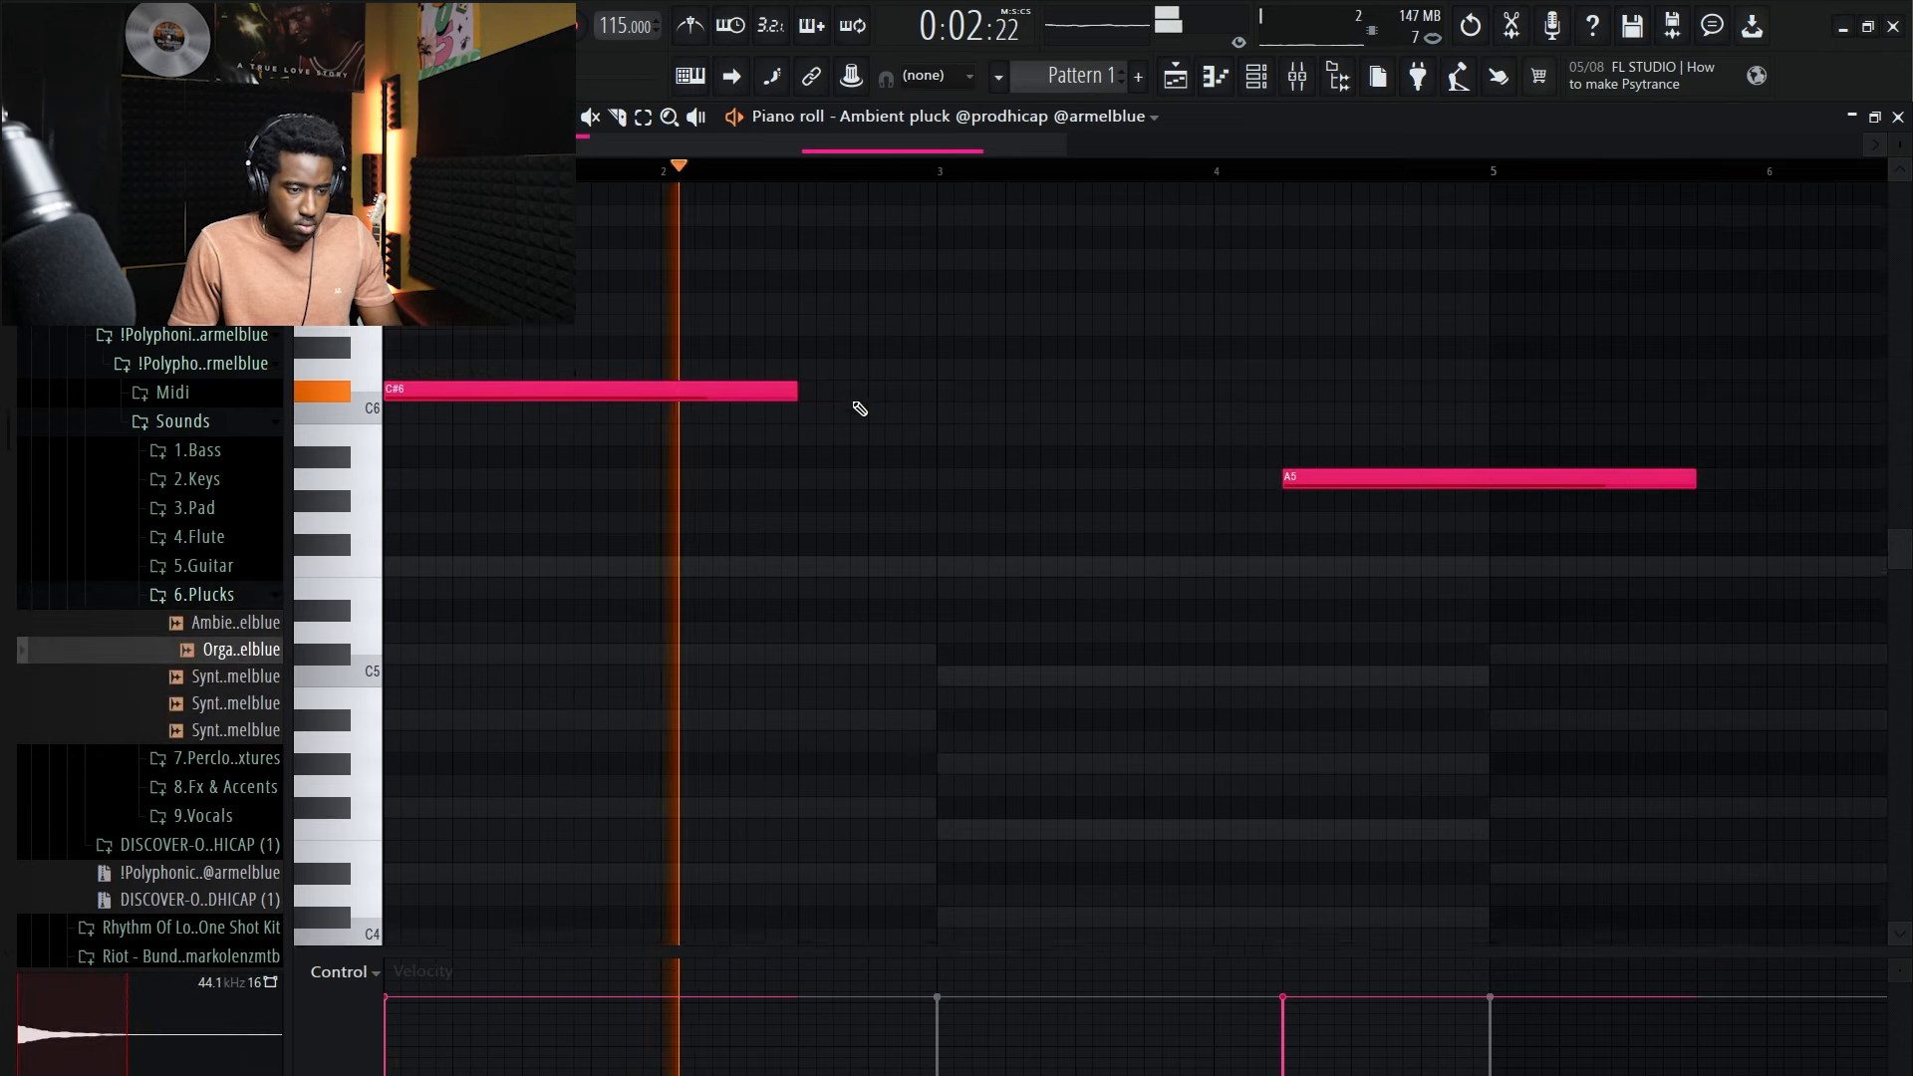
pyautogui.press('space')
pyautogui.moveTo(1300, 503); pyautogui.dragTo(955, 526)
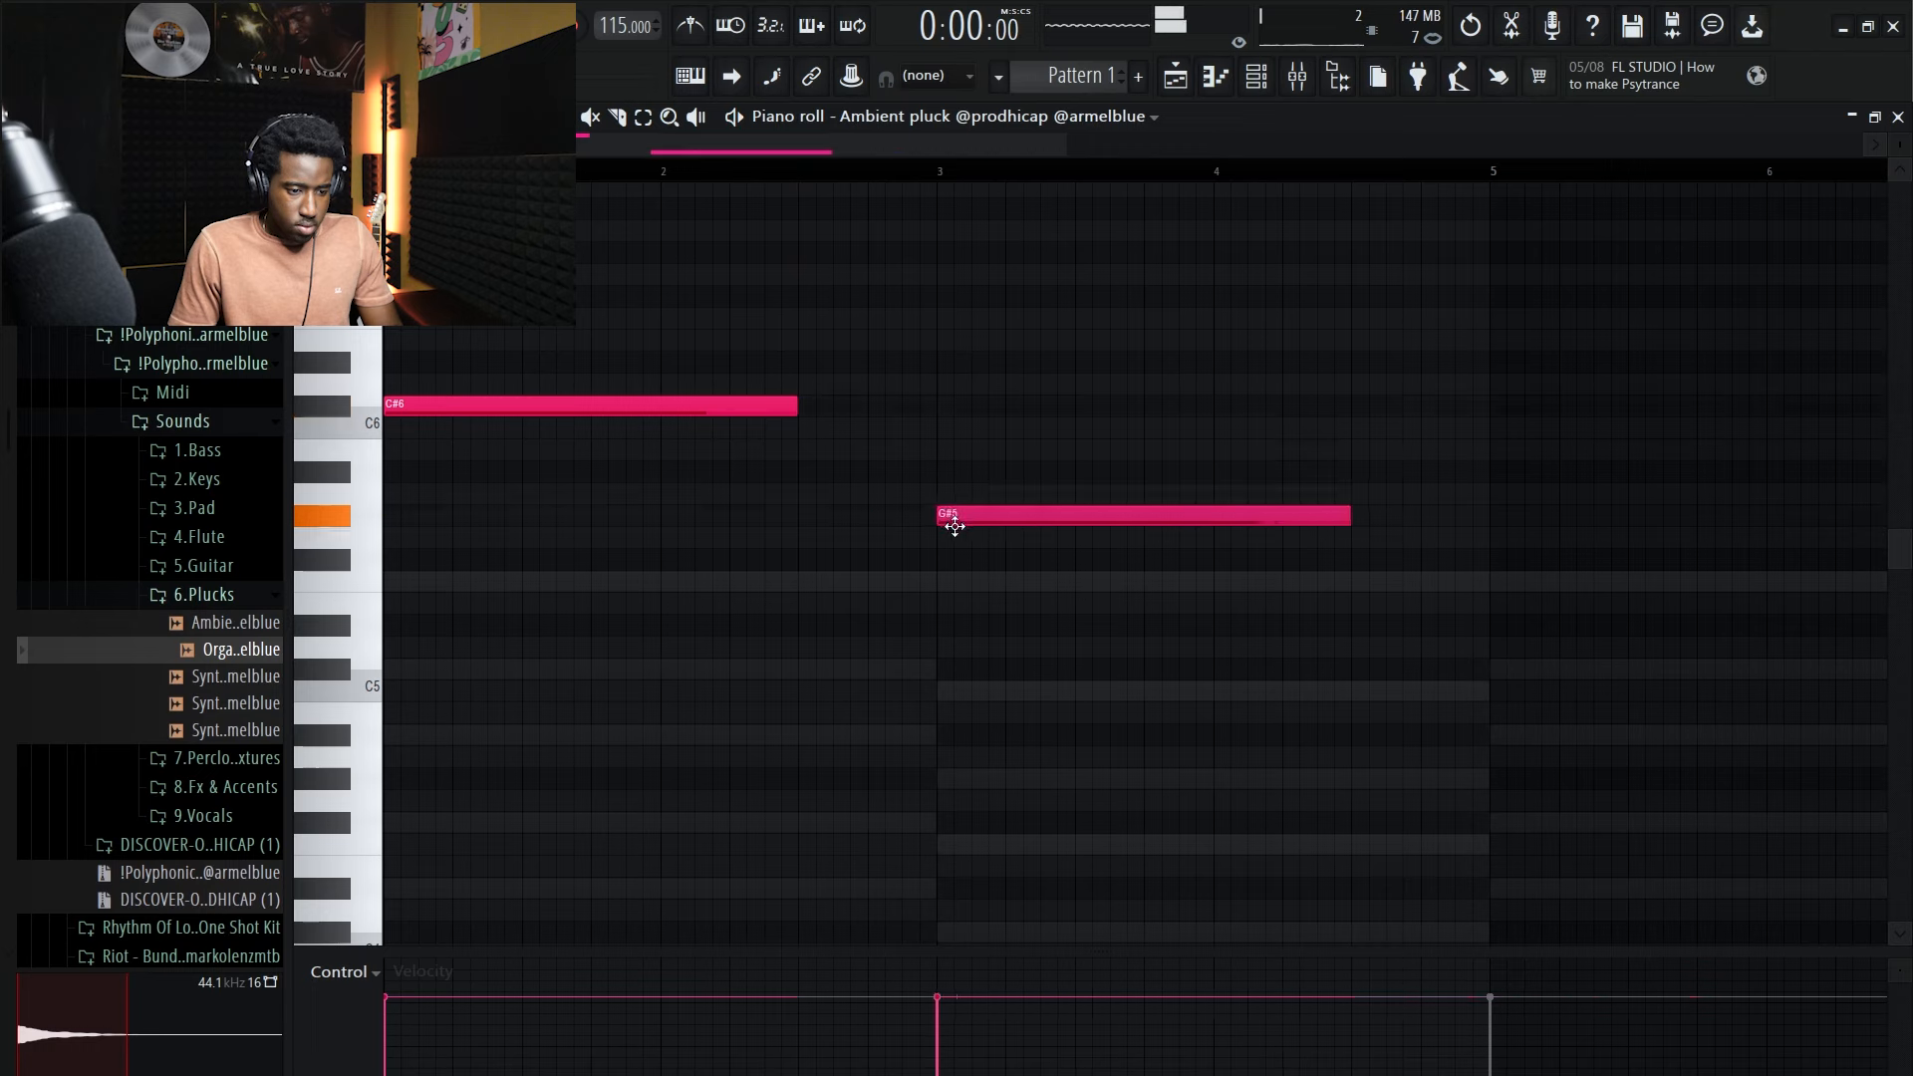
pyautogui.press('space')
# Step: Audition the synth plucks over the playing pattern and load the Organic pluck as another channel
pyautogui.press('Down')
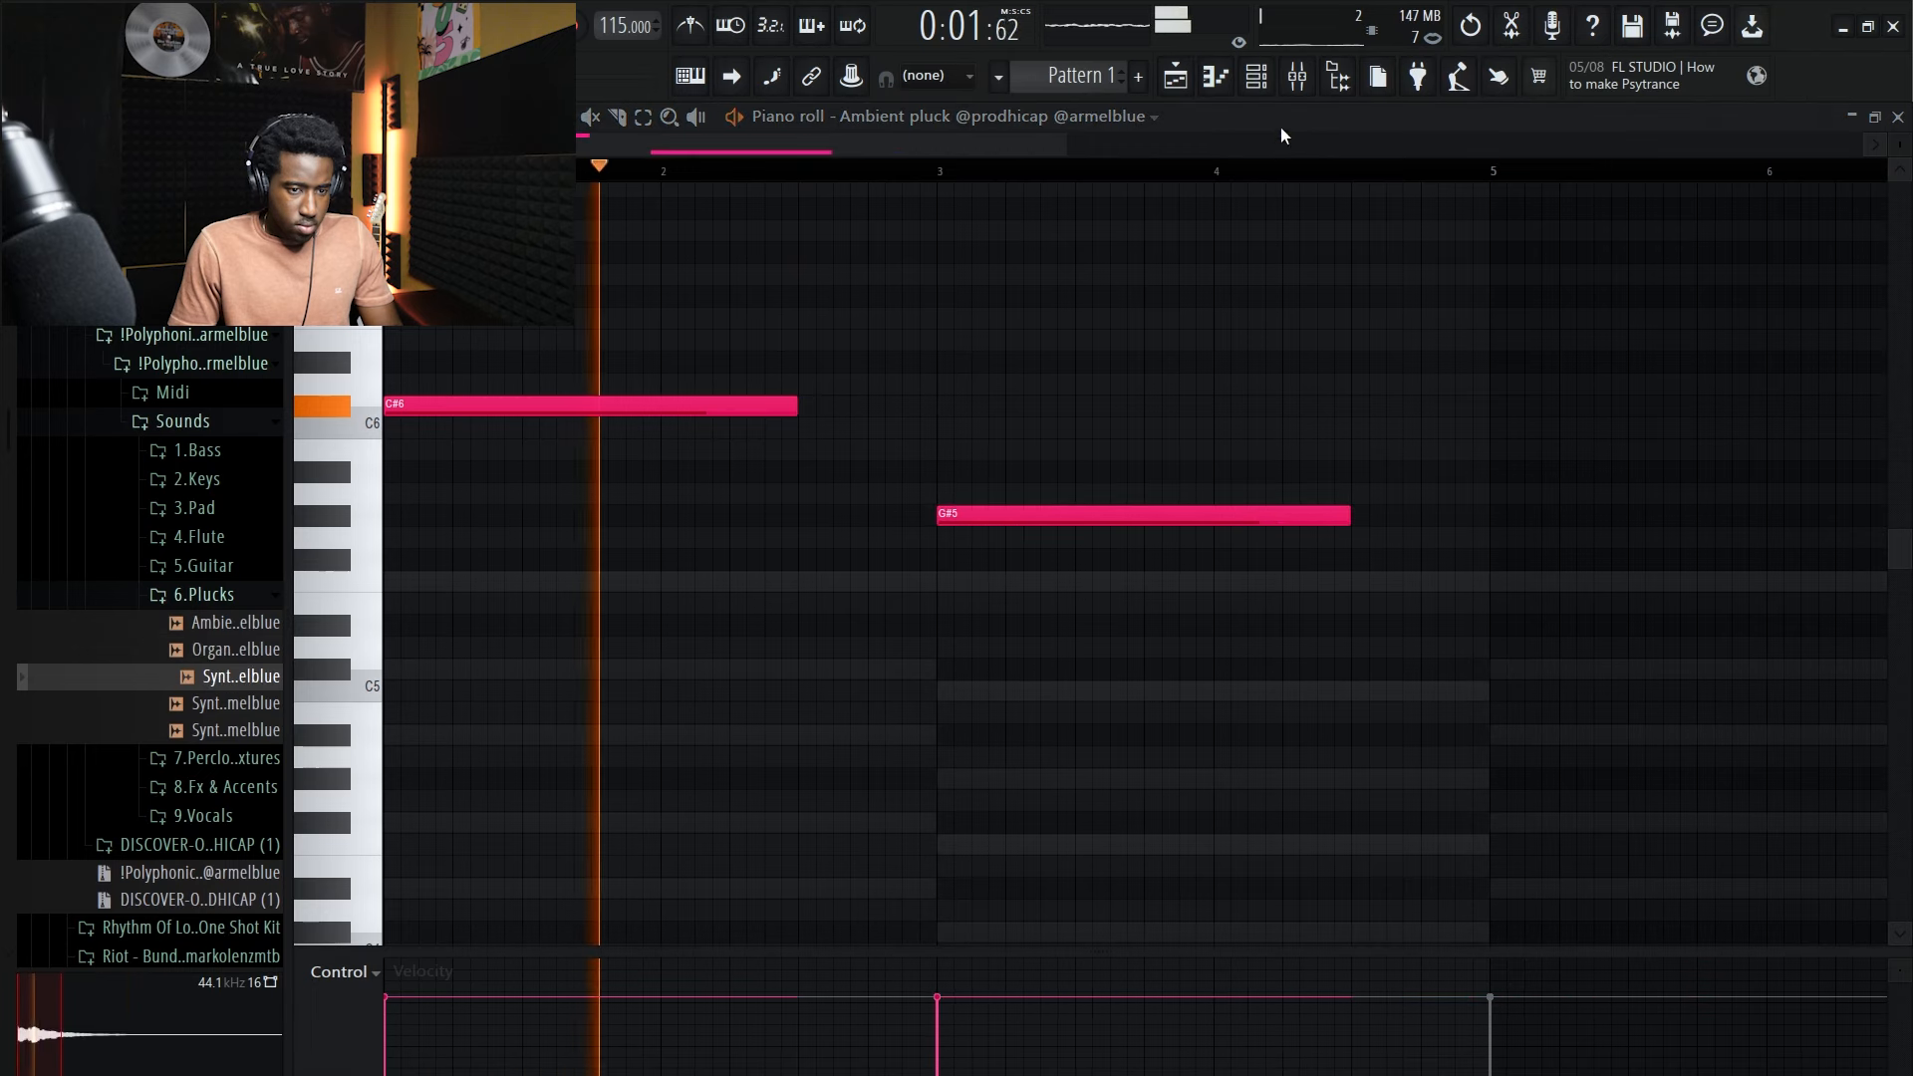
pyautogui.click(1257, 76)
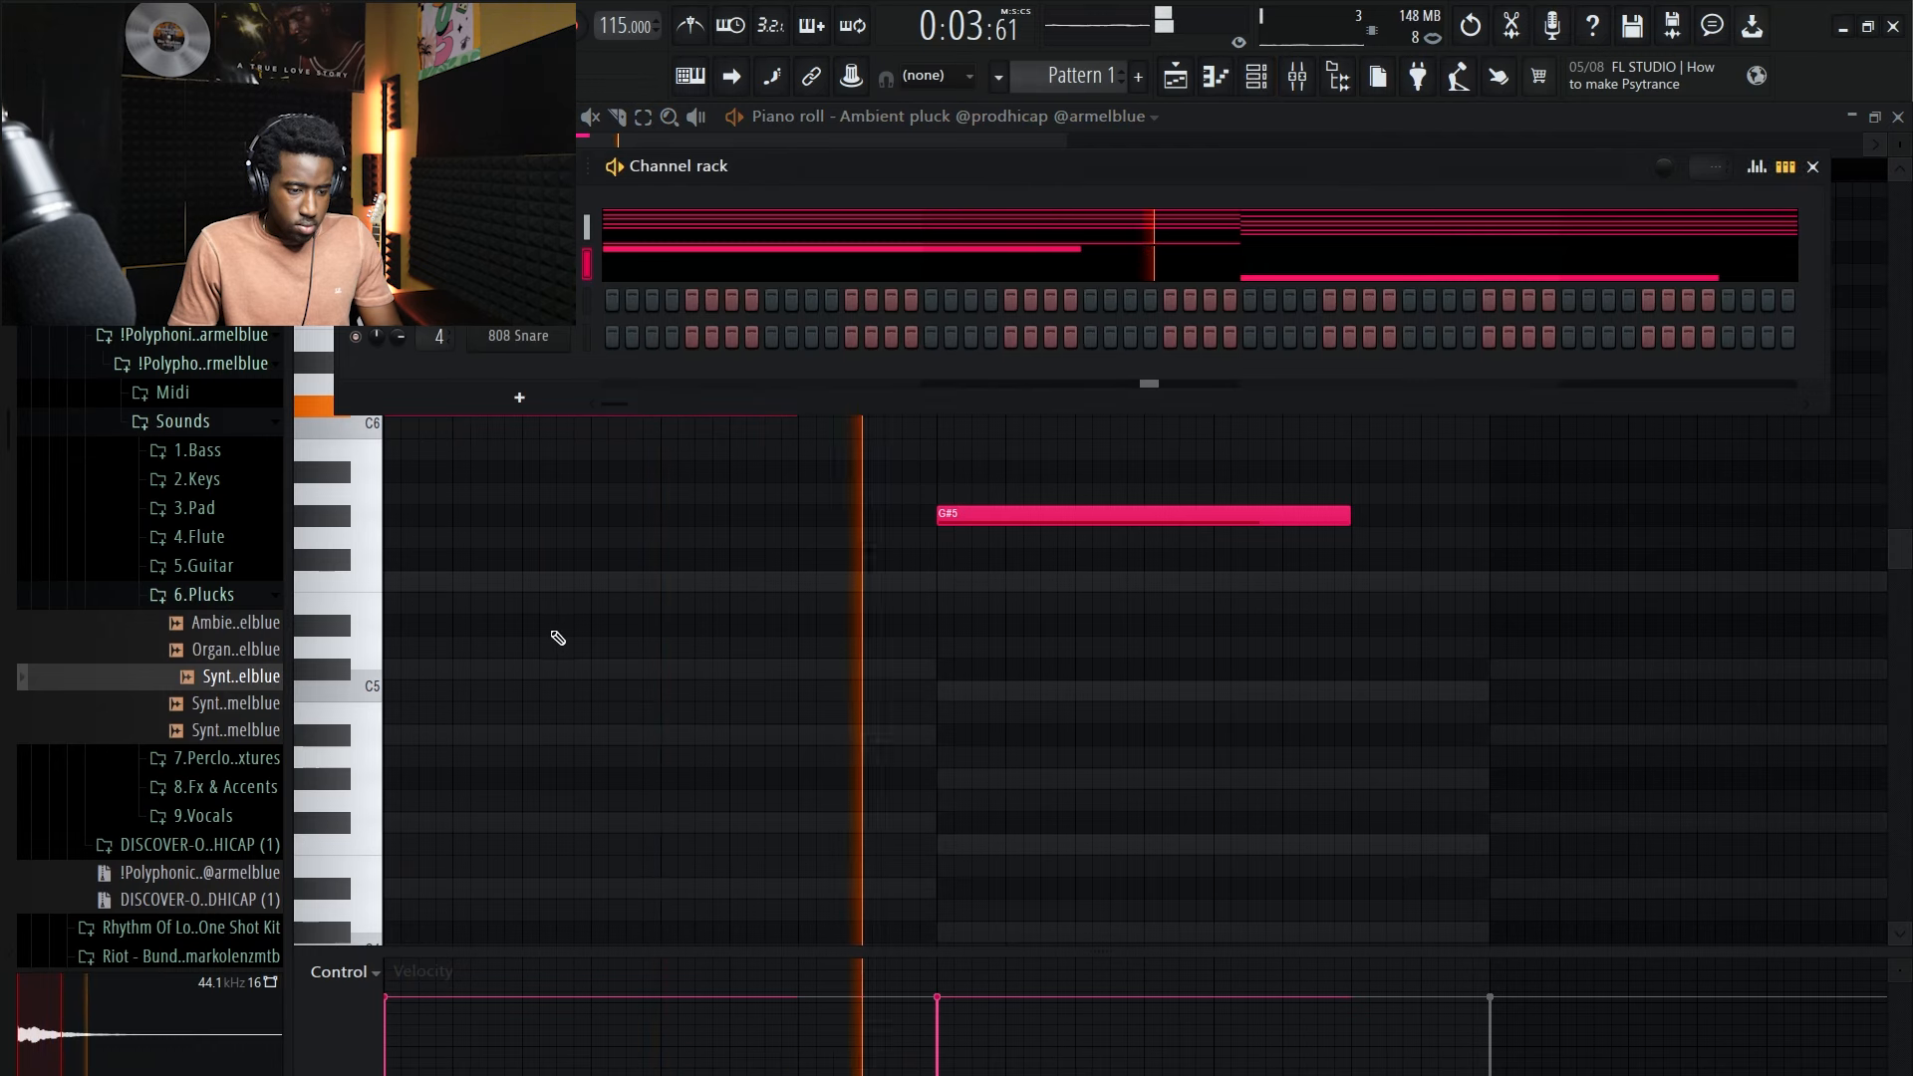
pyautogui.click(234, 704)
pyautogui.press('space')
pyautogui.click(241, 676)
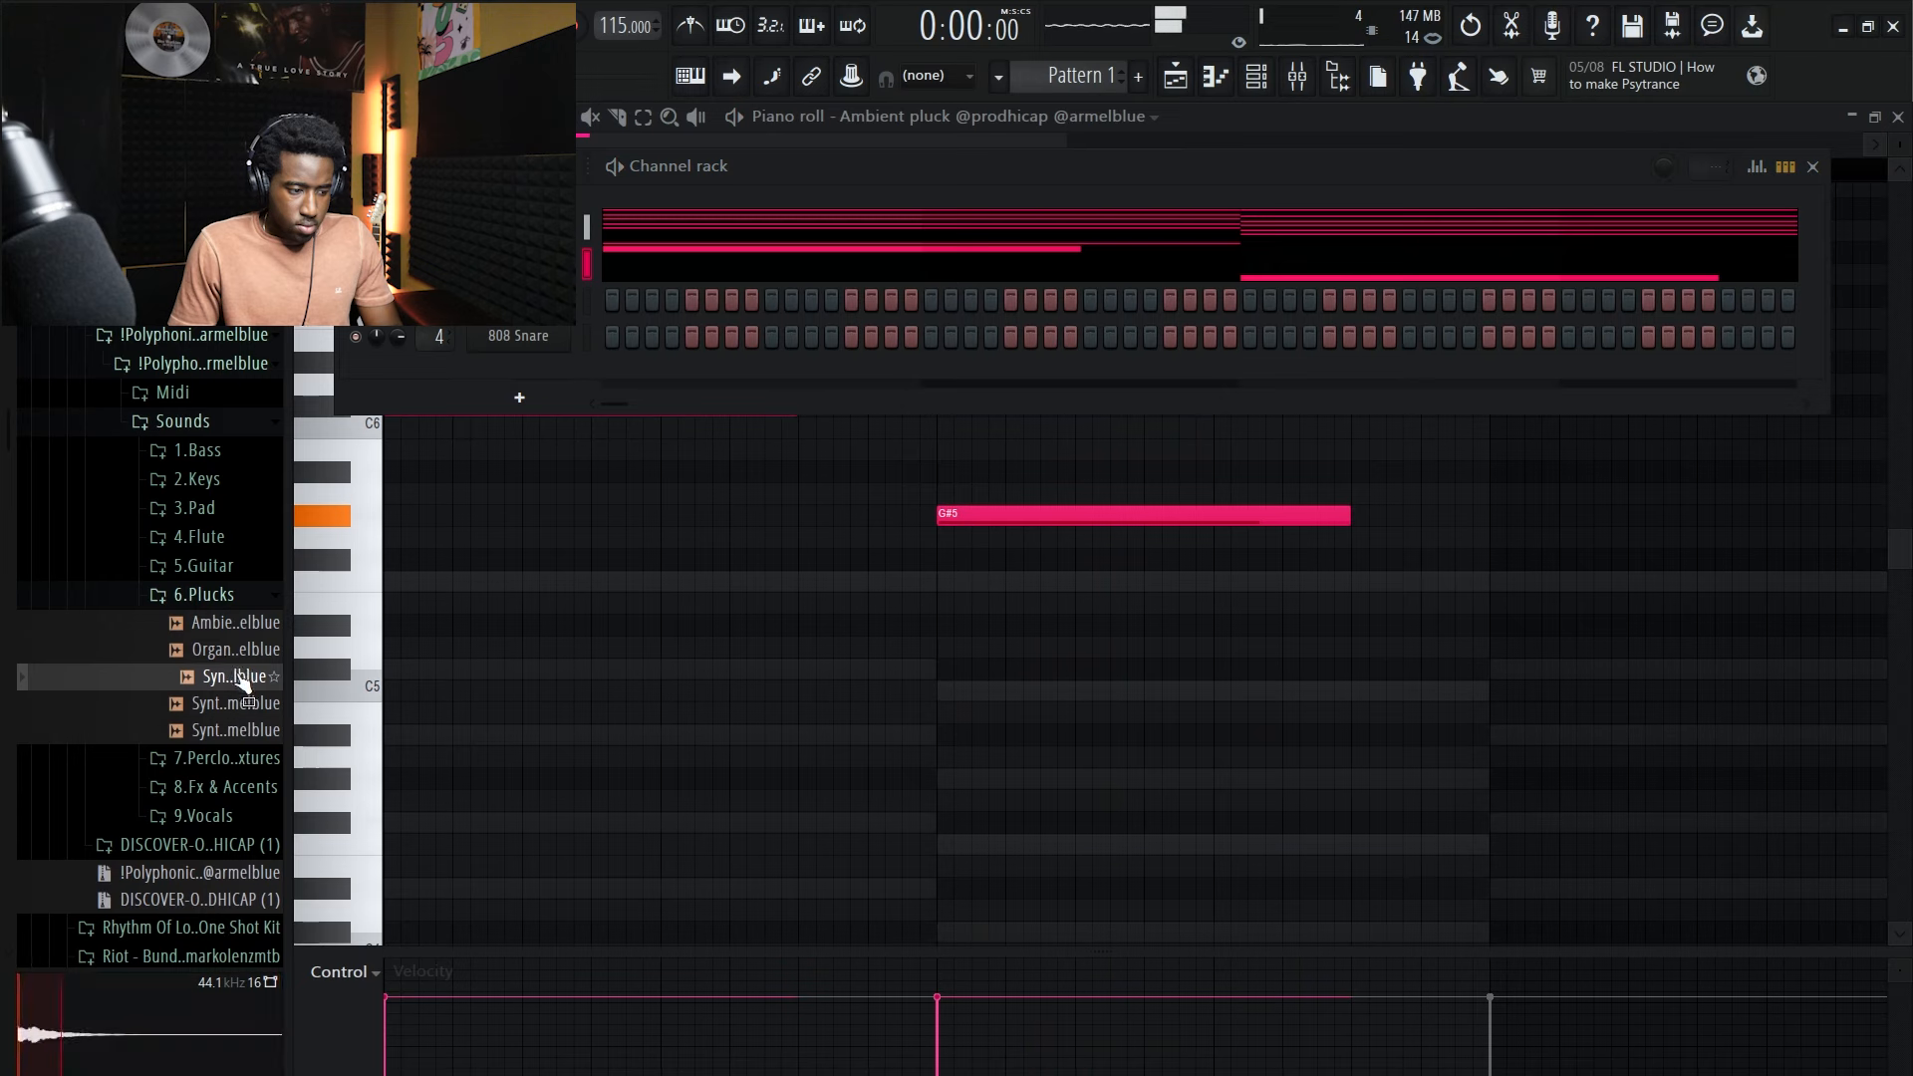
pyautogui.click(250, 653)
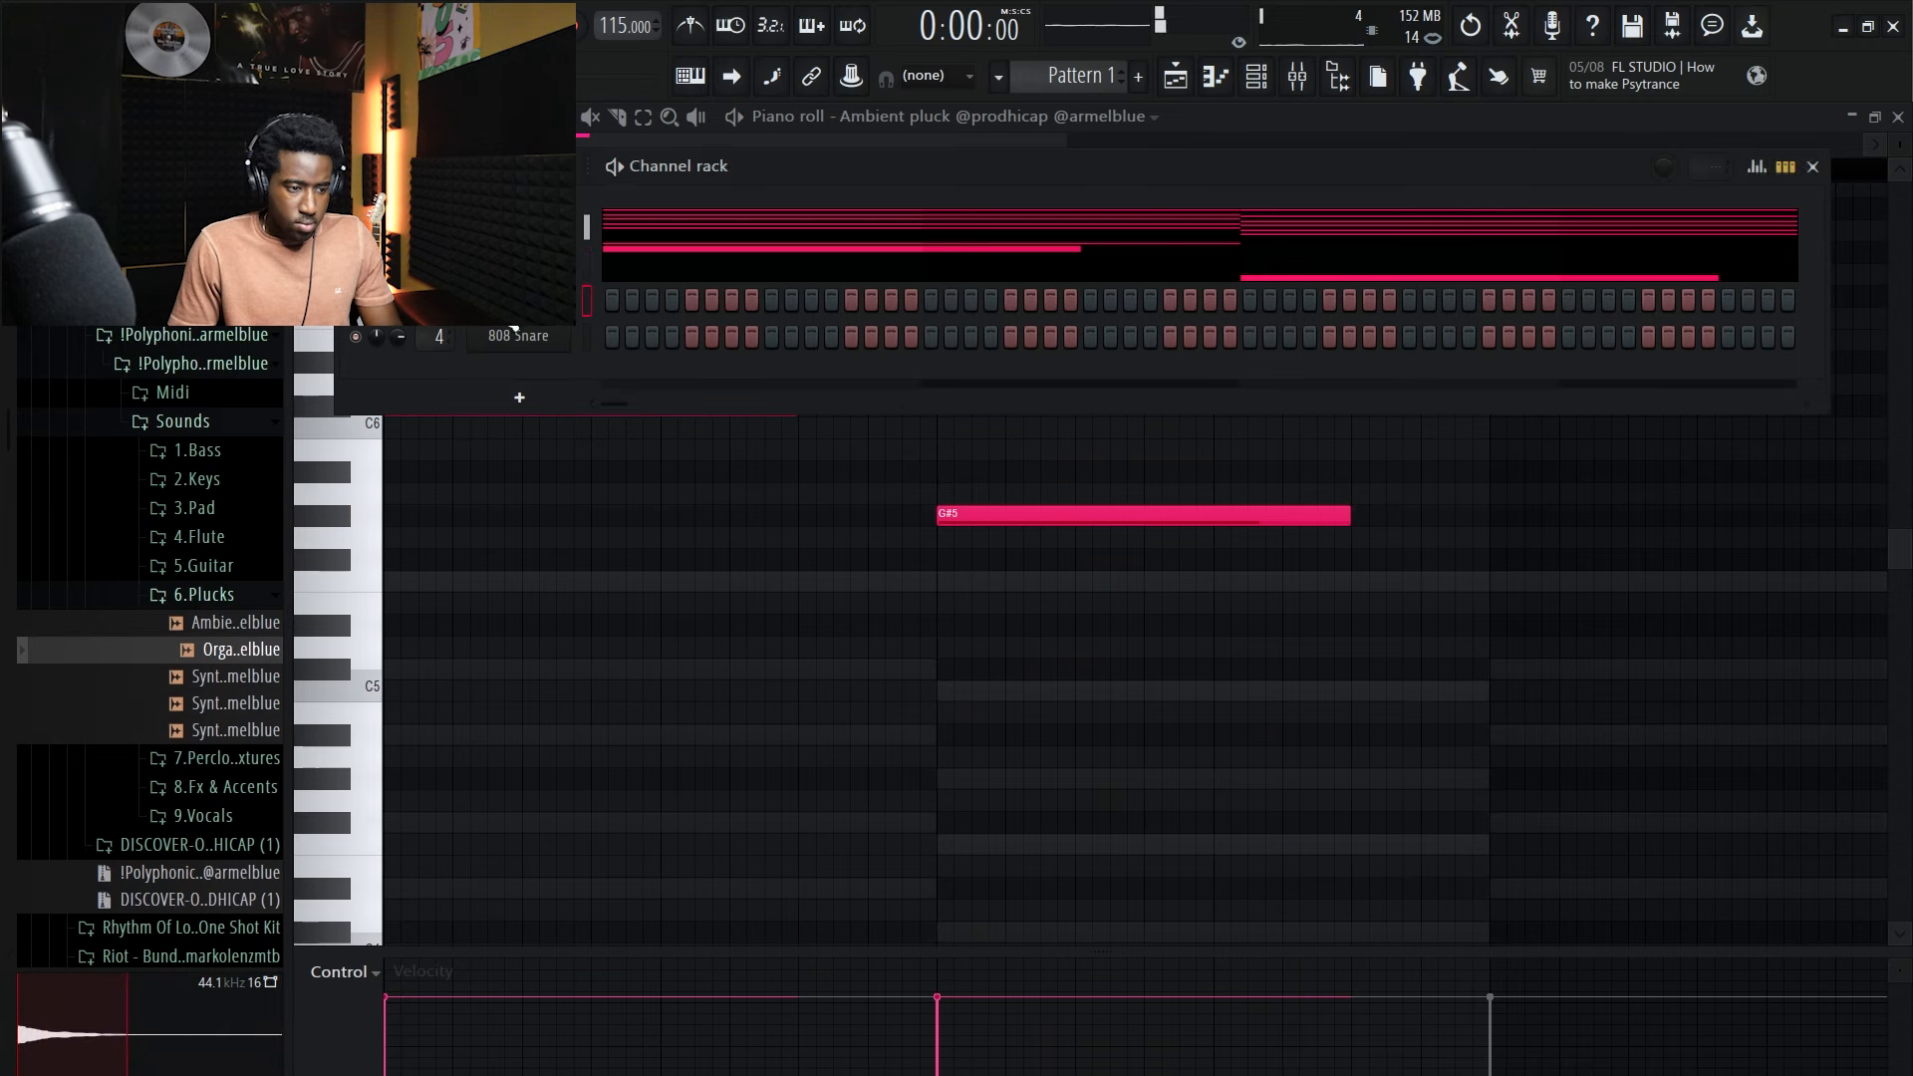
# Step: Place short Organic pluck notes: A5 on beat 3 and B5 on beat 4 of bar 2, and G#5 at bar 3
pyautogui.press('F6')
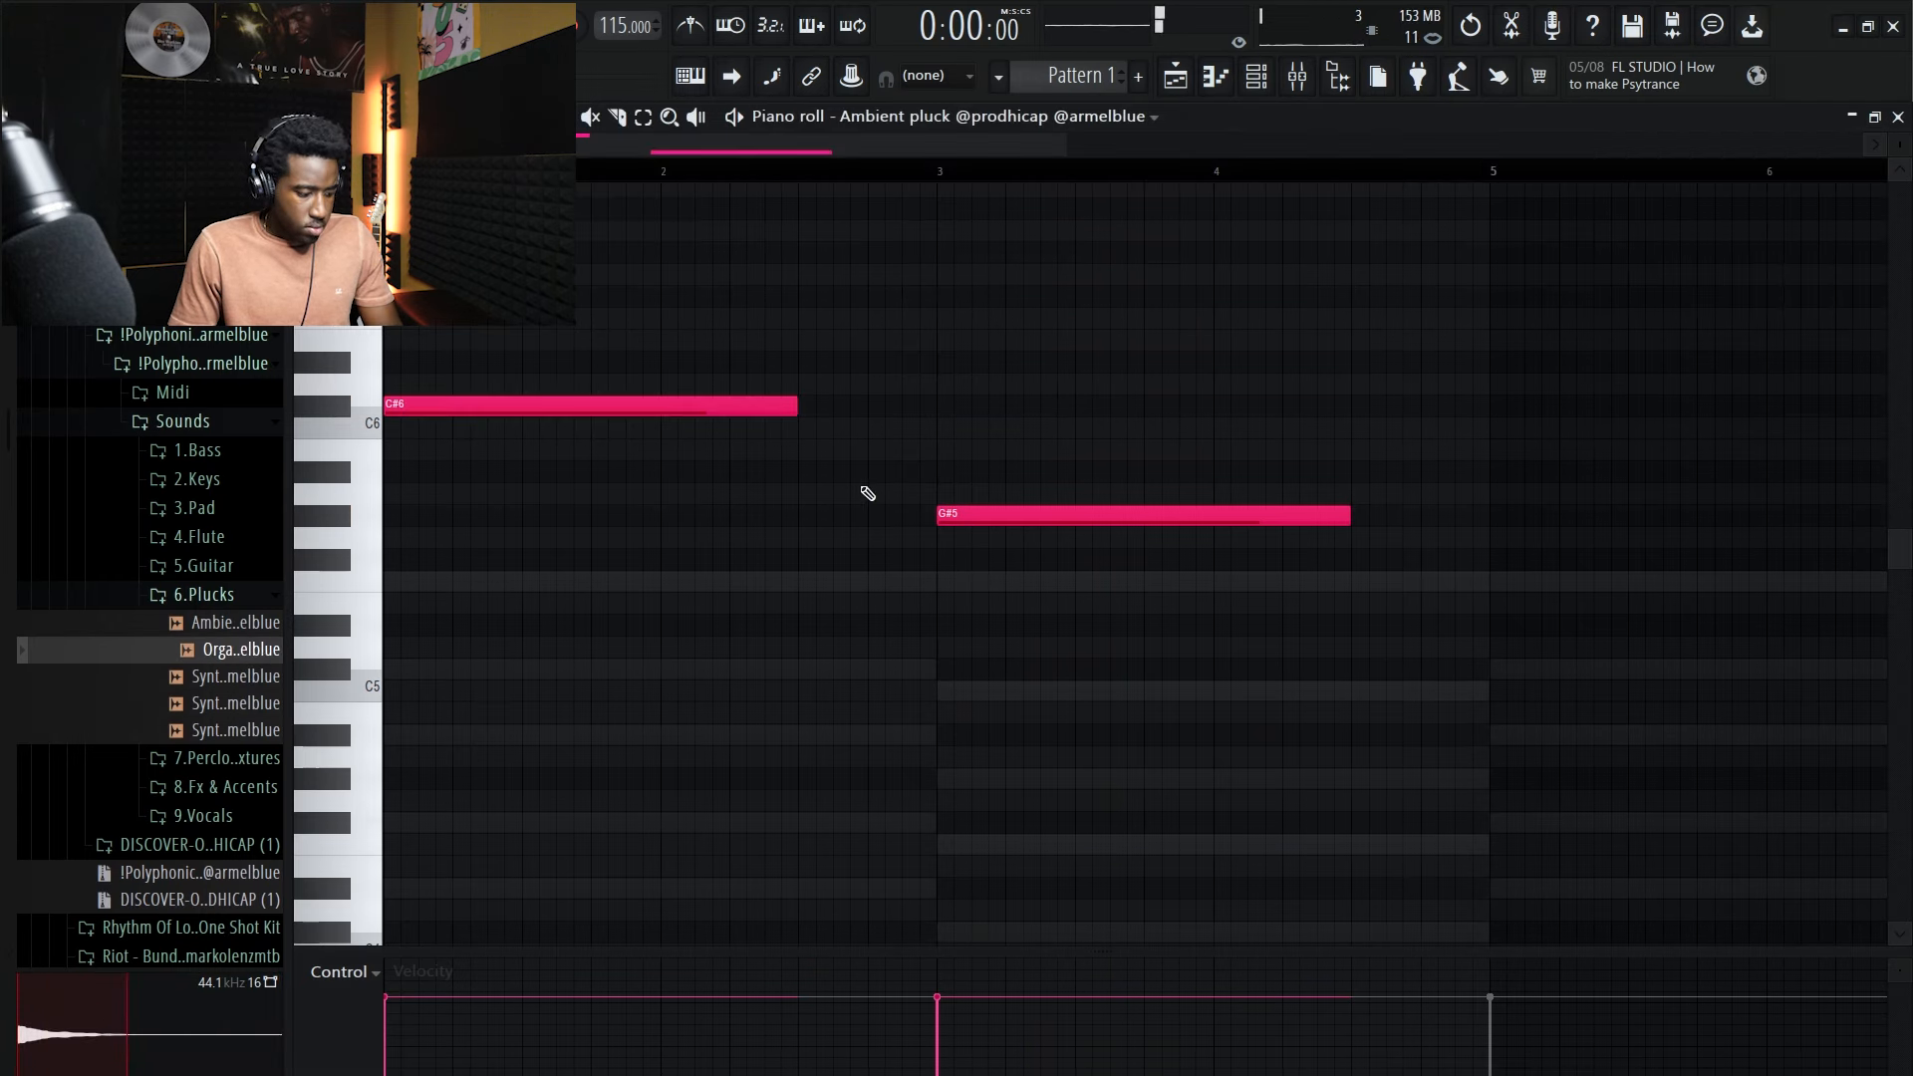
pyautogui.press('space')
pyautogui.press('space')
pyautogui.click(802, 457)
pyautogui.click(799, 455)
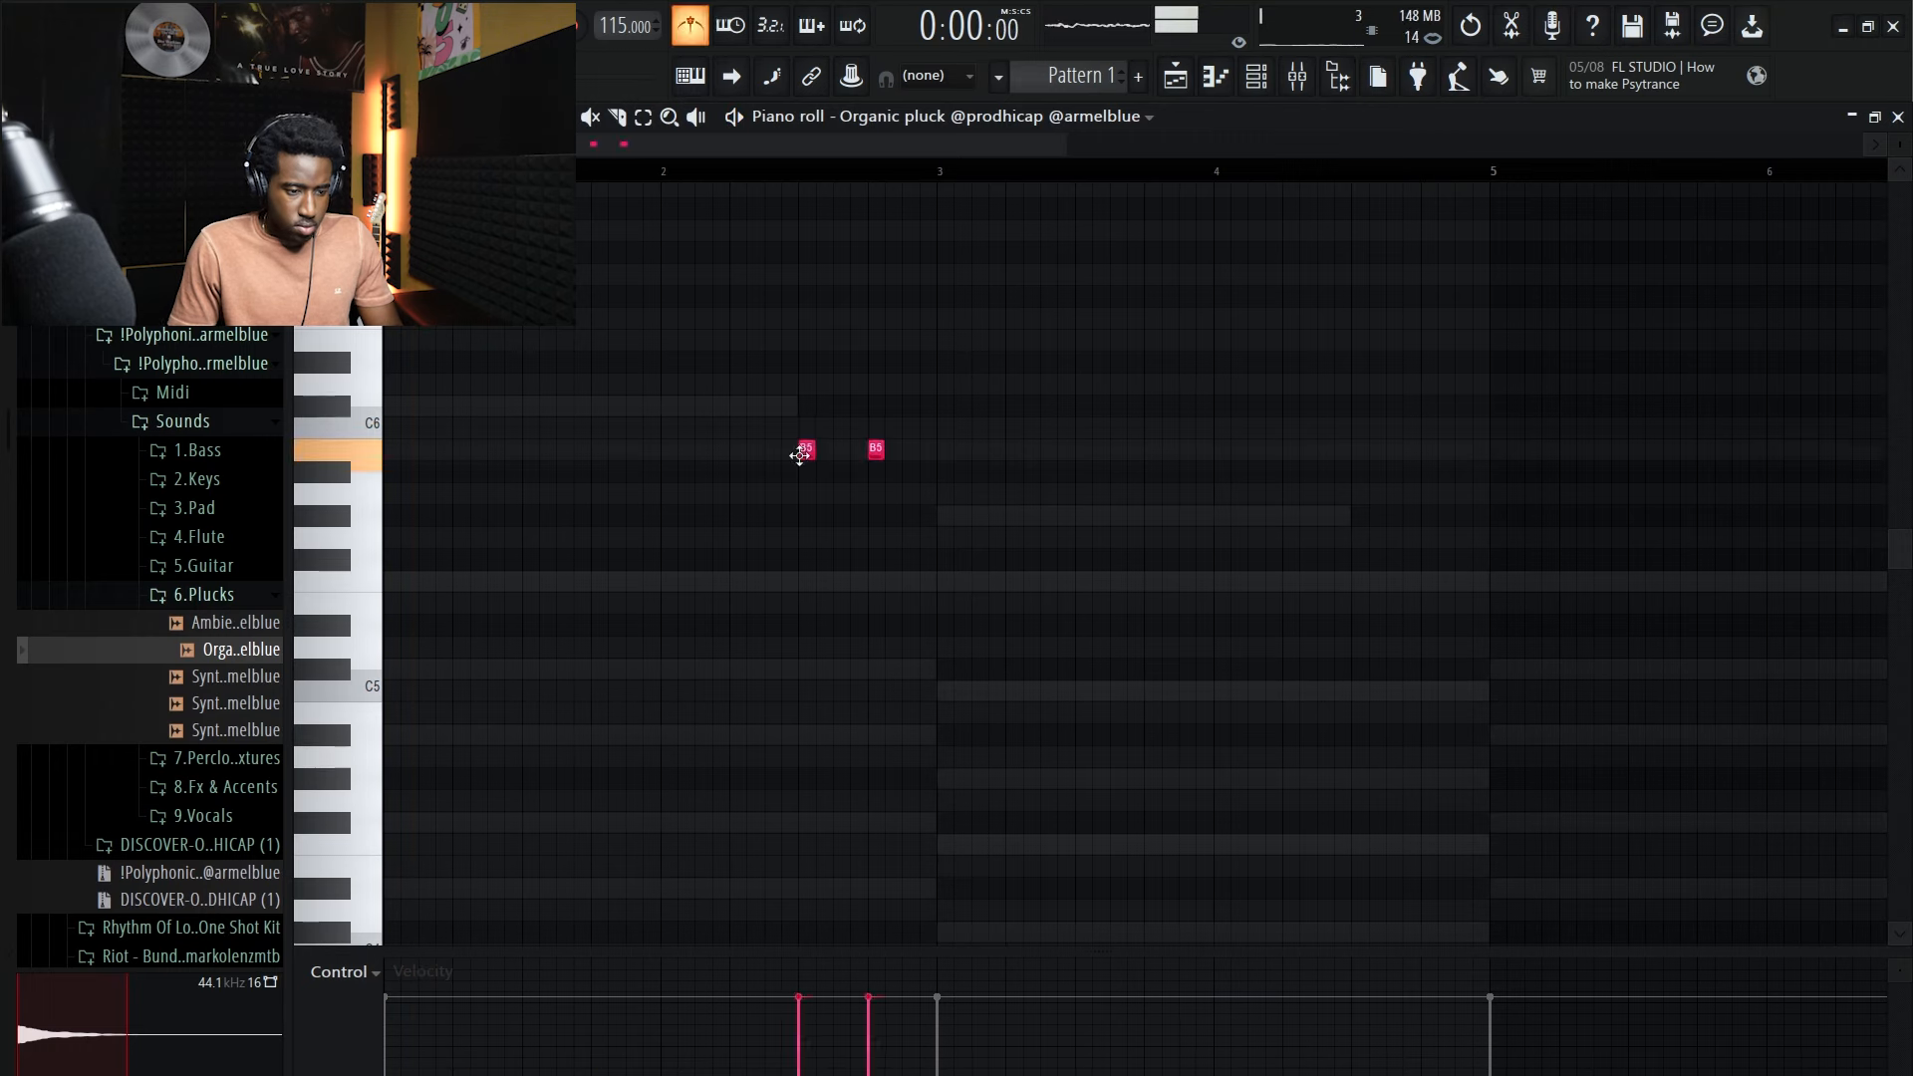
pyautogui.moveTo(802, 468); pyautogui.dragTo(804, 495)
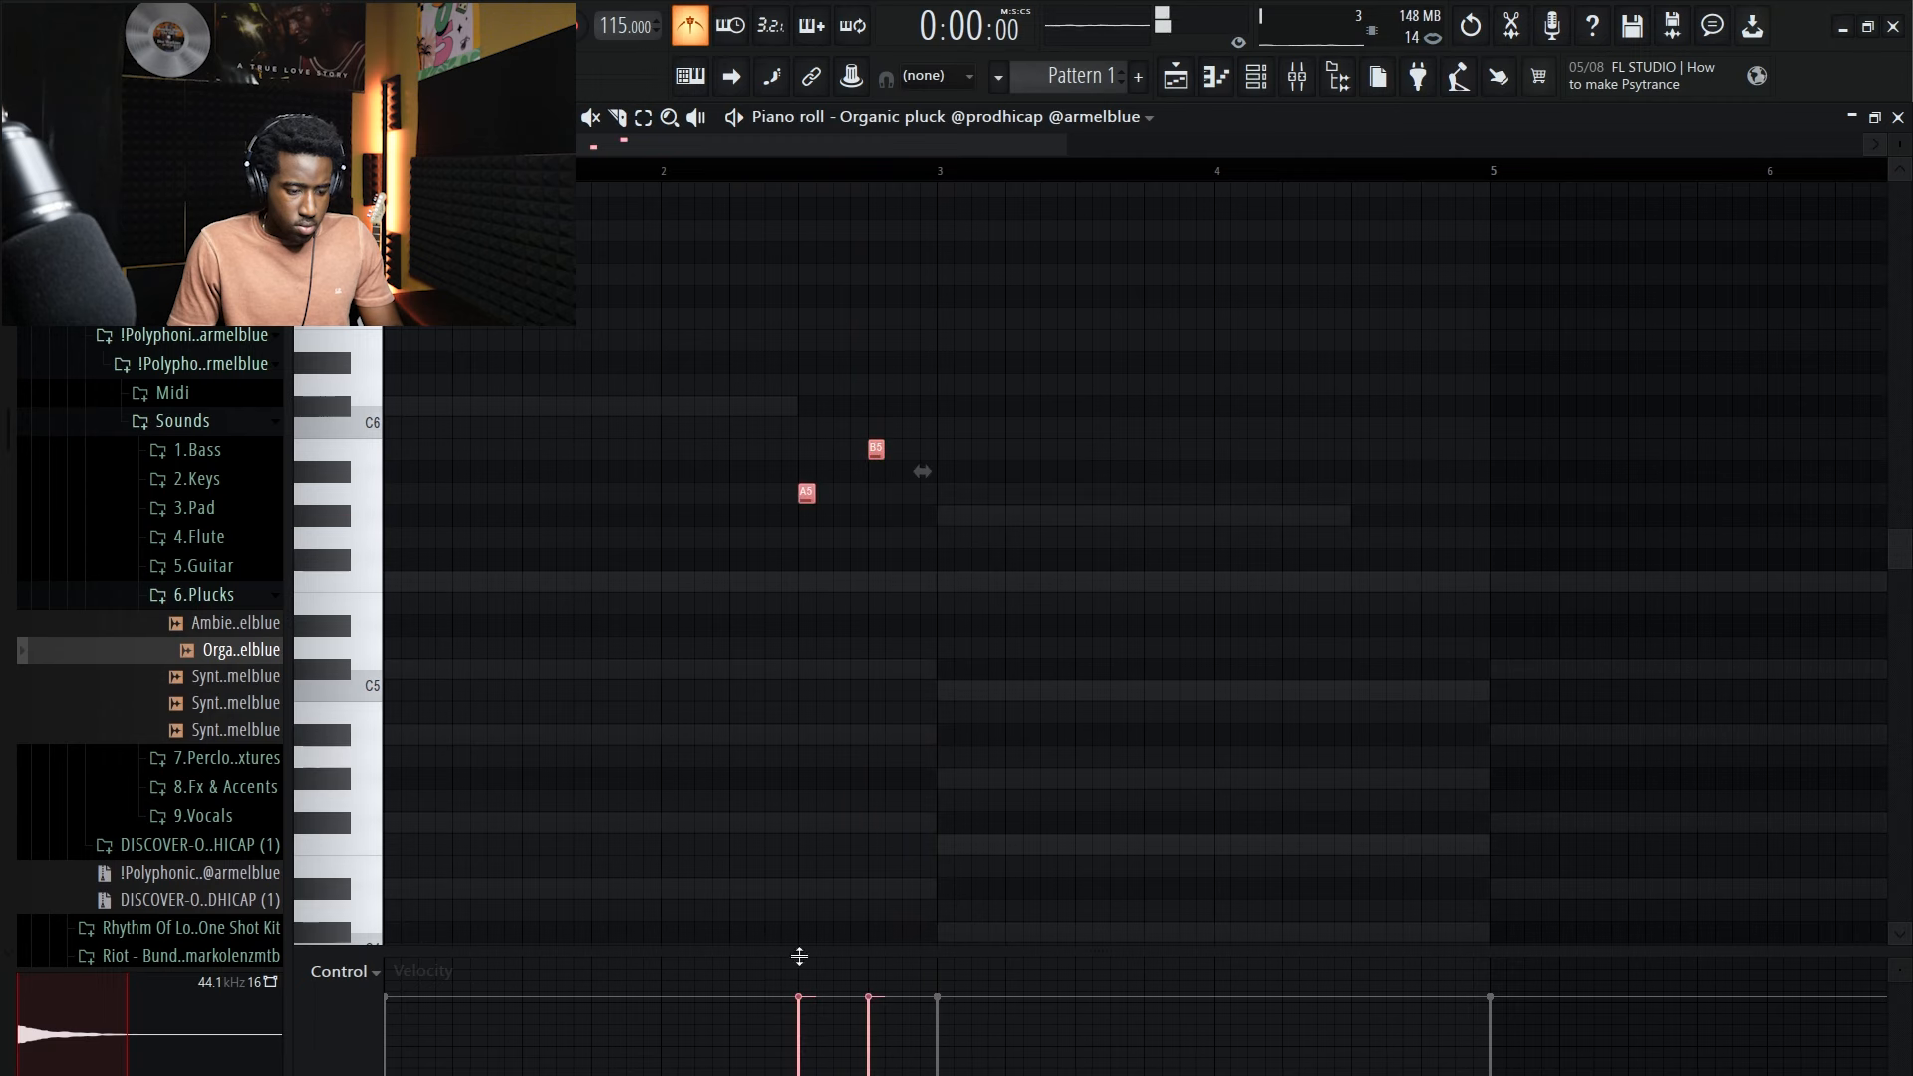
pyautogui.moveTo(944, 538)
pyautogui.mouseDown()
pyautogui.moveTo(945, 497)
pyautogui.moveTo(939, 568)
pyautogui.mouseUp()
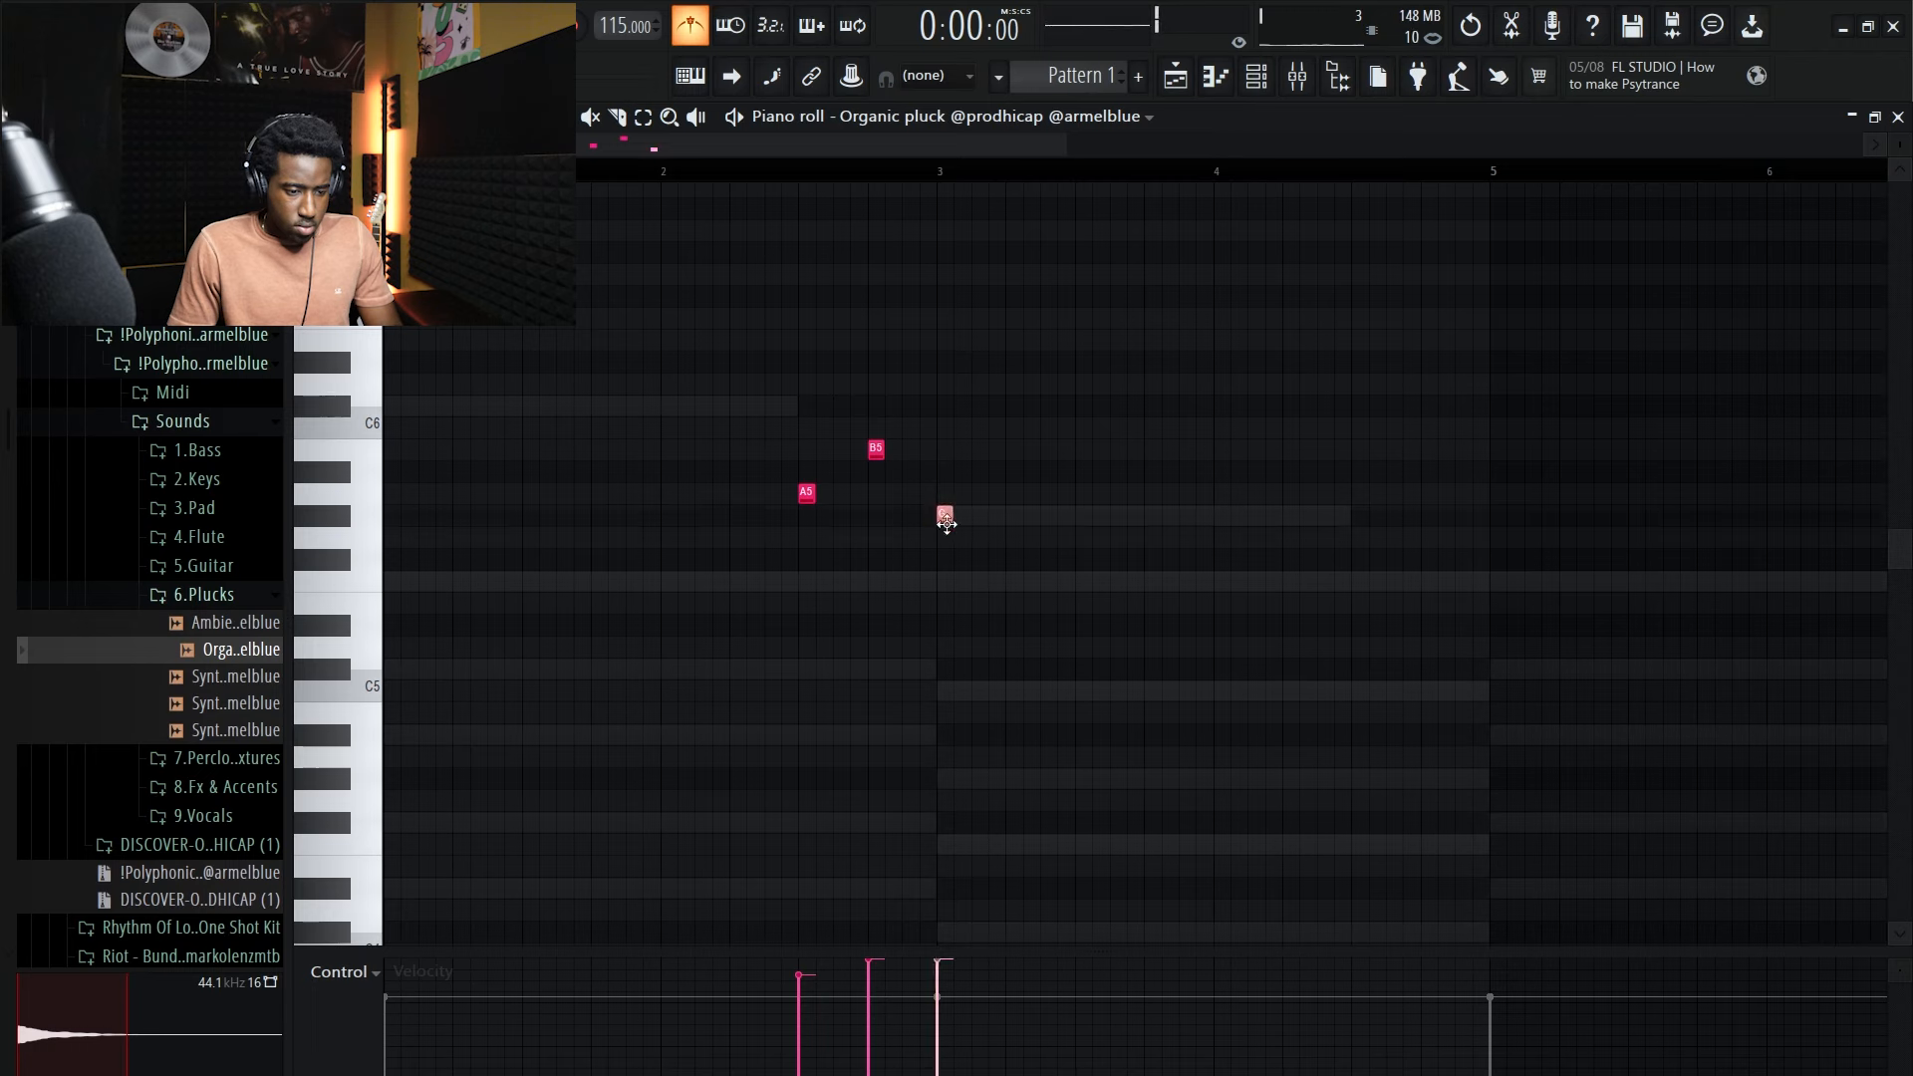
# Step: Play the Organic pluck melody and lengthen its G#5 note to about one bar
pyautogui.press('space')
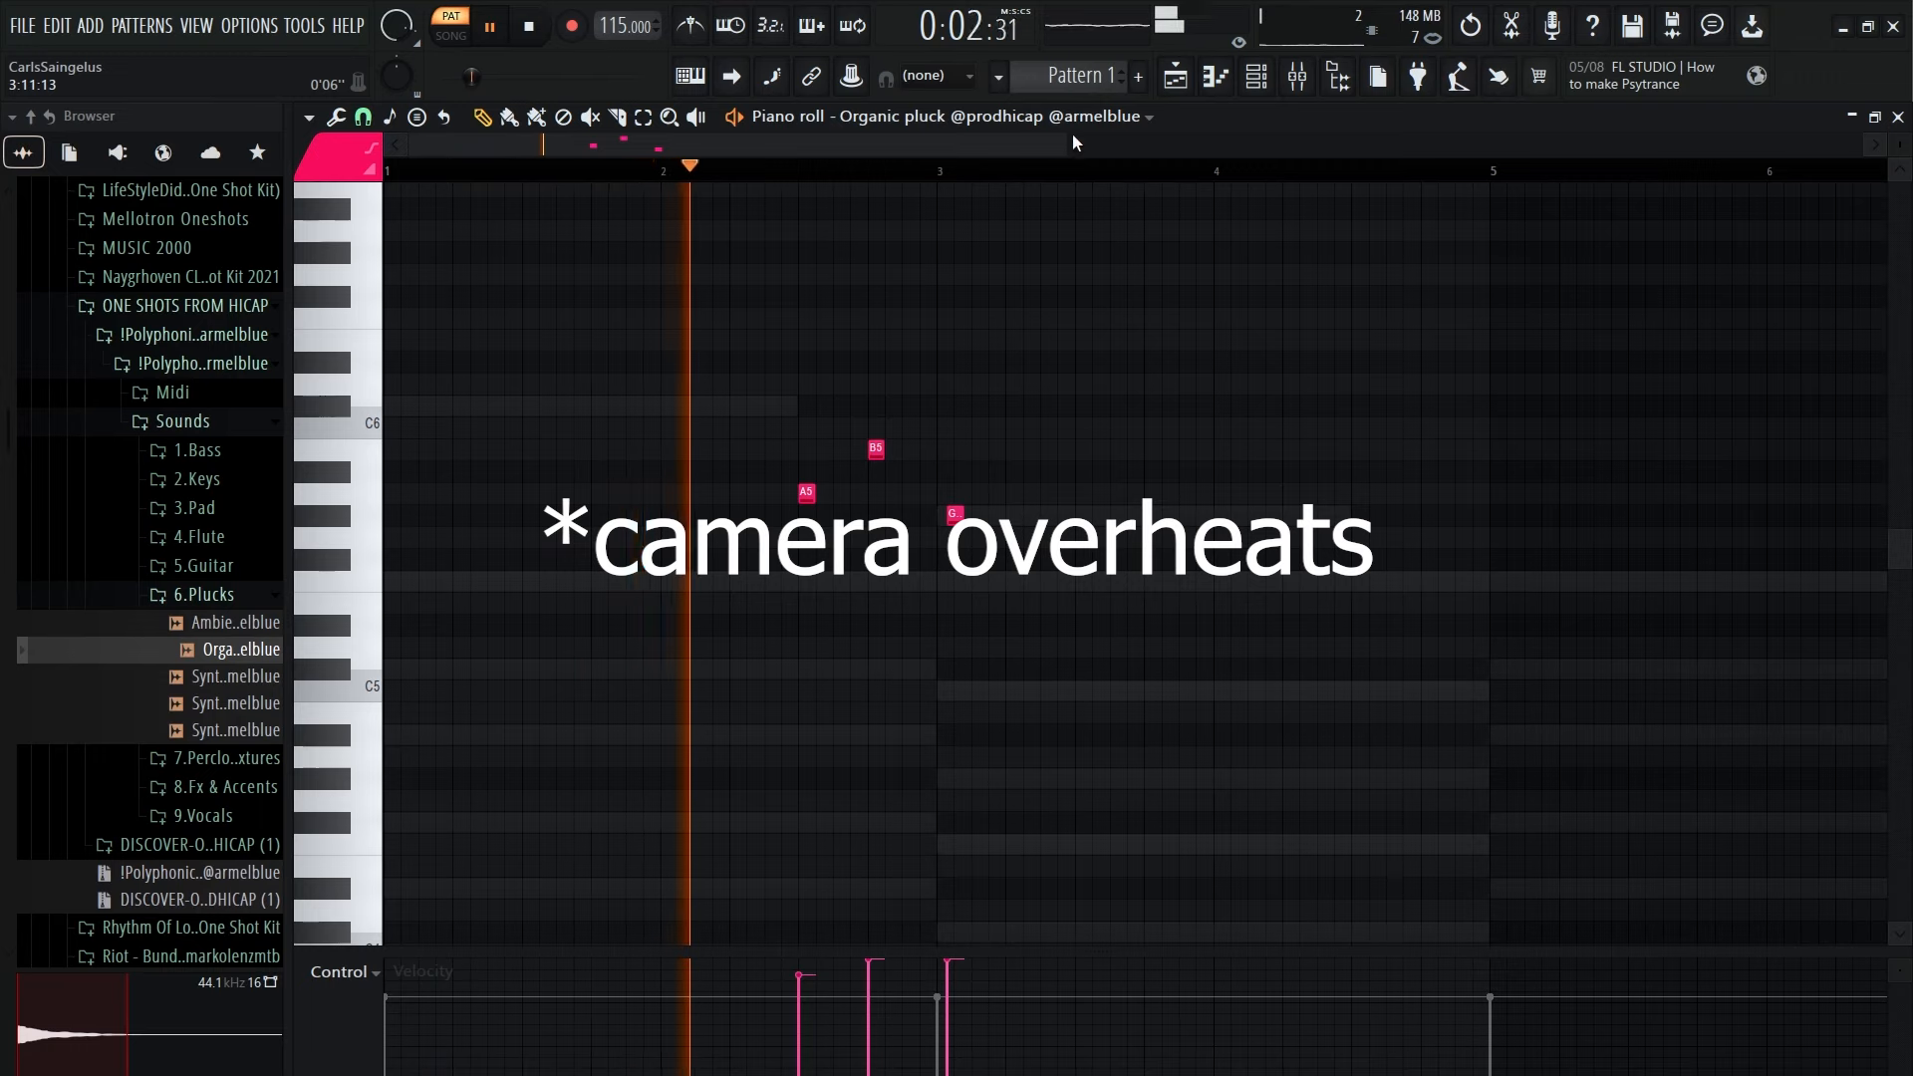
pyautogui.scroll(-2, 1225, 444)
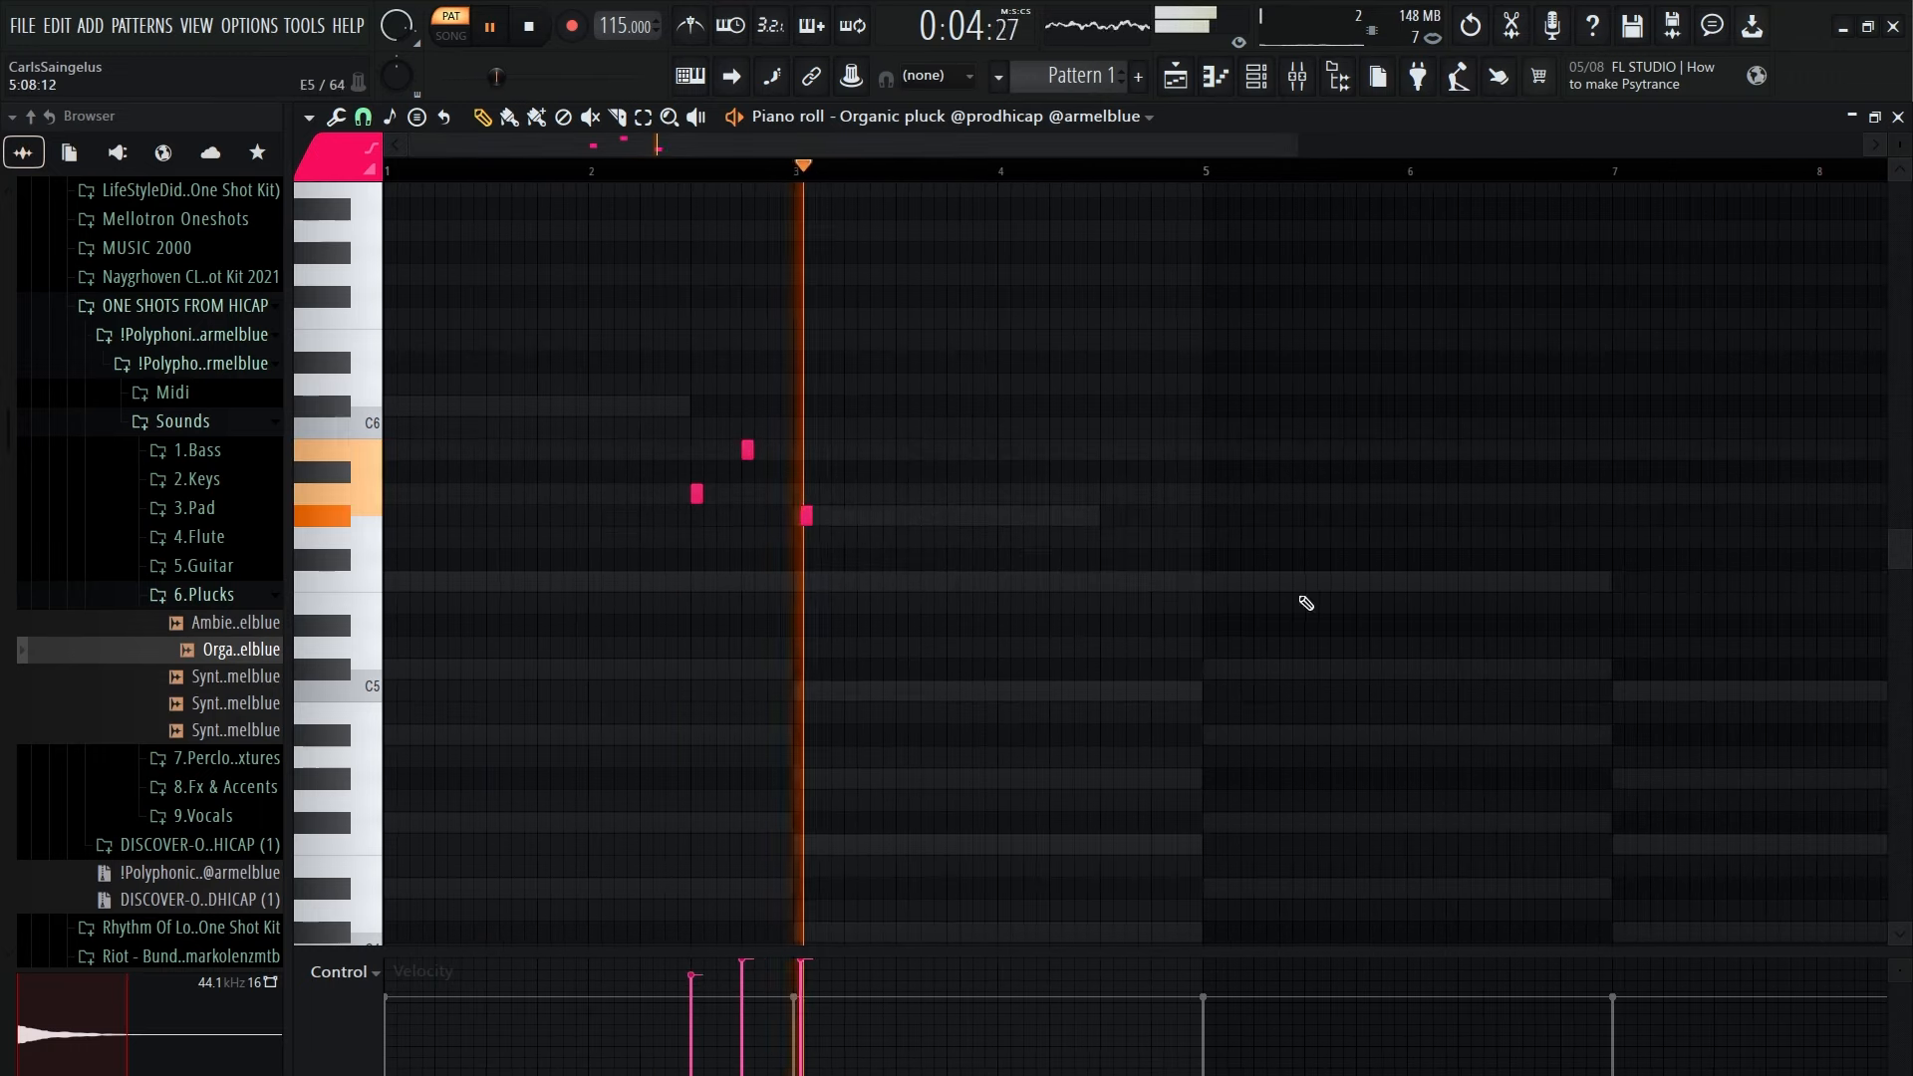
pyautogui.moveTo(813, 516); pyautogui.dragTo(999, 542)
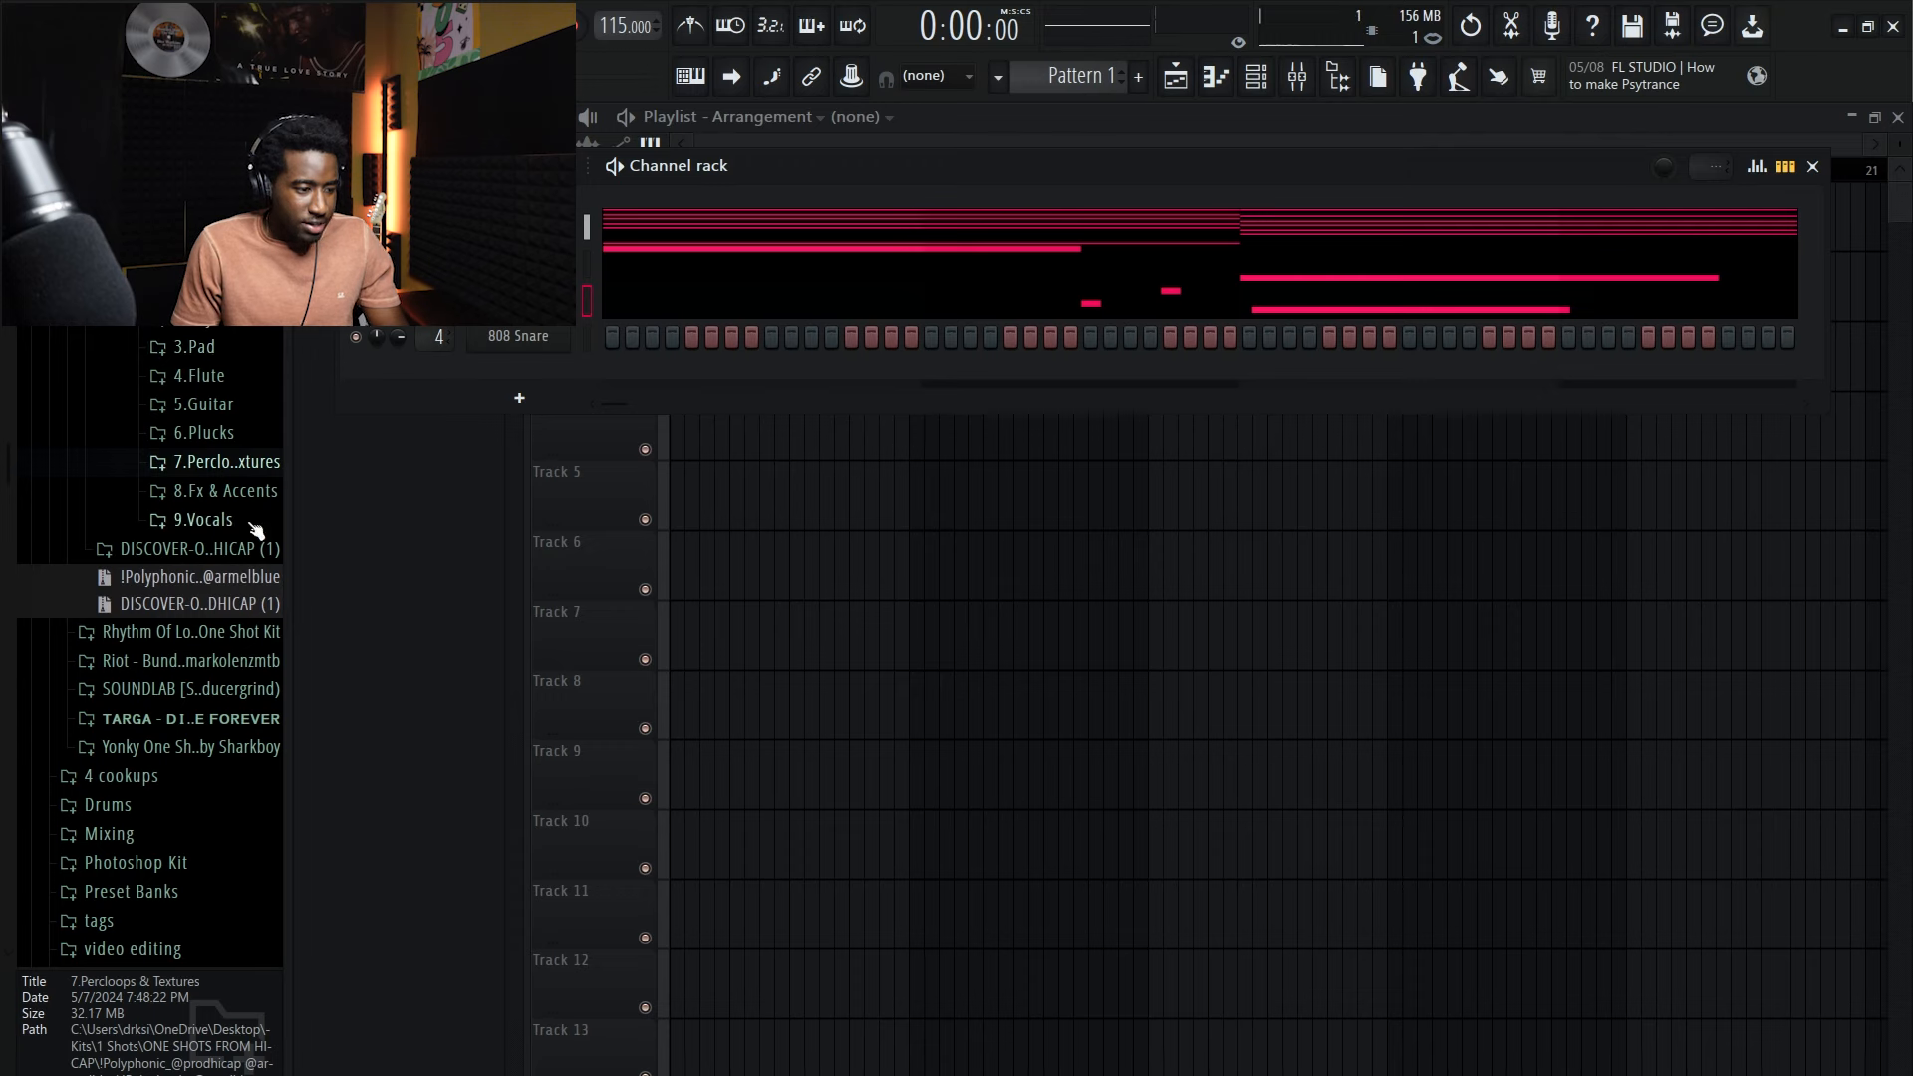
# Step: Preview the first sample in the 9.Vocals folder and place Pattern 1 at bar 1 on Track 1 of the playlist
pyautogui.click(235, 522)
pyautogui.click(223, 550)
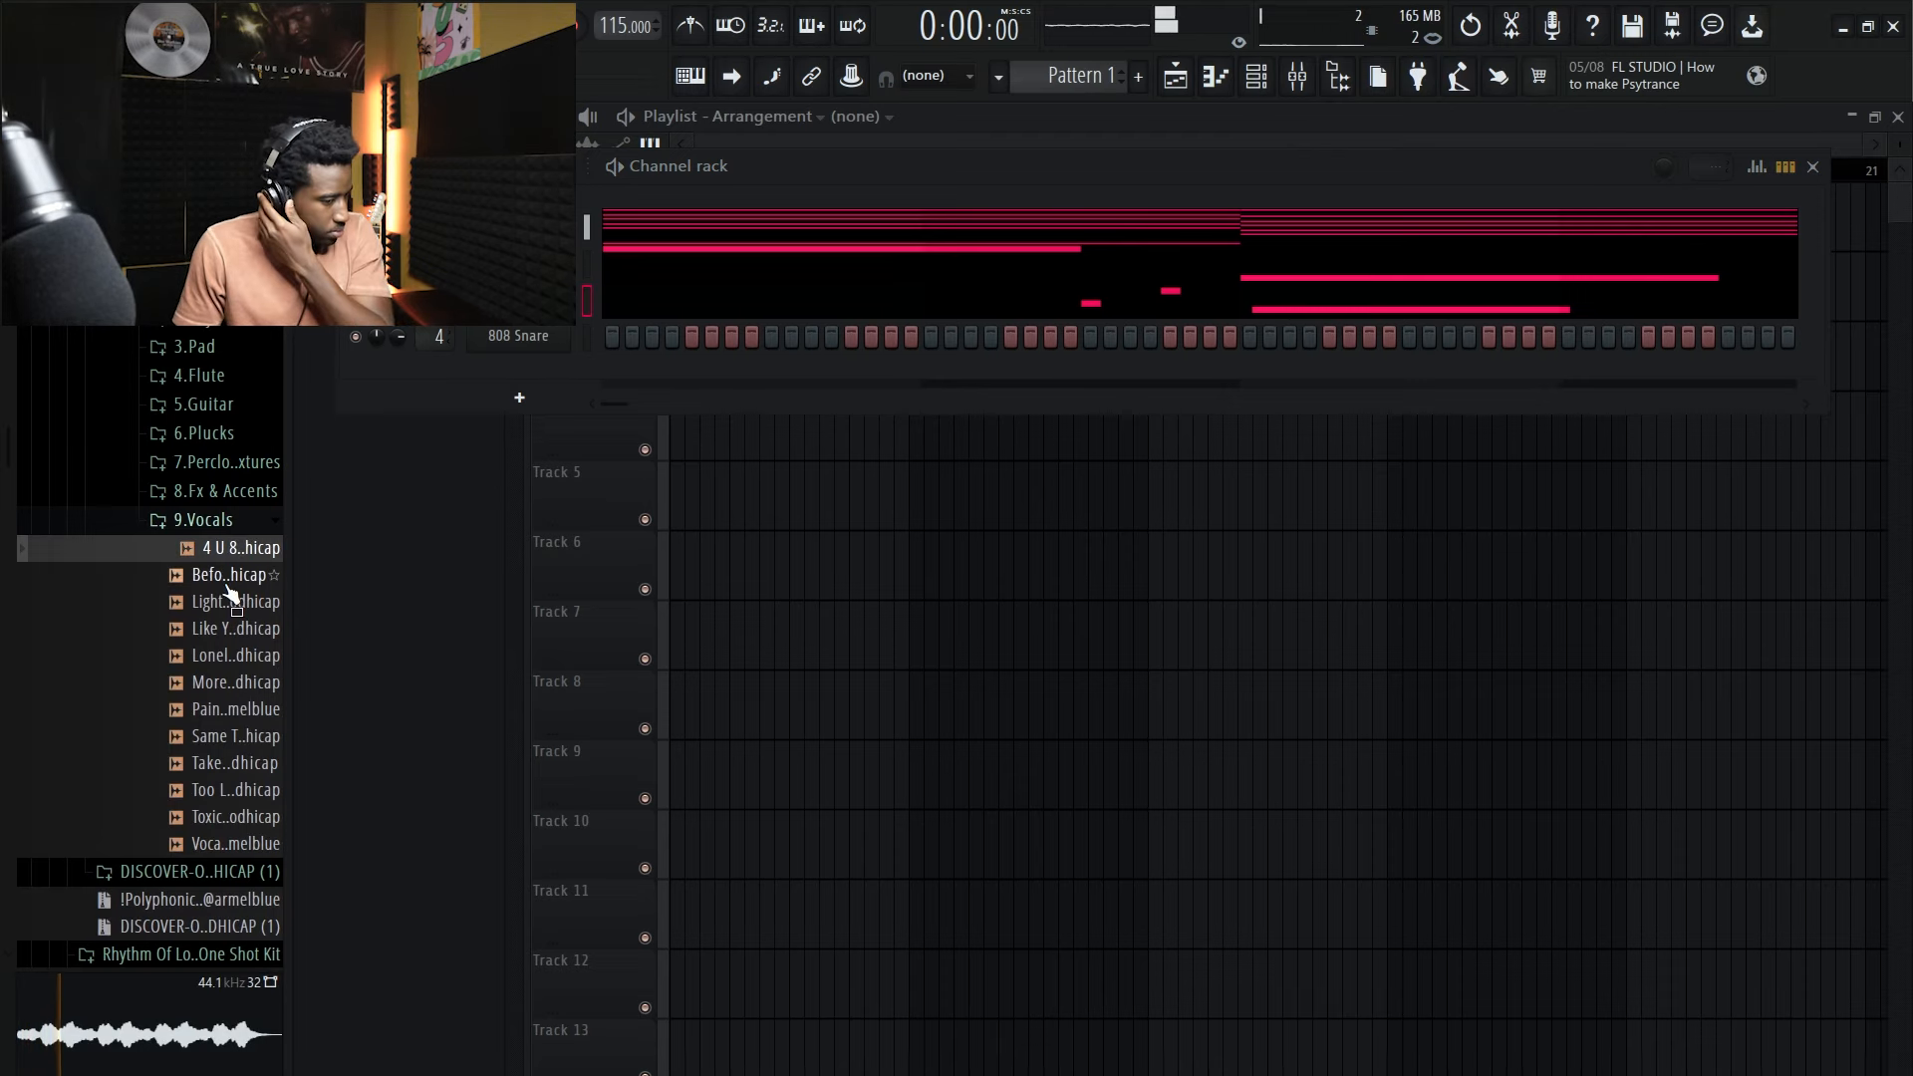
pyautogui.click(1186, 78)
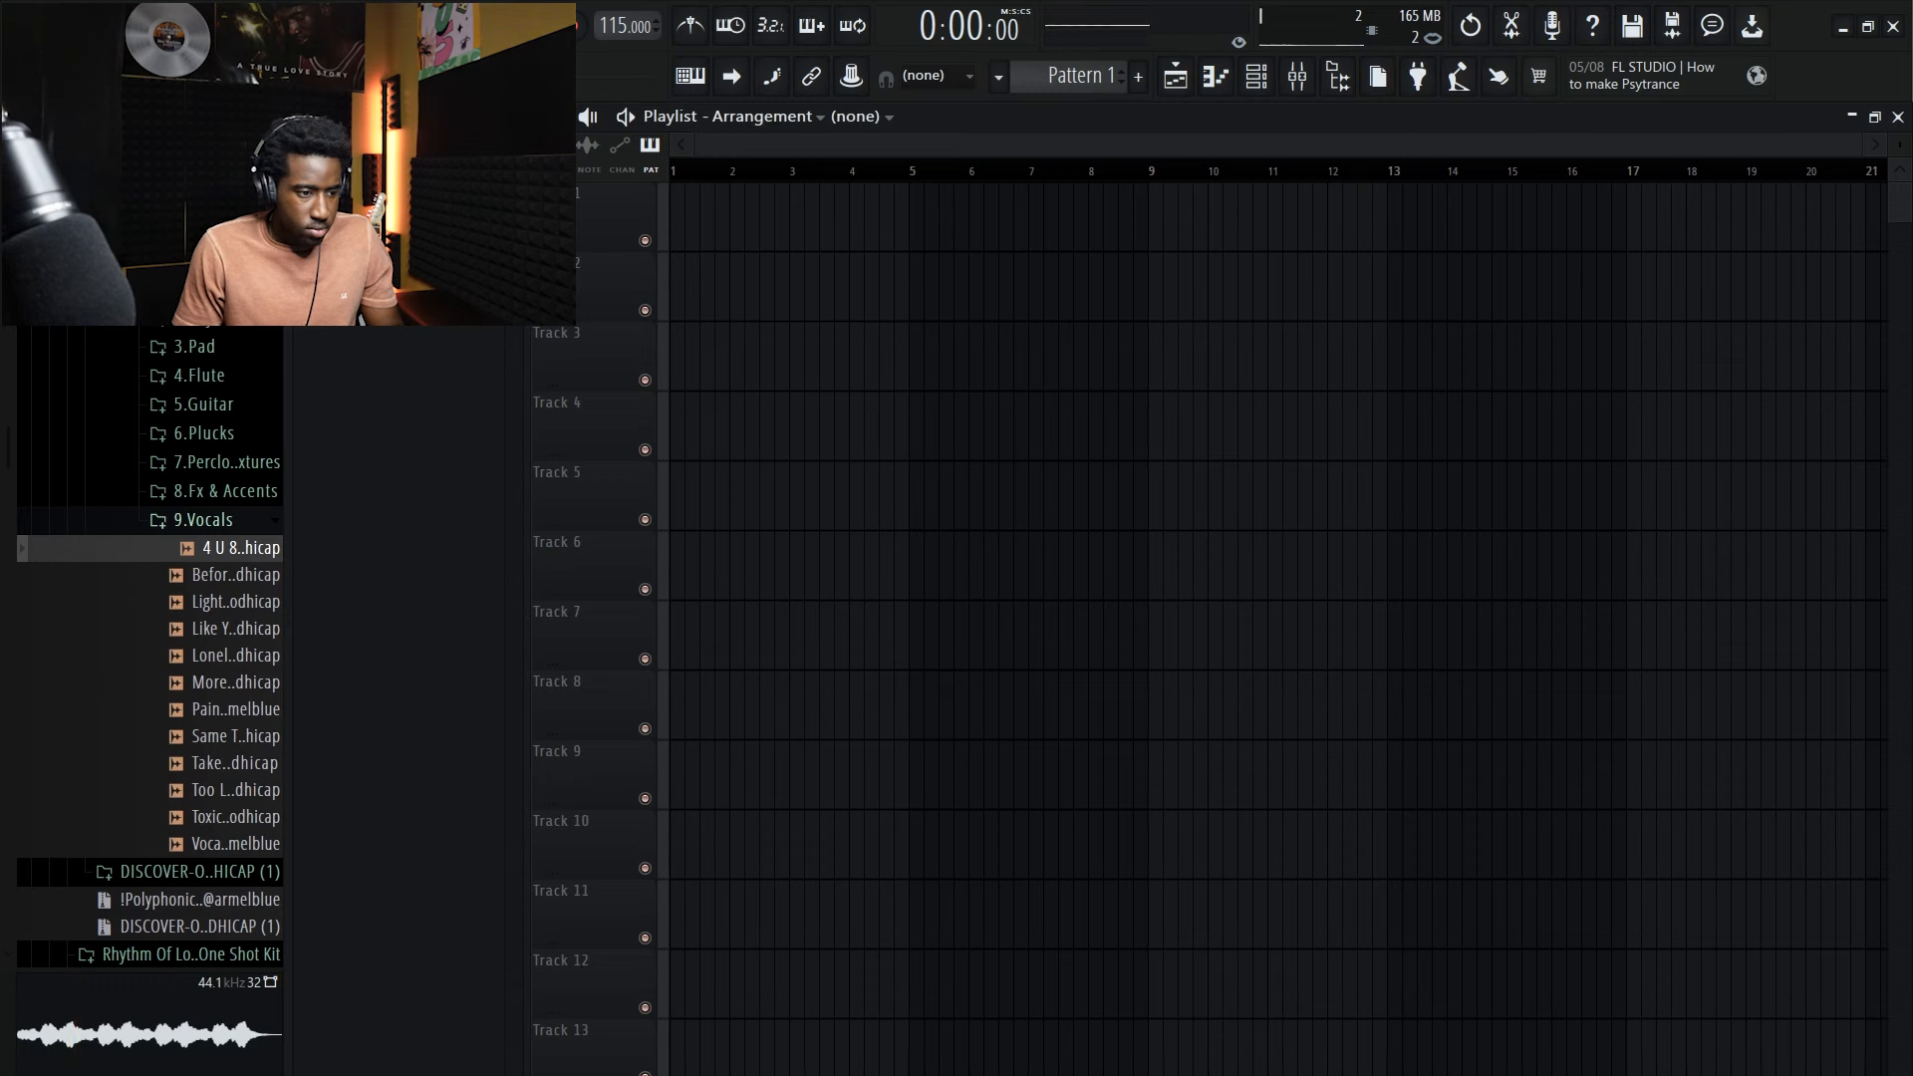
pyautogui.moveTo(757, 212); pyautogui.dragTo(682, 211)
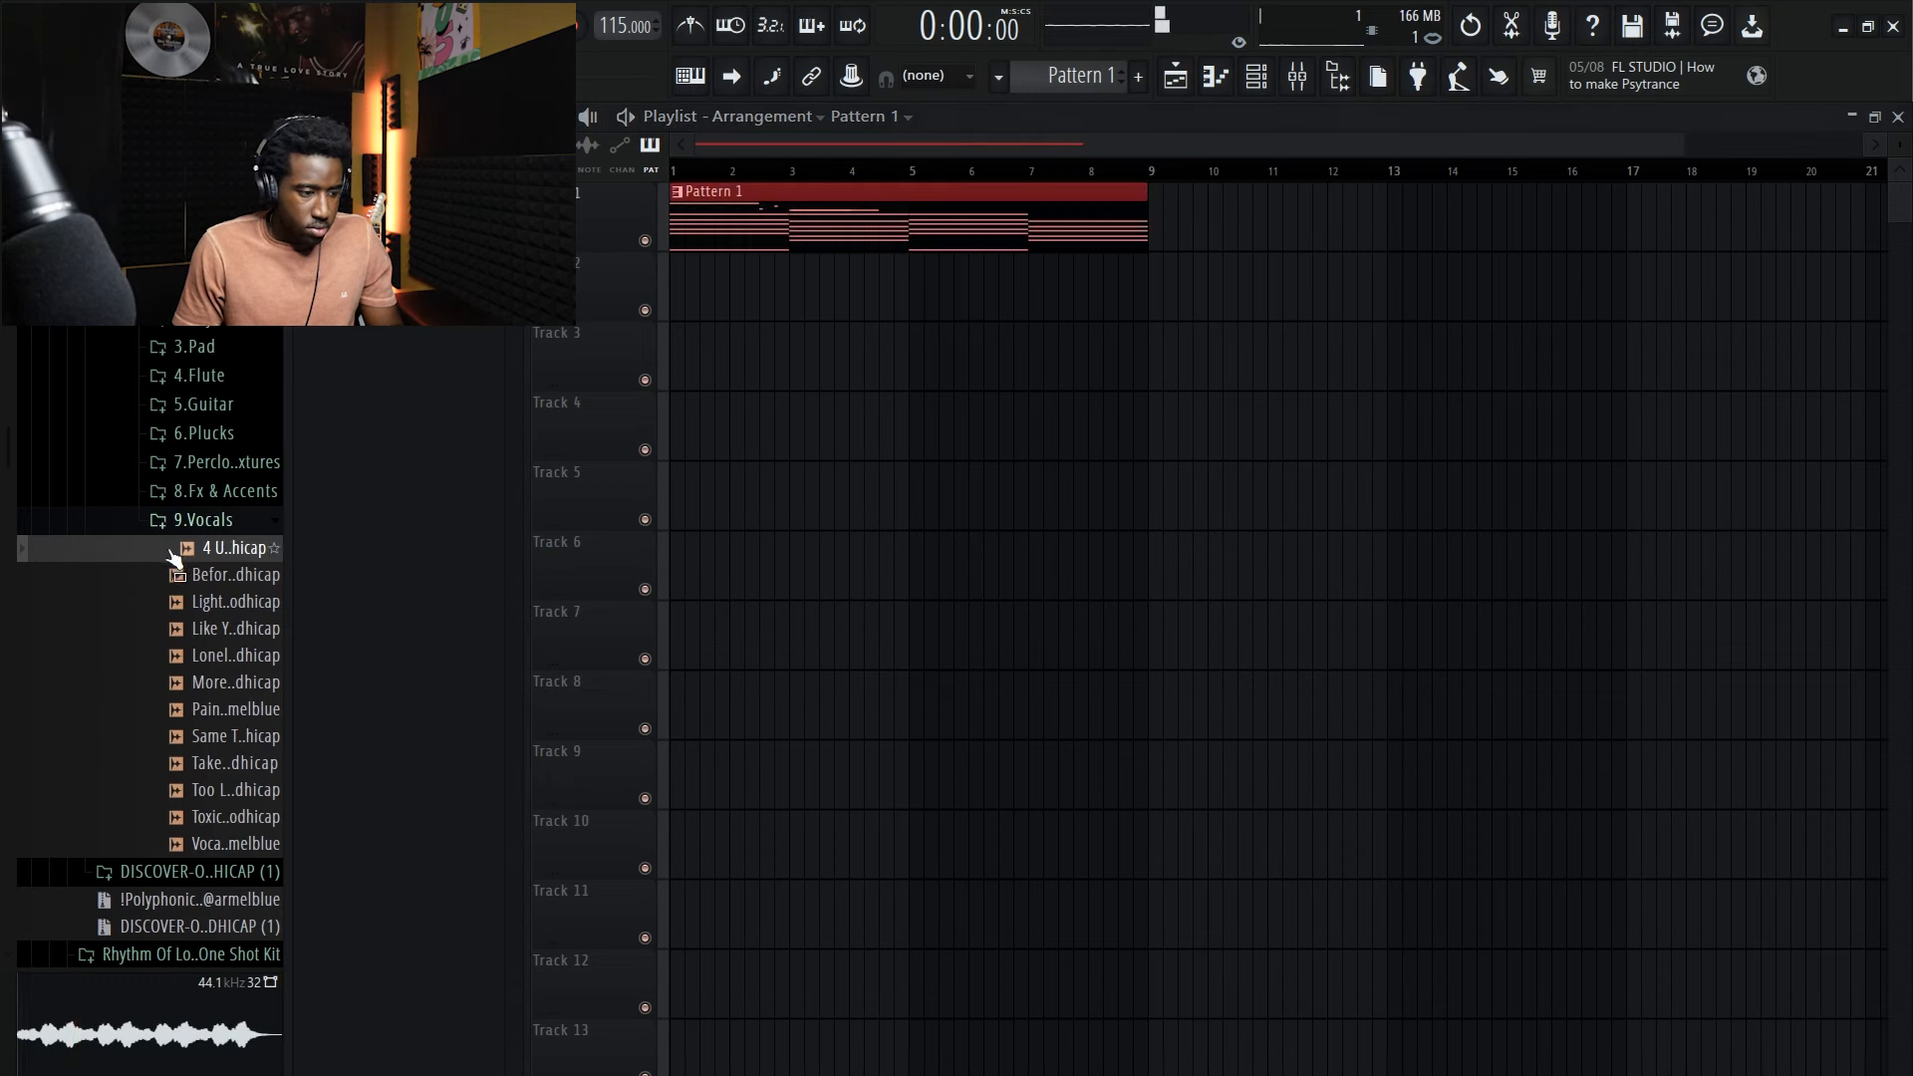
# Step: Audition the remaining vocal samples in the 9.Vocals folder, returning to the one whose name starts with "Too L"
pyautogui.click(192, 575)
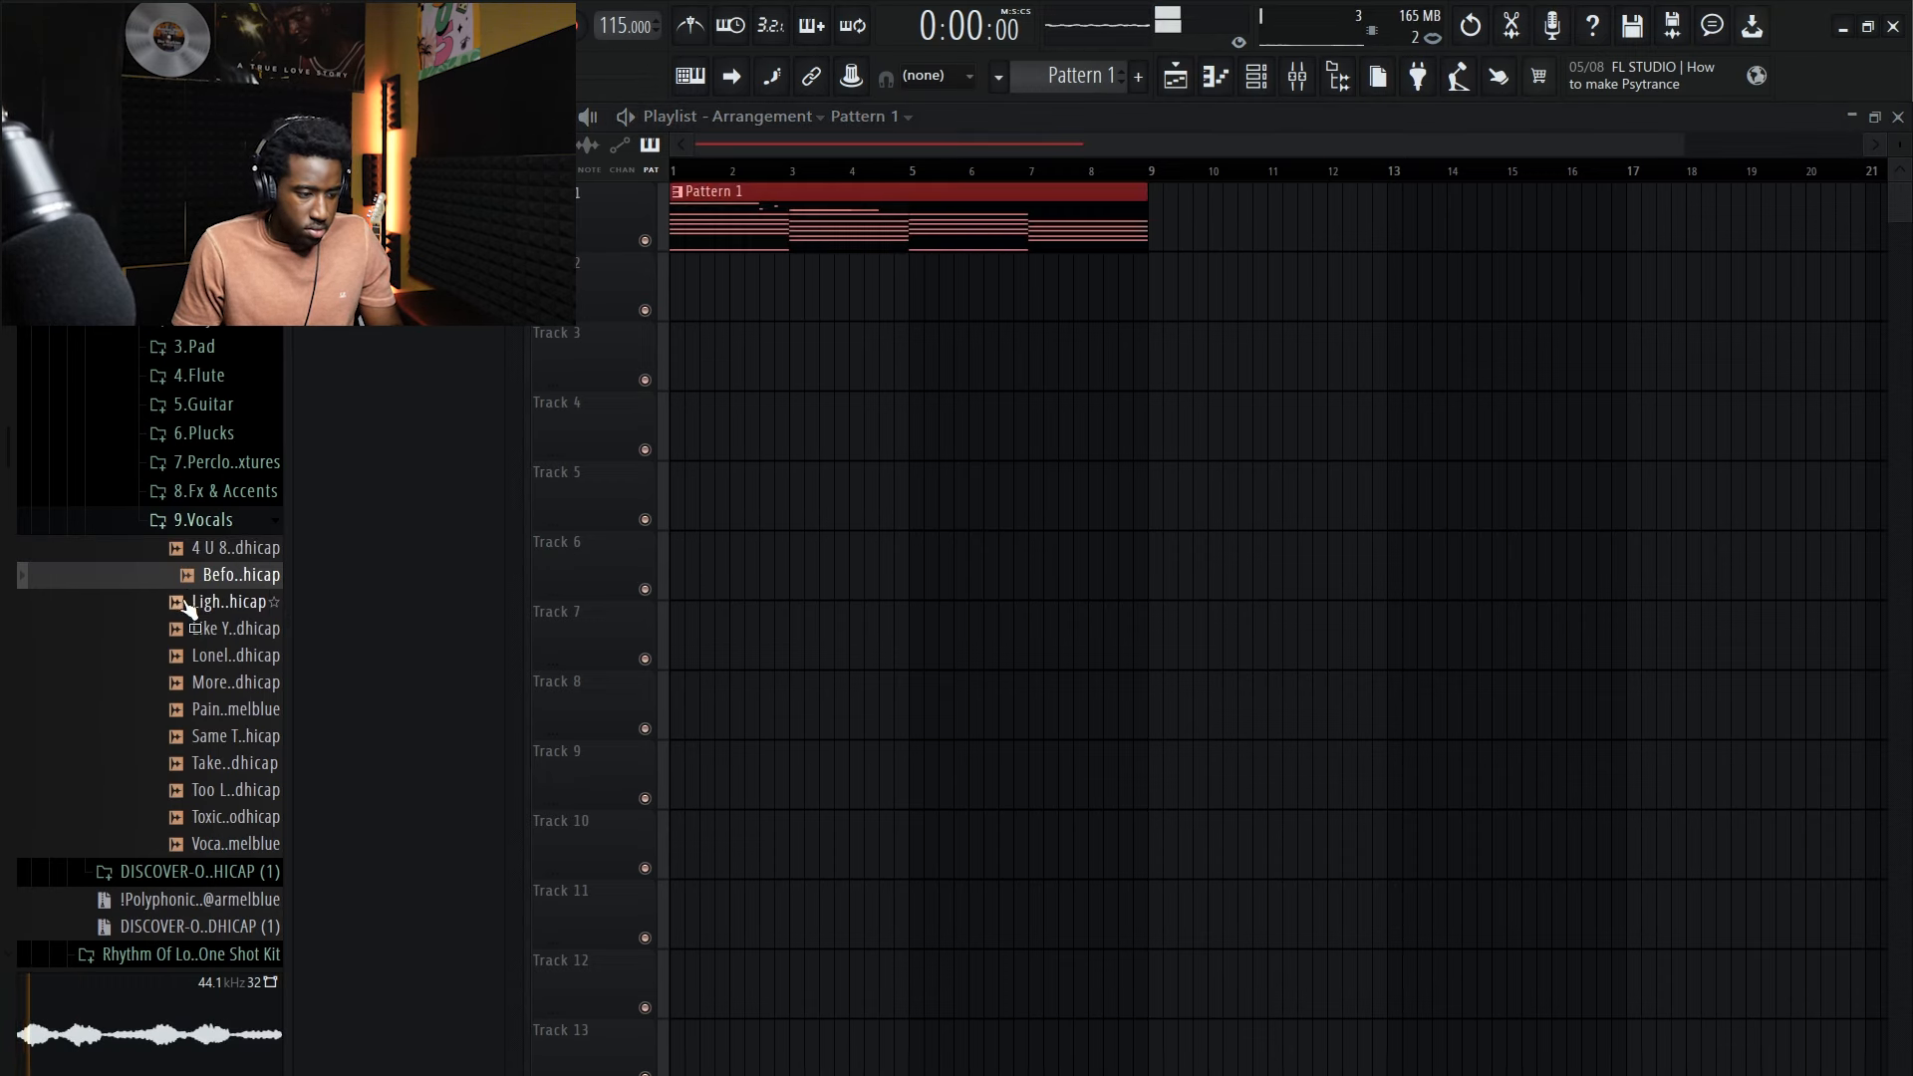
pyautogui.click(192, 603)
pyautogui.click(208, 628)
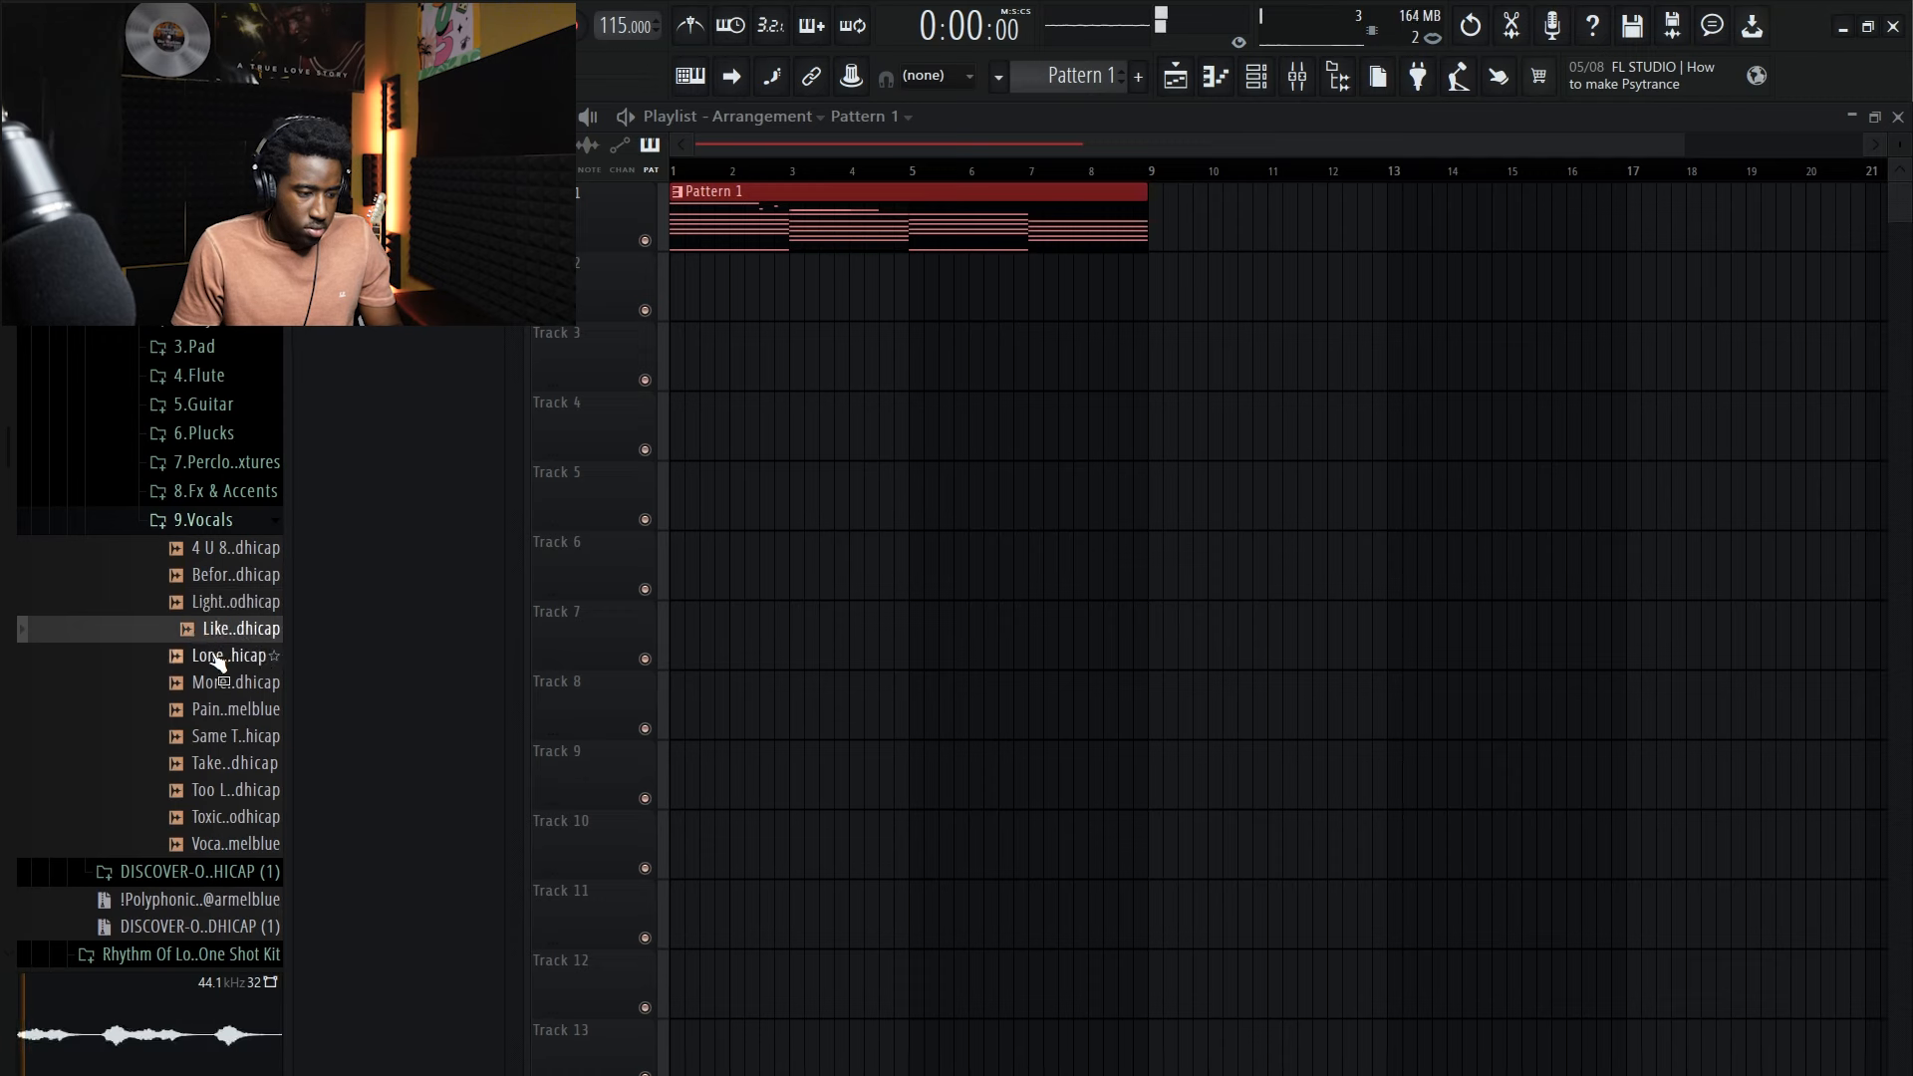
pyautogui.click(217, 658)
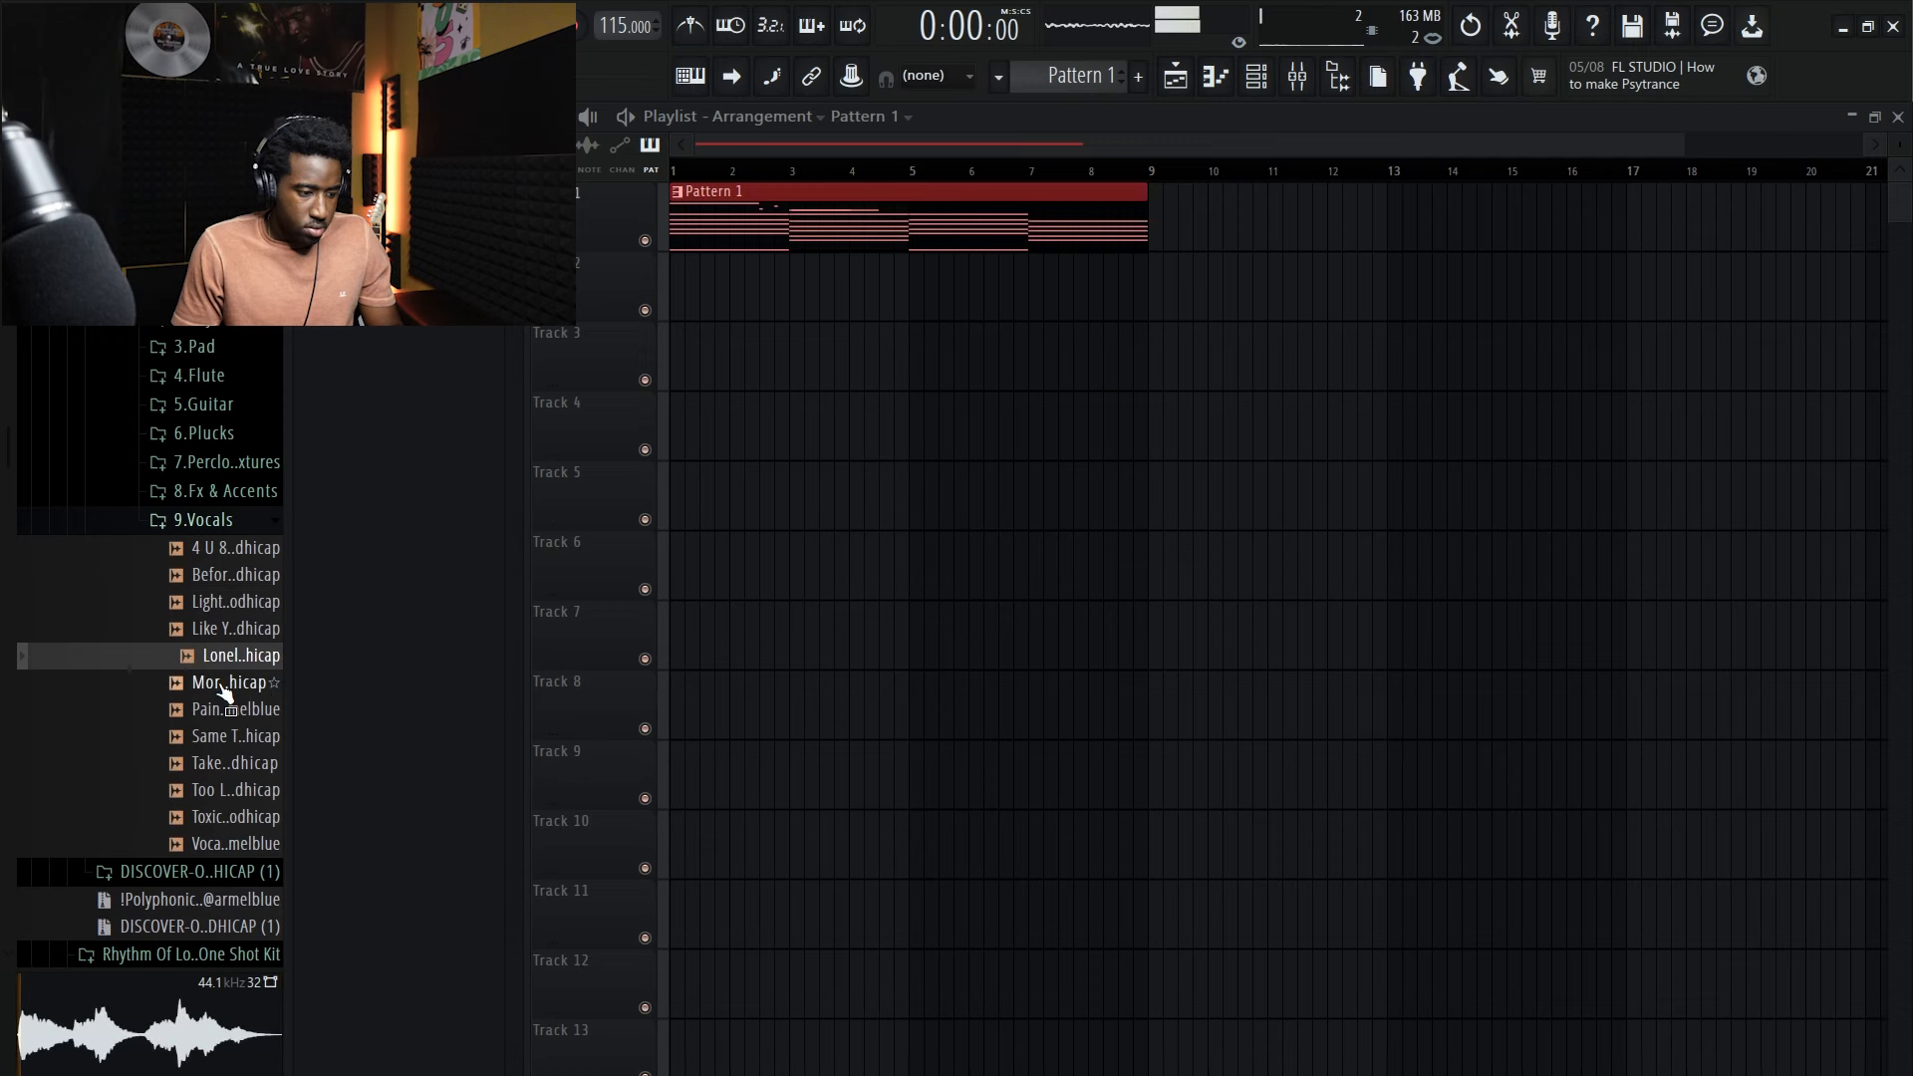
pyautogui.click(225, 688)
pyautogui.click(226, 720)
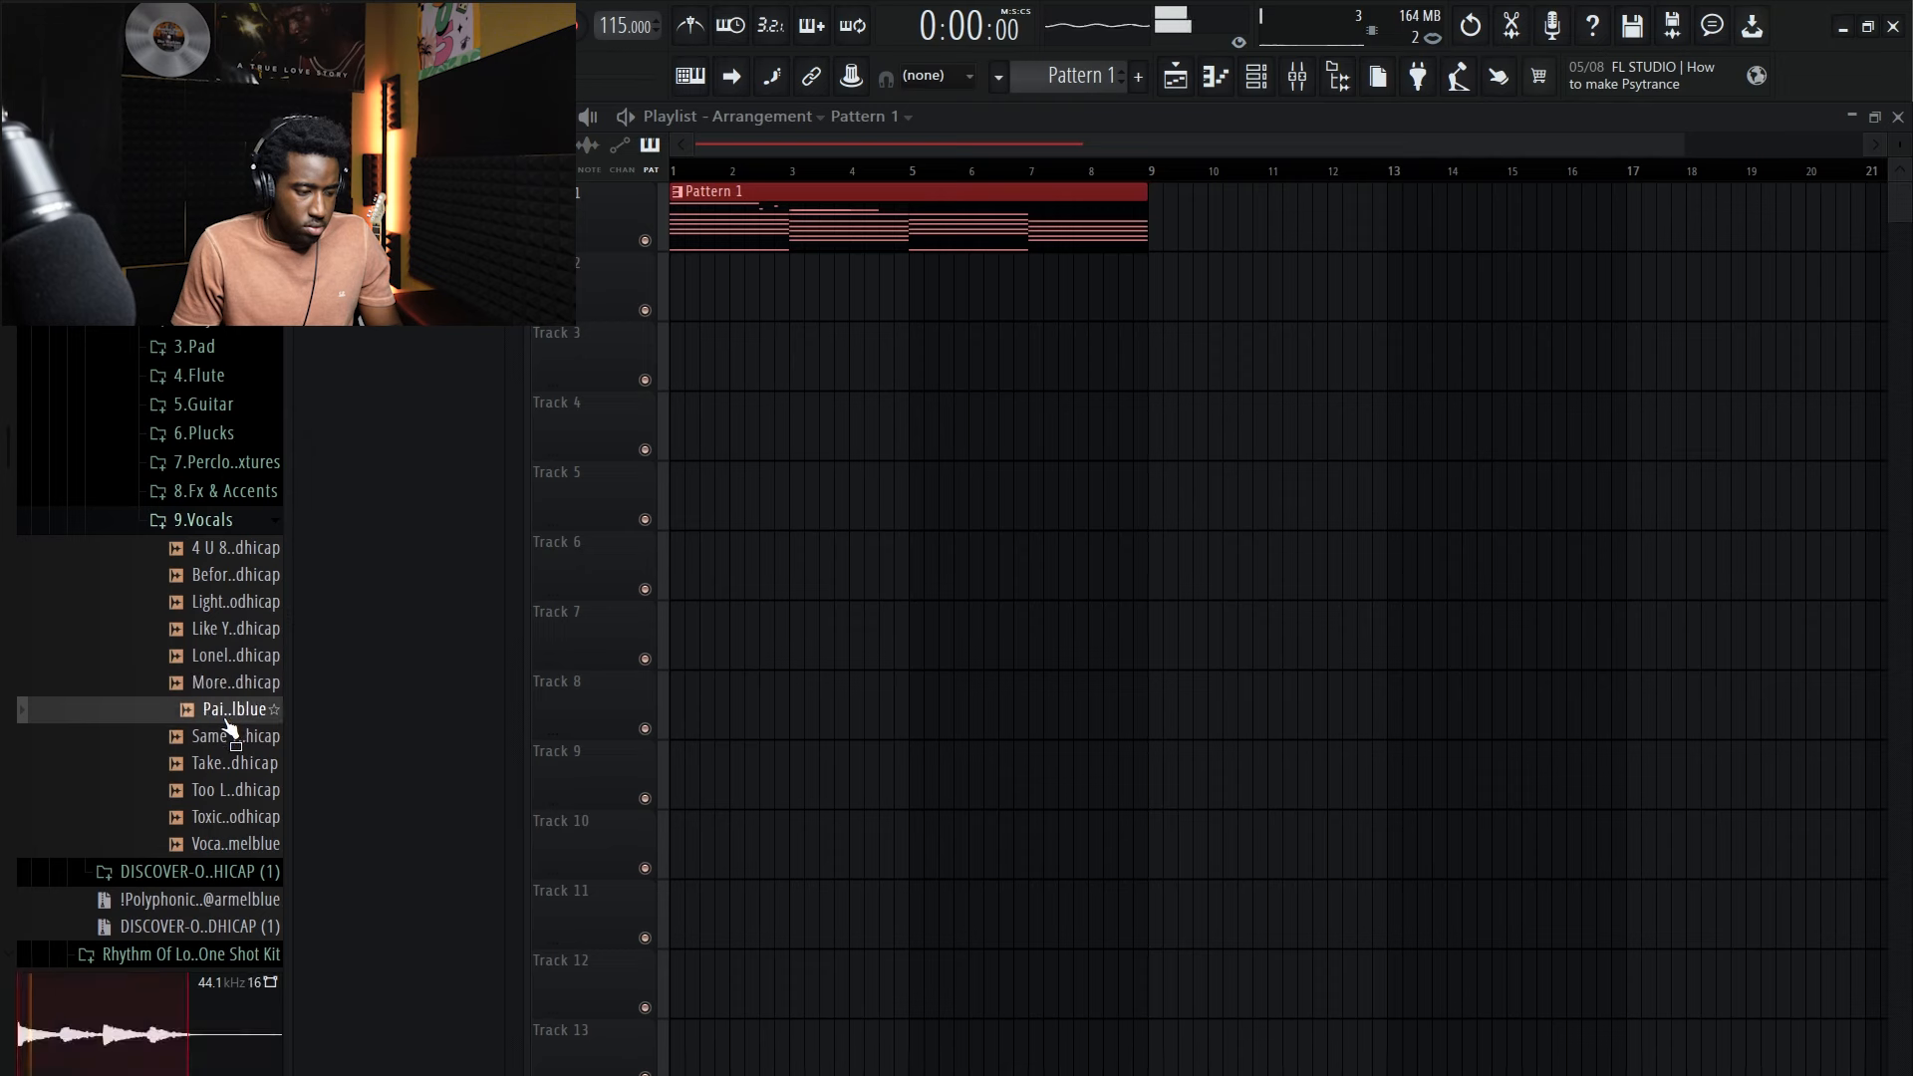
pyautogui.click(228, 738)
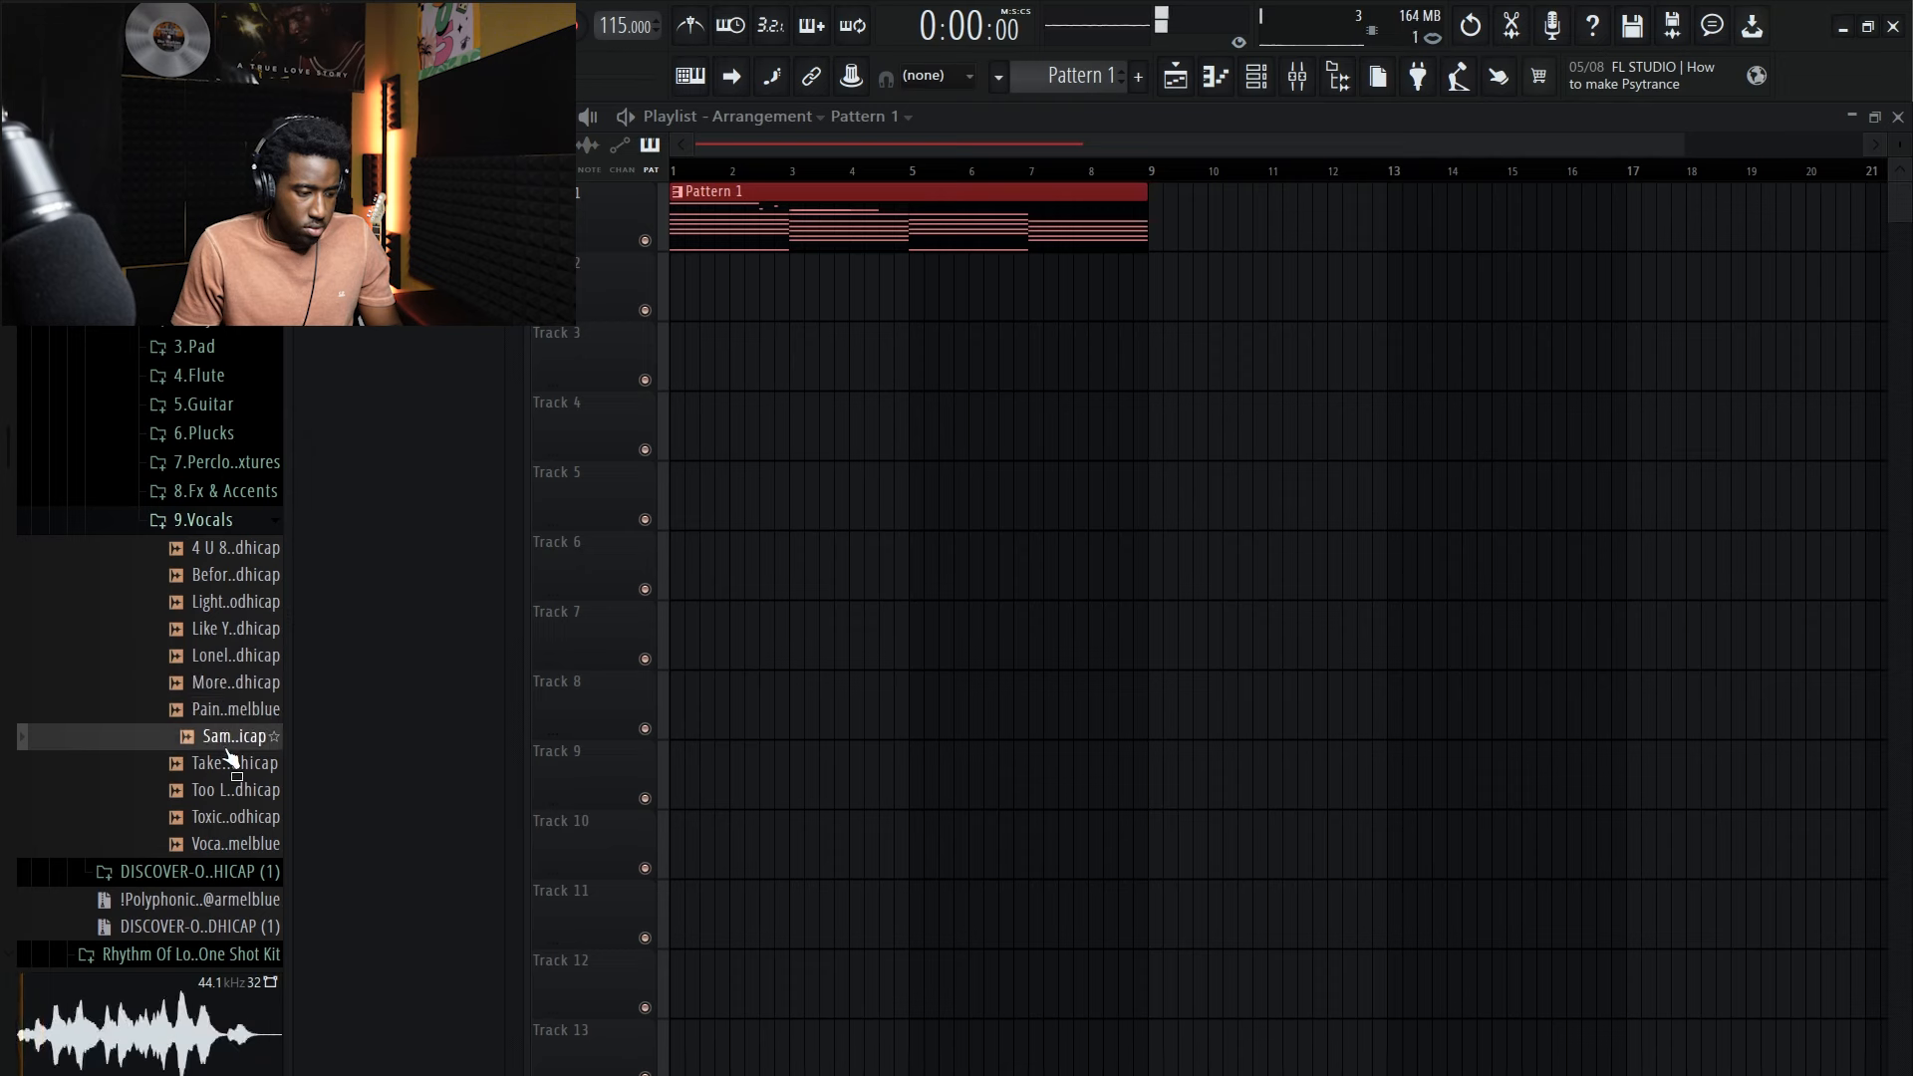
pyautogui.click(232, 765)
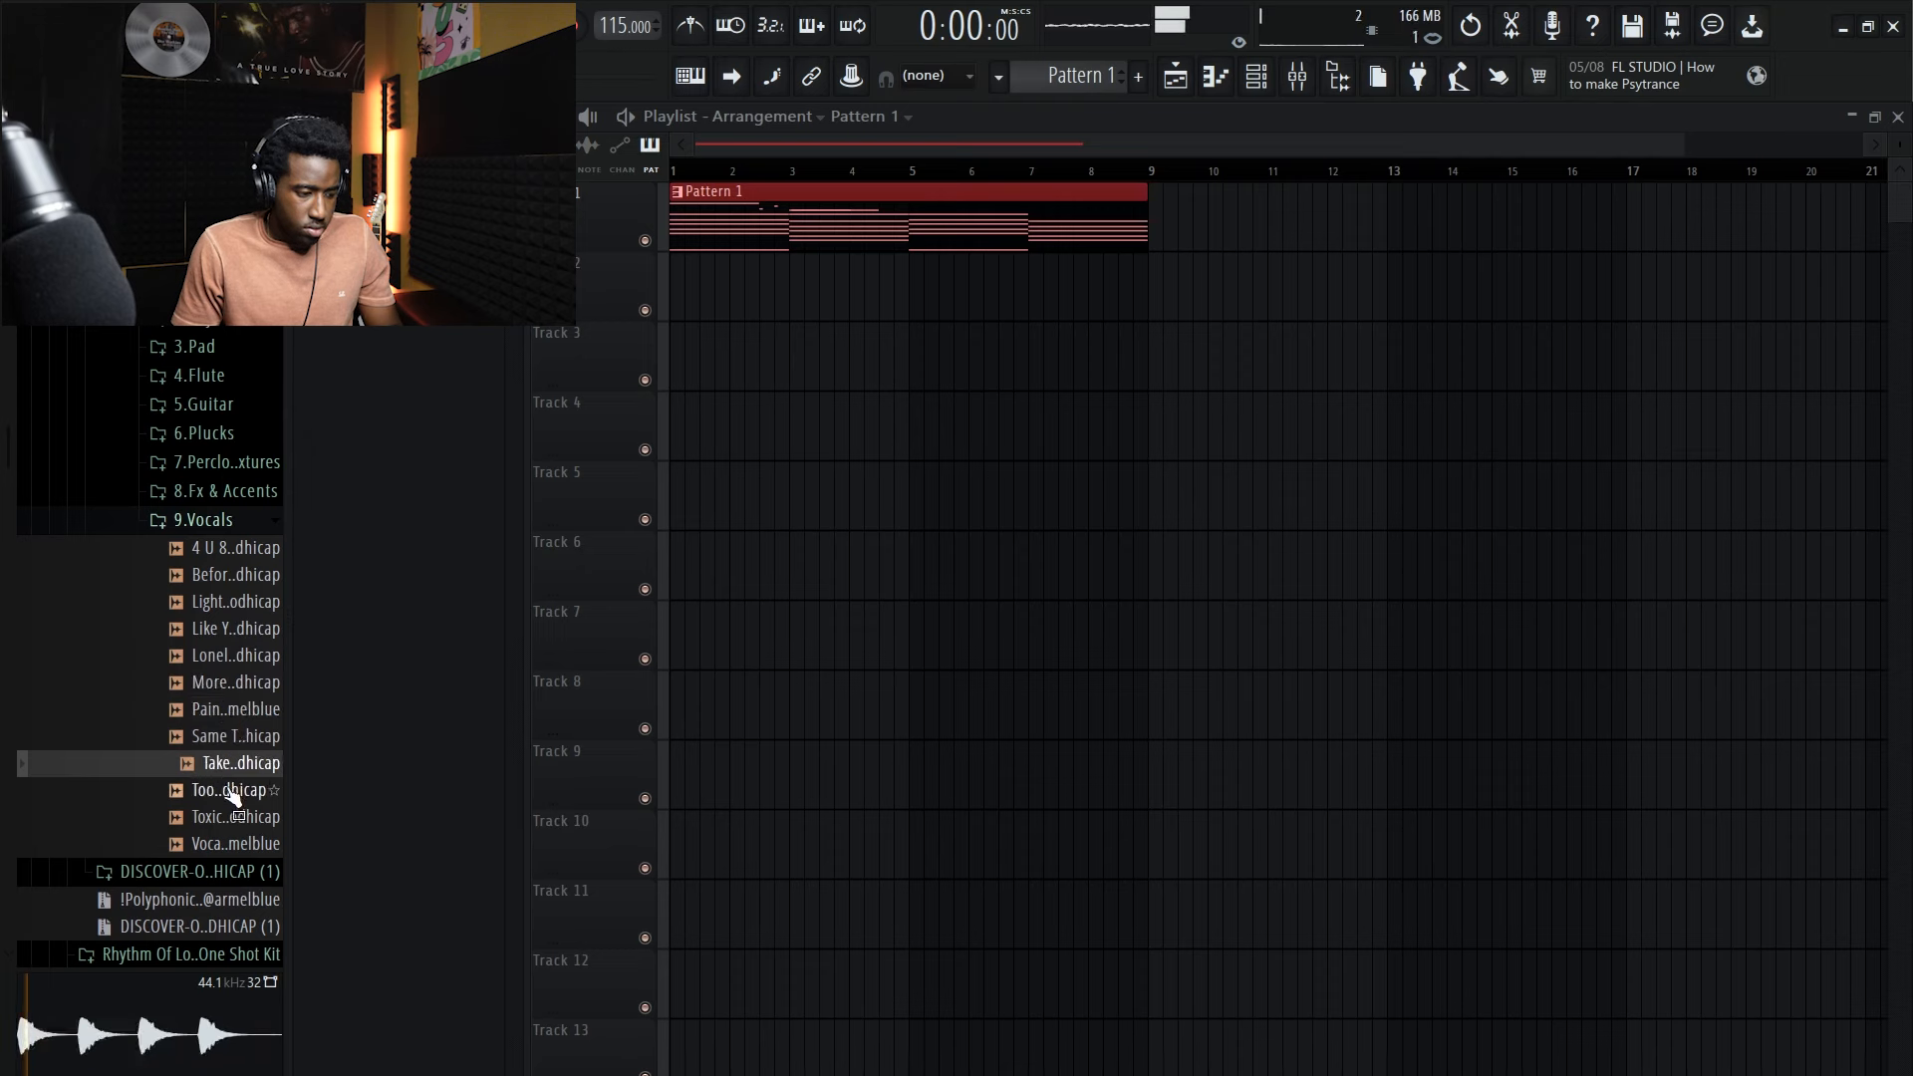
pyautogui.click(232, 792)
pyautogui.scroll(-2, 239, 762)
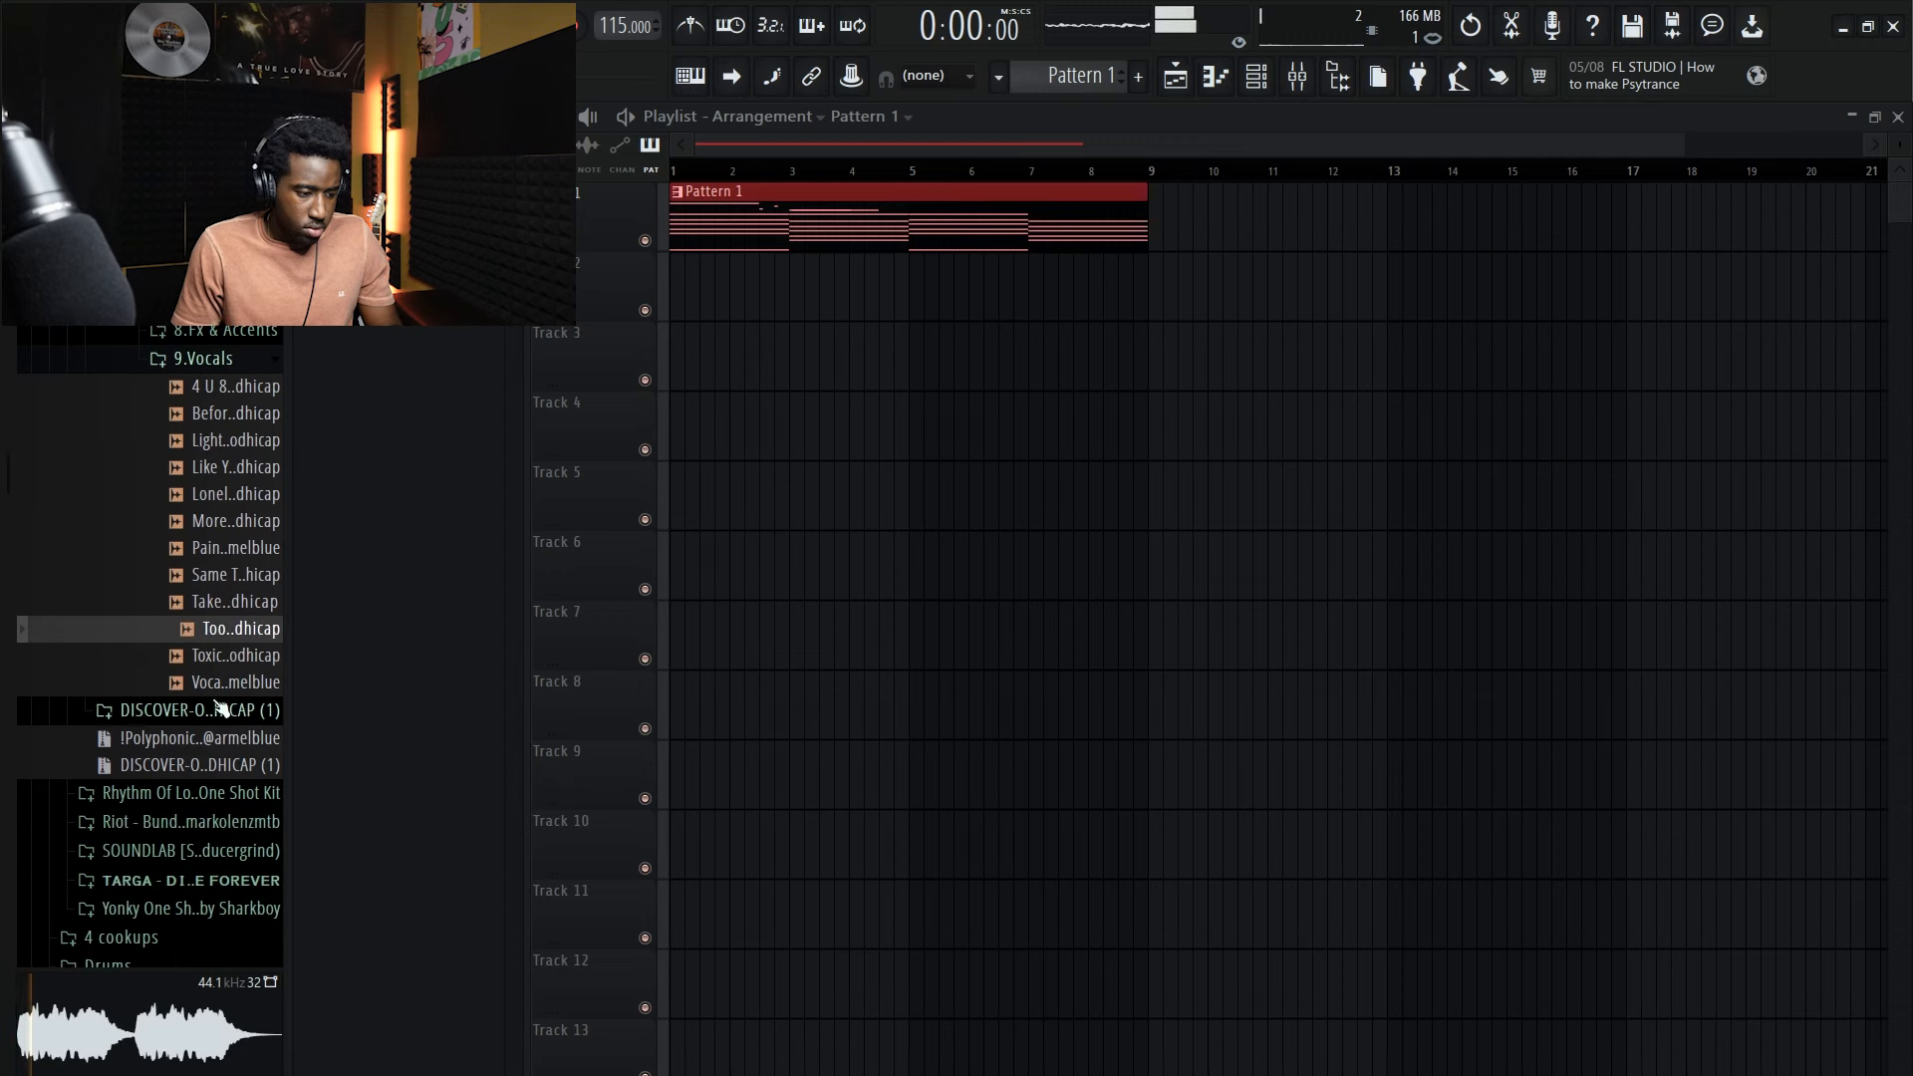
pyautogui.click(227, 658)
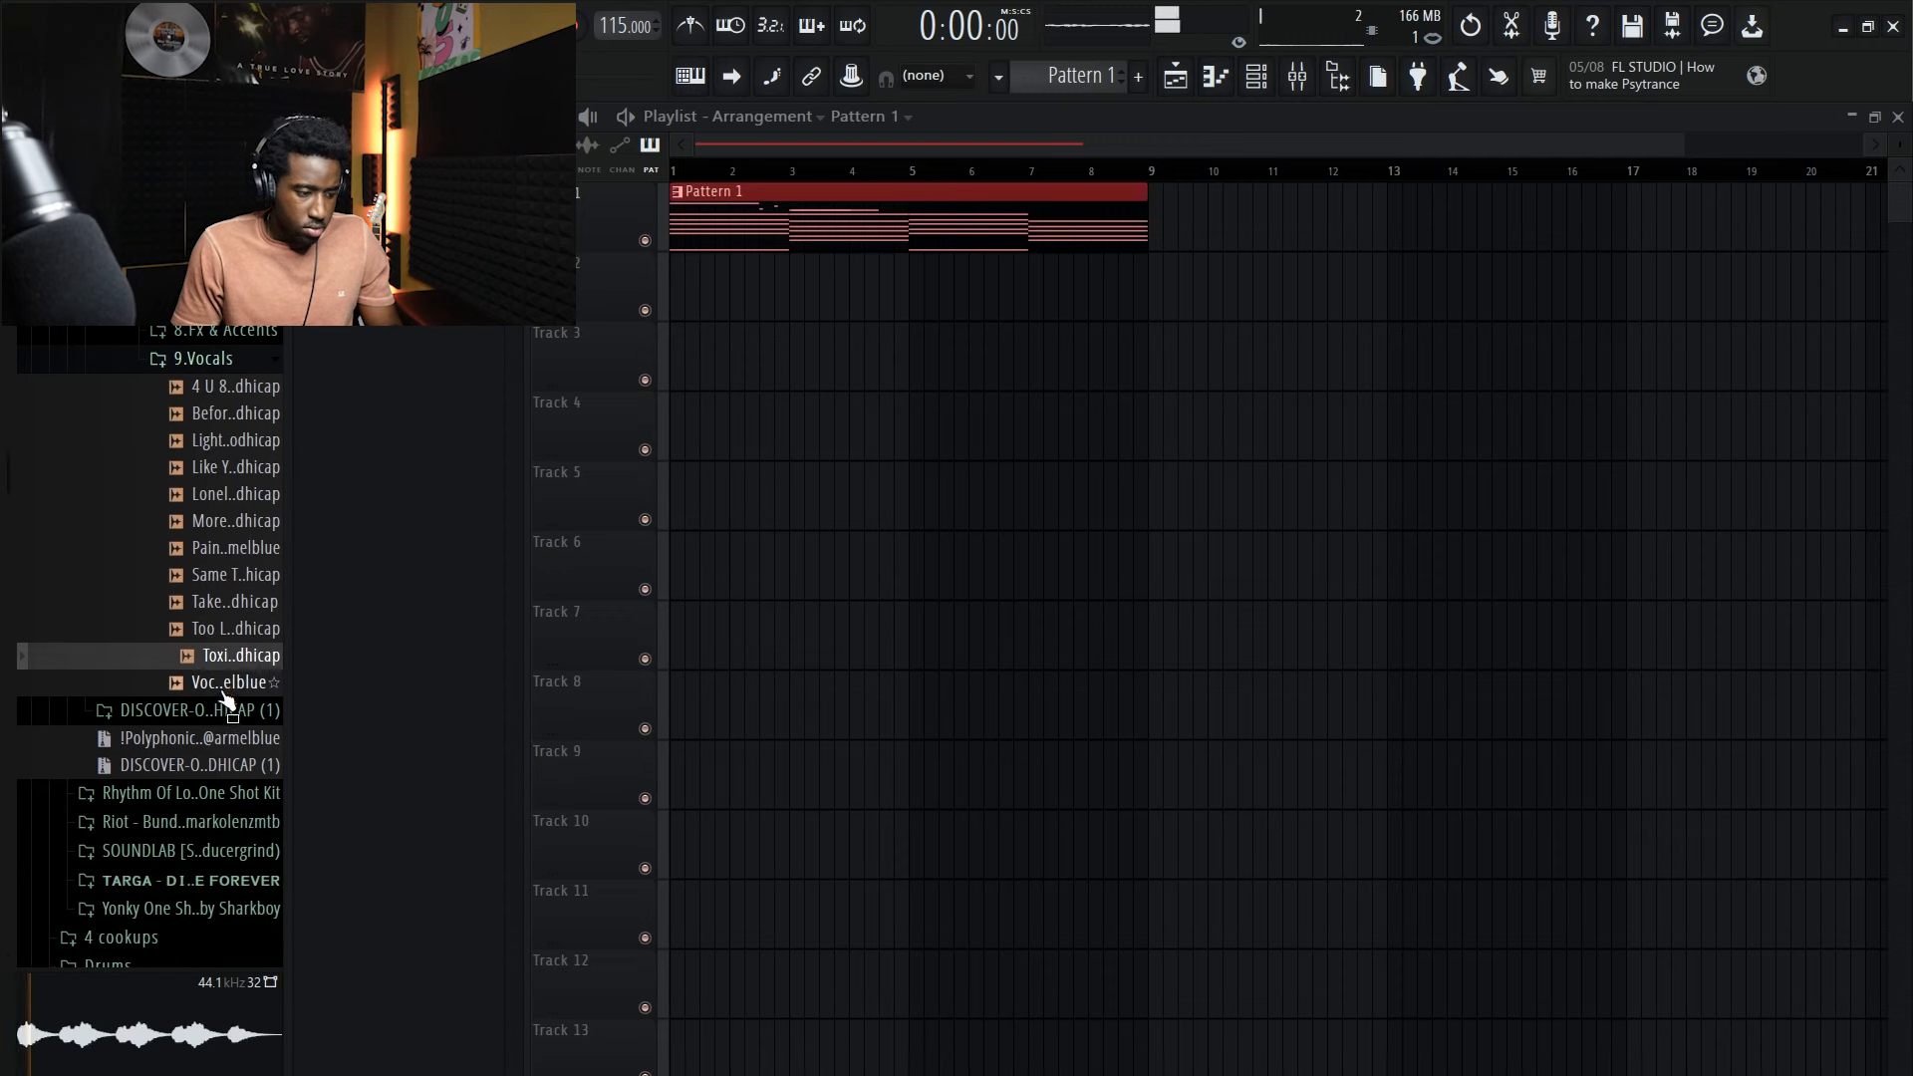
pyautogui.click(223, 687)
pyautogui.click(235, 628)
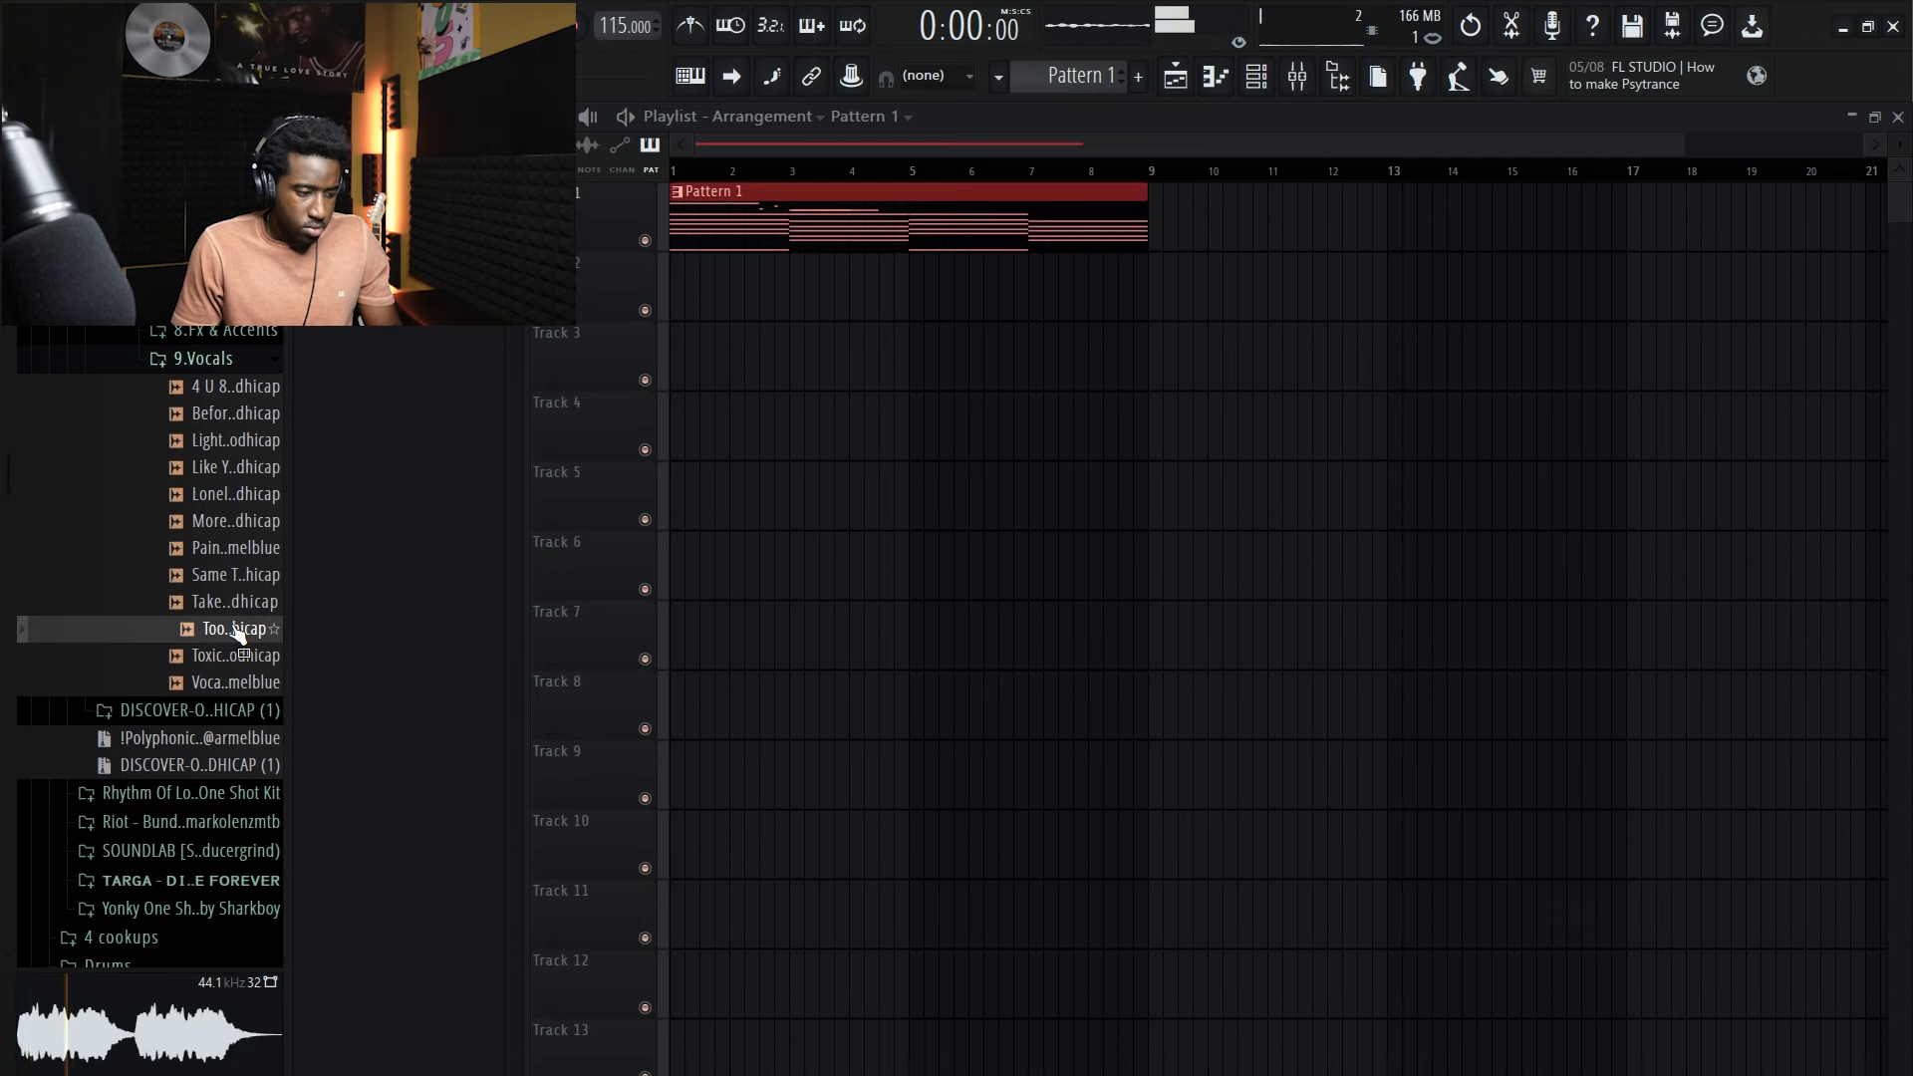
# Step: Place the Too Late Vocals sample at bar 1 on Track 2 and play it with Pattern 1
pyautogui.moveTo(237, 634); pyautogui.dragTo(910, 324)
pyautogui.press('space')
pyautogui.moveTo(1512, 150); pyautogui.dragTo(1030, 254)
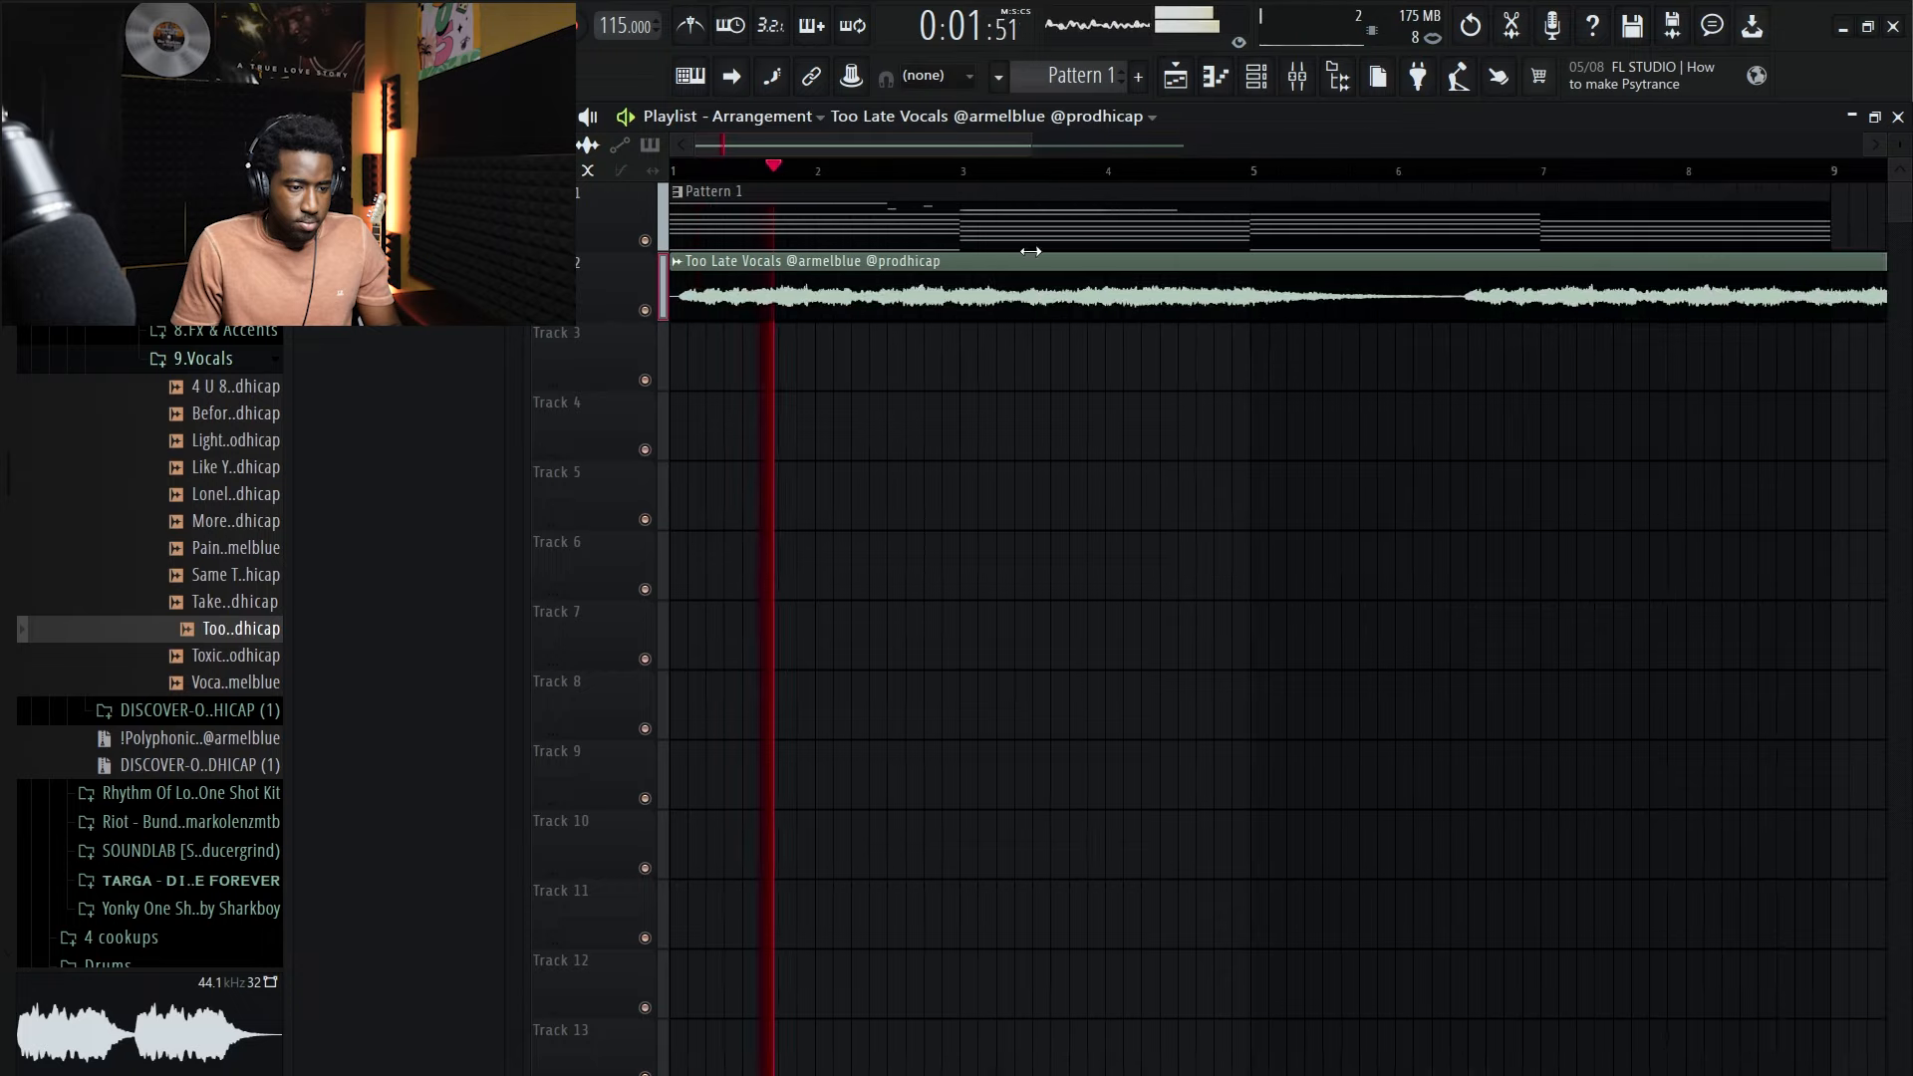
# Step: Set the Too Late Vocals clip's time-stretching mode to Stretch
pyautogui.press('space')
pyautogui.doubleClick(1276, 313)
pyautogui.click(959, 366)
pyautogui.click(960, 442)
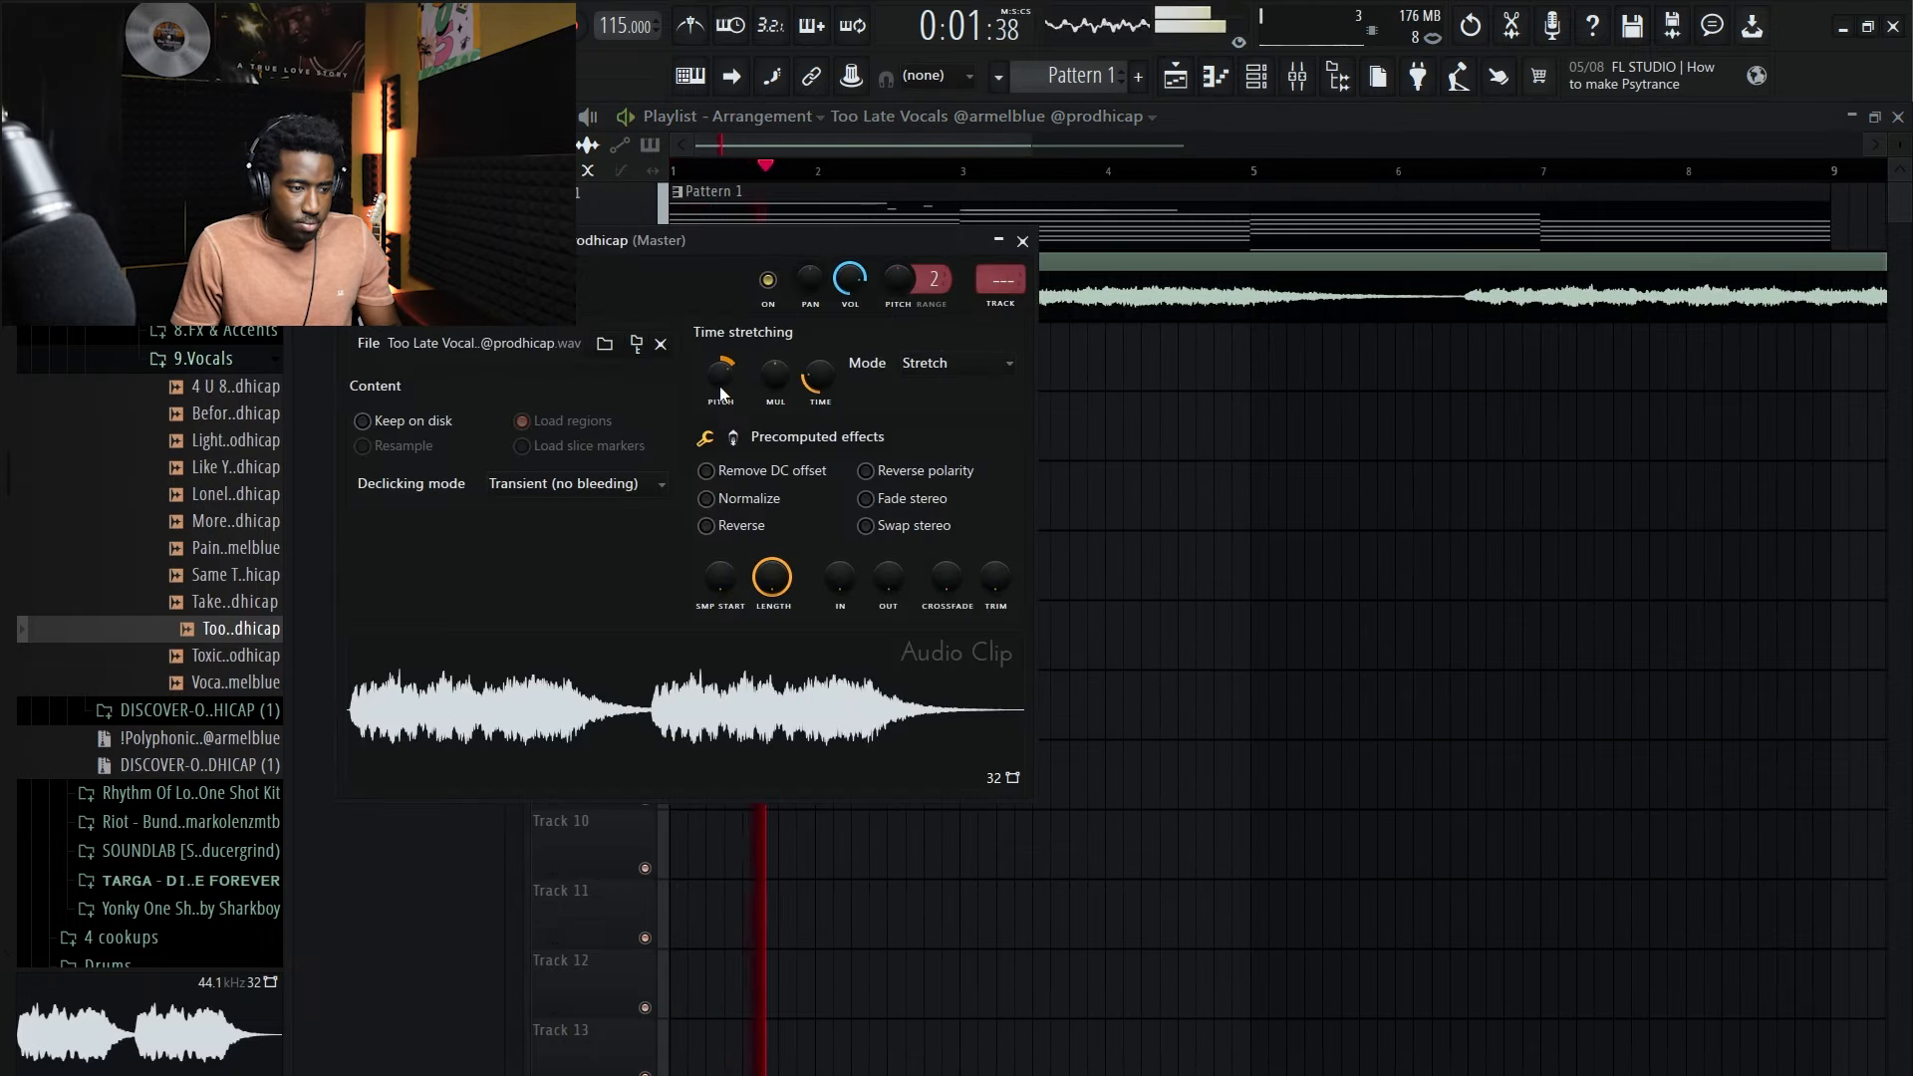
# Step: Raise the Too Late Vocals clip's time-stretching pitch by ear, replaying it against Pattern 1
pyautogui.press('space')
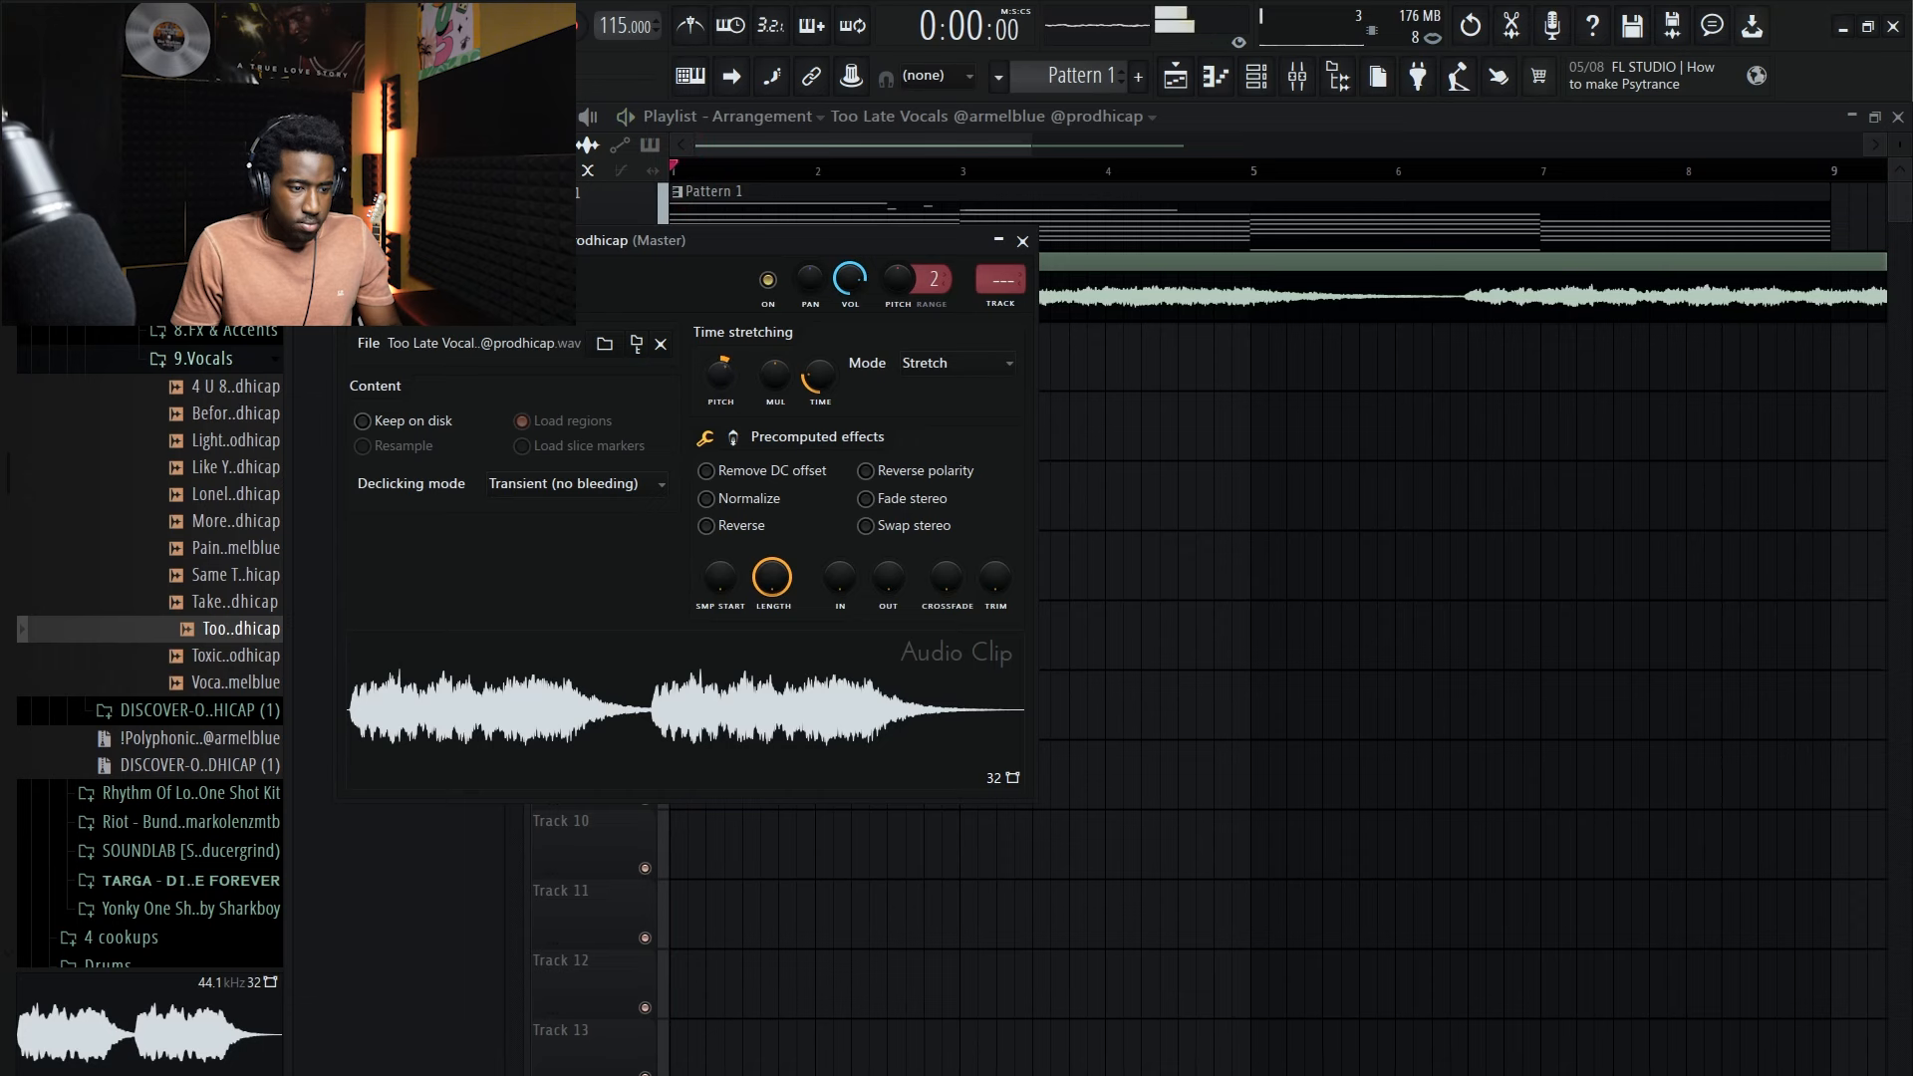
pyautogui.press('space')
pyautogui.press('space')
pyautogui.press('space')
pyautogui.press('space')
pyautogui.moveTo(720, 380); pyautogui.dragTo(720, 371)
pyautogui.press('space')
pyautogui.press('space')
pyautogui.press('space')
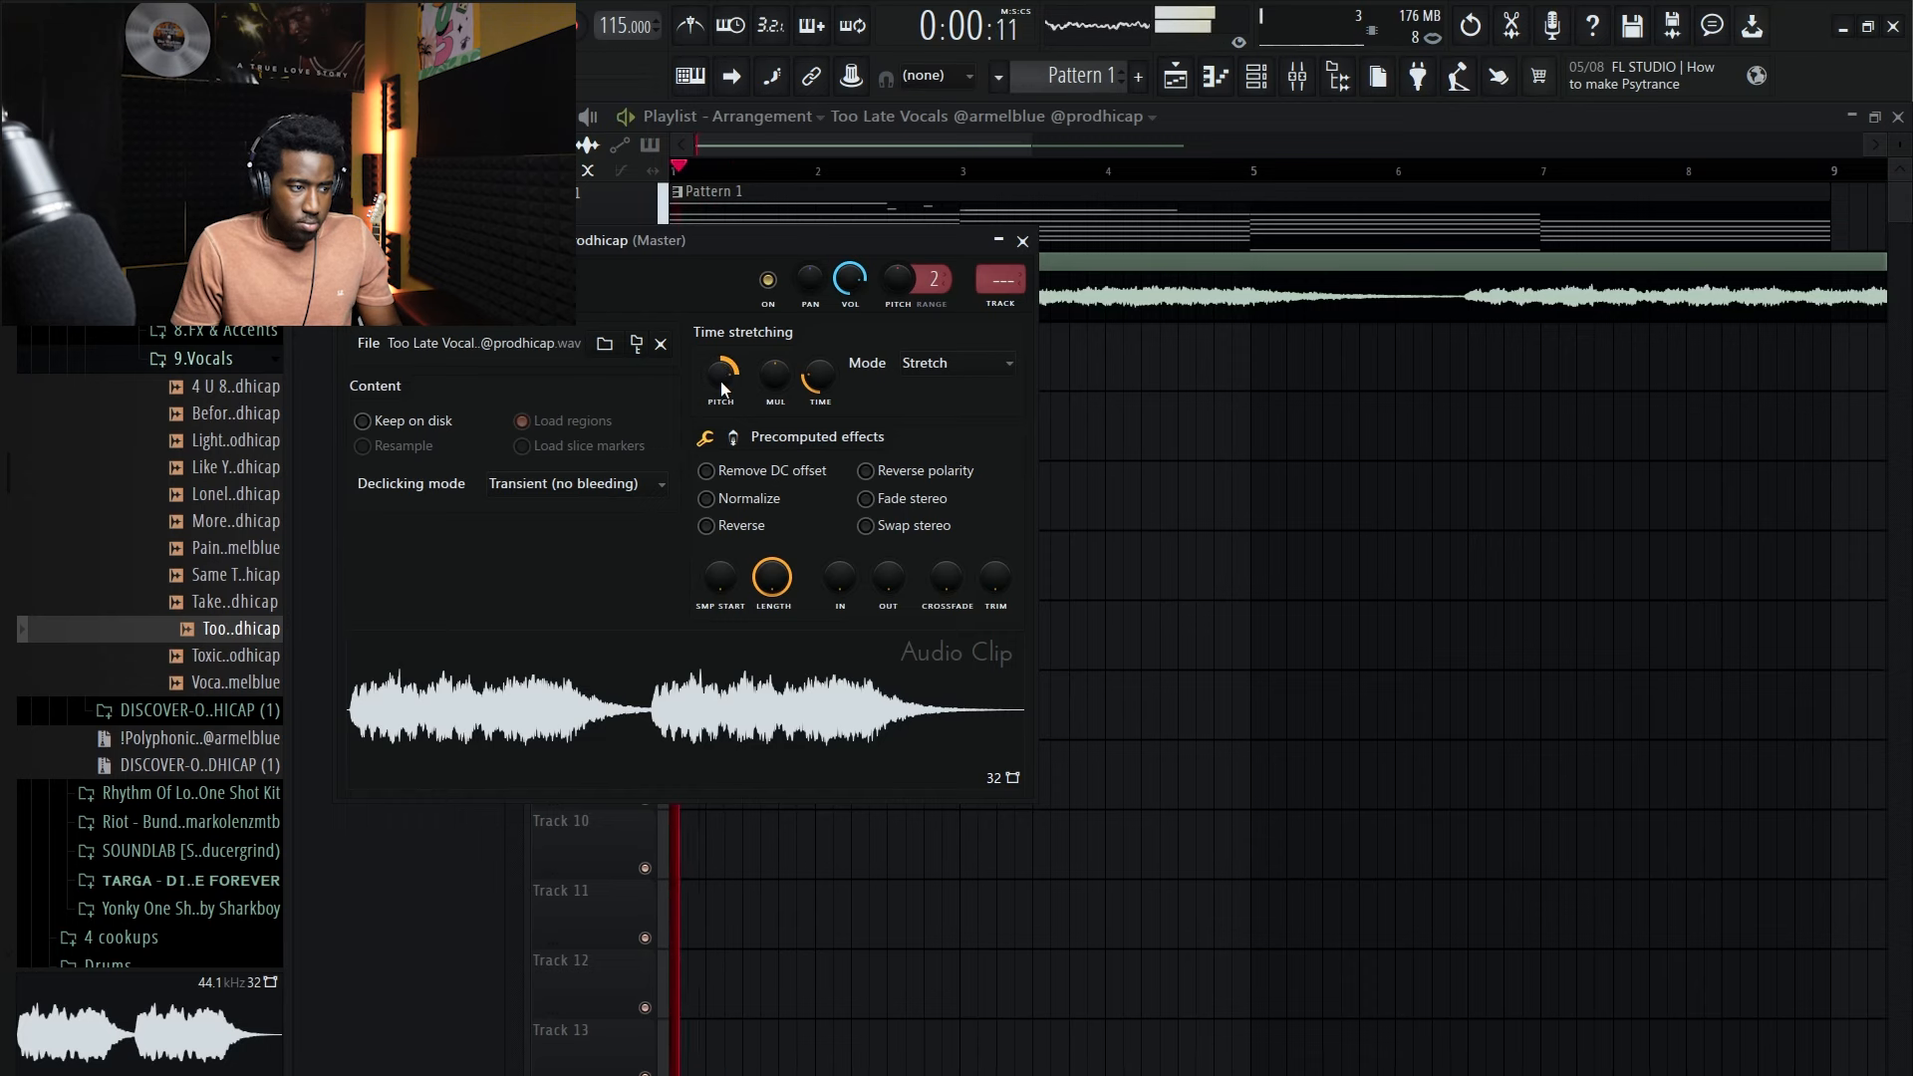
pyautogui.press('Escape')
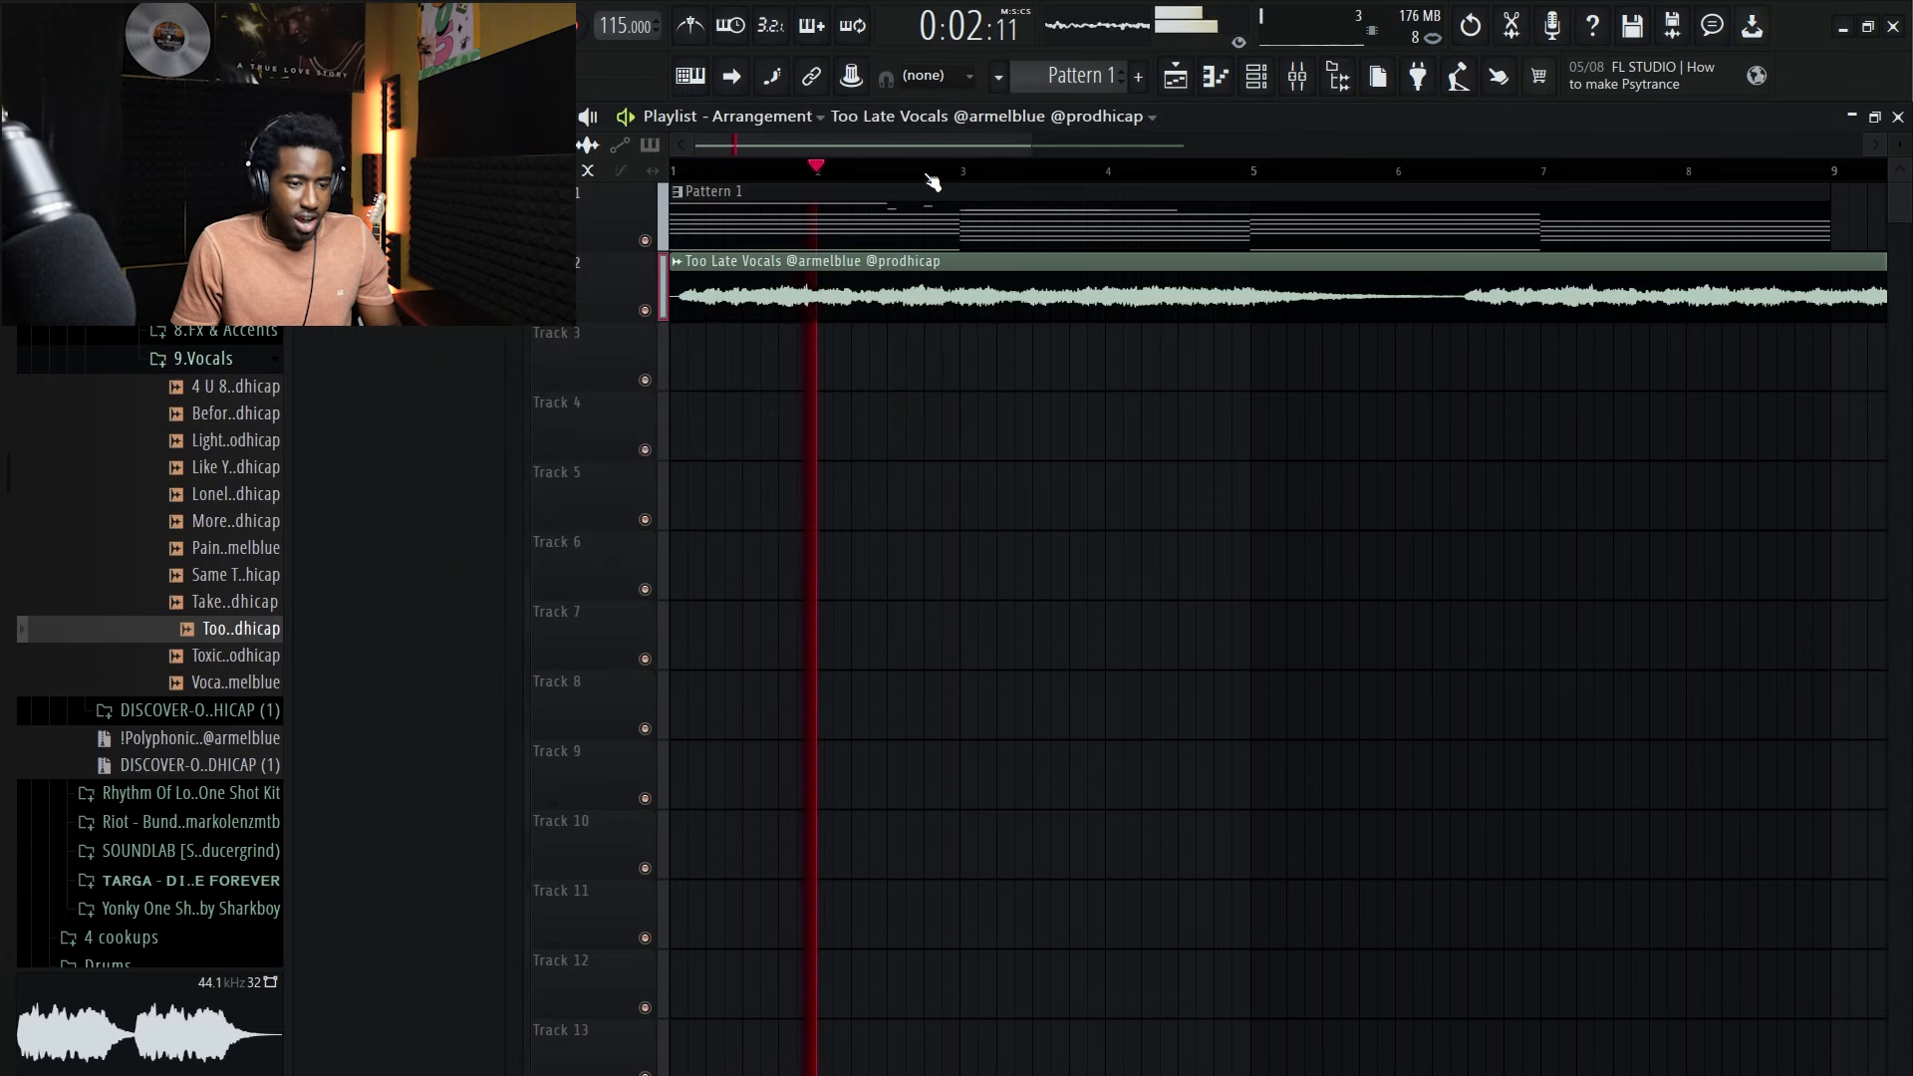
# Step: Play the arrangement, move Pattern 1 and the vocal clip to start at bar 5, and enable the metronome
pyautogui.moveTo(1030, 146); pyautogui.dragTo(1275, 147)
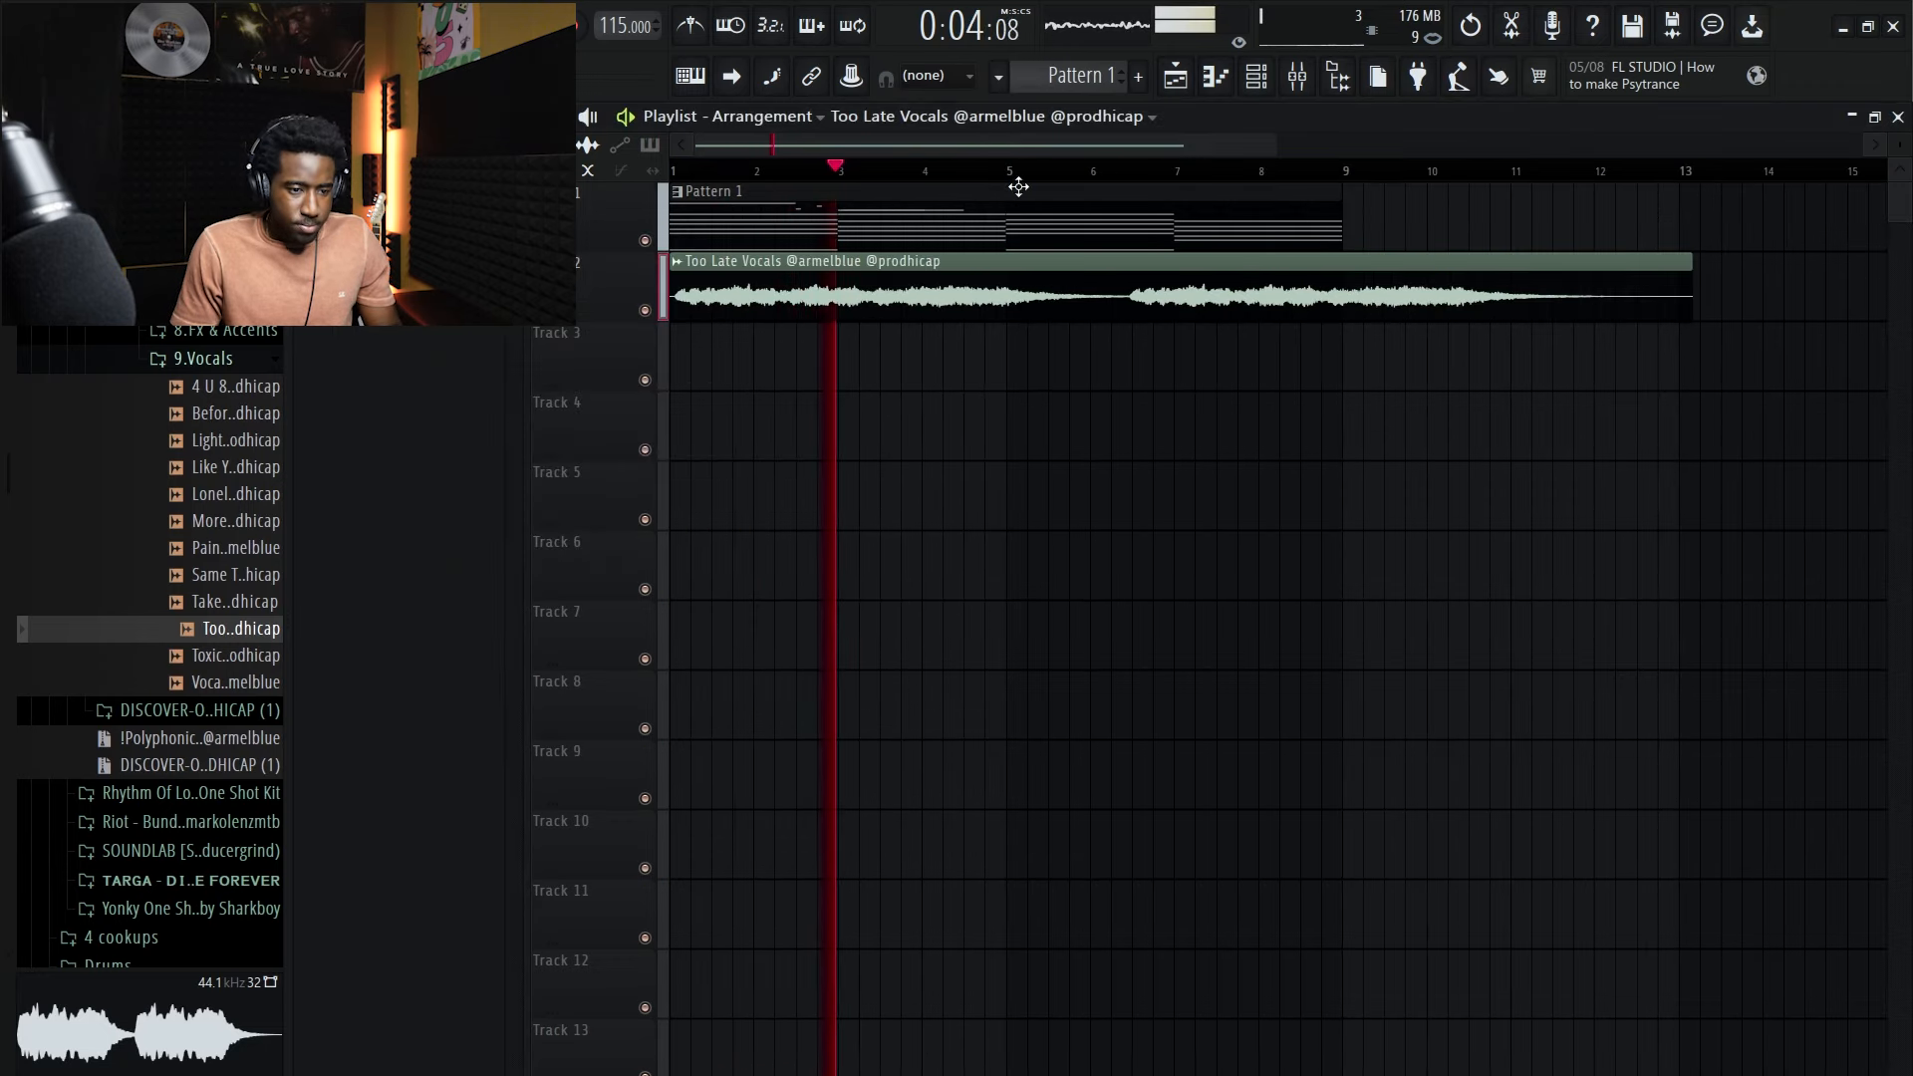
pyautogui.moveTo(1275, 147)
pyautogui.mouseDown()
pyautogui.moveTo(1334, 172)
pyautogui.moveTo(1298, 173)
pyautogui.mouseUp()
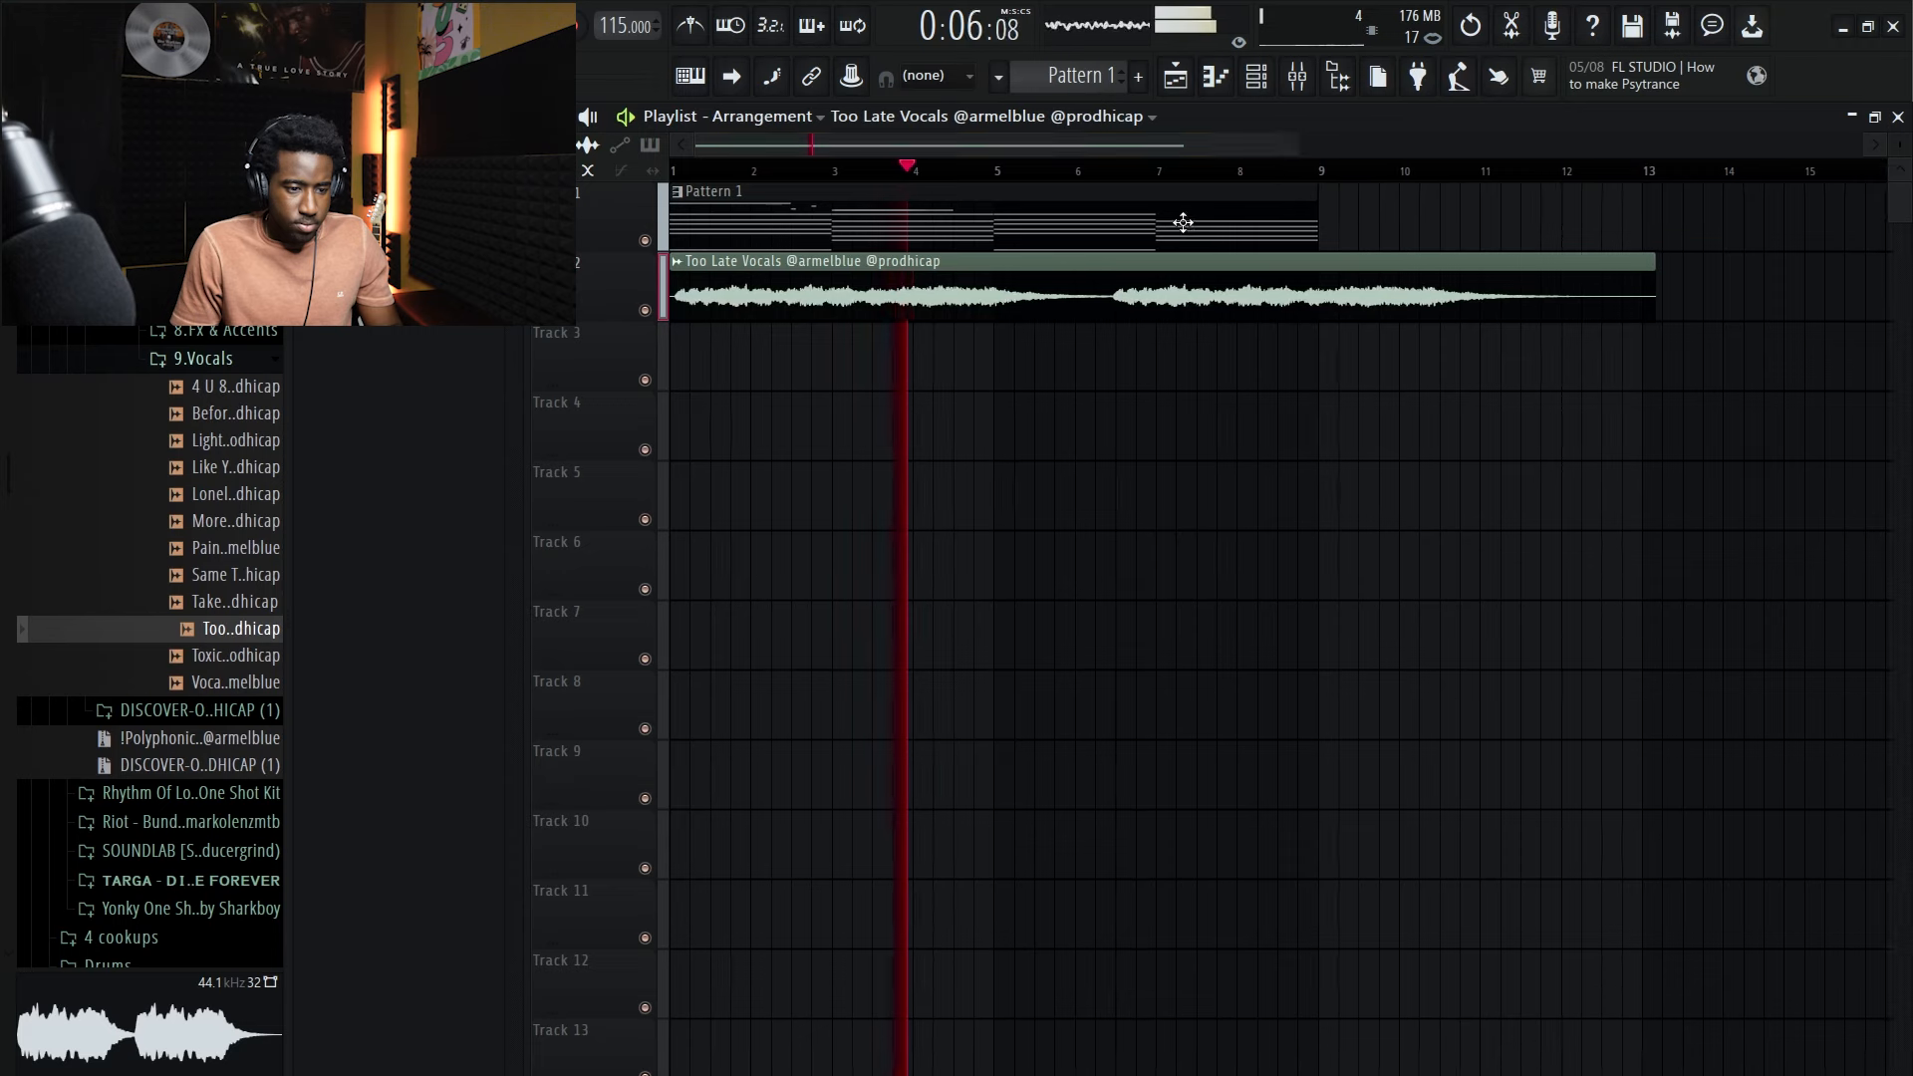
pyautogui.press('space')
pyautogui.moveTo(837, 231)
pyautogui.mouseDown()
pyautogui.moveTo(1261, 242)
pyautogui.moveTo(1155, 229)
pyautogui.mouseUp()
pyautogui.moveTo(772, 255); pyautogui.dragTo(1115, 257)
pyautogui.moveTo(1218, 141); pyautogui.dragTo(885, 185)
pyautogui.moveTo(941, 308); pyautogui.dragTo(847, 290)
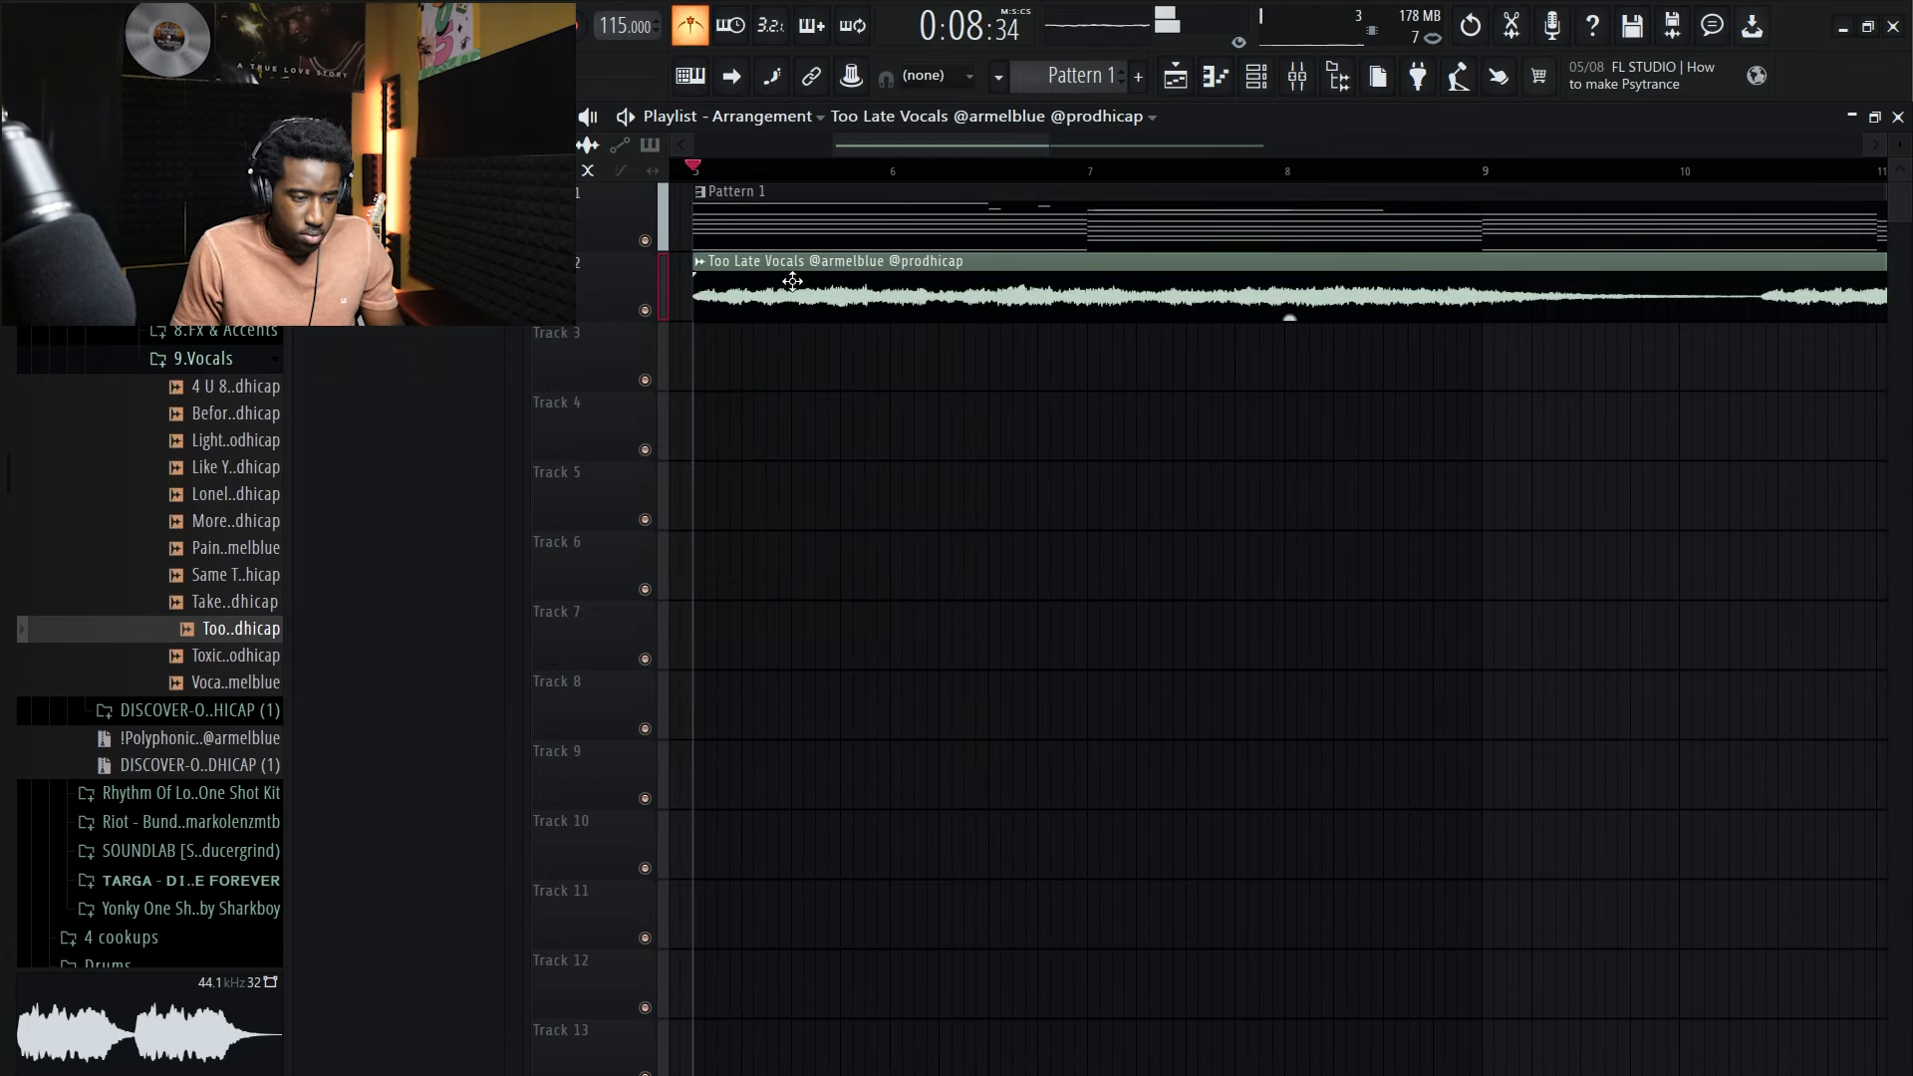
# Step: Increase the vocal clip's stretch time by ear until its first phrase spans about eight bars
pyautogui.doubleClick(790, 282)
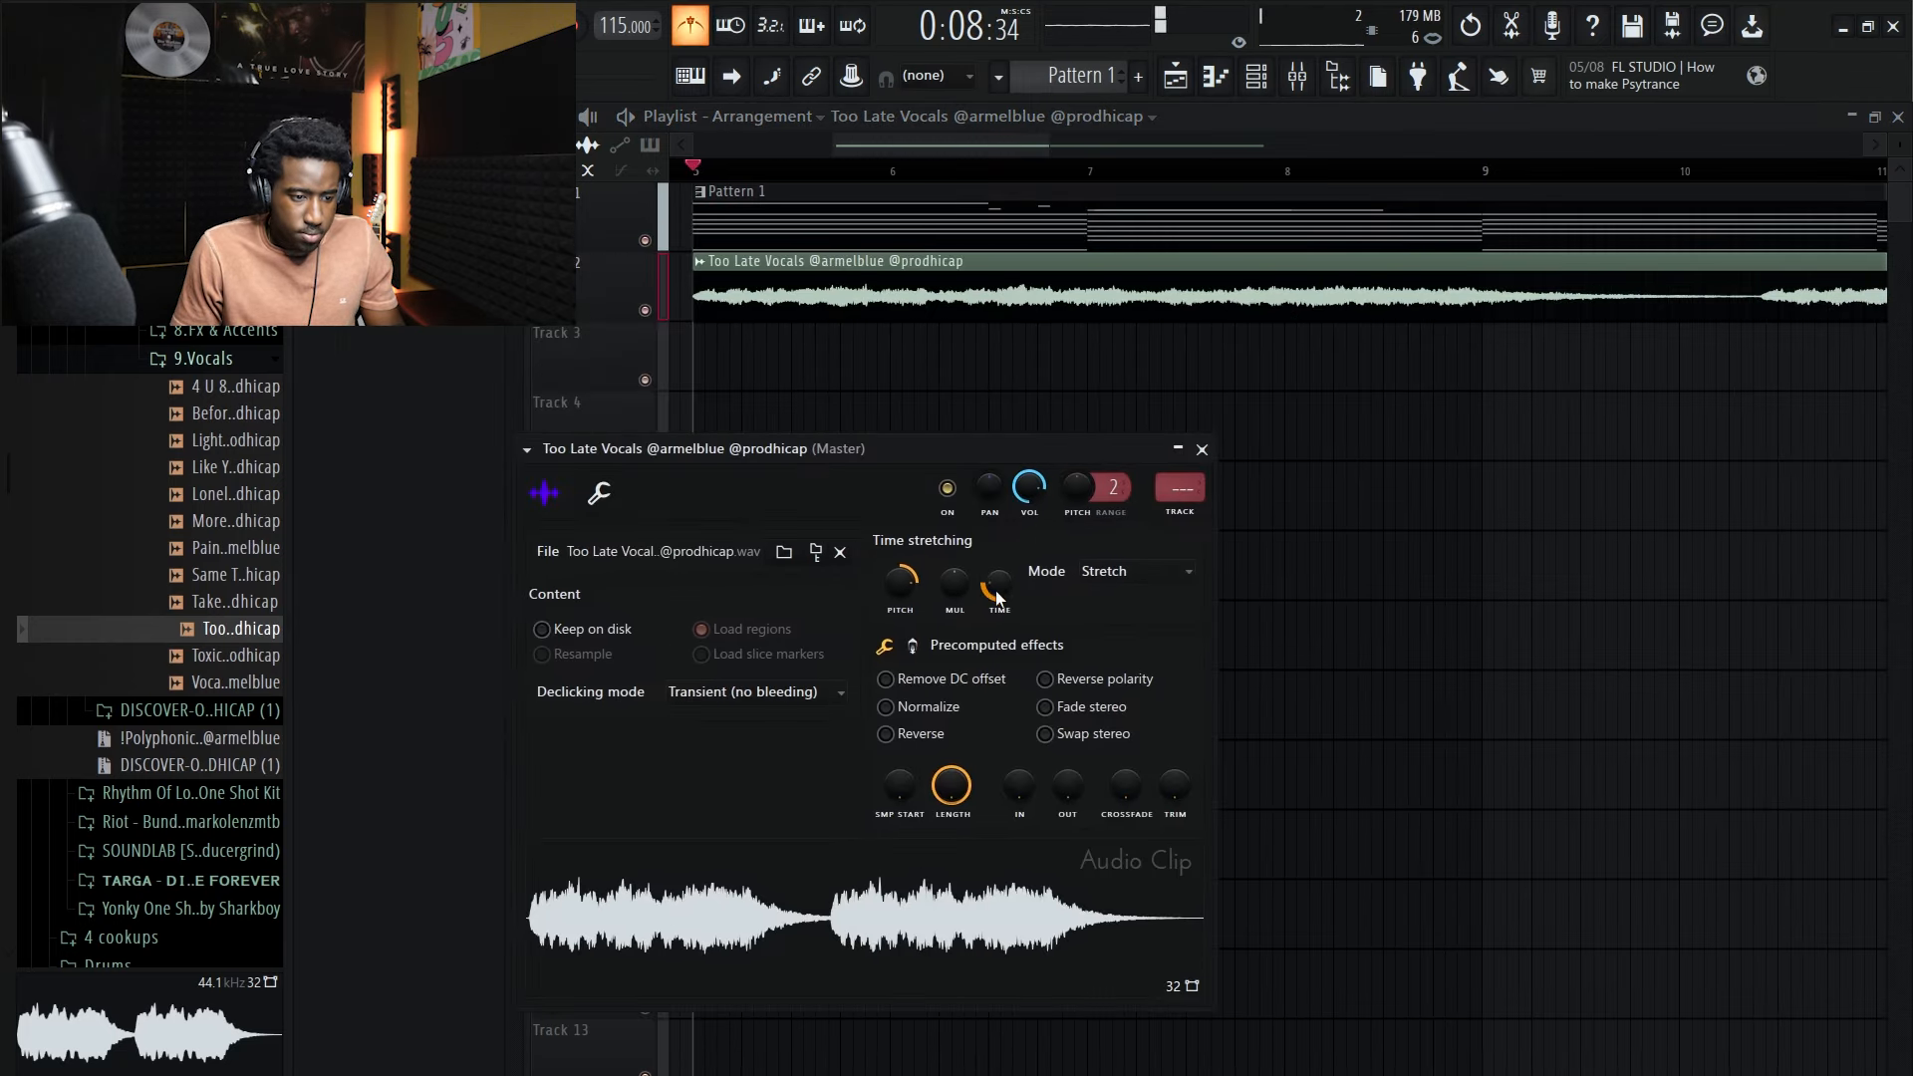
pyautogui.press('space')
pyautogui.scroll(2, 999, 600)
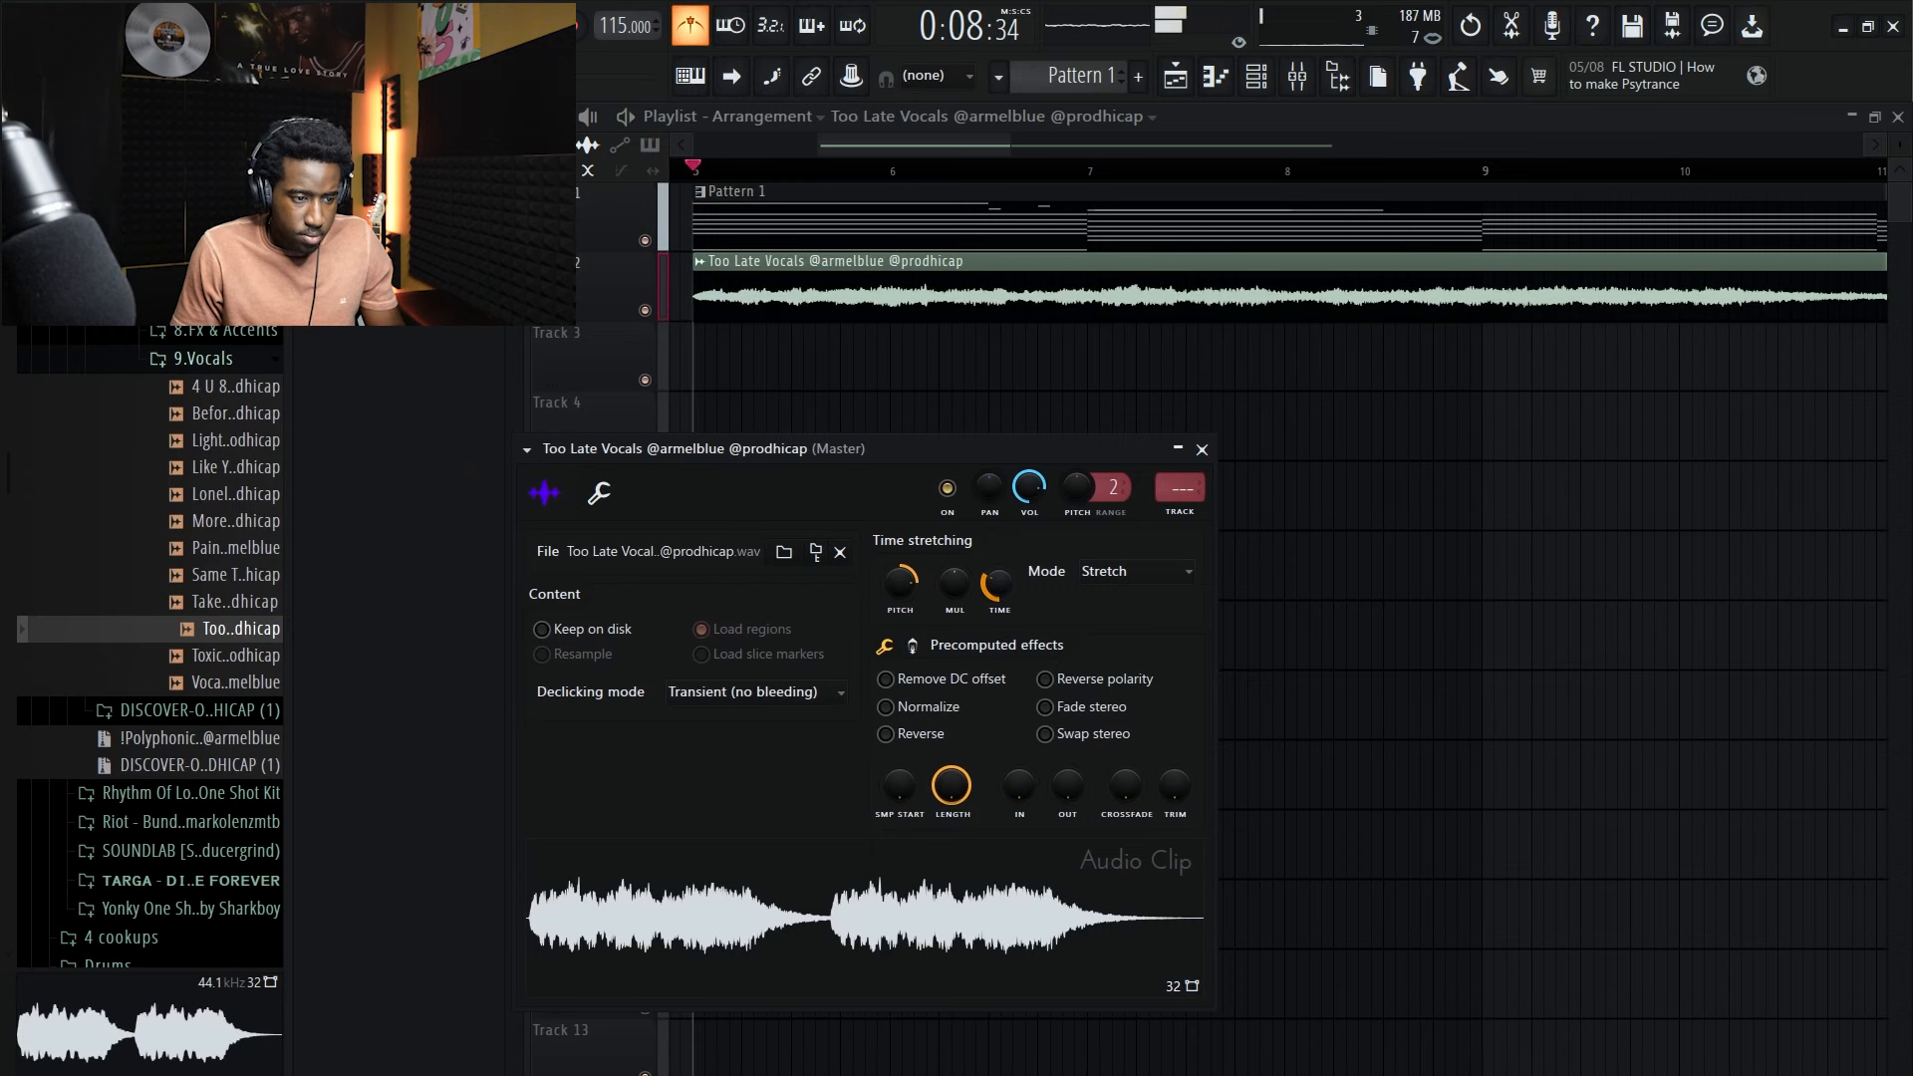
pyautogui.press('space')
pyautogui.scroll(2, 991, 598)
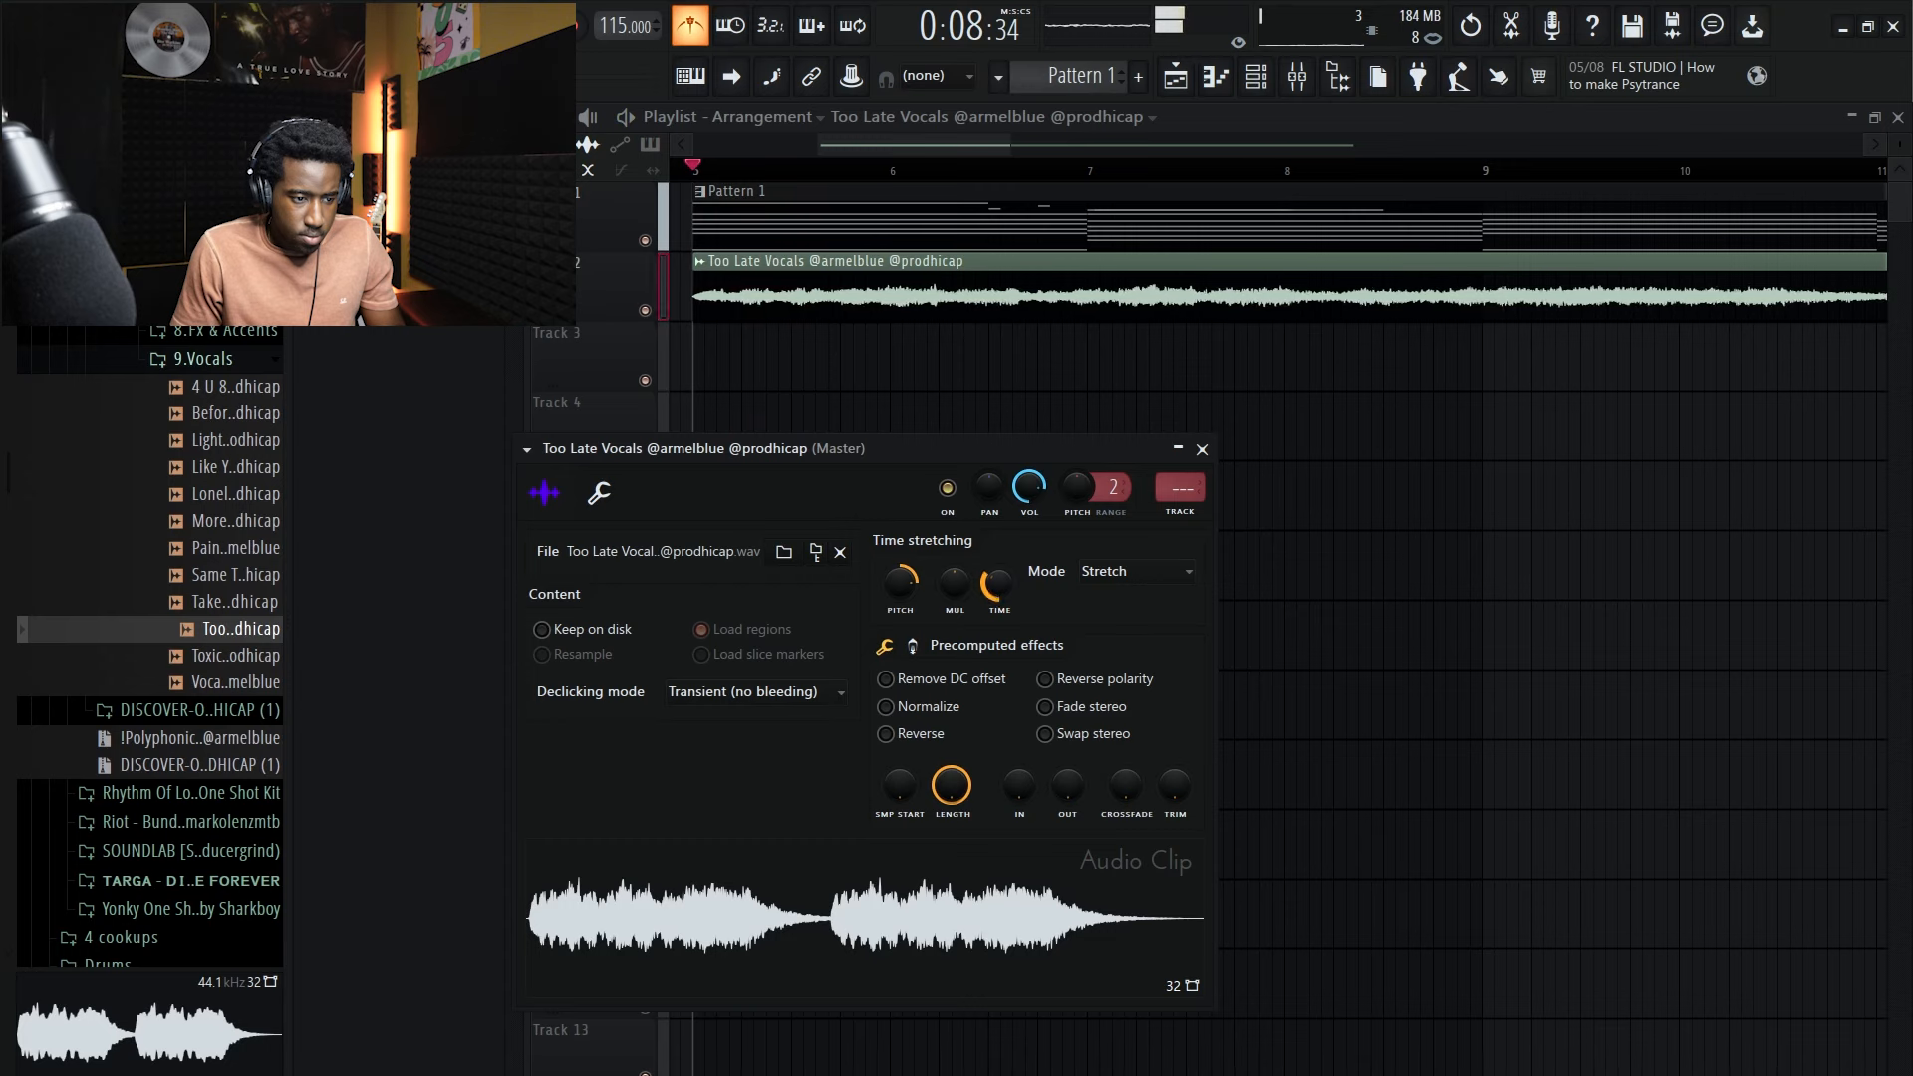
pyautogui.press('space')
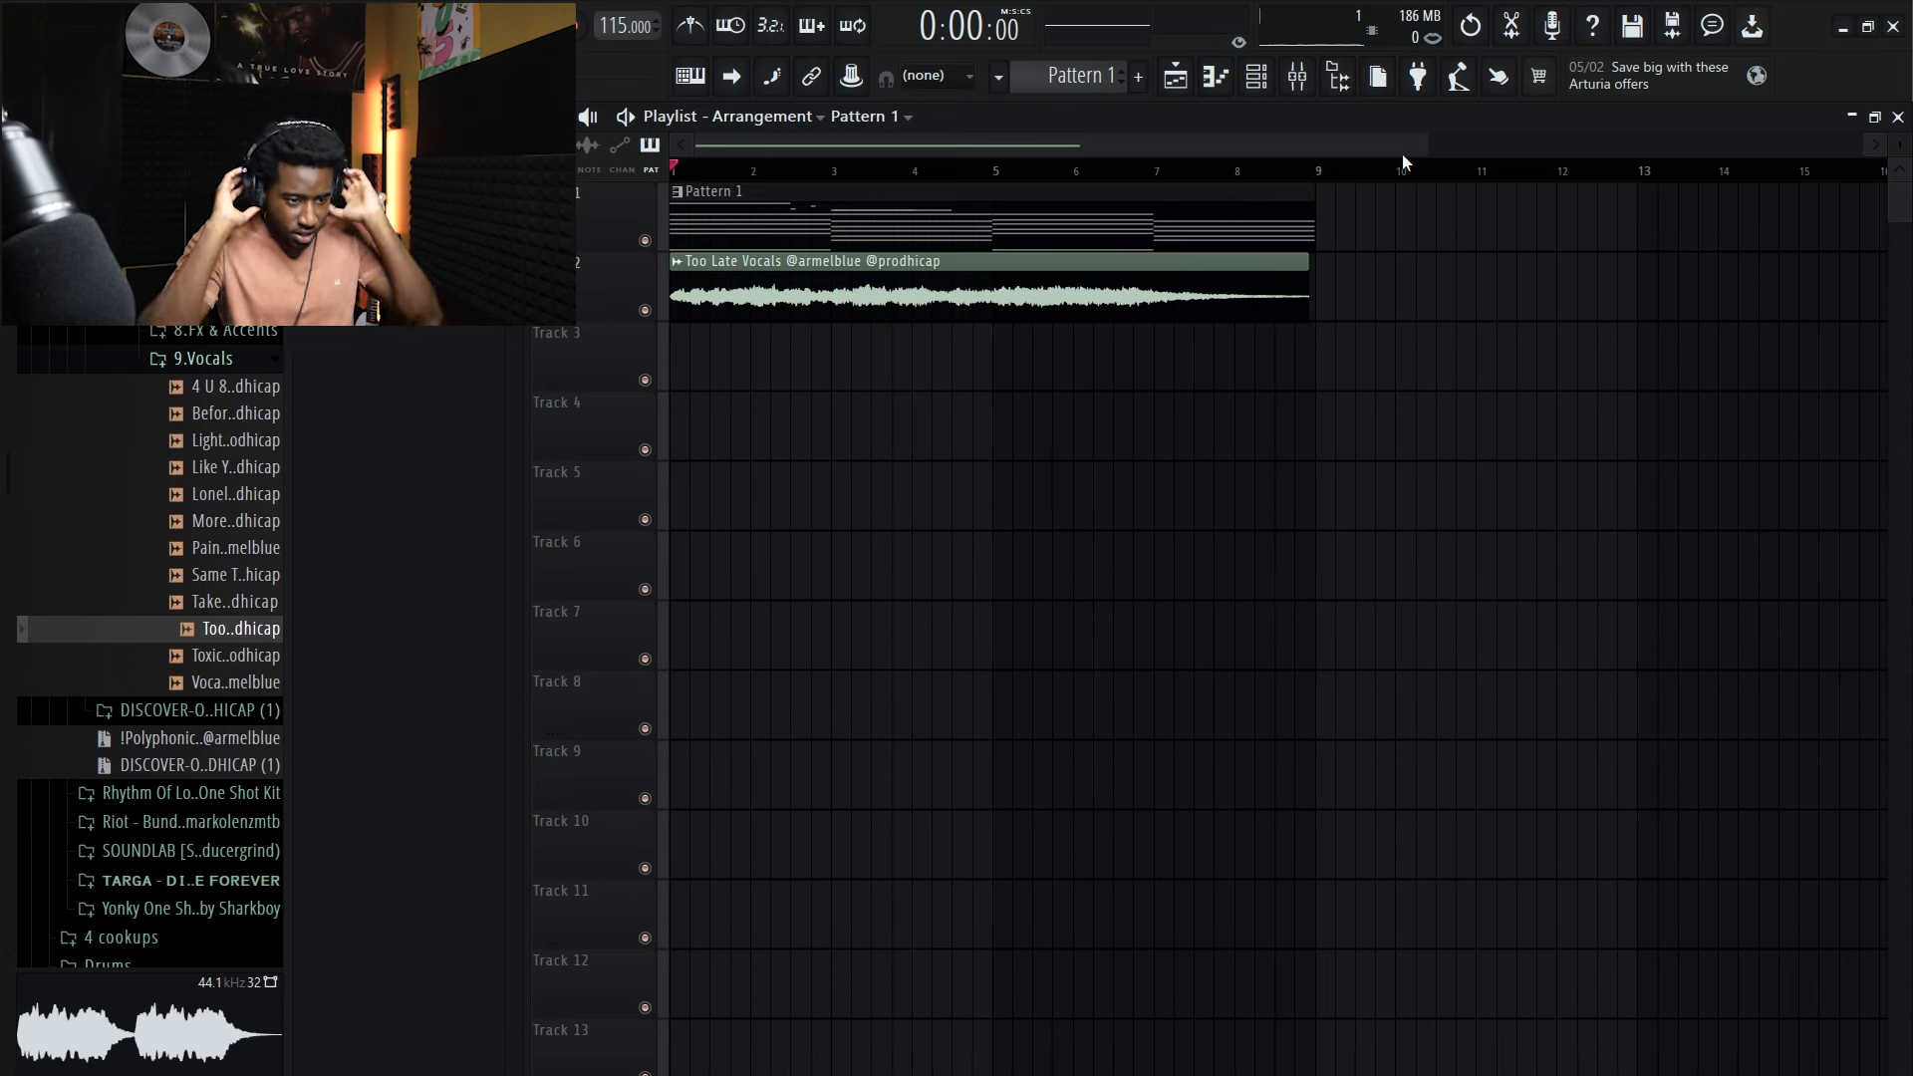
# Step: Audition the Reese and Short bass samples in the 1.Bass folder
pyautogui.click(1256, 76)
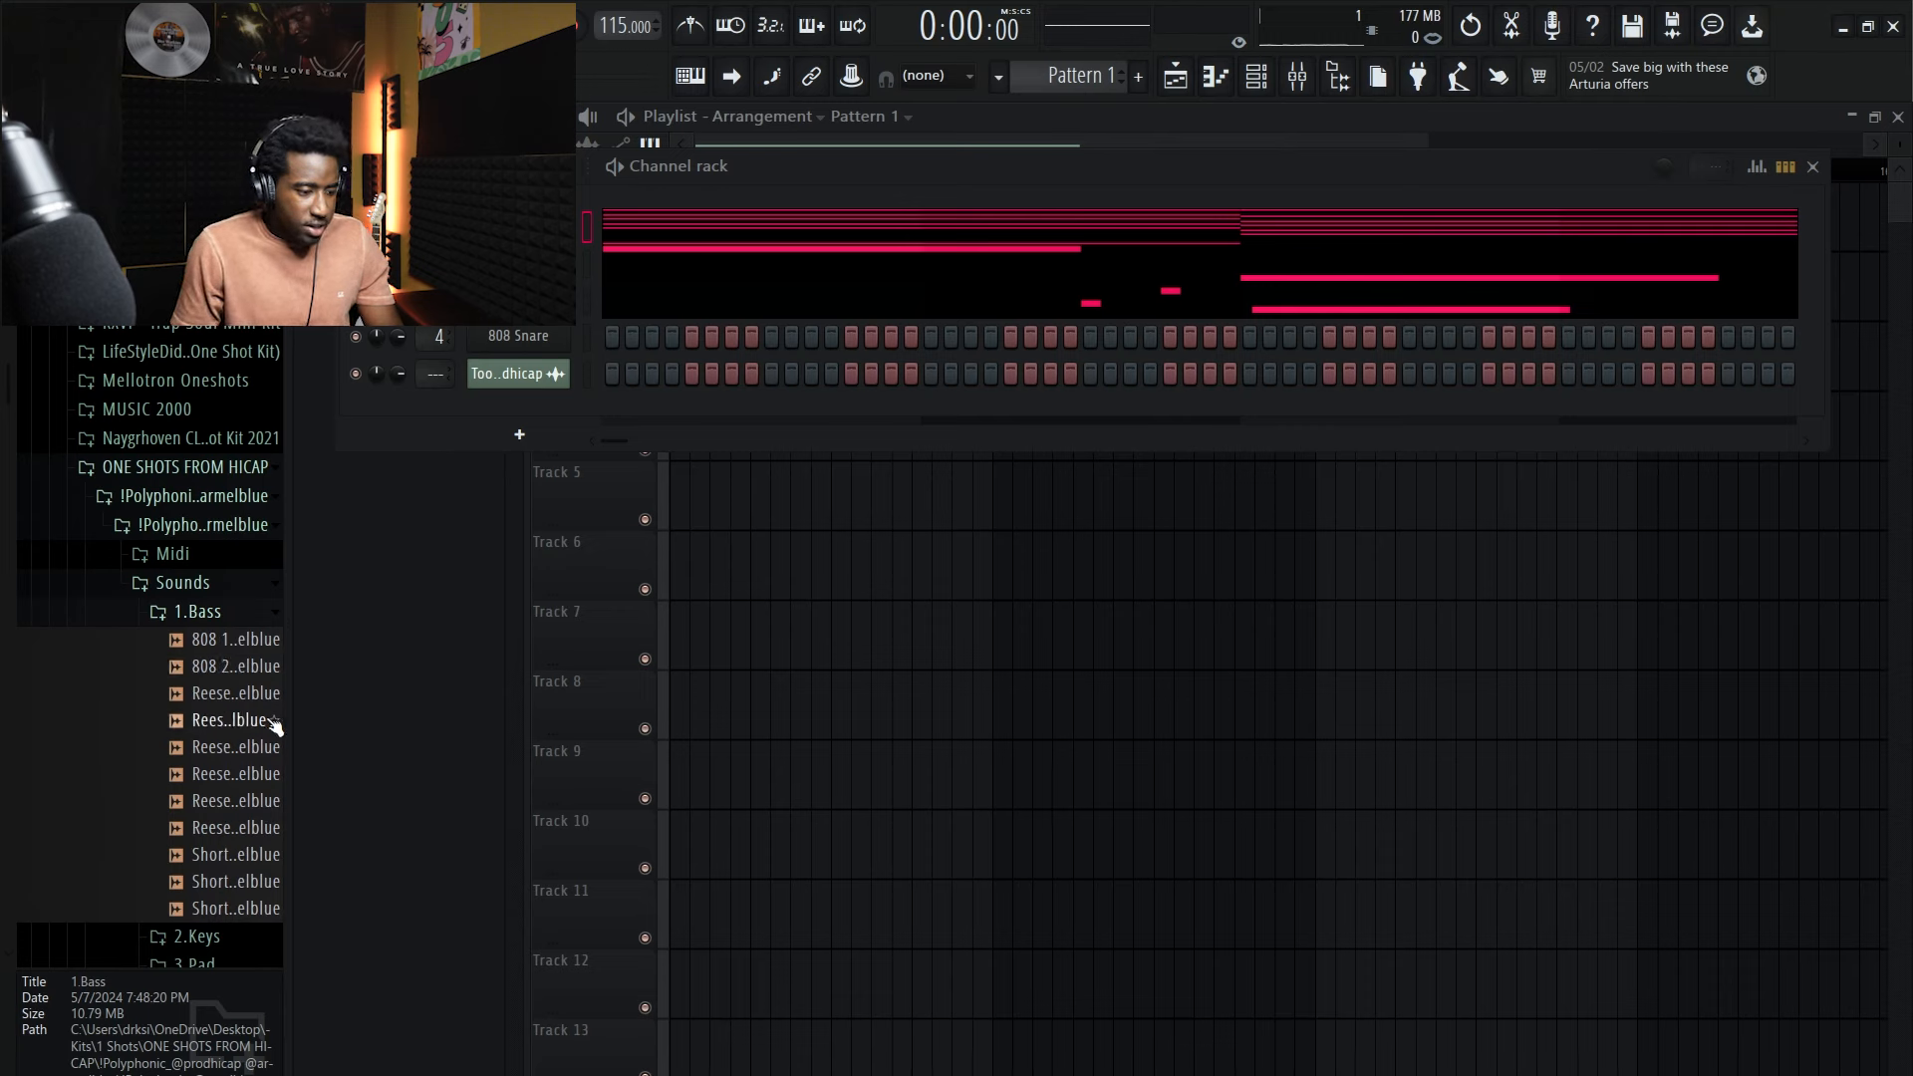
pyautogui.click(265, 704)
pyautogui.click(199, 722)
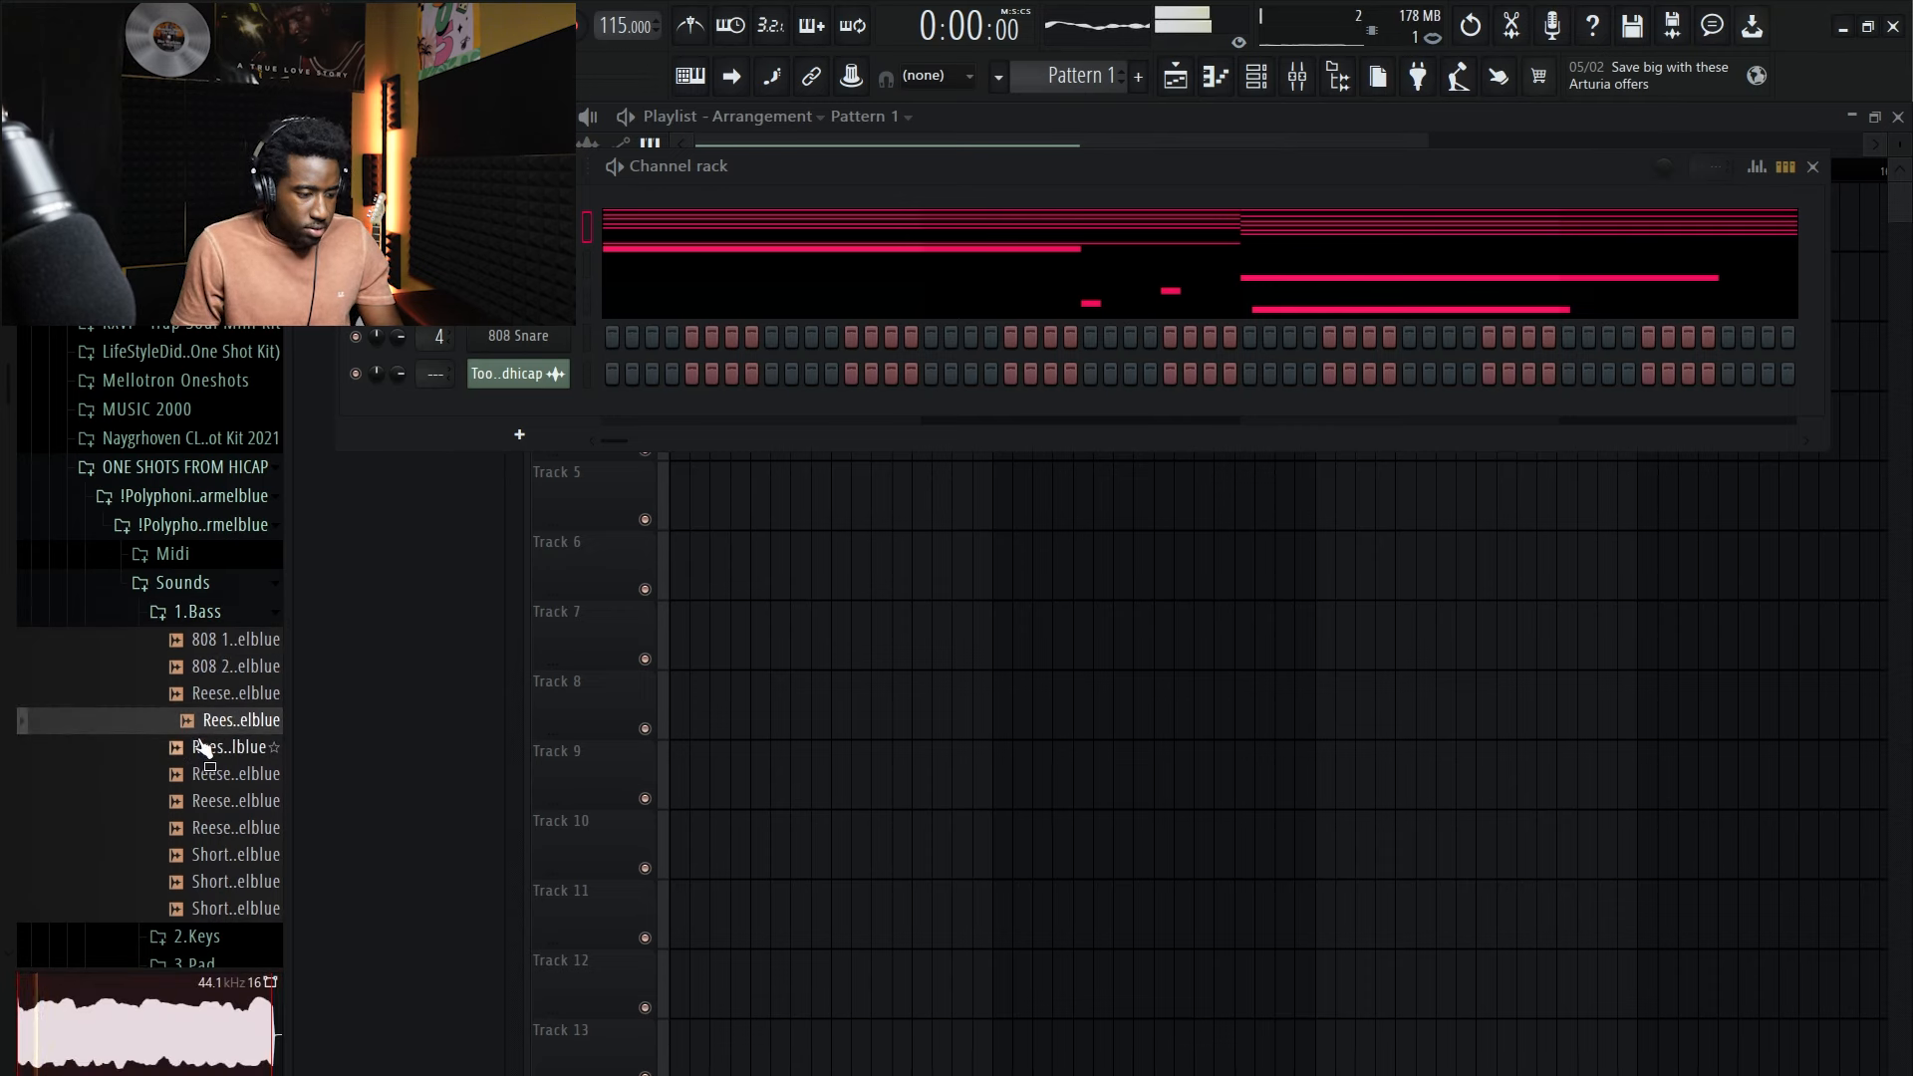
pyautogui.click(204, 748)
pyautogui.click(209, 775)
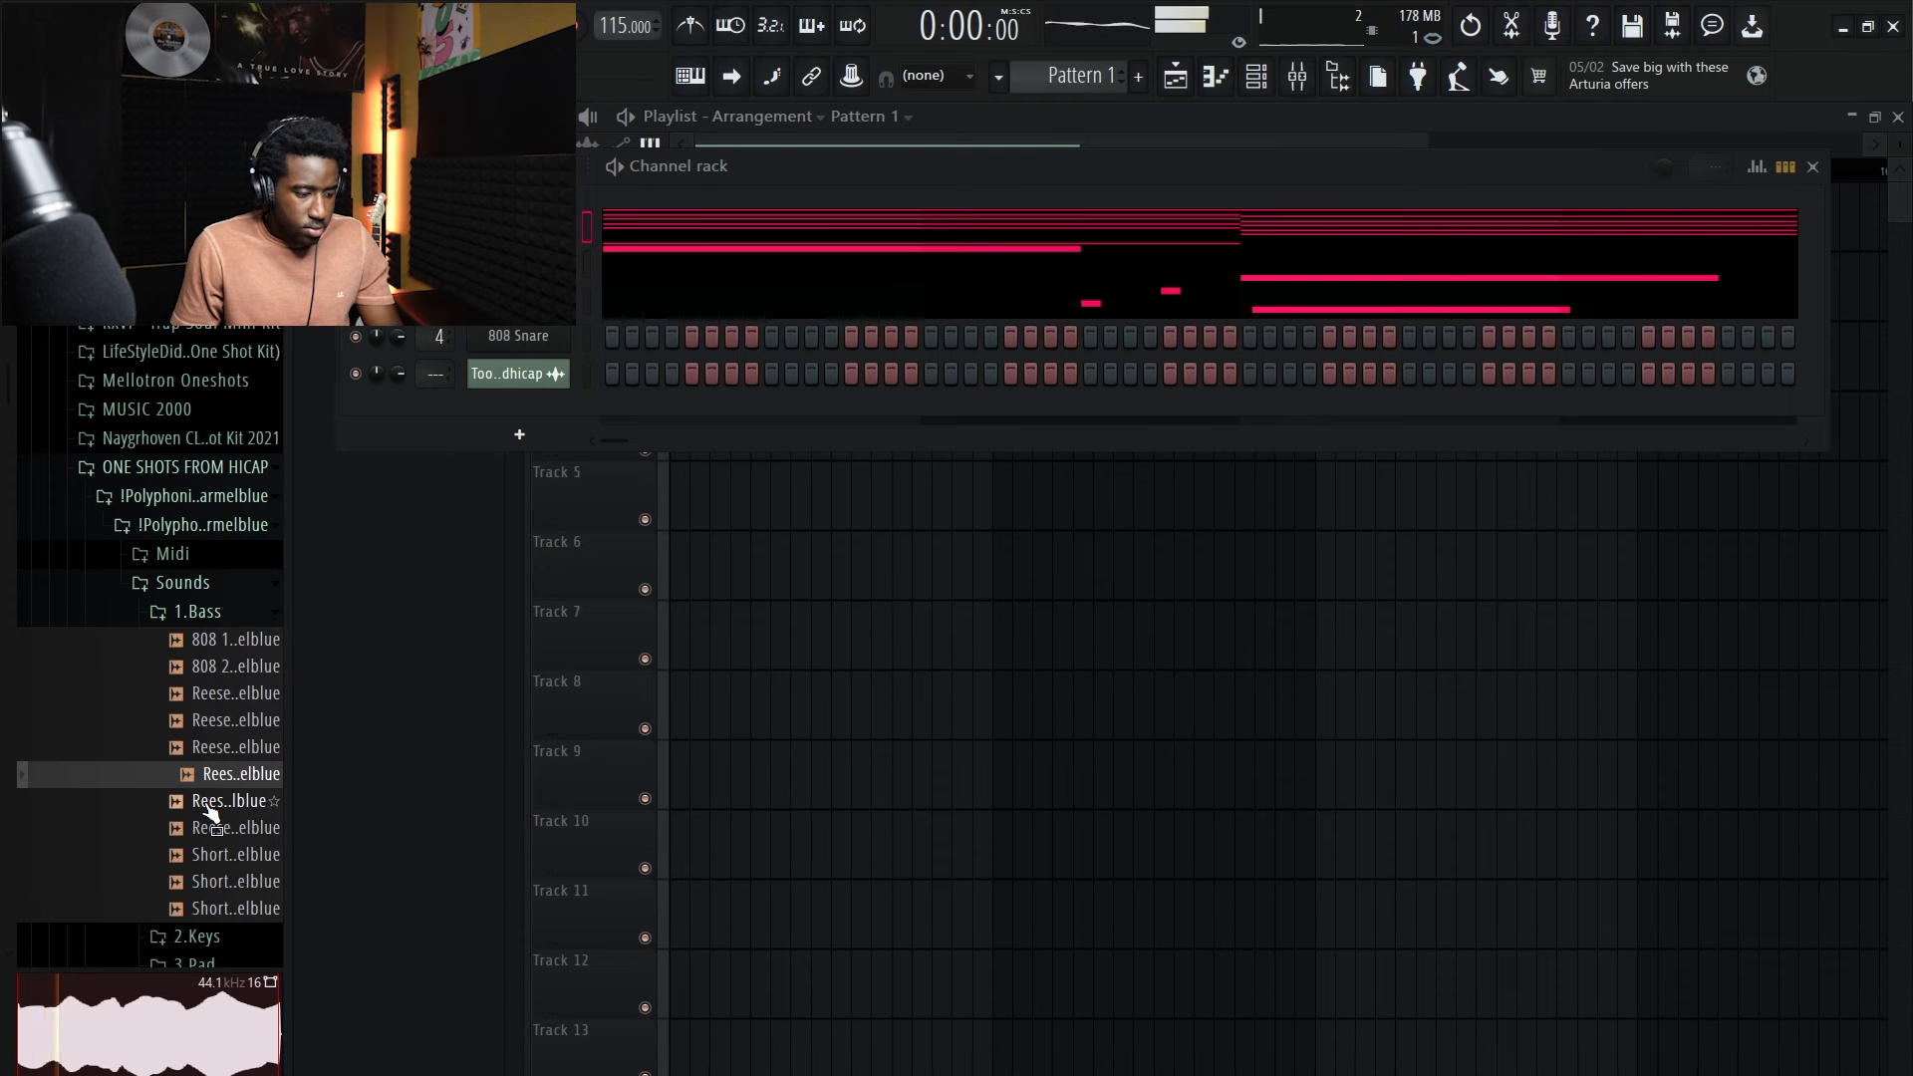
pyautogui.click(207, 805)
pyautogui.click(212, 829)
pyautogui.click(215, 856)
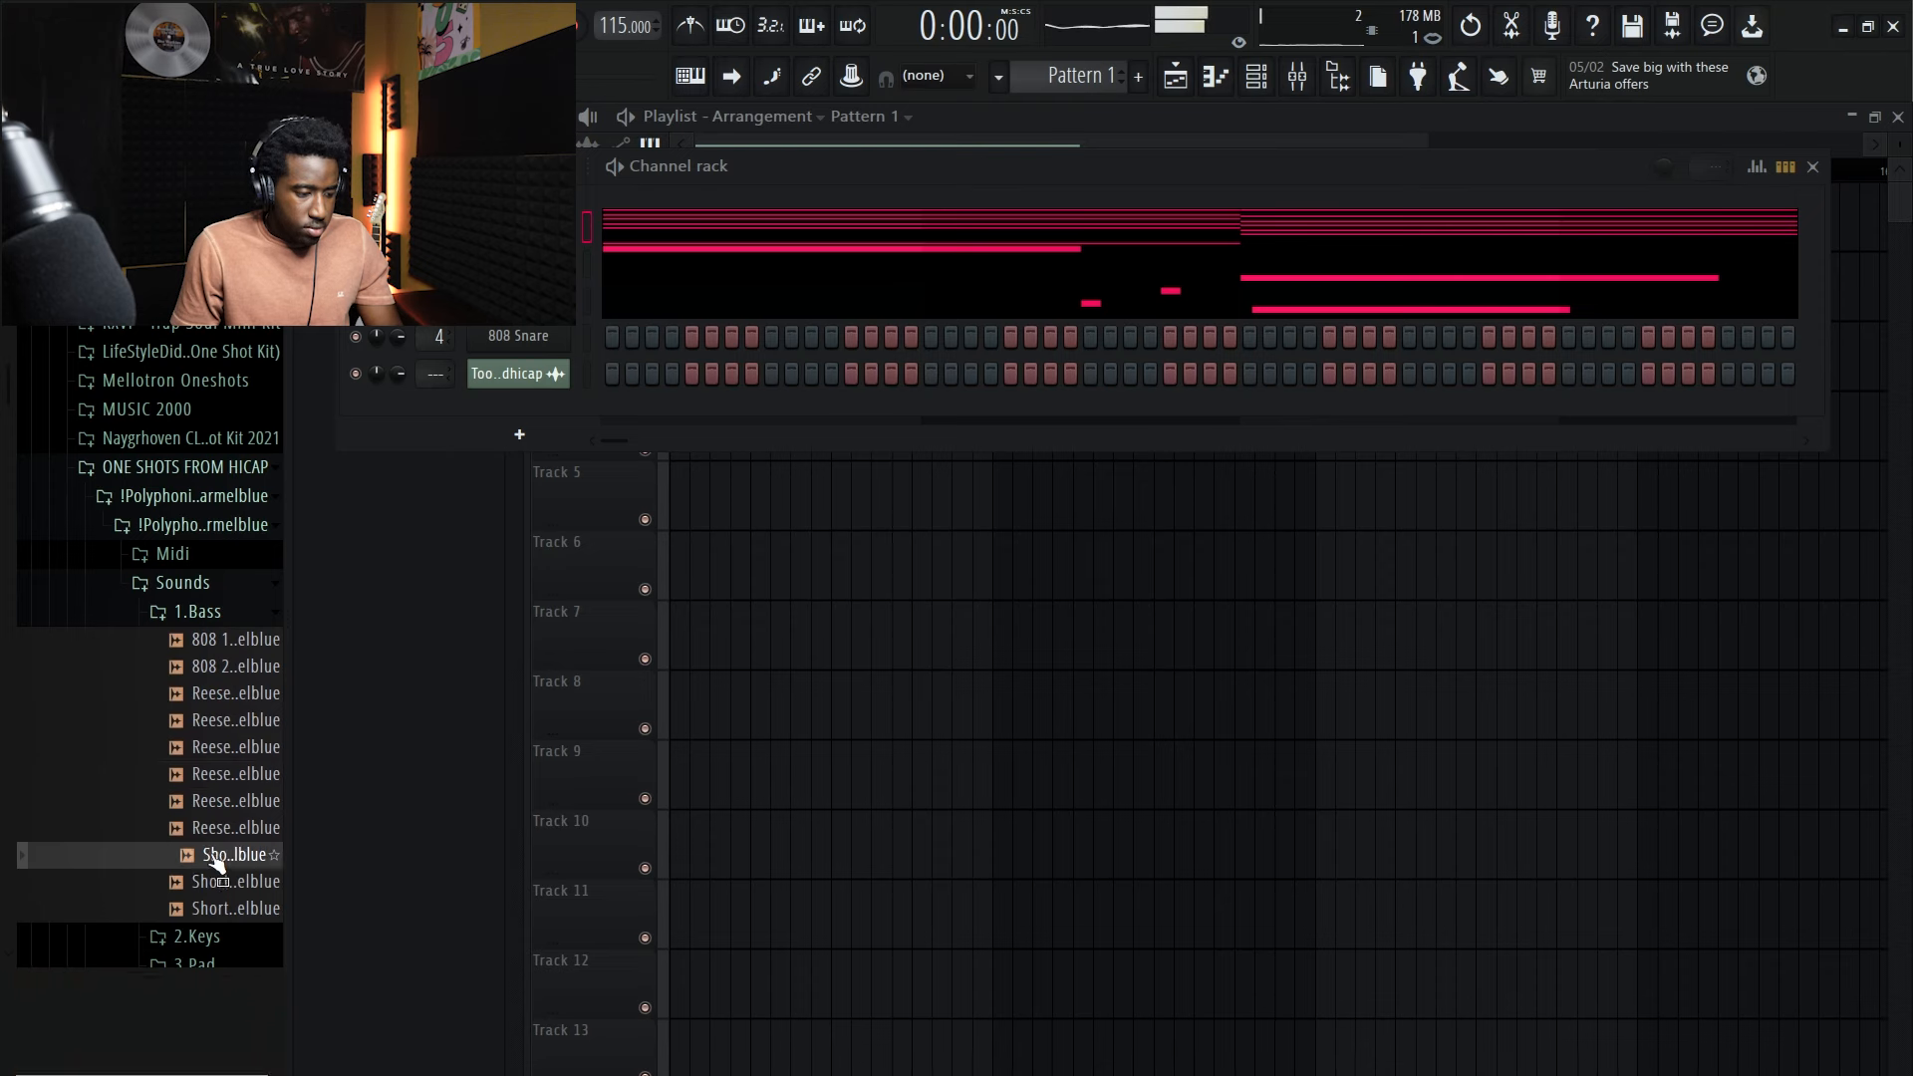
# Step: Load the Reese 4 sample in place of the 808 Snare channel and create a new pattern named bass
pyautogui.click(213, 829)
pyautogui.click(209, 801)
pyautogui.click(217, 777)
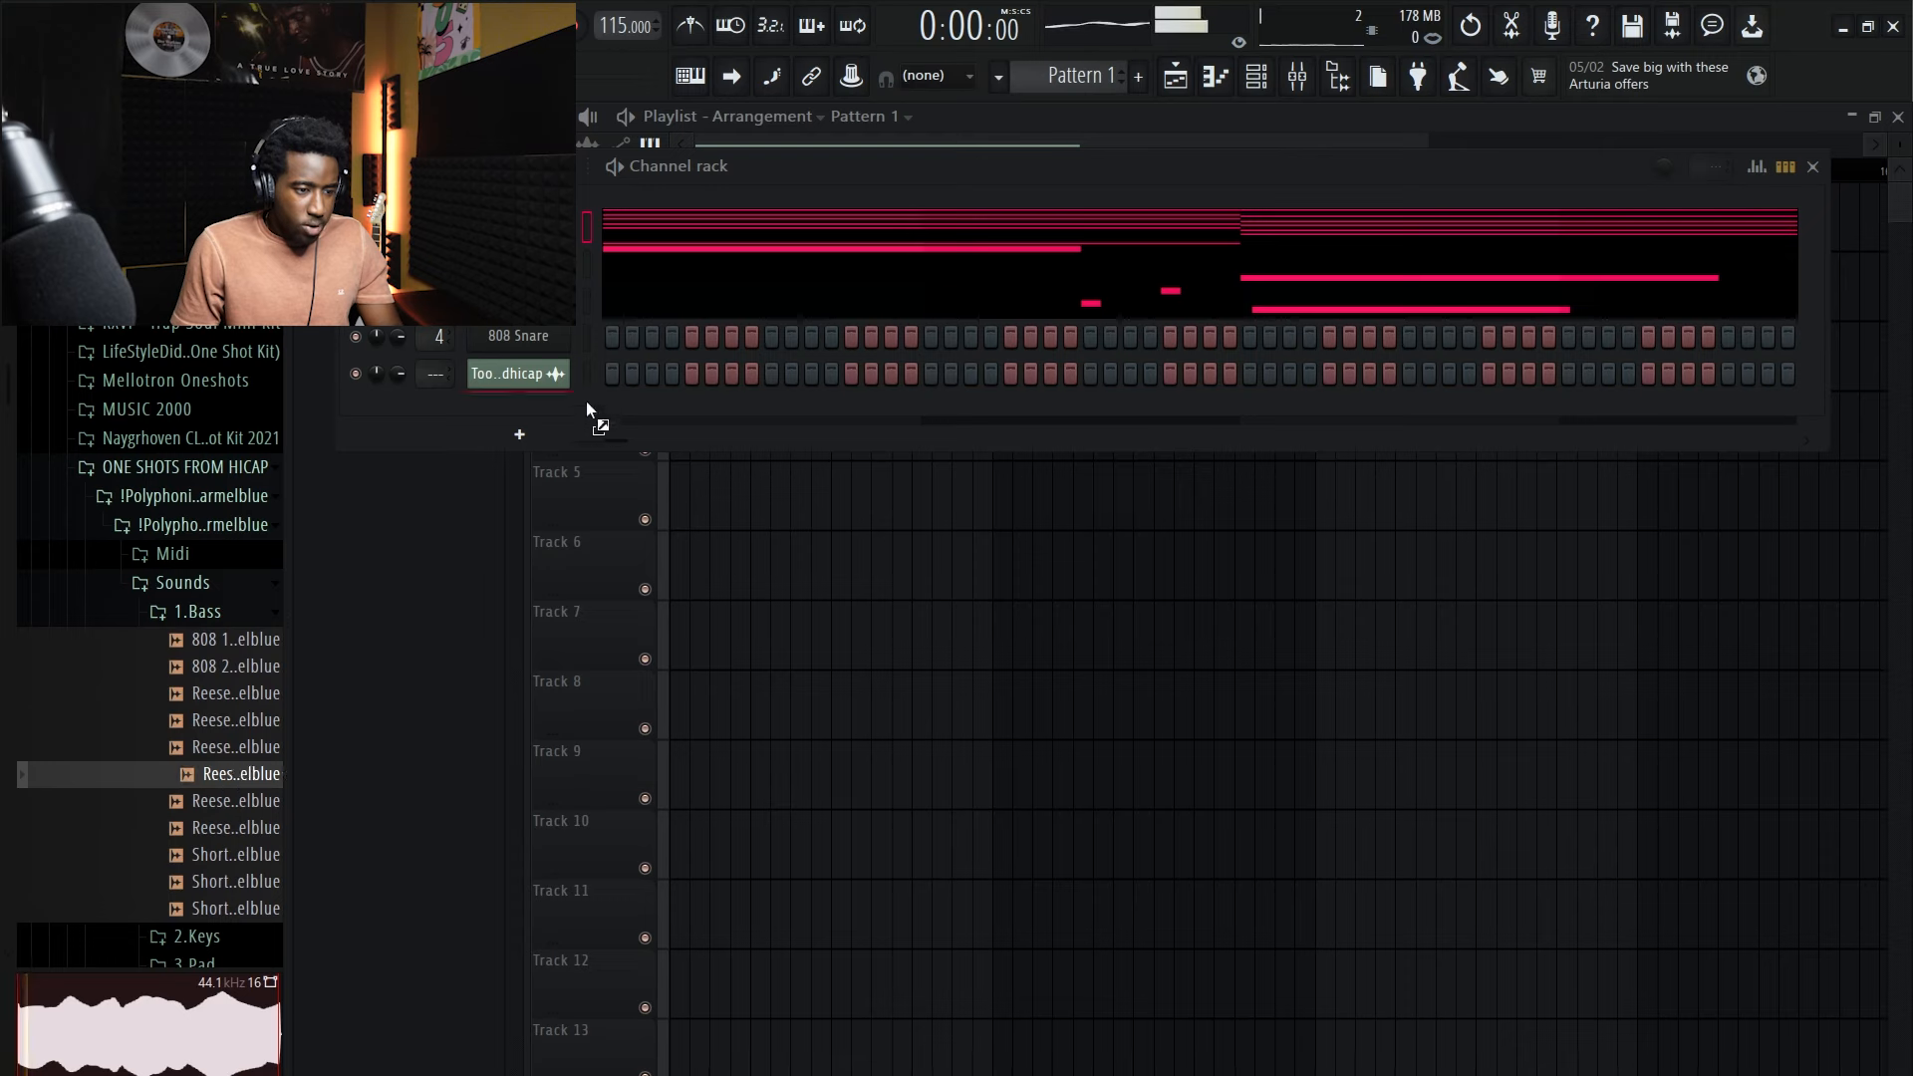
pyautogui.click(1256, 77)
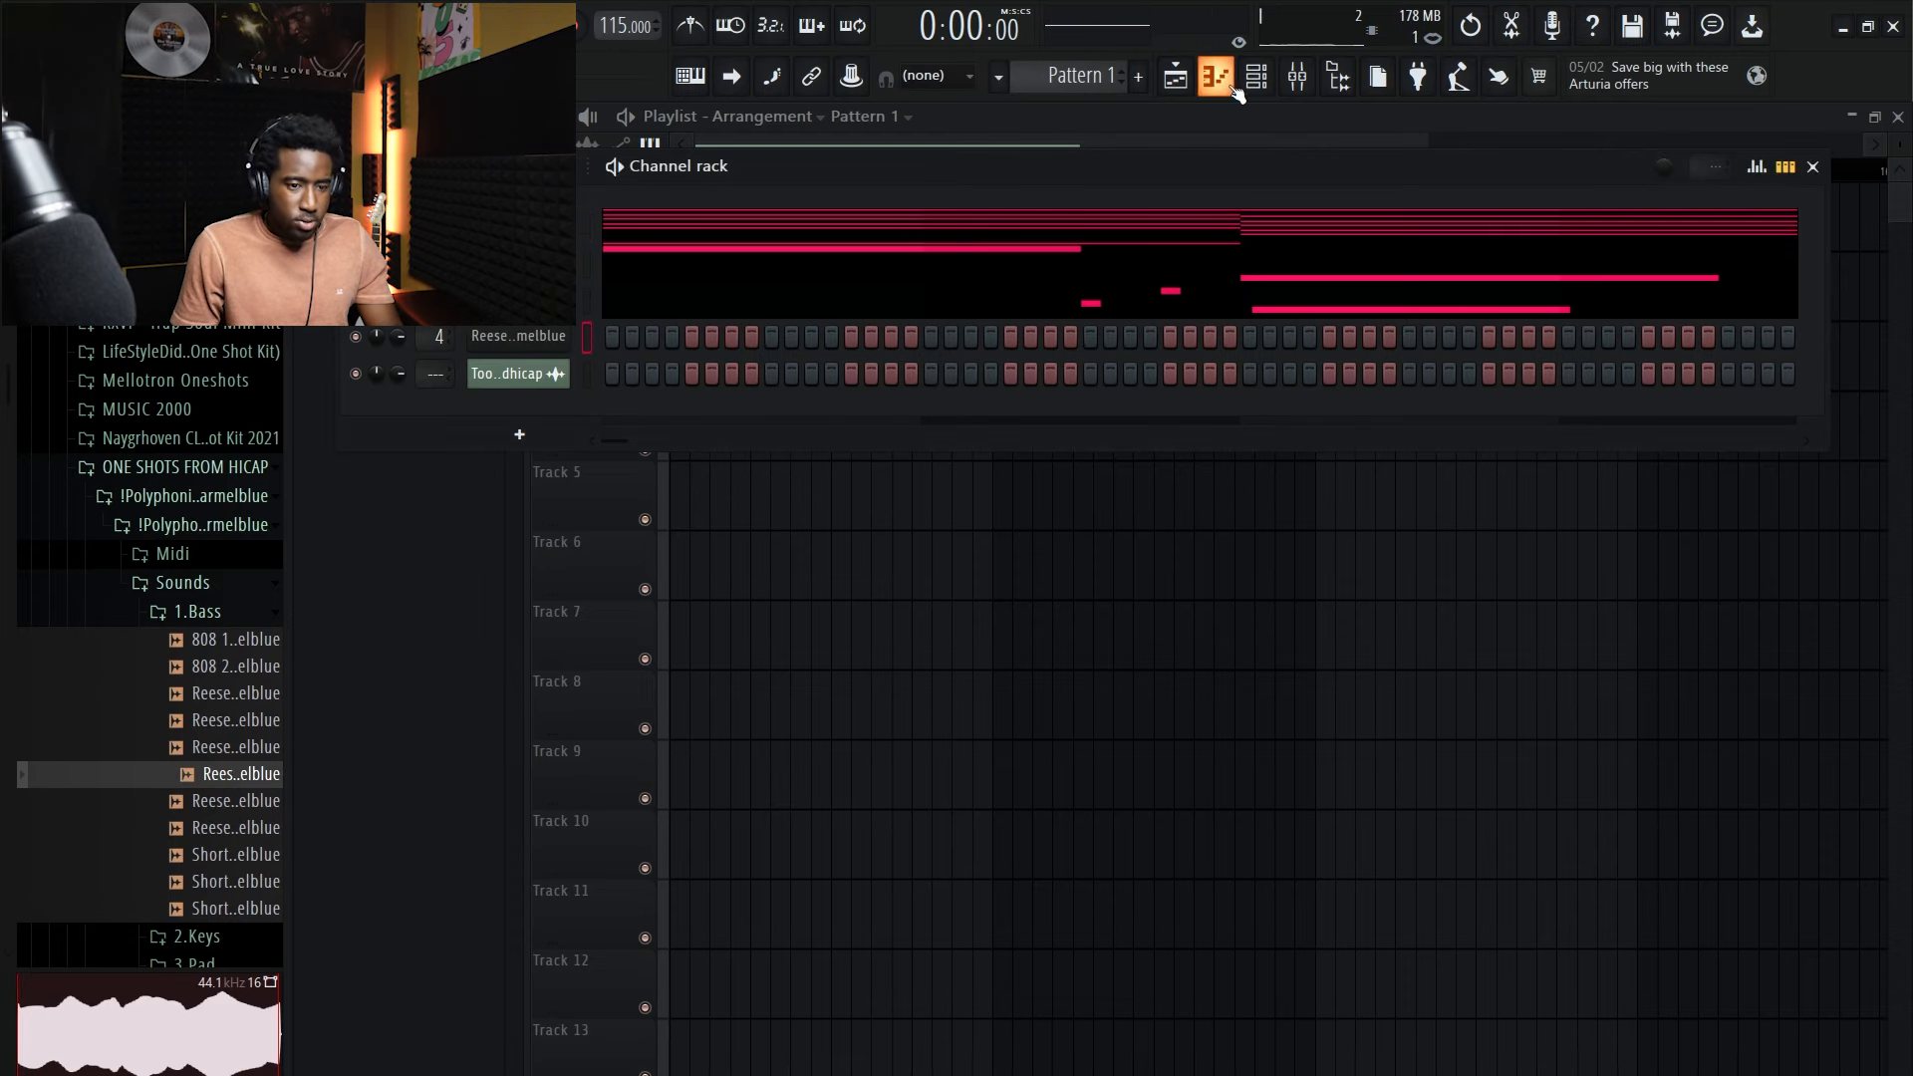
pyautogui.click(1256, 76)
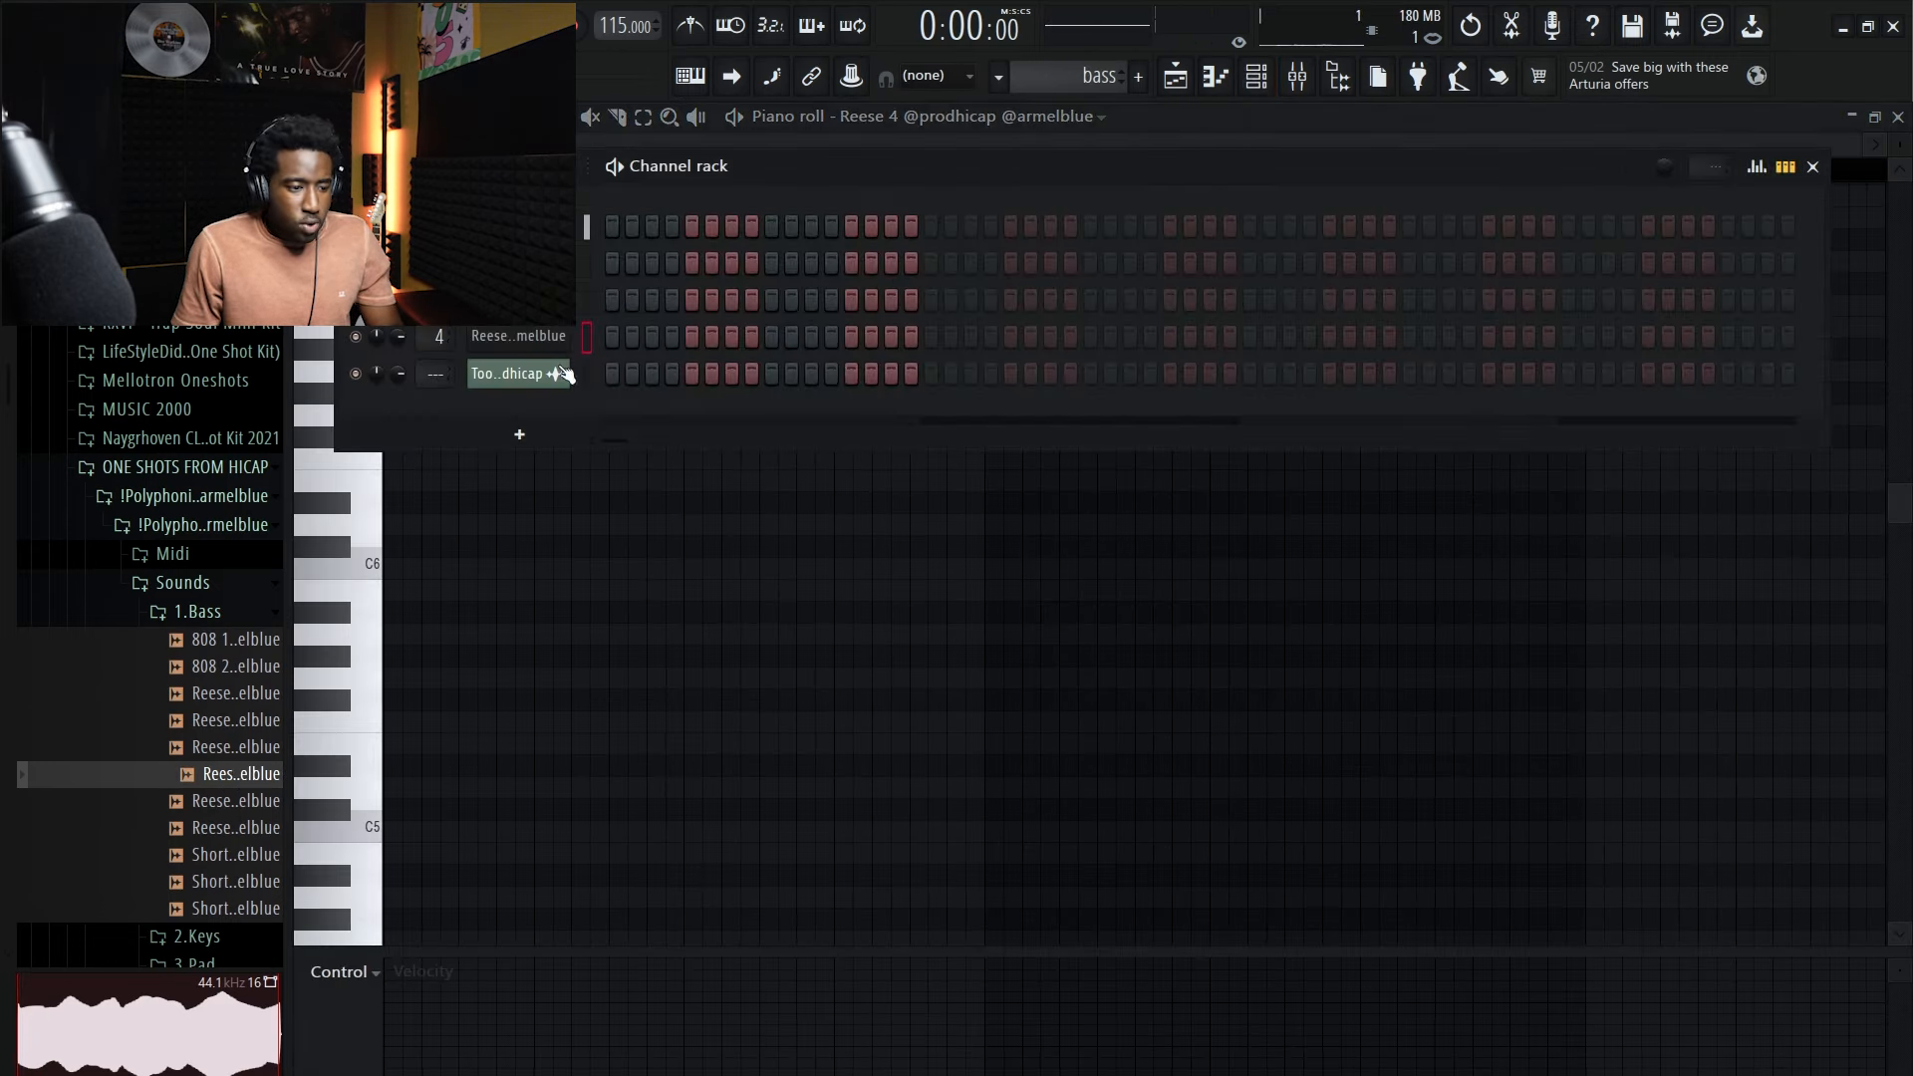
# Step: Enable Reese 4's volume envelope with zero attack, decay and sustain and full hold
pyautogui.click(533, 344)
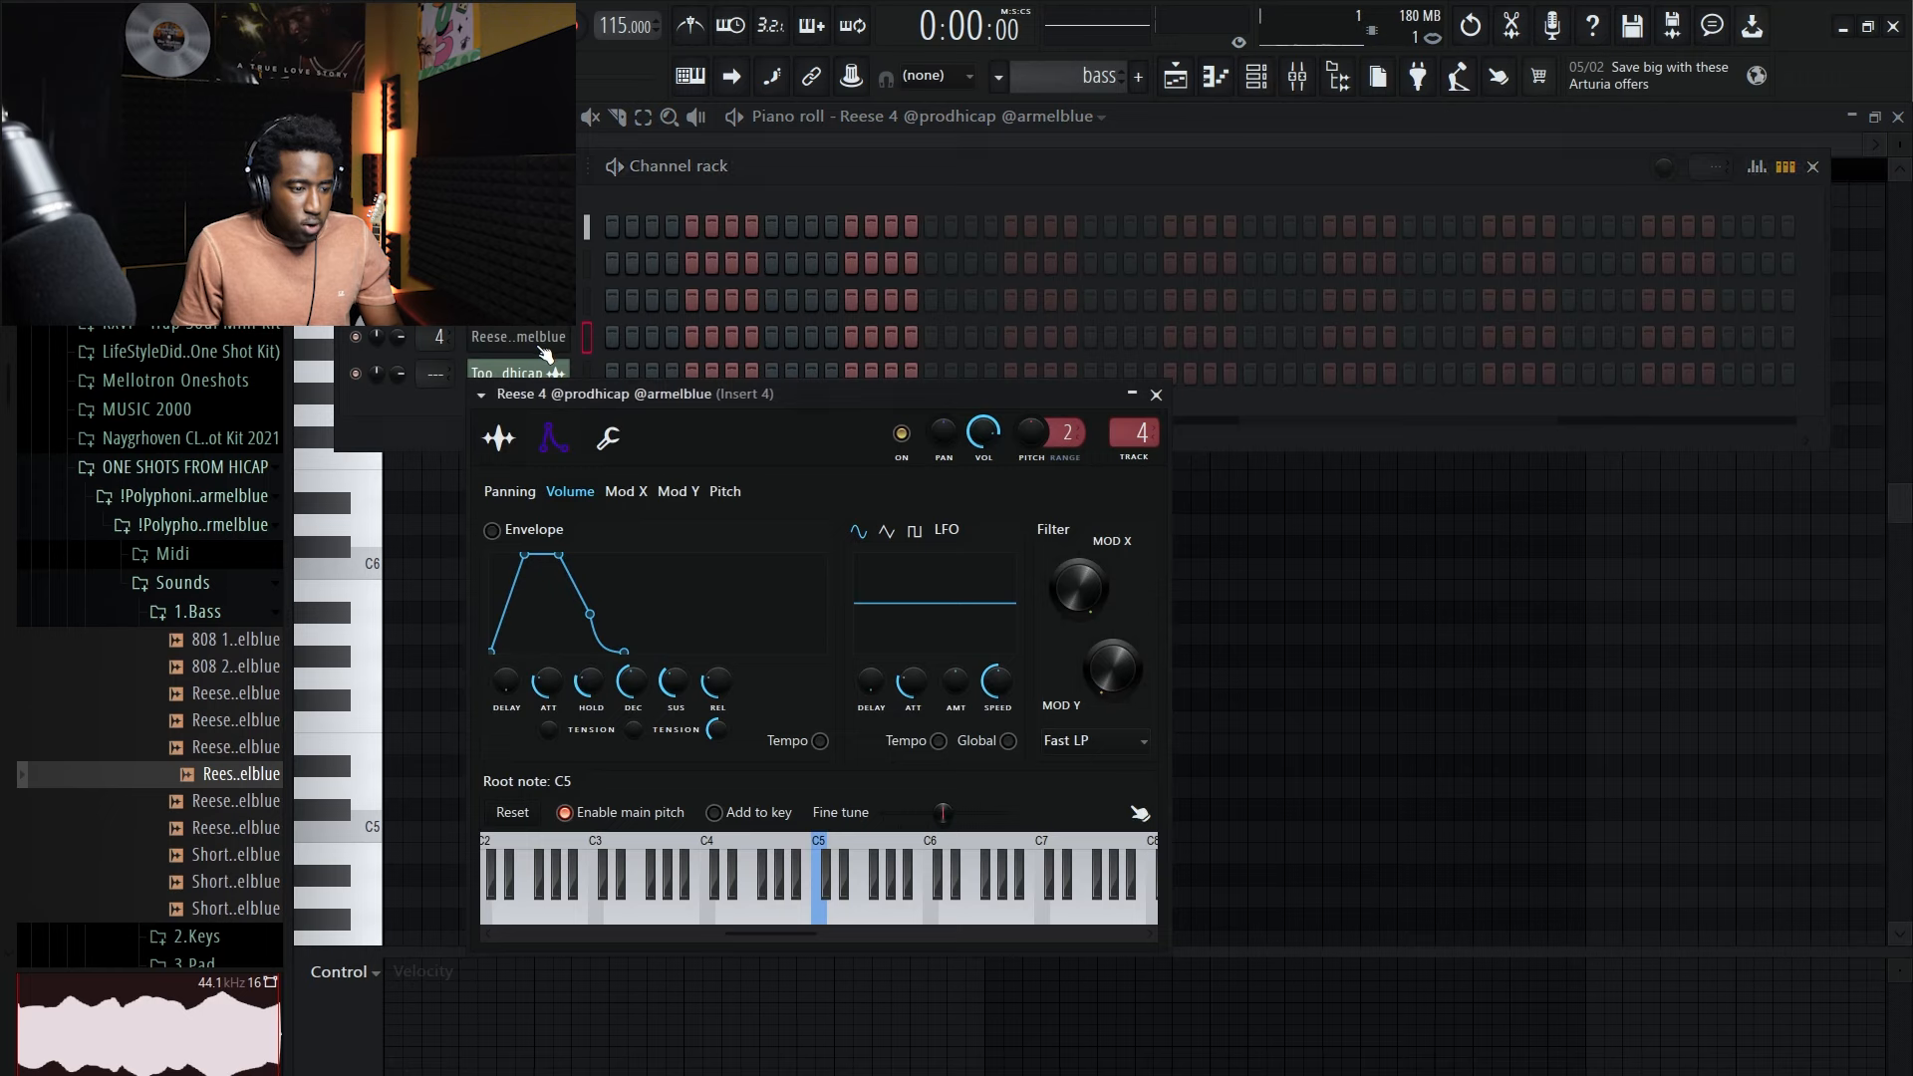
pyautogui.click(503, 437)
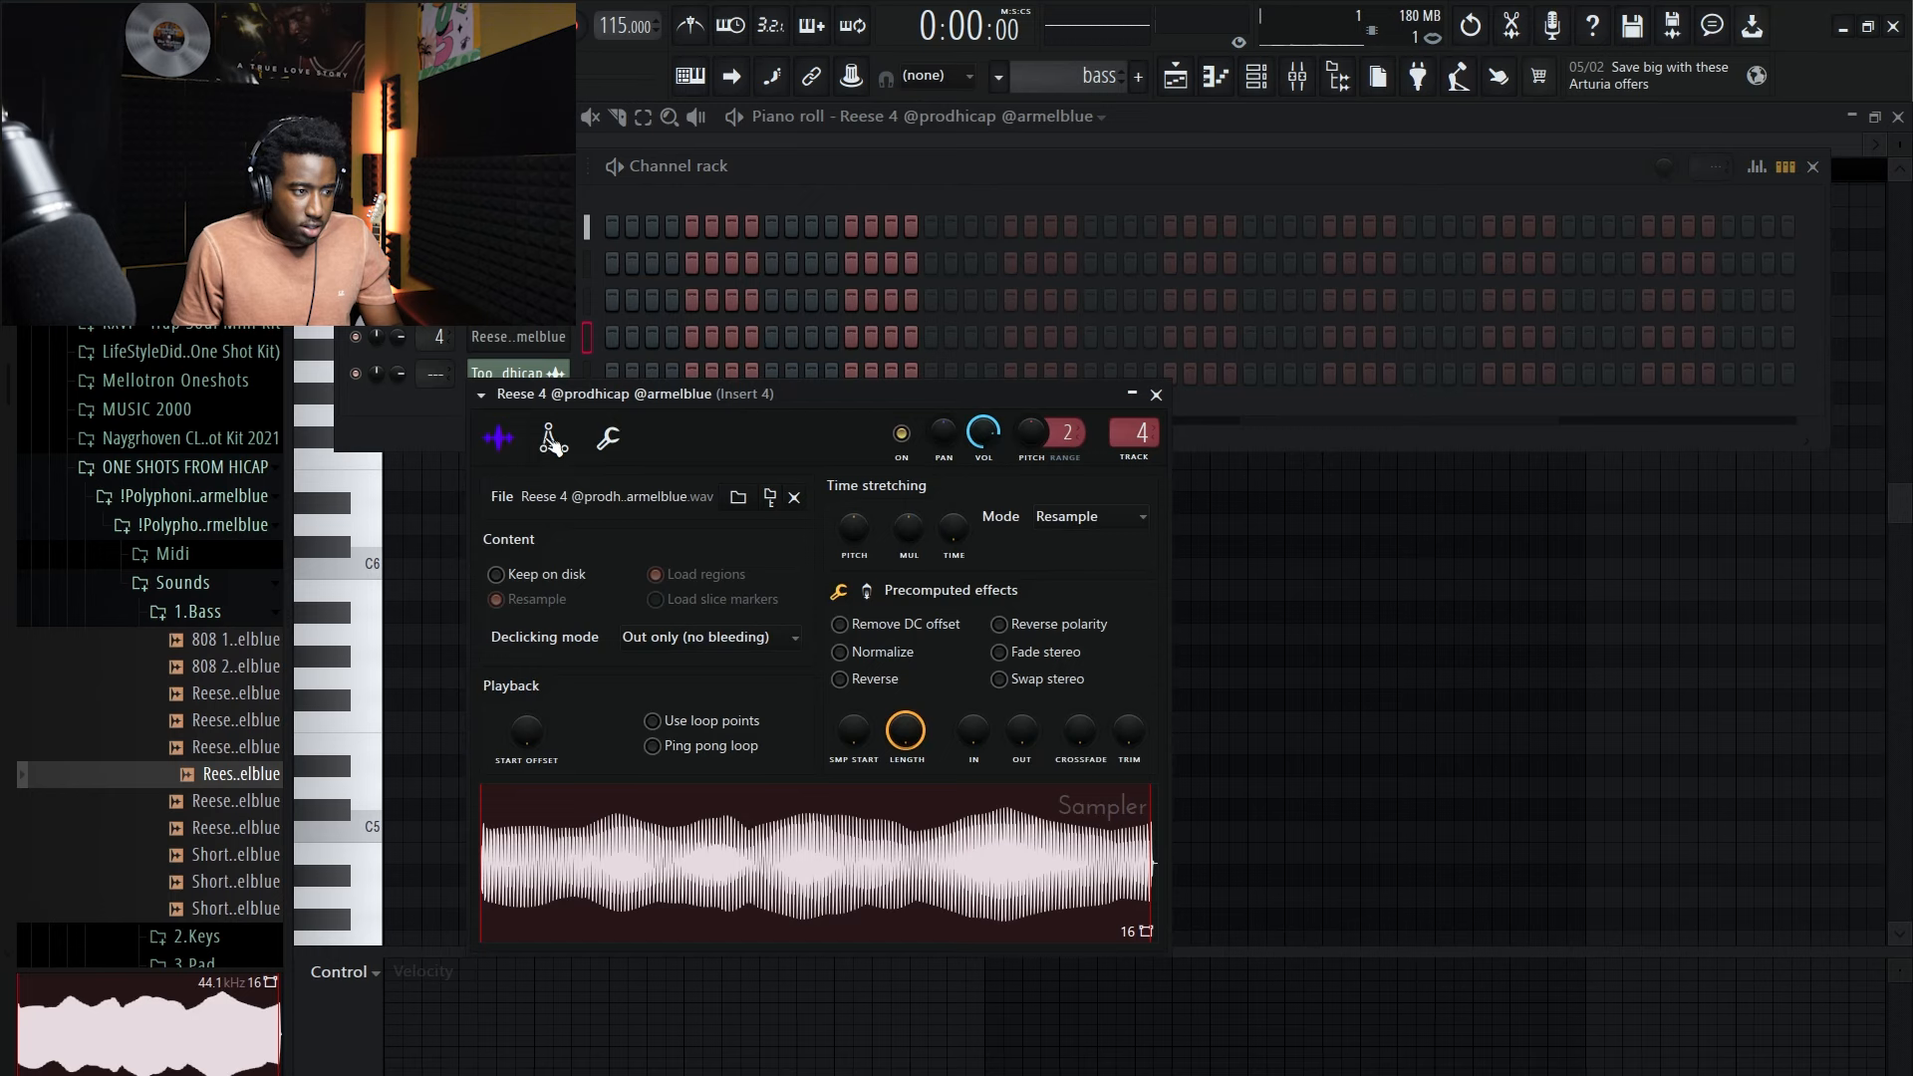
pyautogui.click(551, 439)
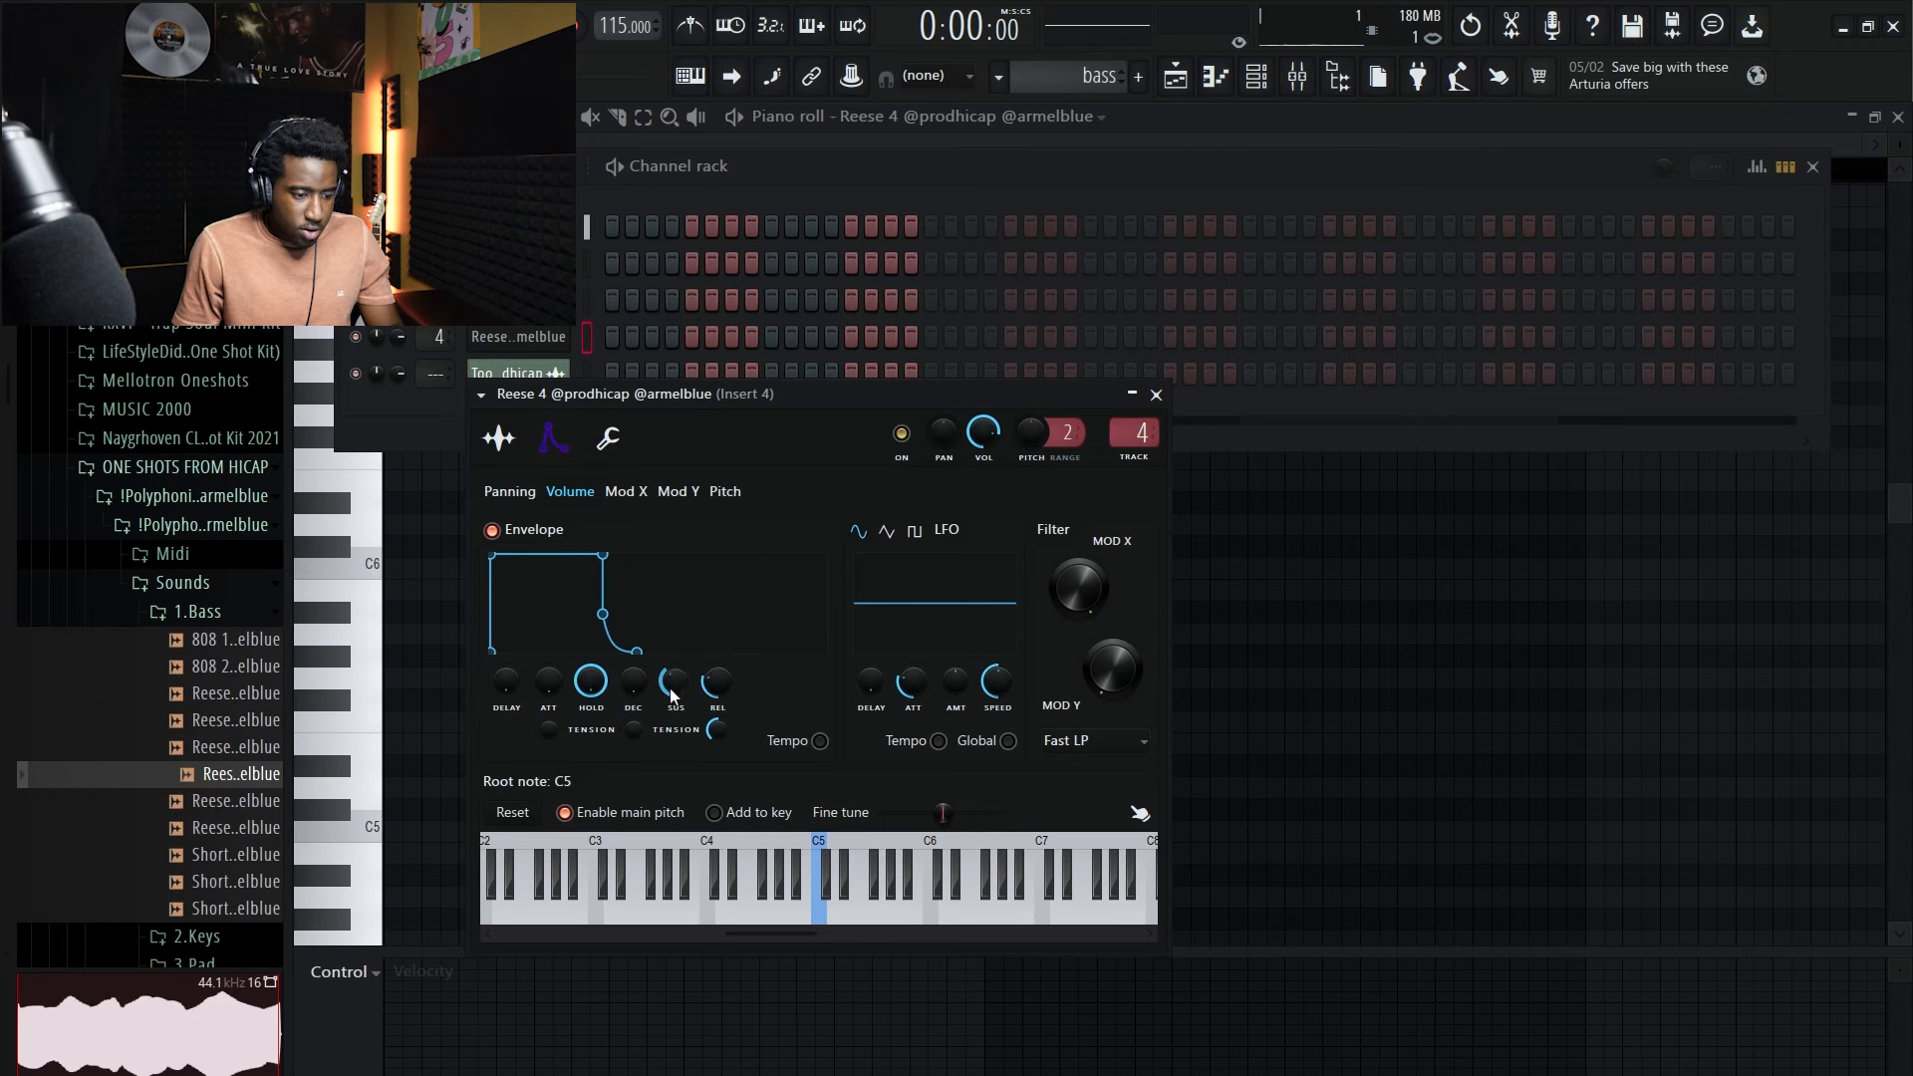
pyautogui.moveTo(677, 666); pyautogui.dragTo(677, 718)
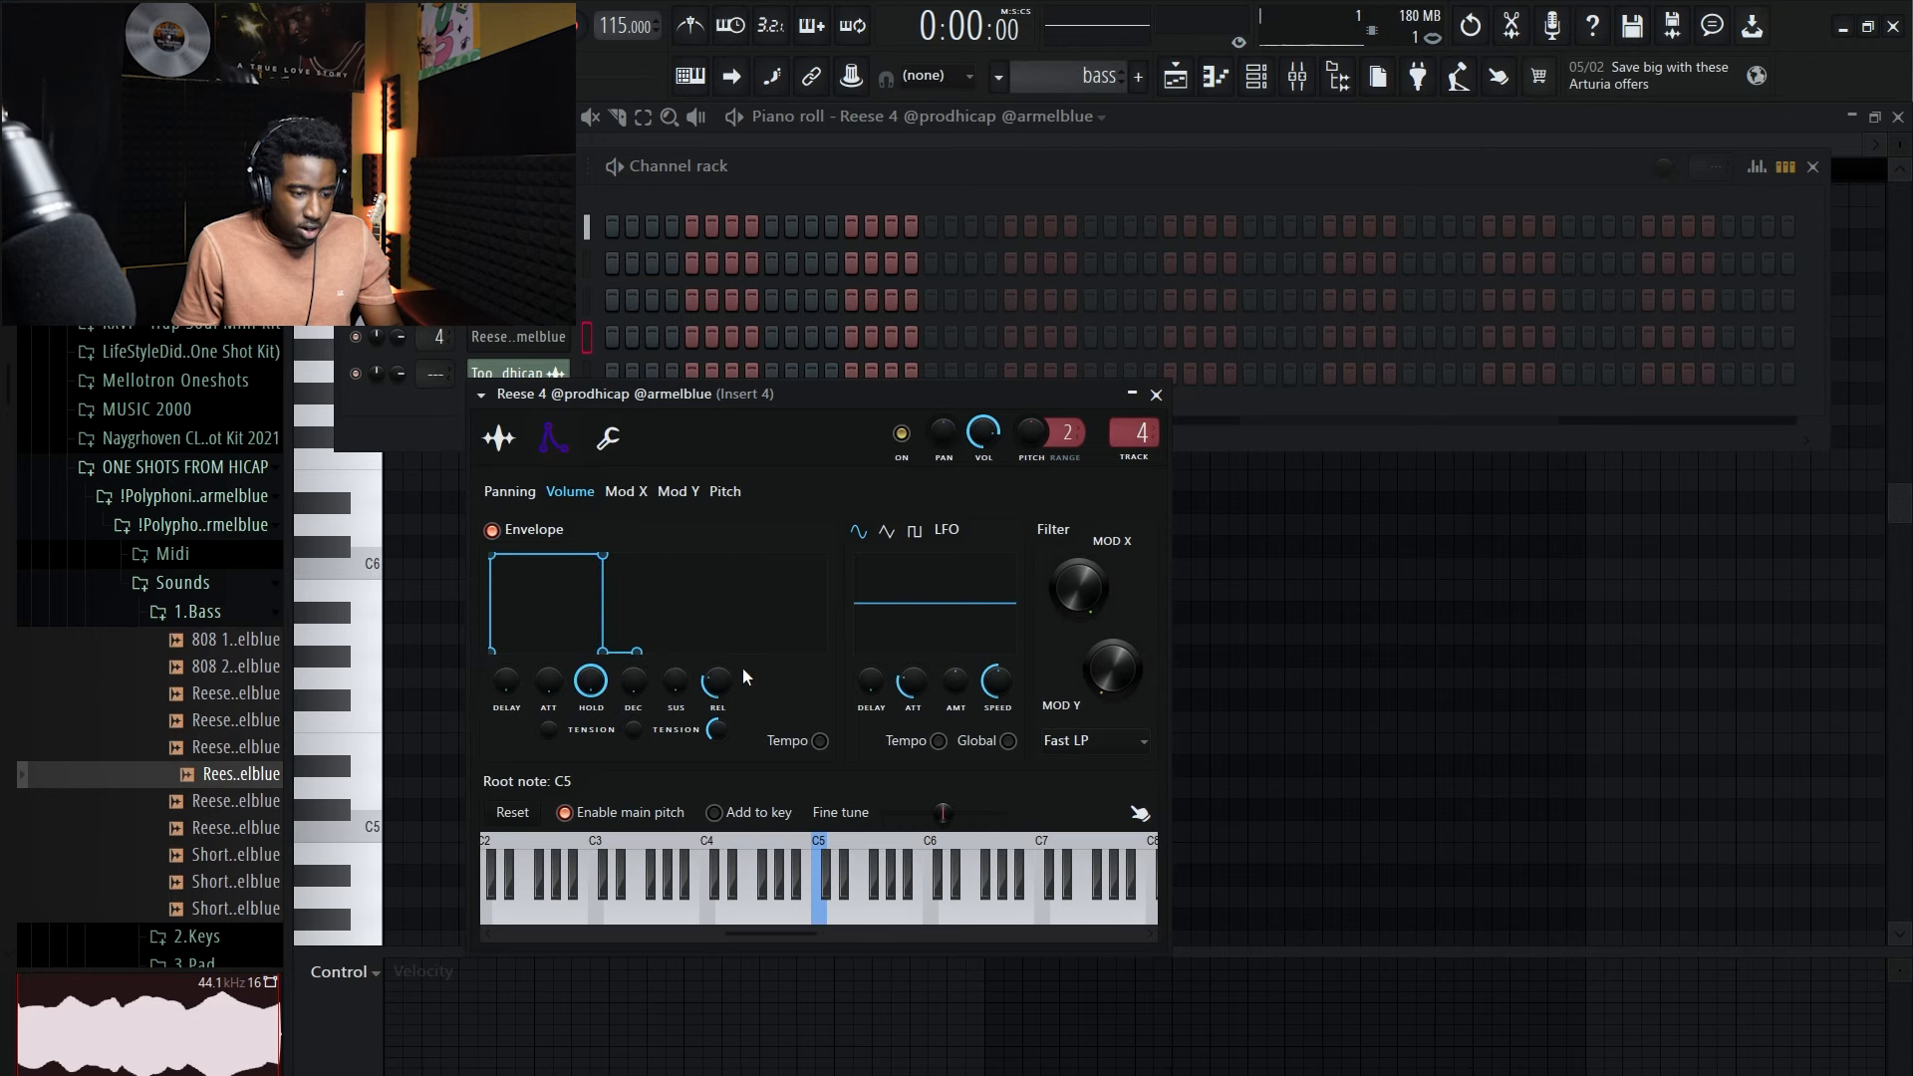
# Step: Place a two-bar B5 Reese 4 note at bar 1 and play it
pyautogui.moveTo(422, 586); pyautogui.dragTo(388, 584)
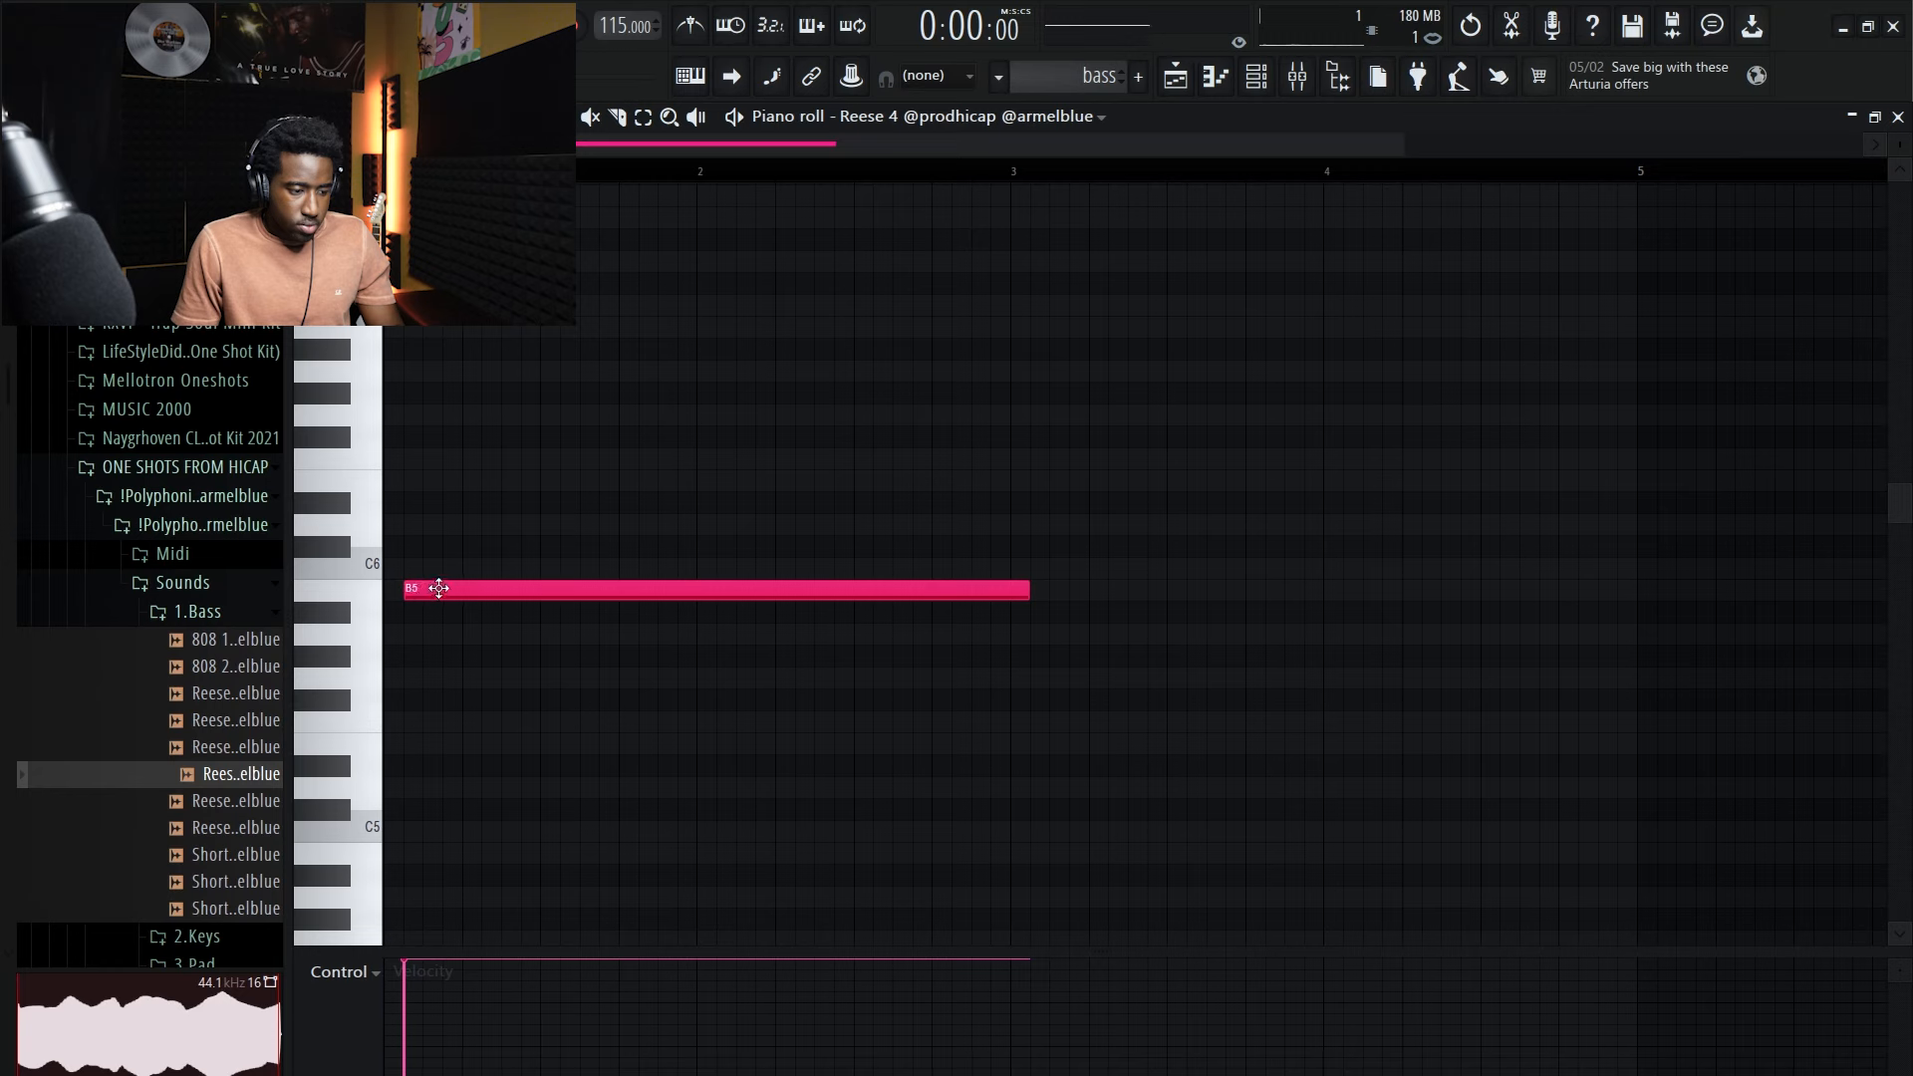
pyautogui.rightClick(411, 589)
pyautogui.press('space')
pyautogui.click(393, 591)
pyautogui.press('space')
pyautogui.press('space')
# Step: Place a two-bar F#6 note at bar 3 and duplicate both bass notes to bars 5 to 8
pyautogui.moveTo(1006, 594)
pyautogui.mouseDown()
pyautogui.moveTo(926, 603)
pyautogui.moveTo(996, 606)
pyautogui.mouseUp()
pyautogui.press('space')
pyautogui.moveTo(1016, 509); pyautogui.dragTo(1013, 430)
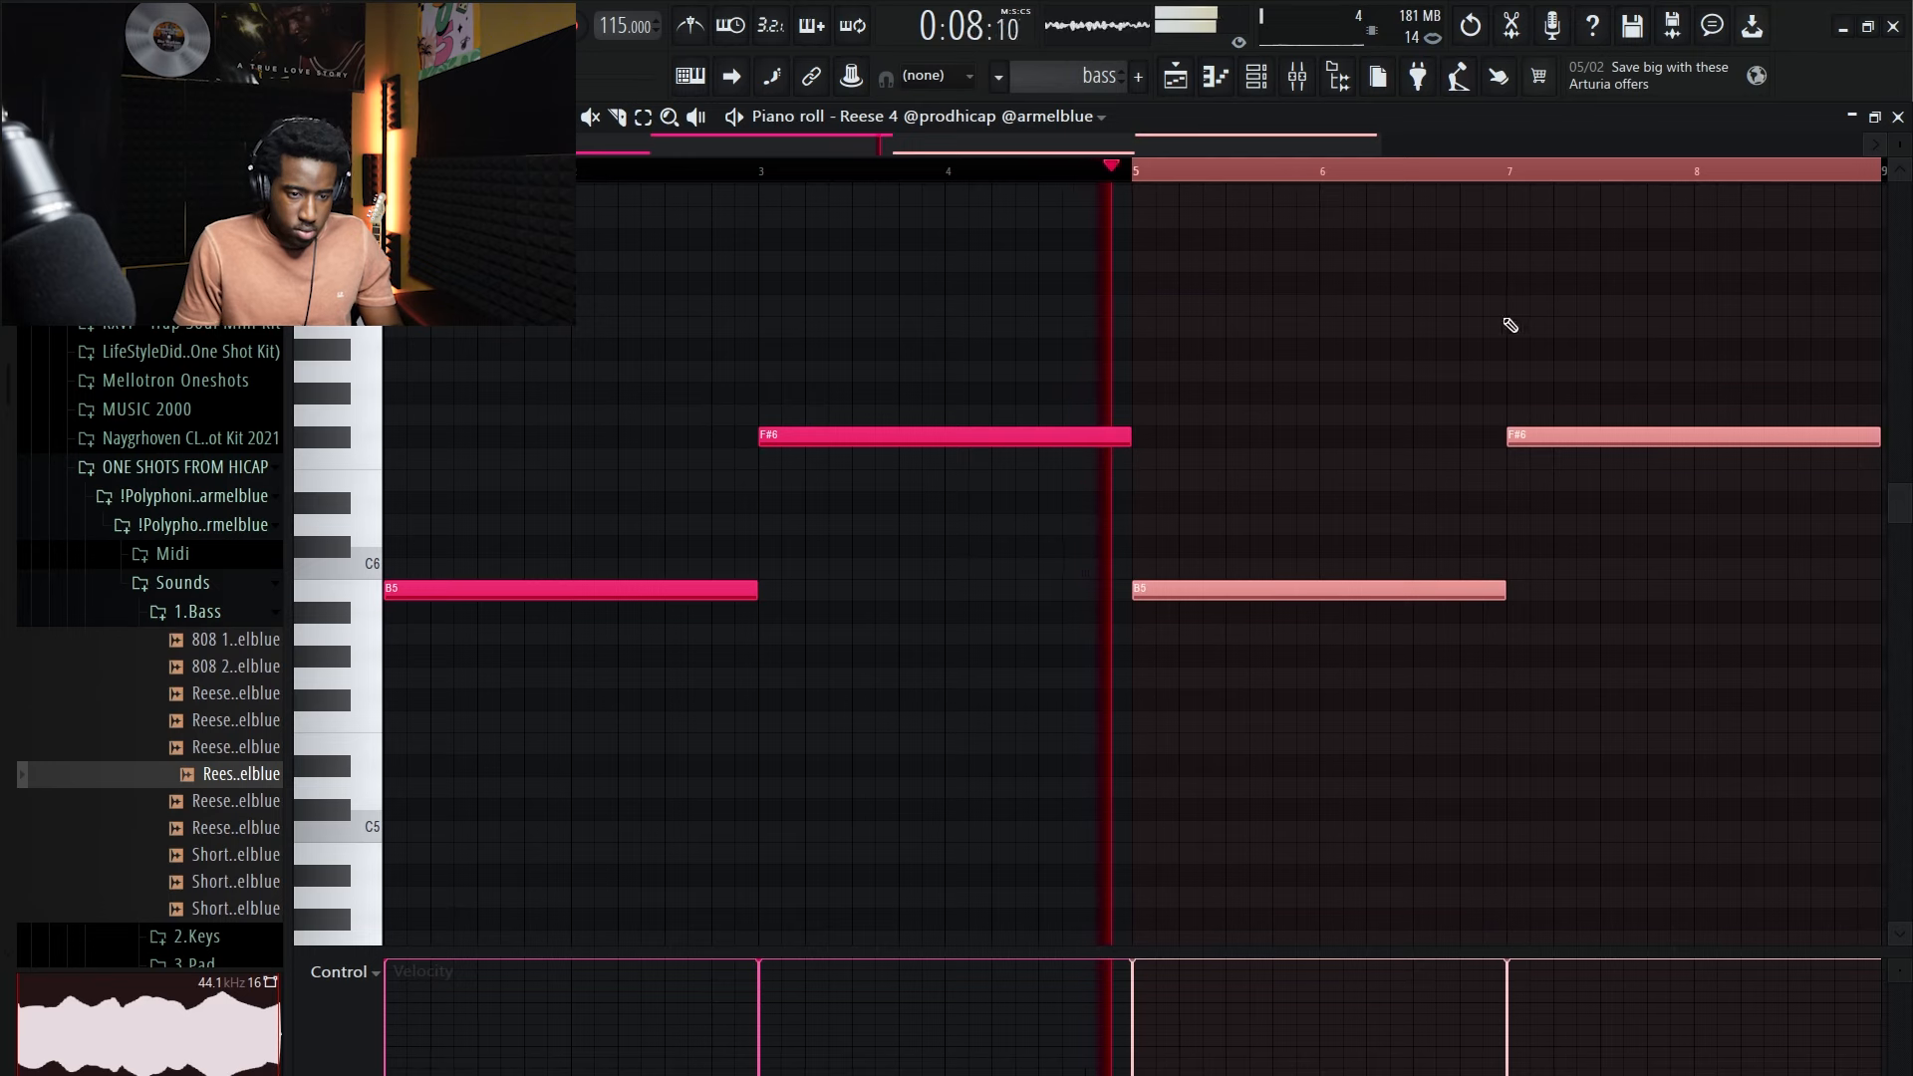
pyautogui.hotkey('ctrl', 'd')
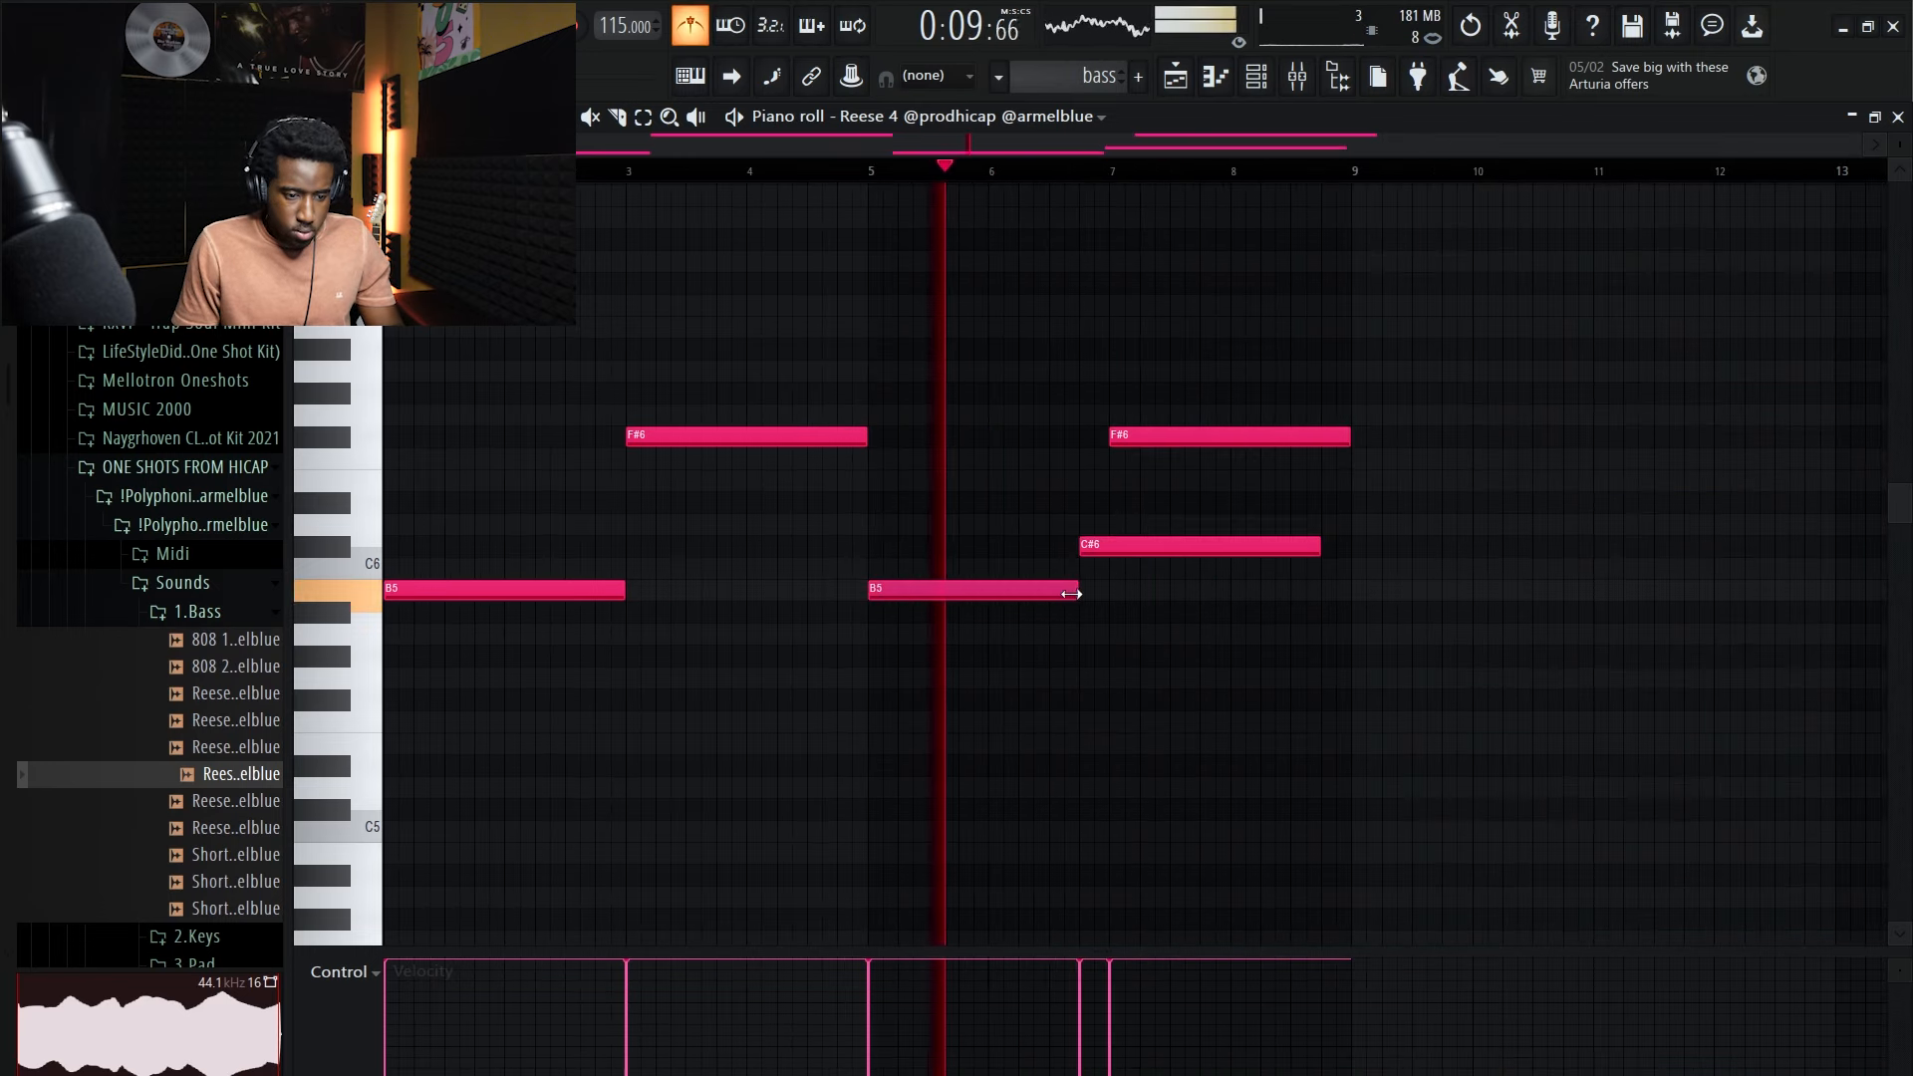
# Step: Shorten the bar 5 B5 note to about 1.25 bars and fit a half-bar C#6 note just before bar 7
pyautogui.moveTo(1076, 594); pyautogui.dragTo(1012, 595)
pyautogui.press('space')
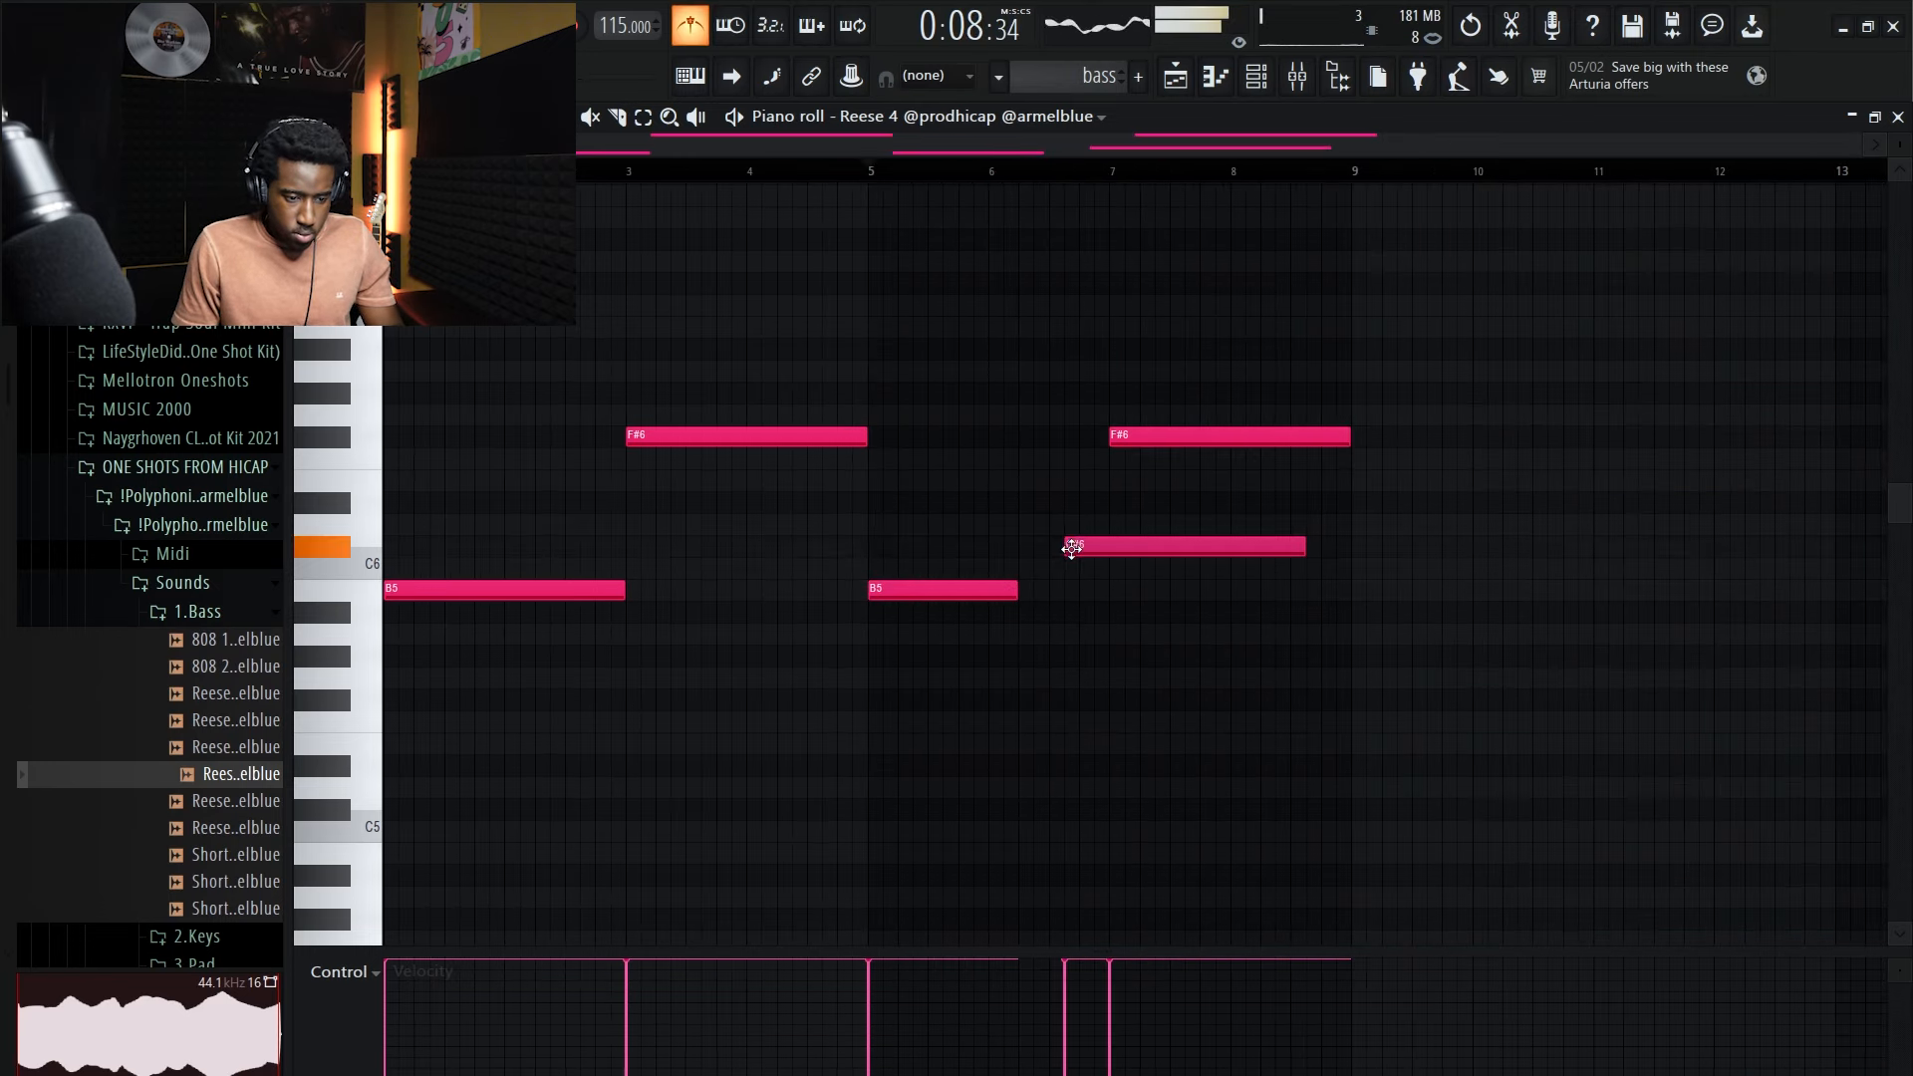
pyautogui.press('space')
pyautogui.moveTo(1285, 548); pyautogui.dragTo(1103, 550)
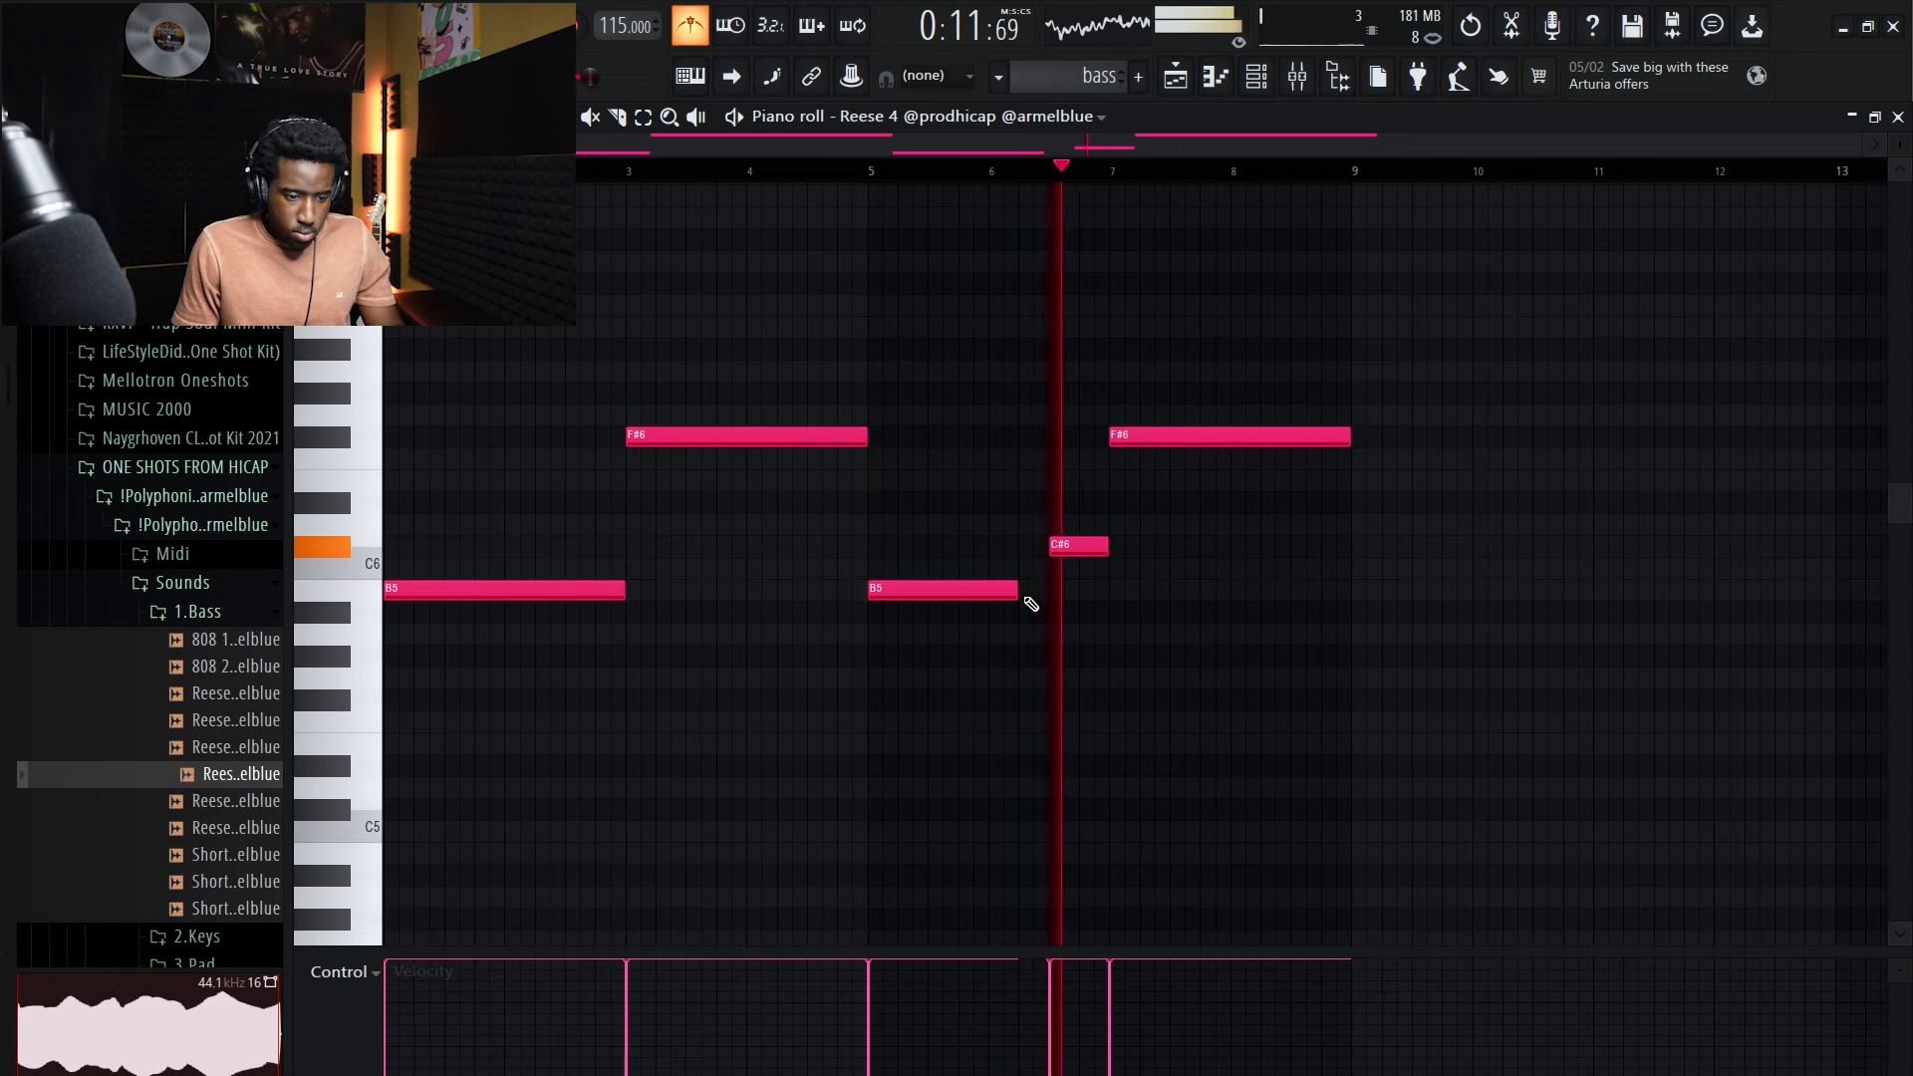
# Step: Lower the last F#6 bass note by an octave and place the bass pattern at bar 1 on Track 3
pyautogui.press('space')
pyautogui.click(1183, 435)
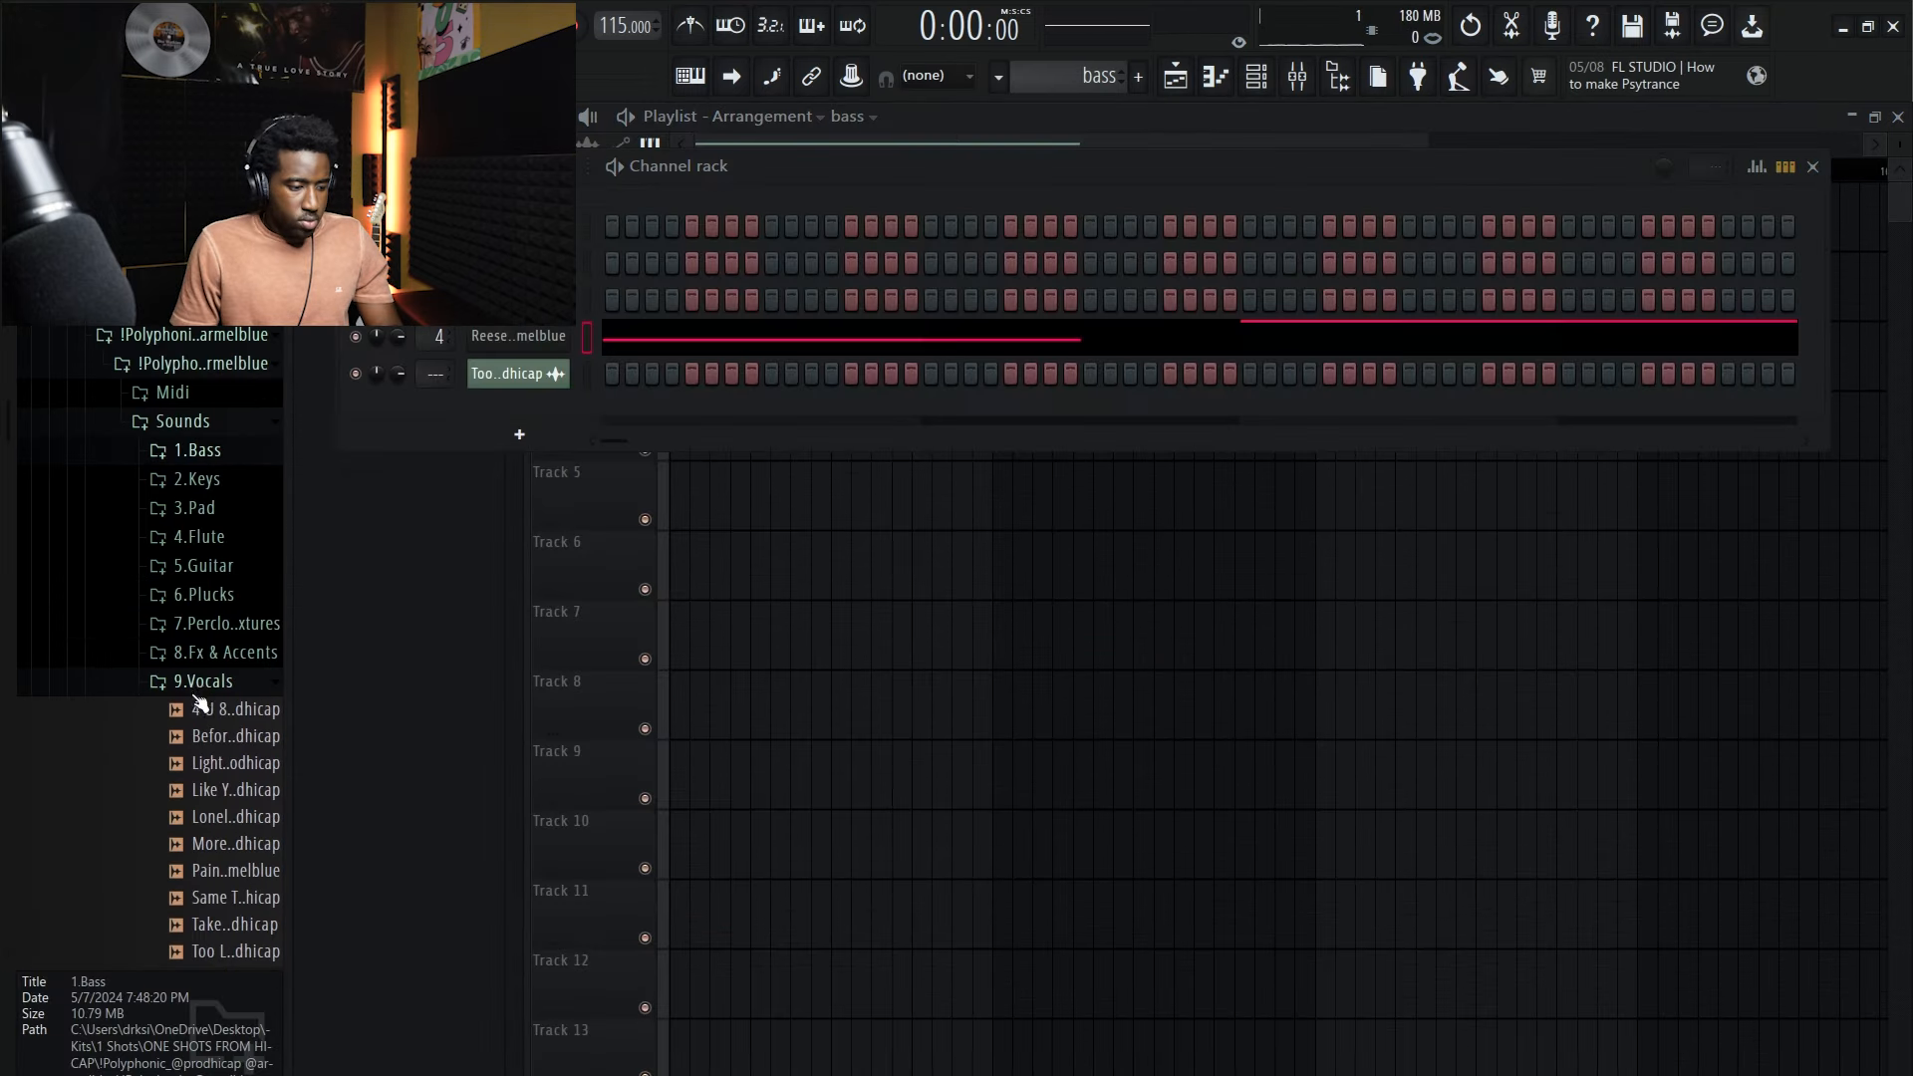
pyautogui.scroll(-3, 199, 706)
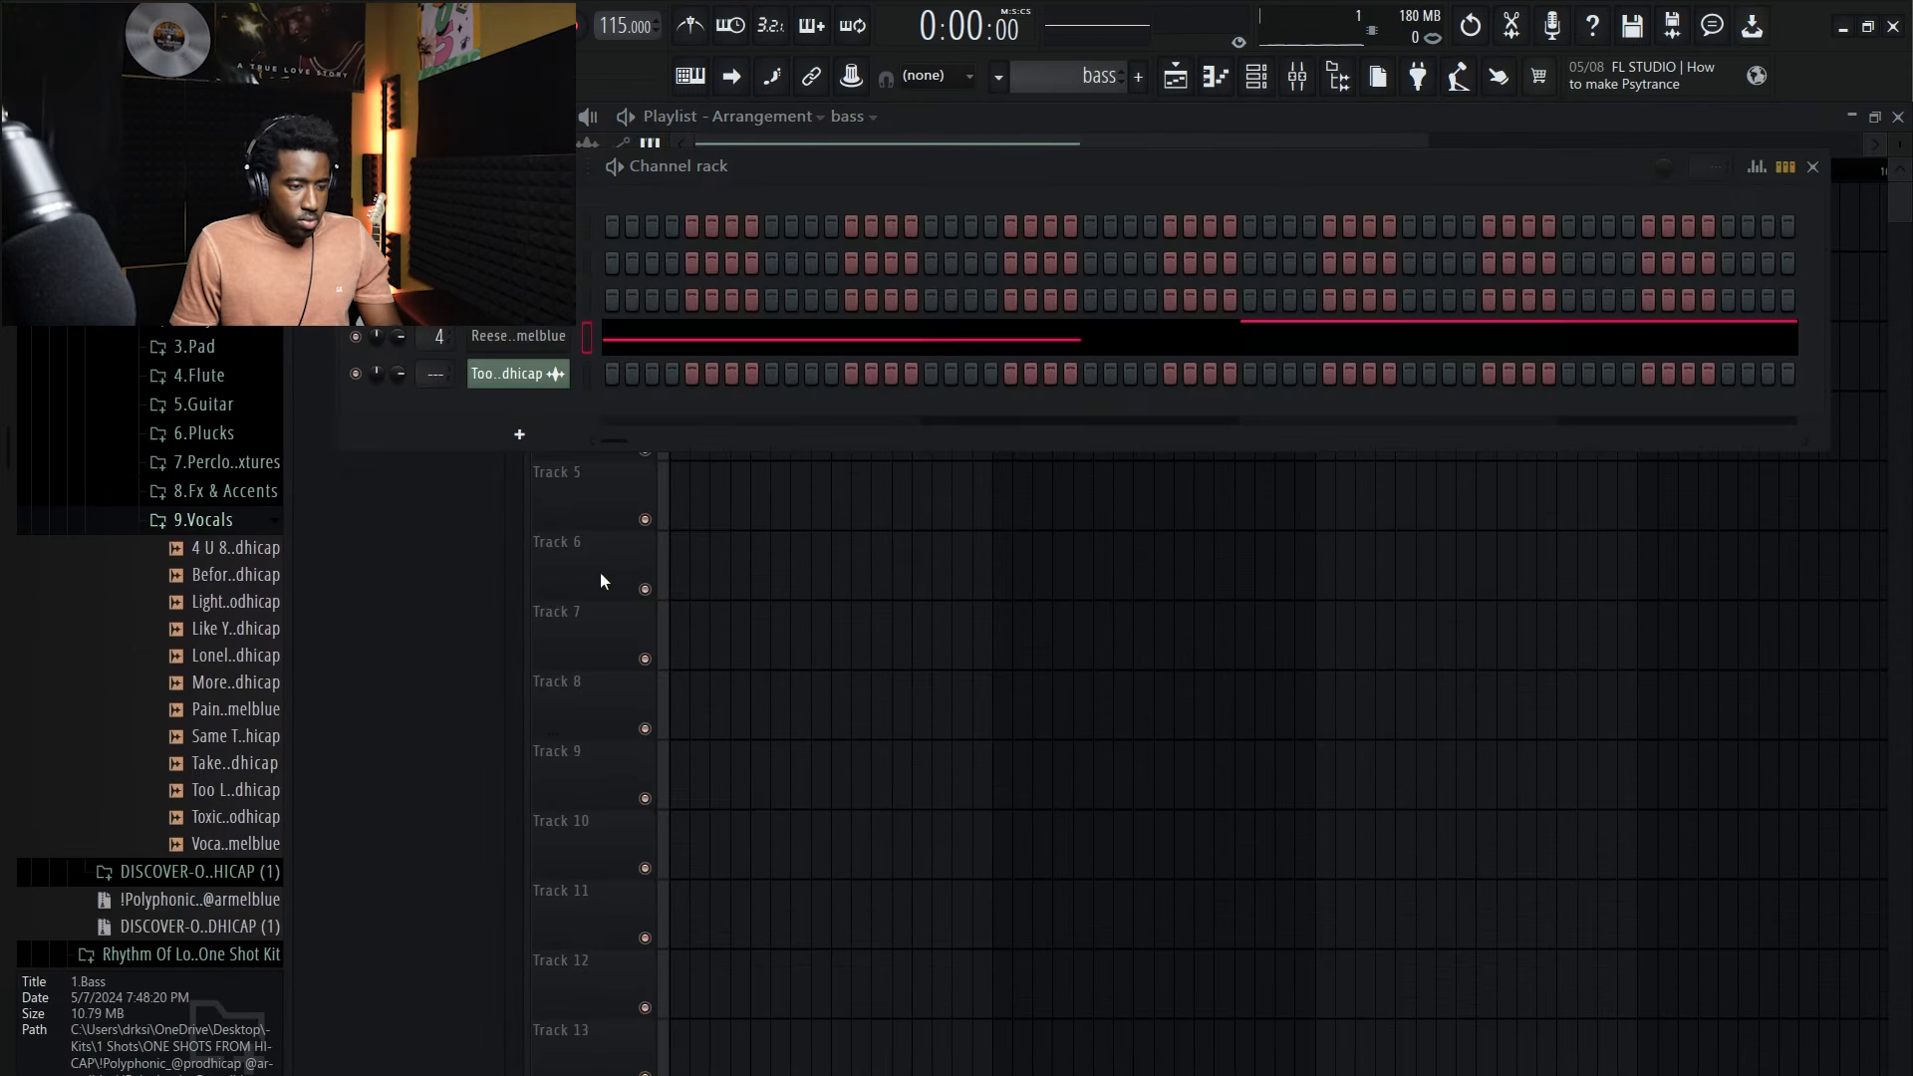
pyautogui.press('F6')
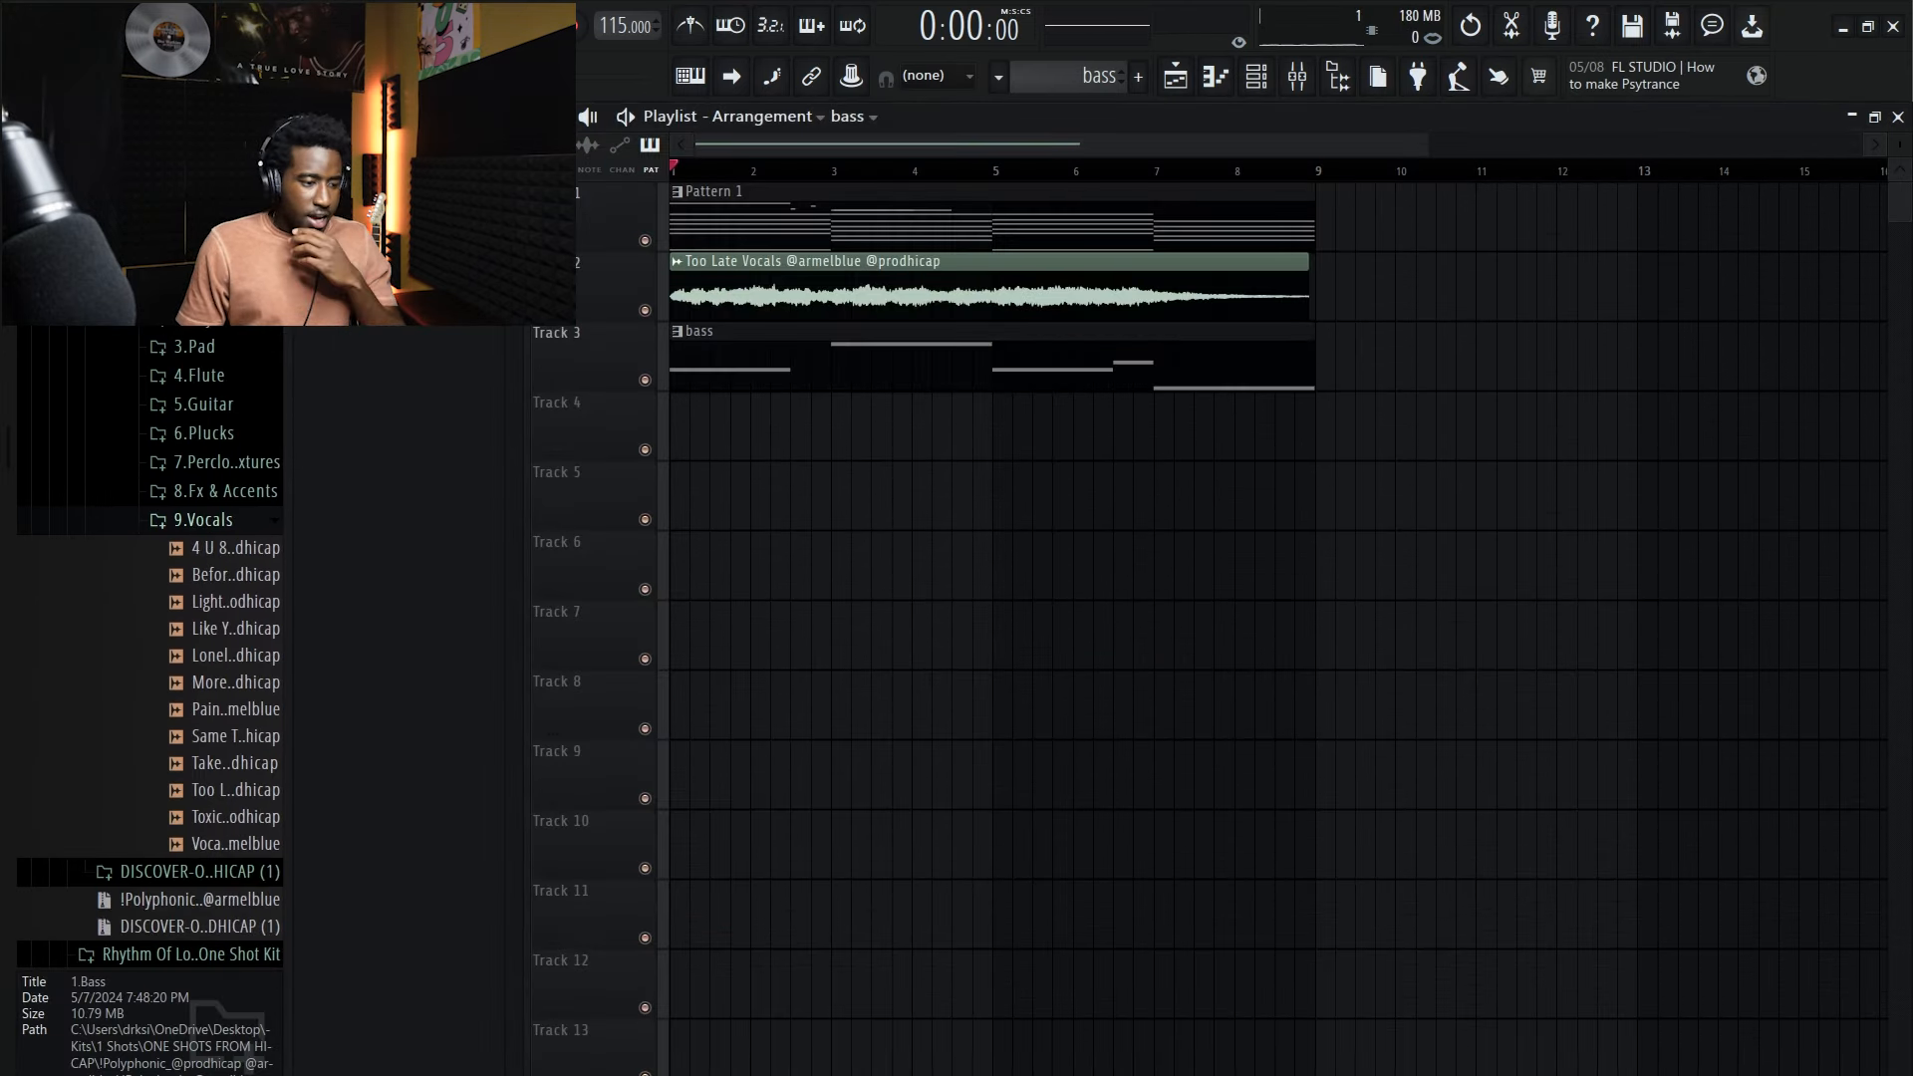
# Step: Audition the first four samples in the 9.Vocals folder, returning to the one whose name starts with "Like Y"
pyautogui.click(206, 556)
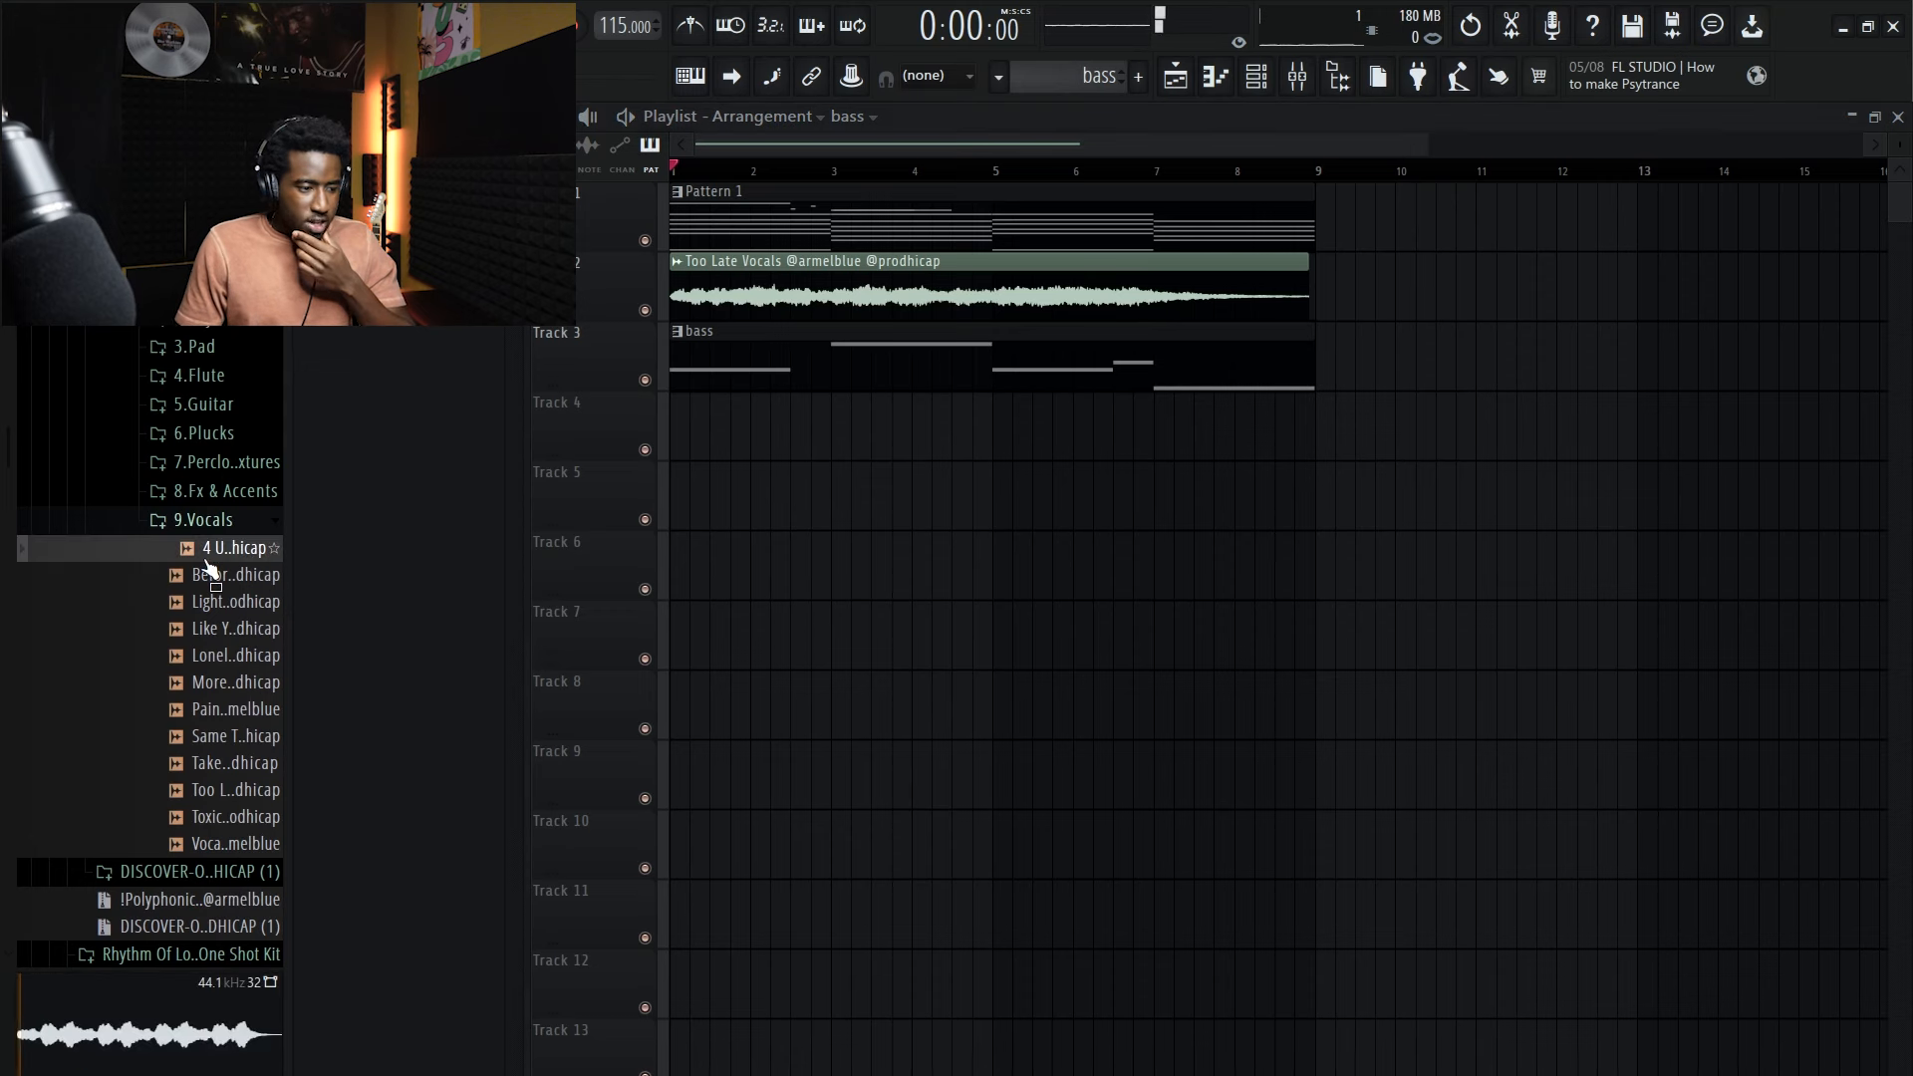
pyautogui.click(219, 576)
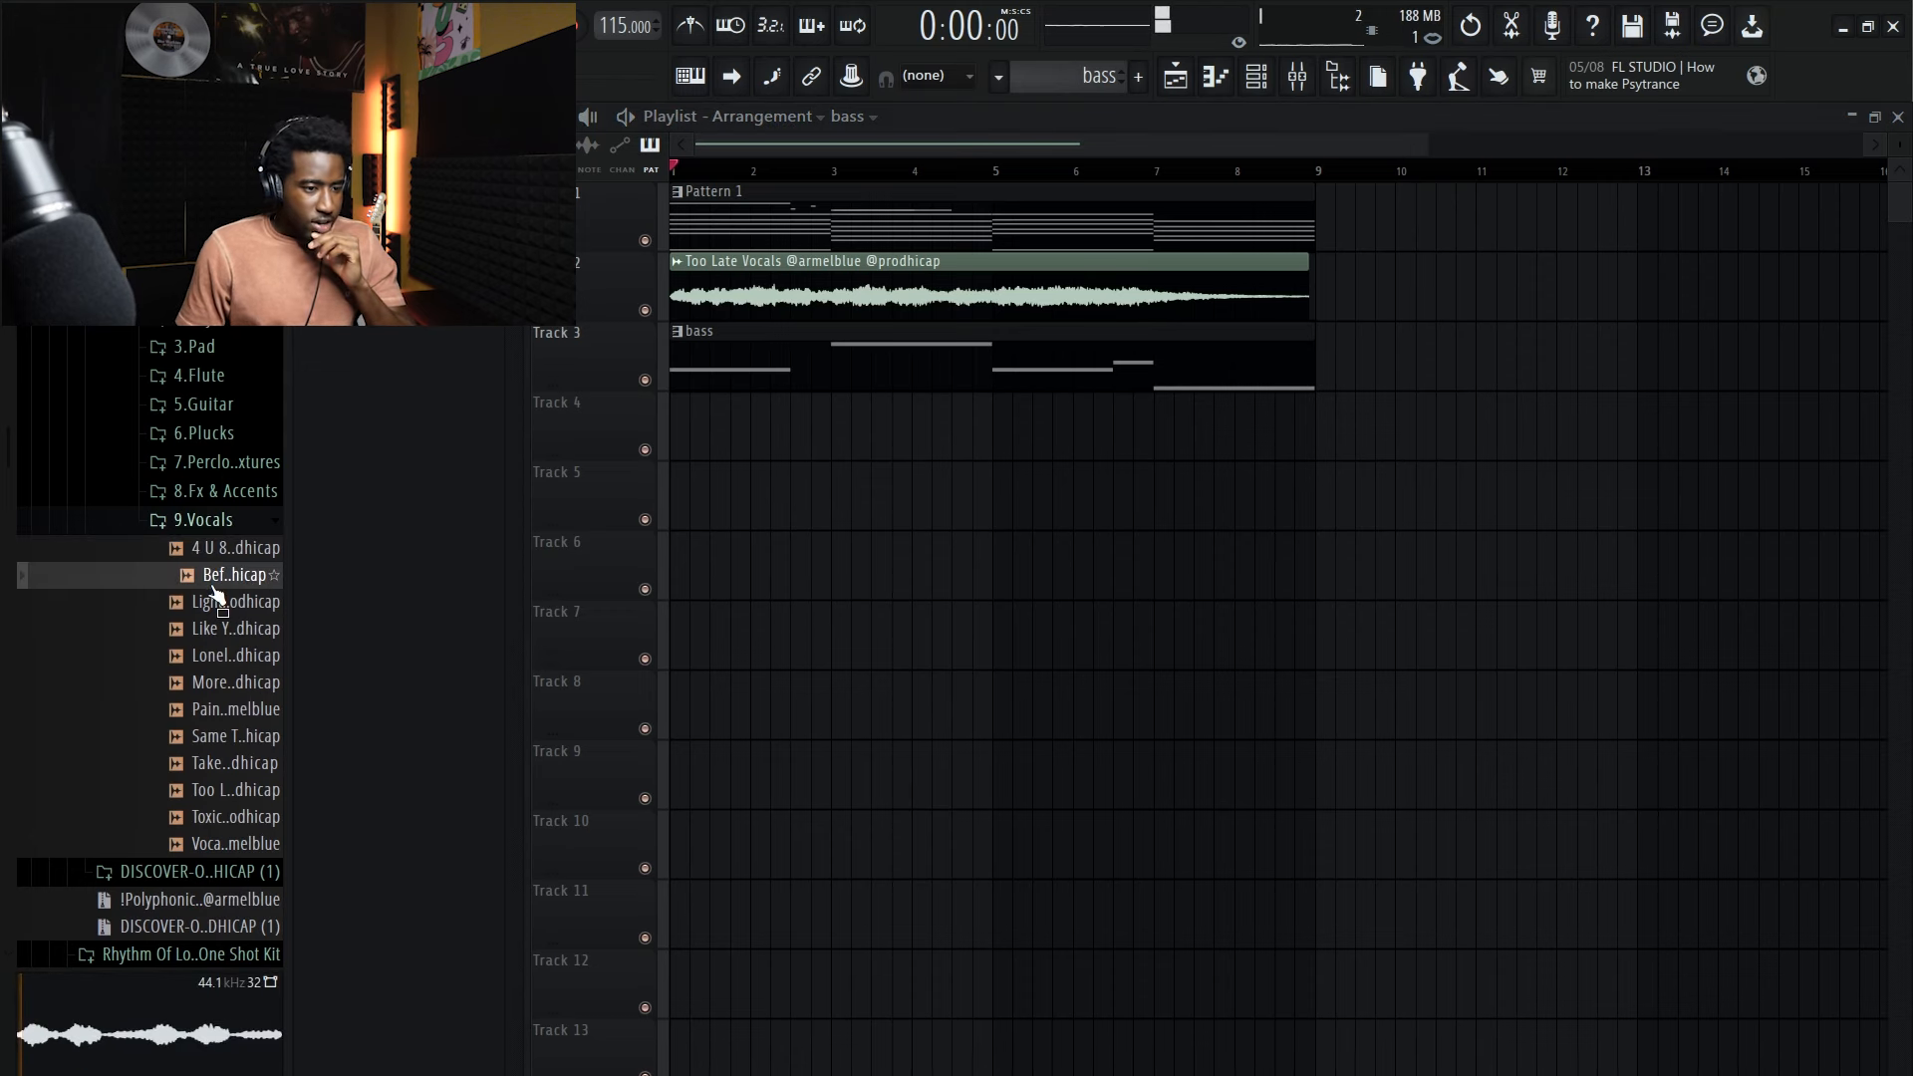
pyautogui.click(244, 627)
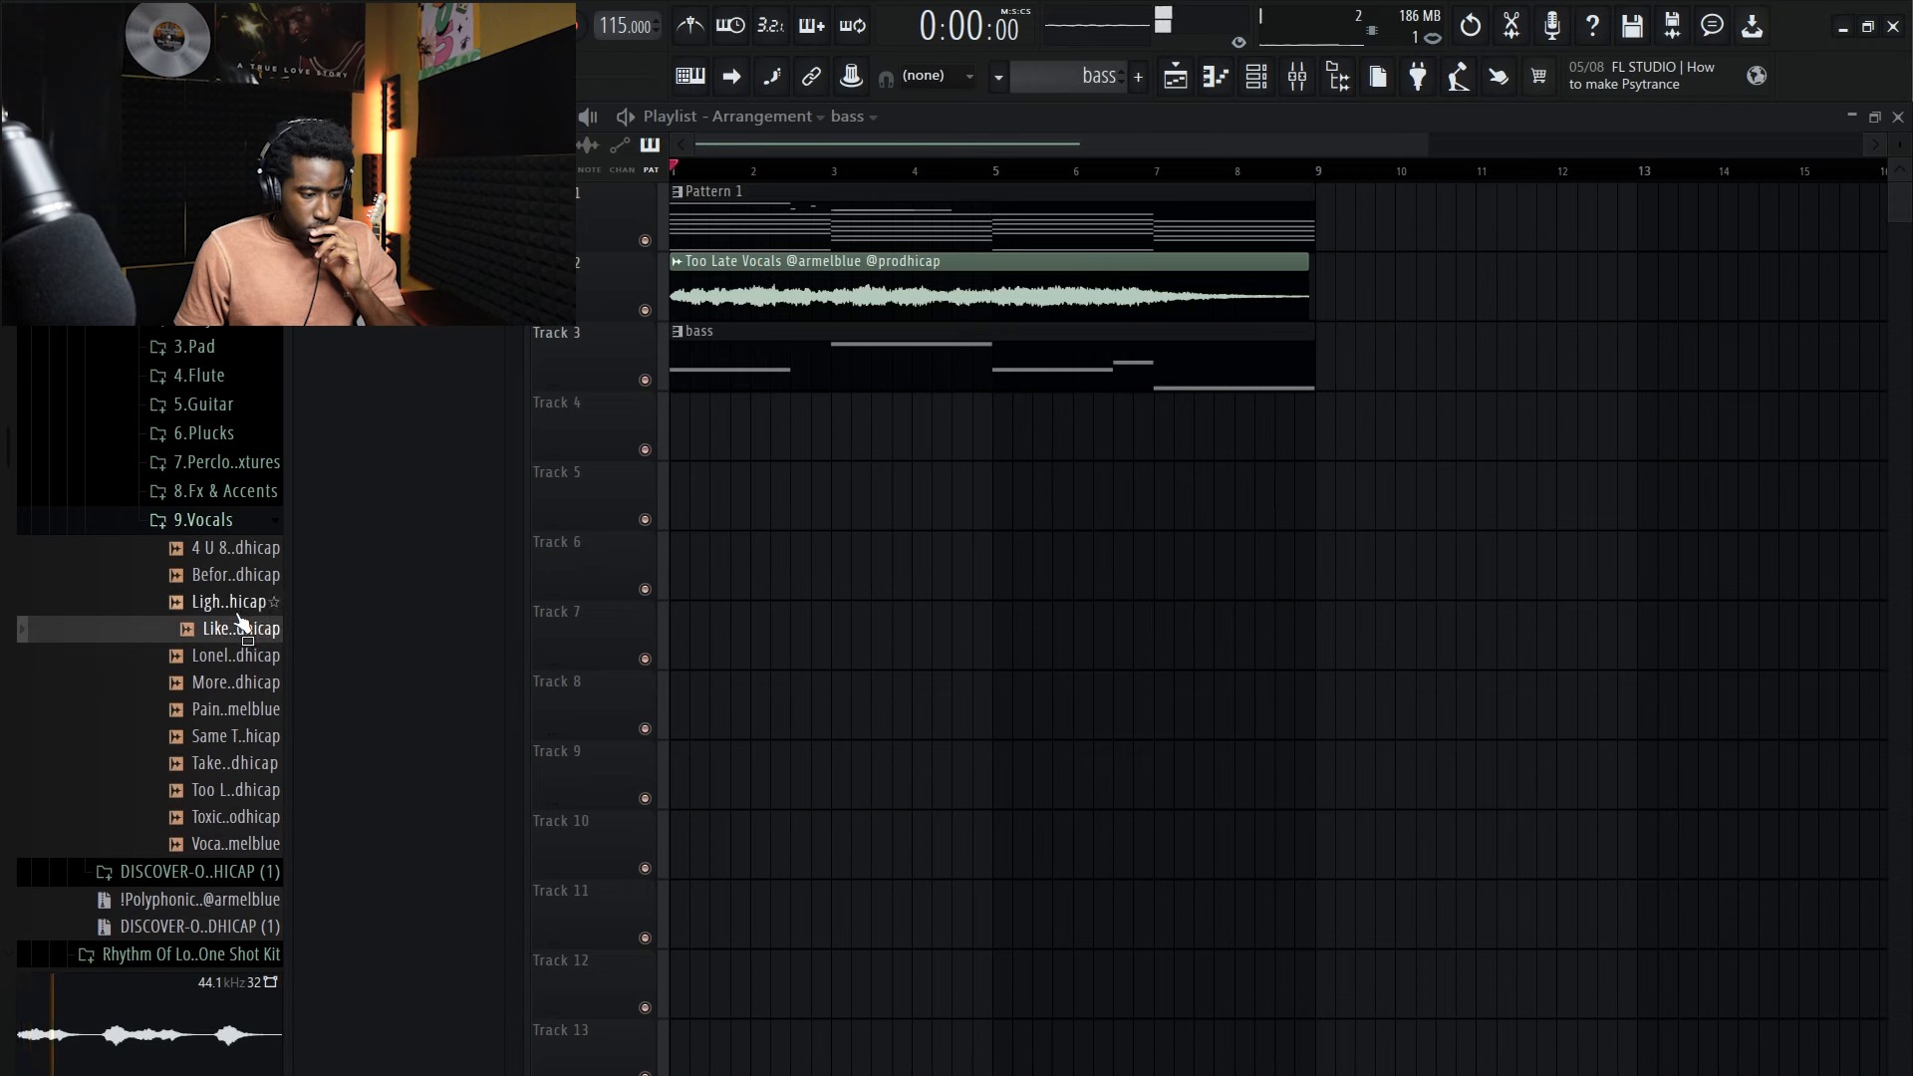
pyautogui.click(234, 603)
pyautogui.click(238, 583)
pyautogui.click(233, 636)
# Step: Place the Like You Vocals 130BPM sample at bar 1 on Track 4 and play that track soloed
pyautogui.moveTo(236, 642); pyautogui.dragTo(623, 456)
pyautogui.rightClick(645, 450)
pyautogui.press('space')
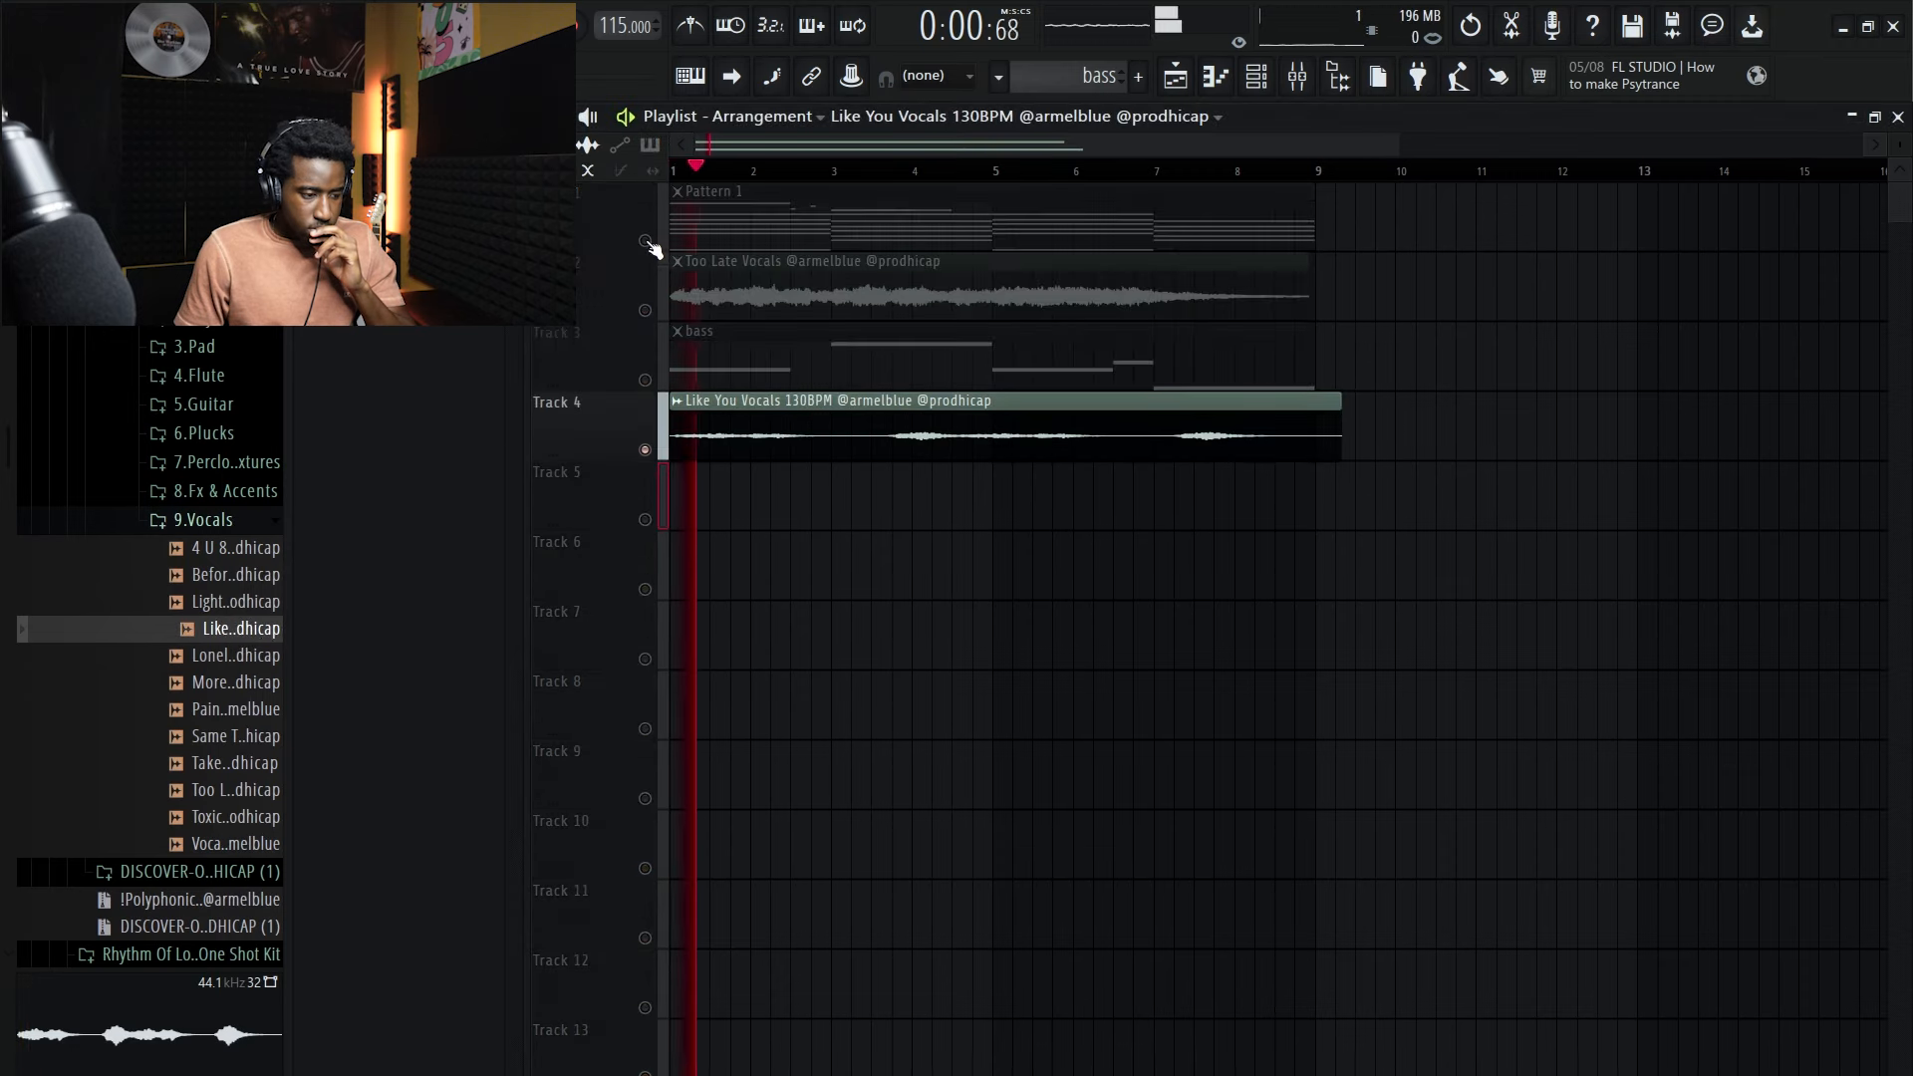
# Step: Set the Like You Vocals clip's time-stretching mode to Stretch and normalize its audio
pyautogui.doubleClick(790, 439)
pyautogui.click(986, 395)
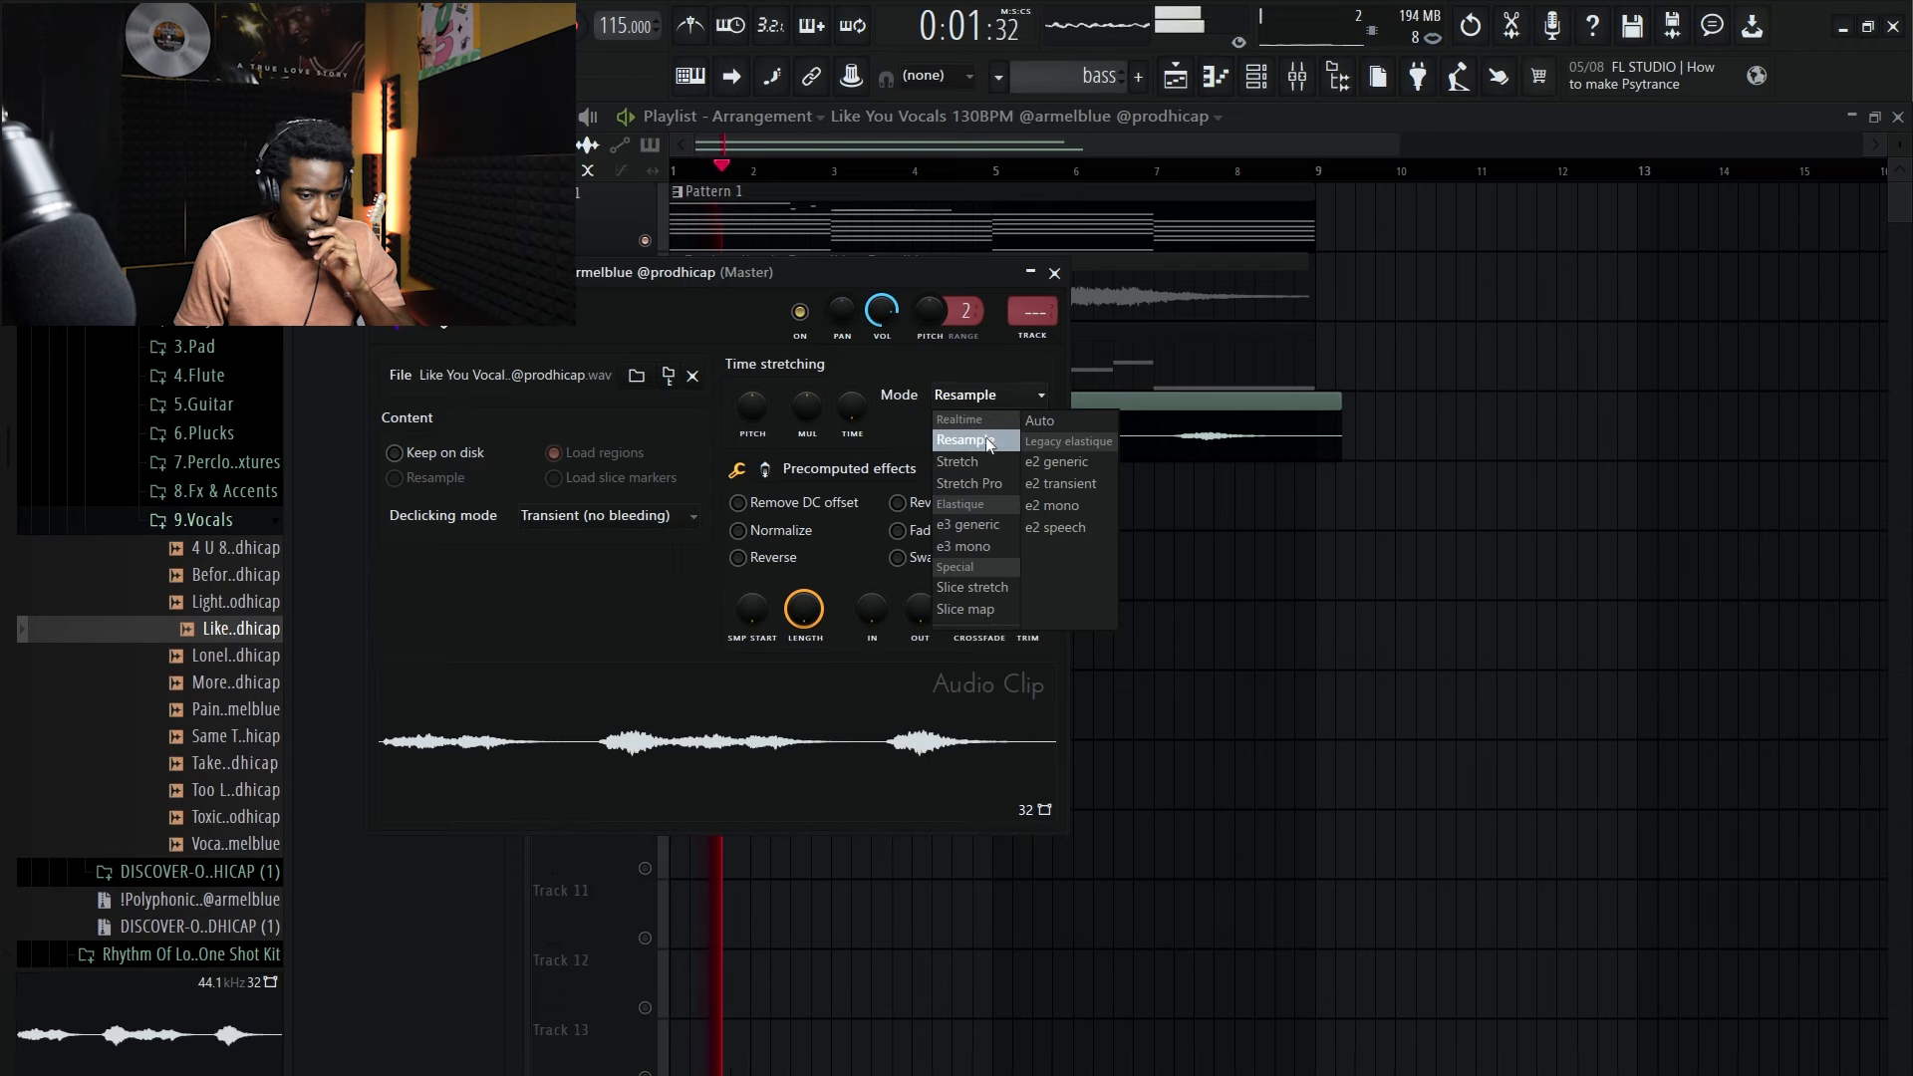
pyautogui.click(975, 463)
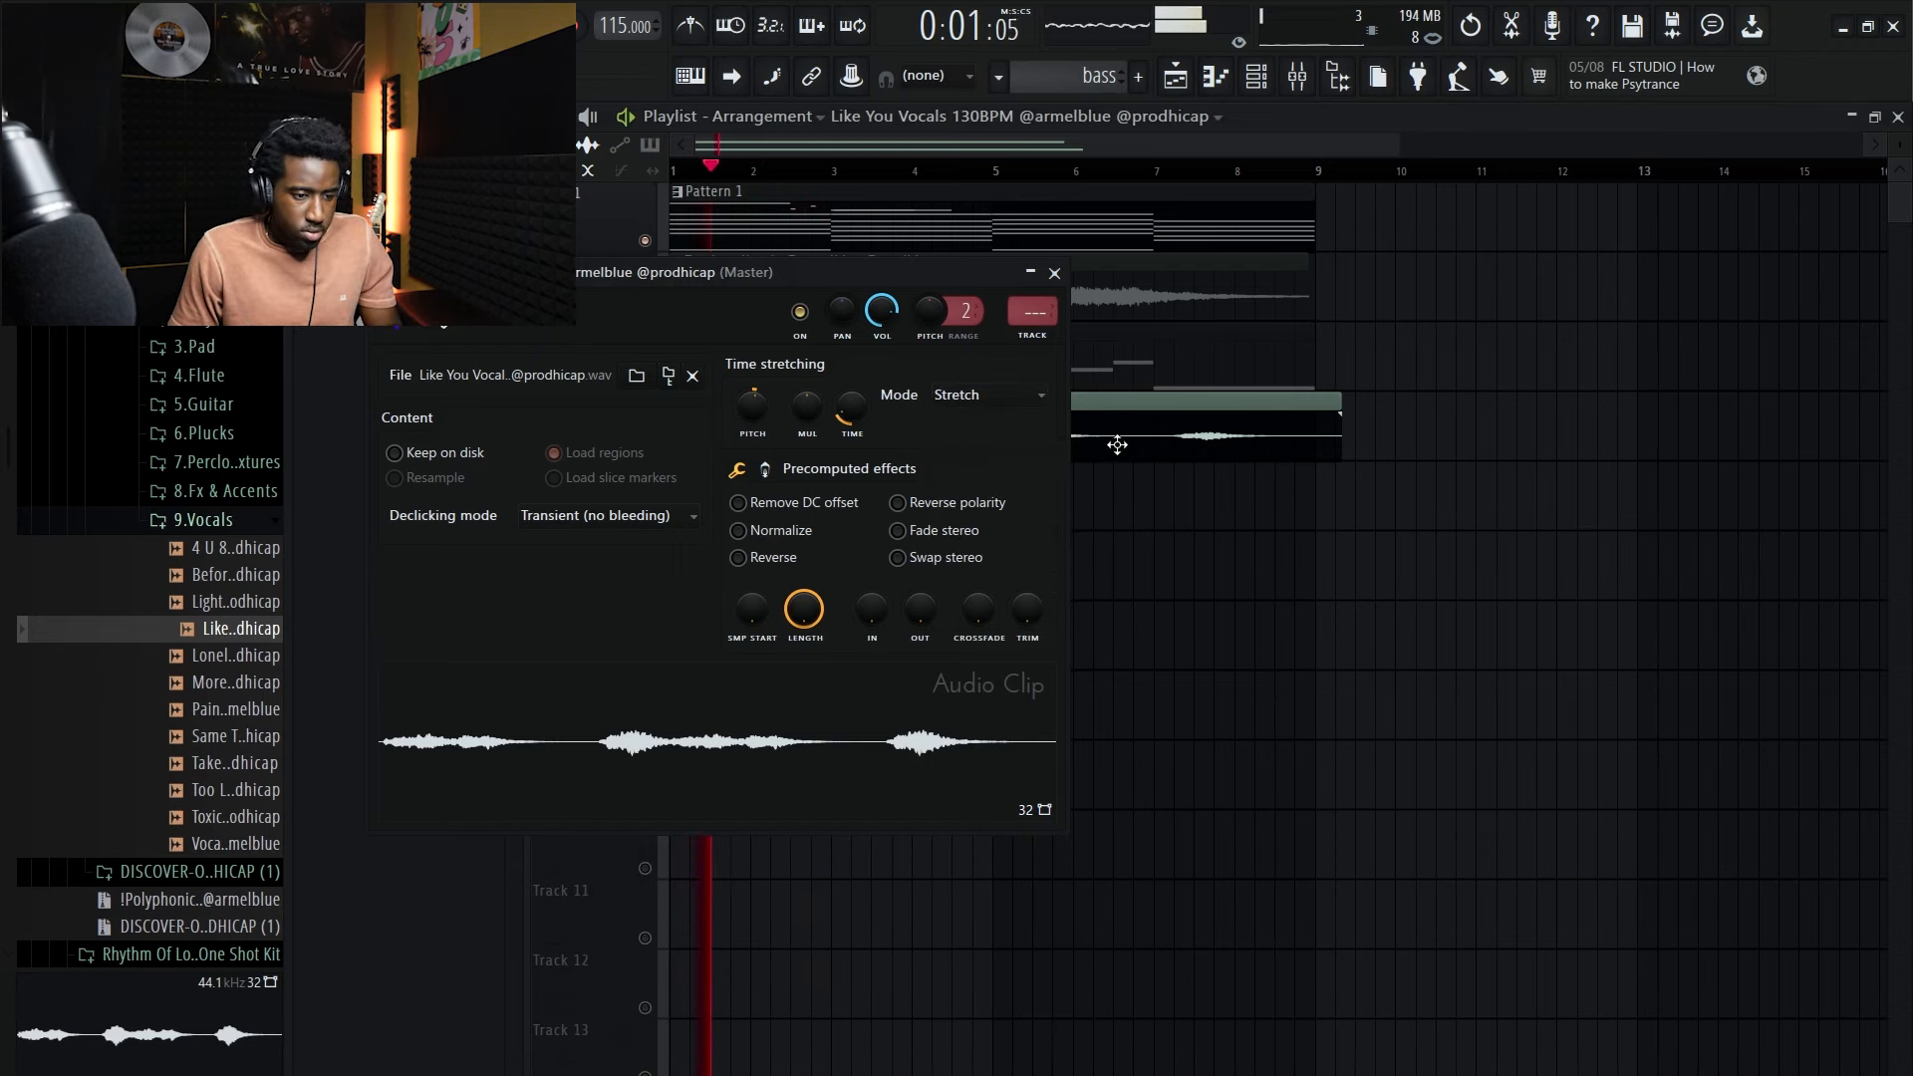
pyautogui.click(738, 530)
pyautogui.click(1056, 274)
# Step: Raise the time-stretching pitch of the Like You Vocals clip, checking it against the chords during playback
pyautogui.doubleClick(867, 444)
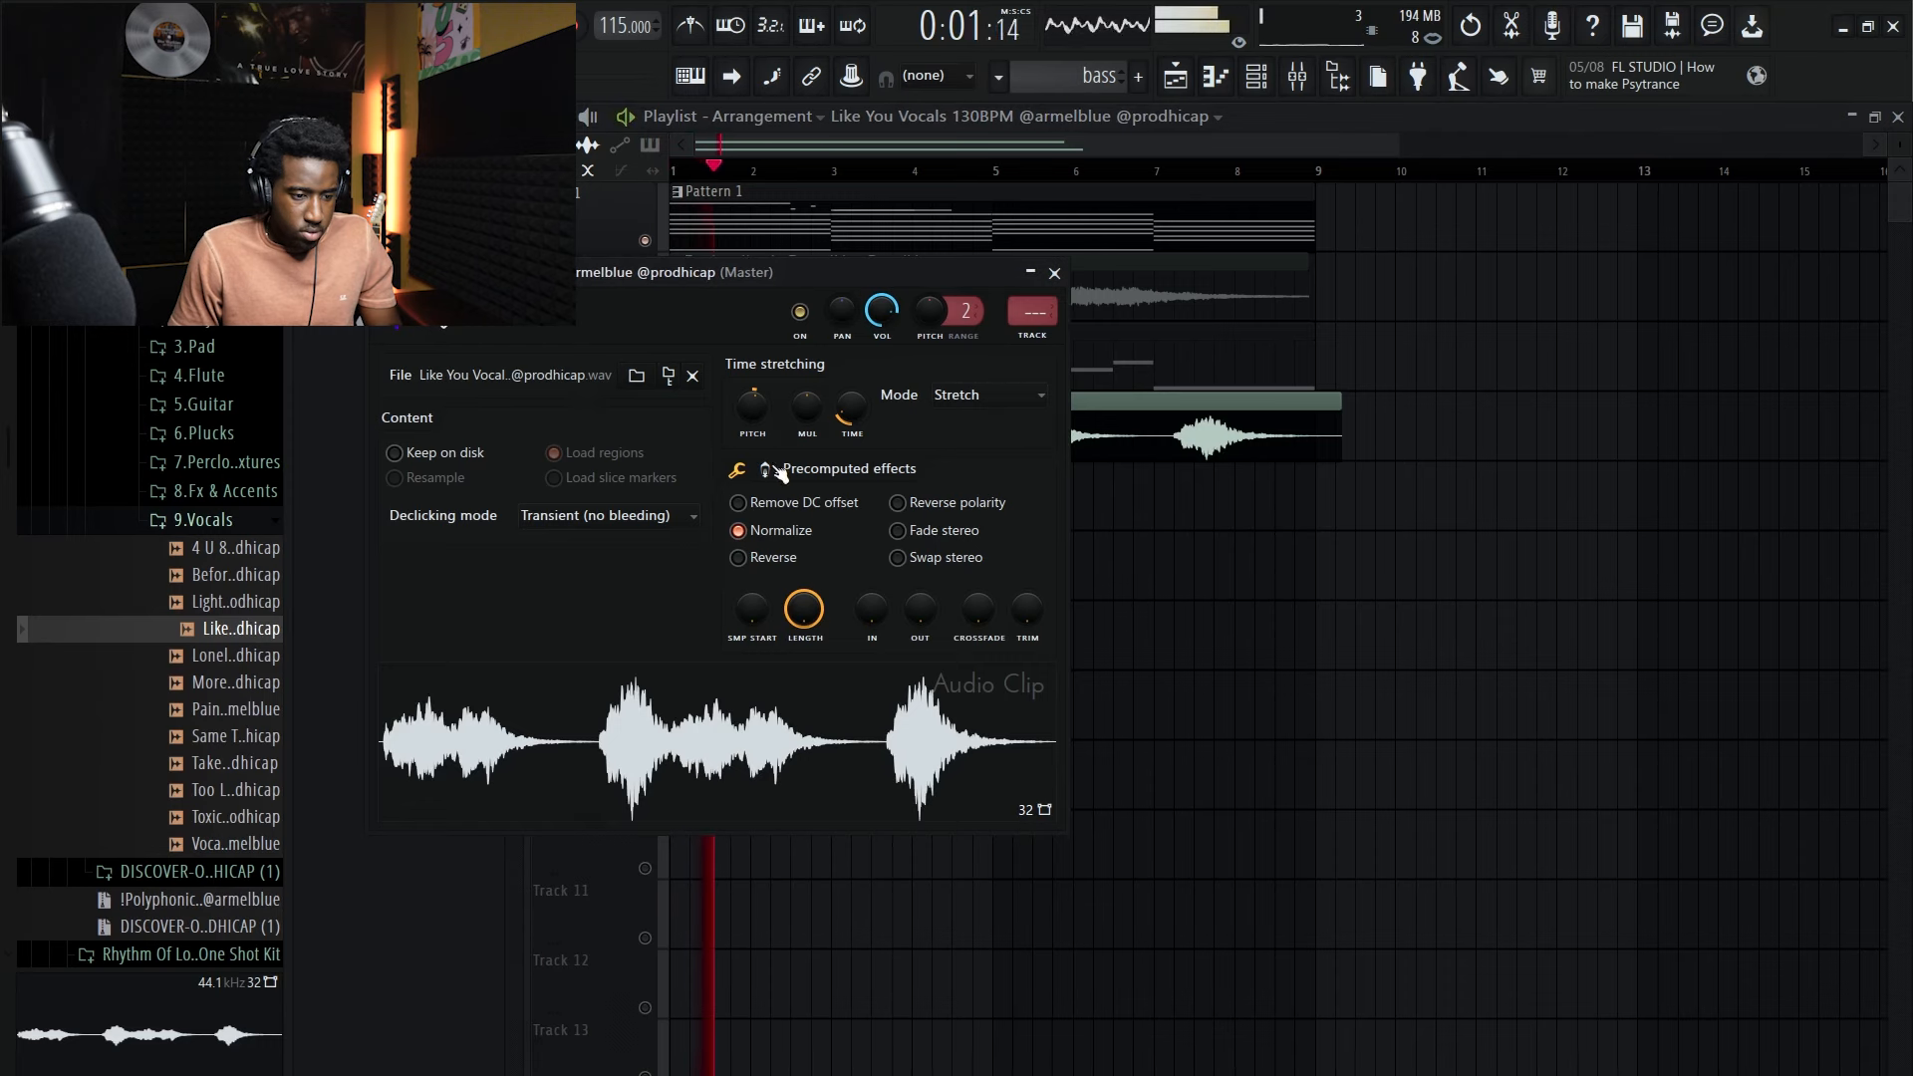
pyautogui.press('space')
pyautogui.press('space')
pyautogui.moveTo(759, 416); pyautogui.dragTo(760, 411)
pyautogui.press('space')
pyautogui.scroll(2, 759, 411)
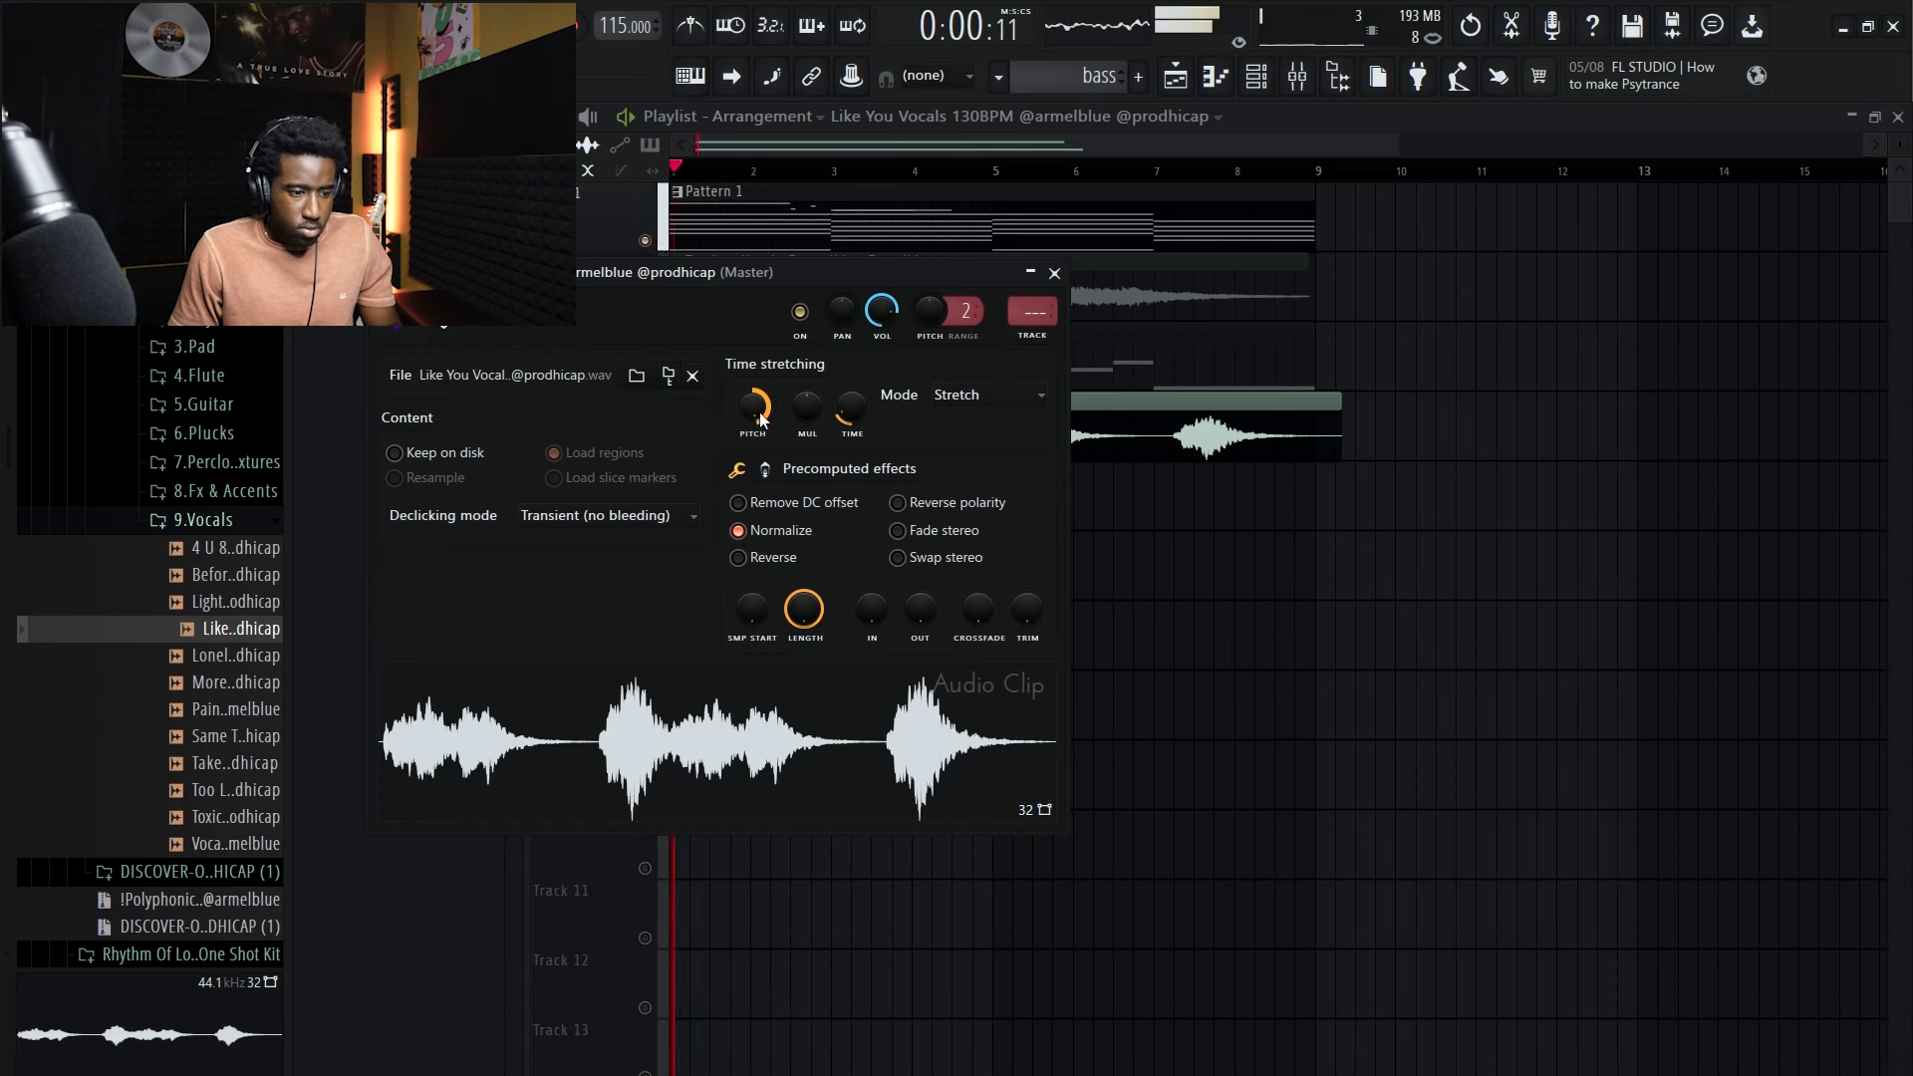
pyautogui.click(1053, 275)
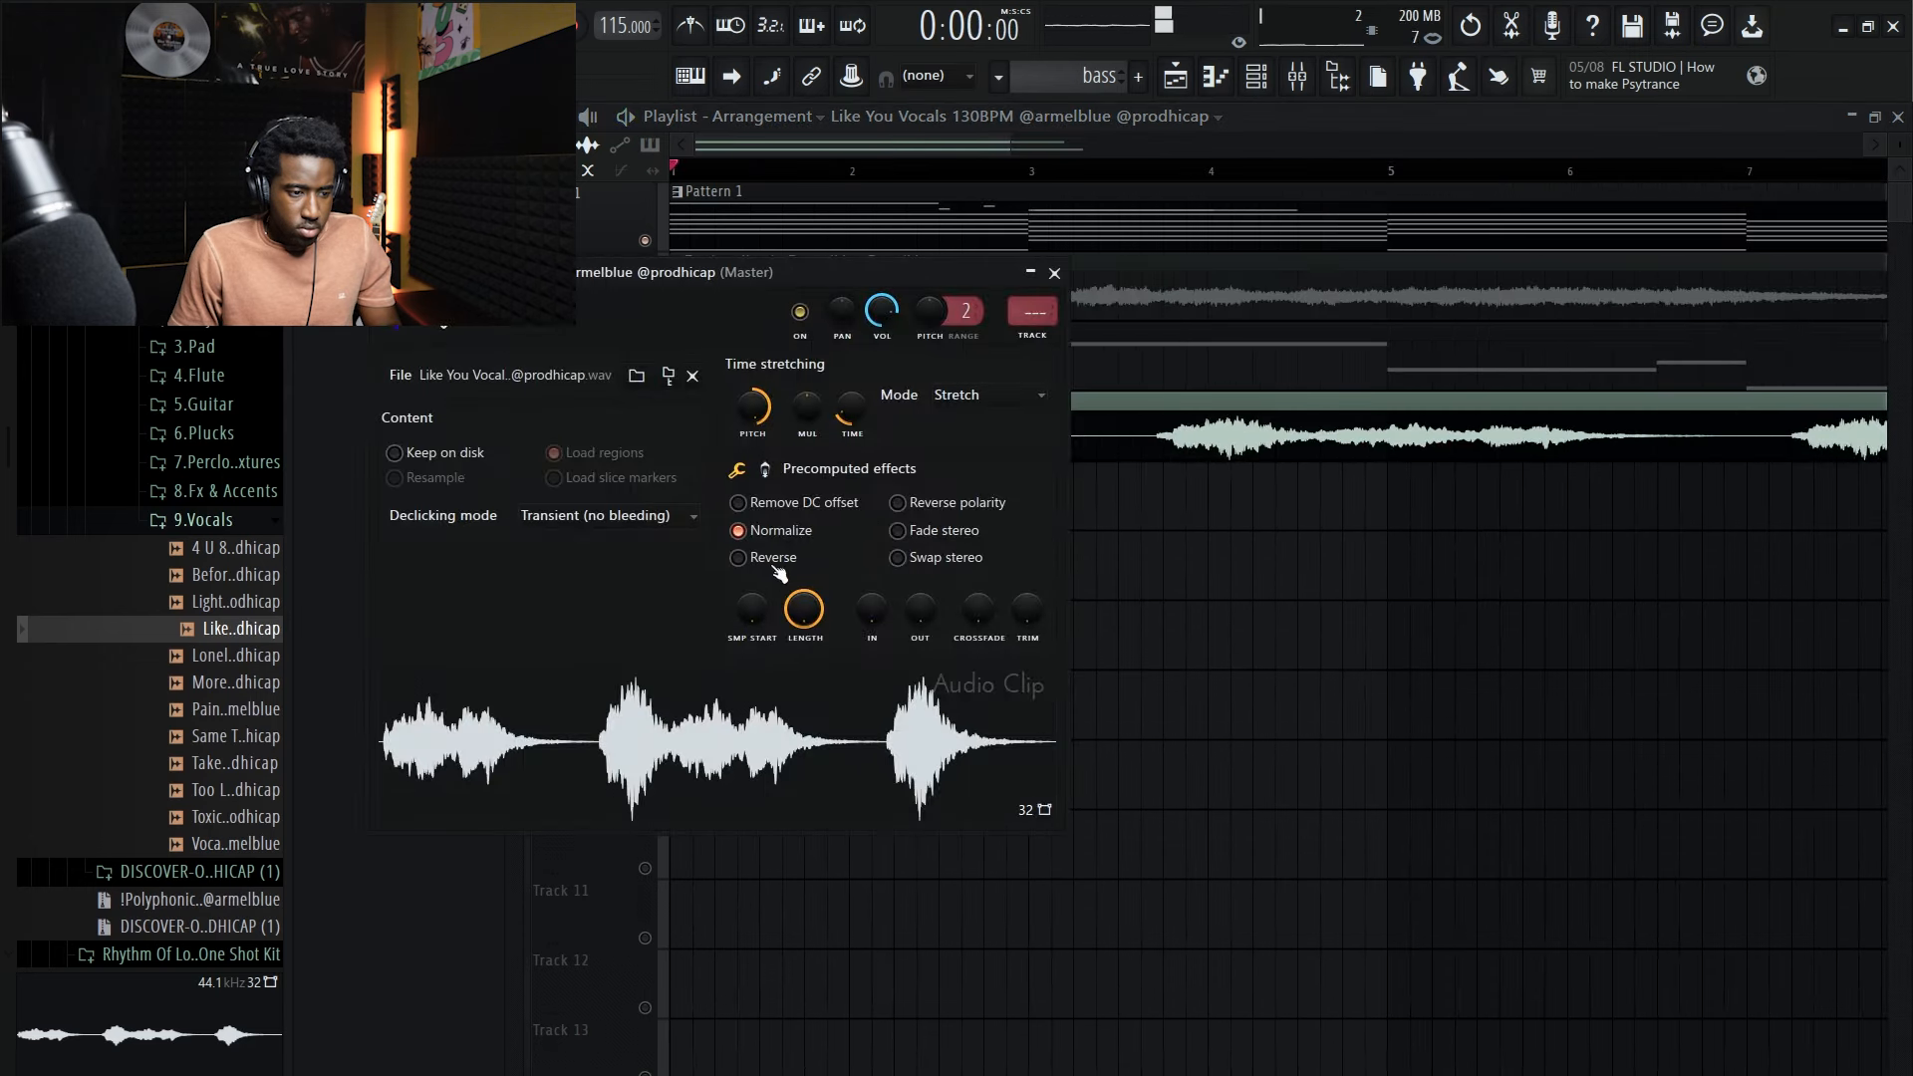
# Step: Reverse the Like You Vocals clip and play it together with the chords from the start
pyautogui.click(738, 558)
pyautogui.press('space')
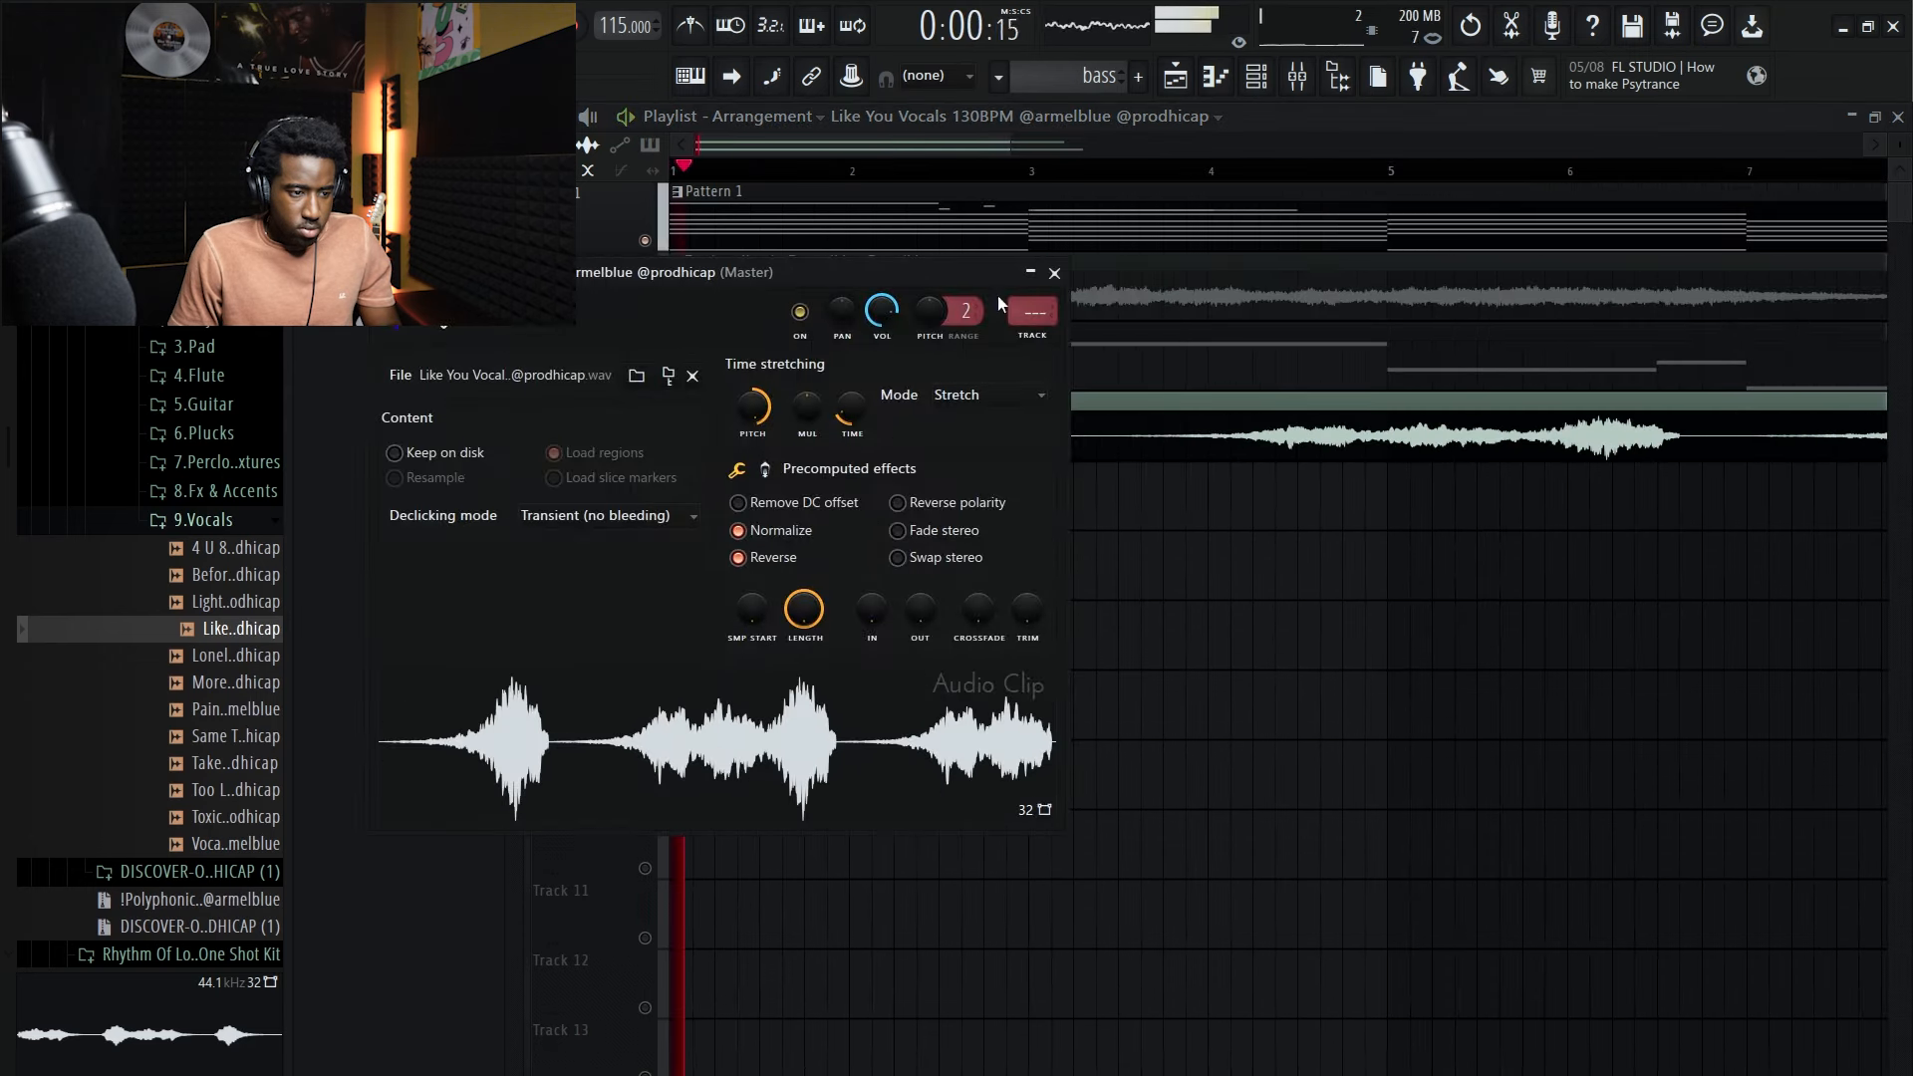
pyautogui.click(1054, 273)
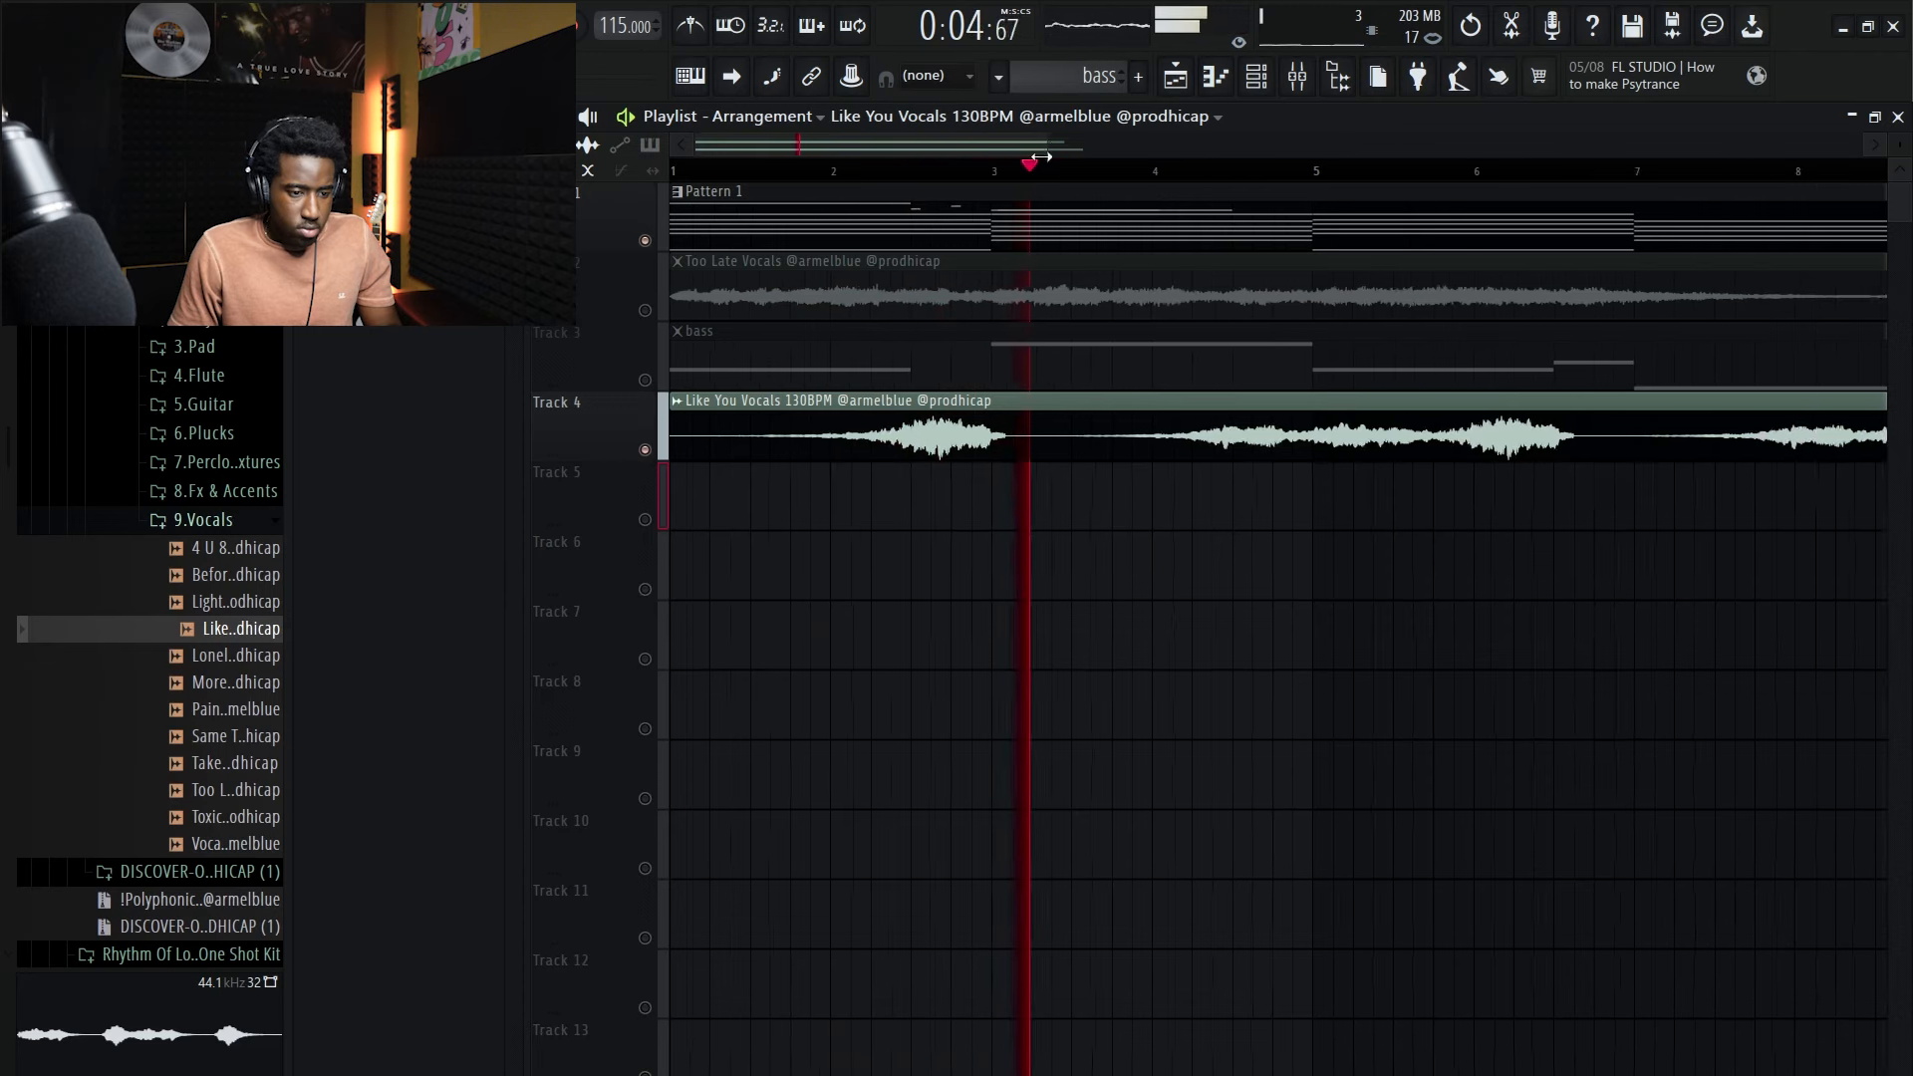
# Step: Cut the reversed vocal into two separate phrases and move the second one to Track 5, starting at about bar 3.5
pyautogui.moveTo(1002, 147); pyautogui.dragTo(1120, 146)
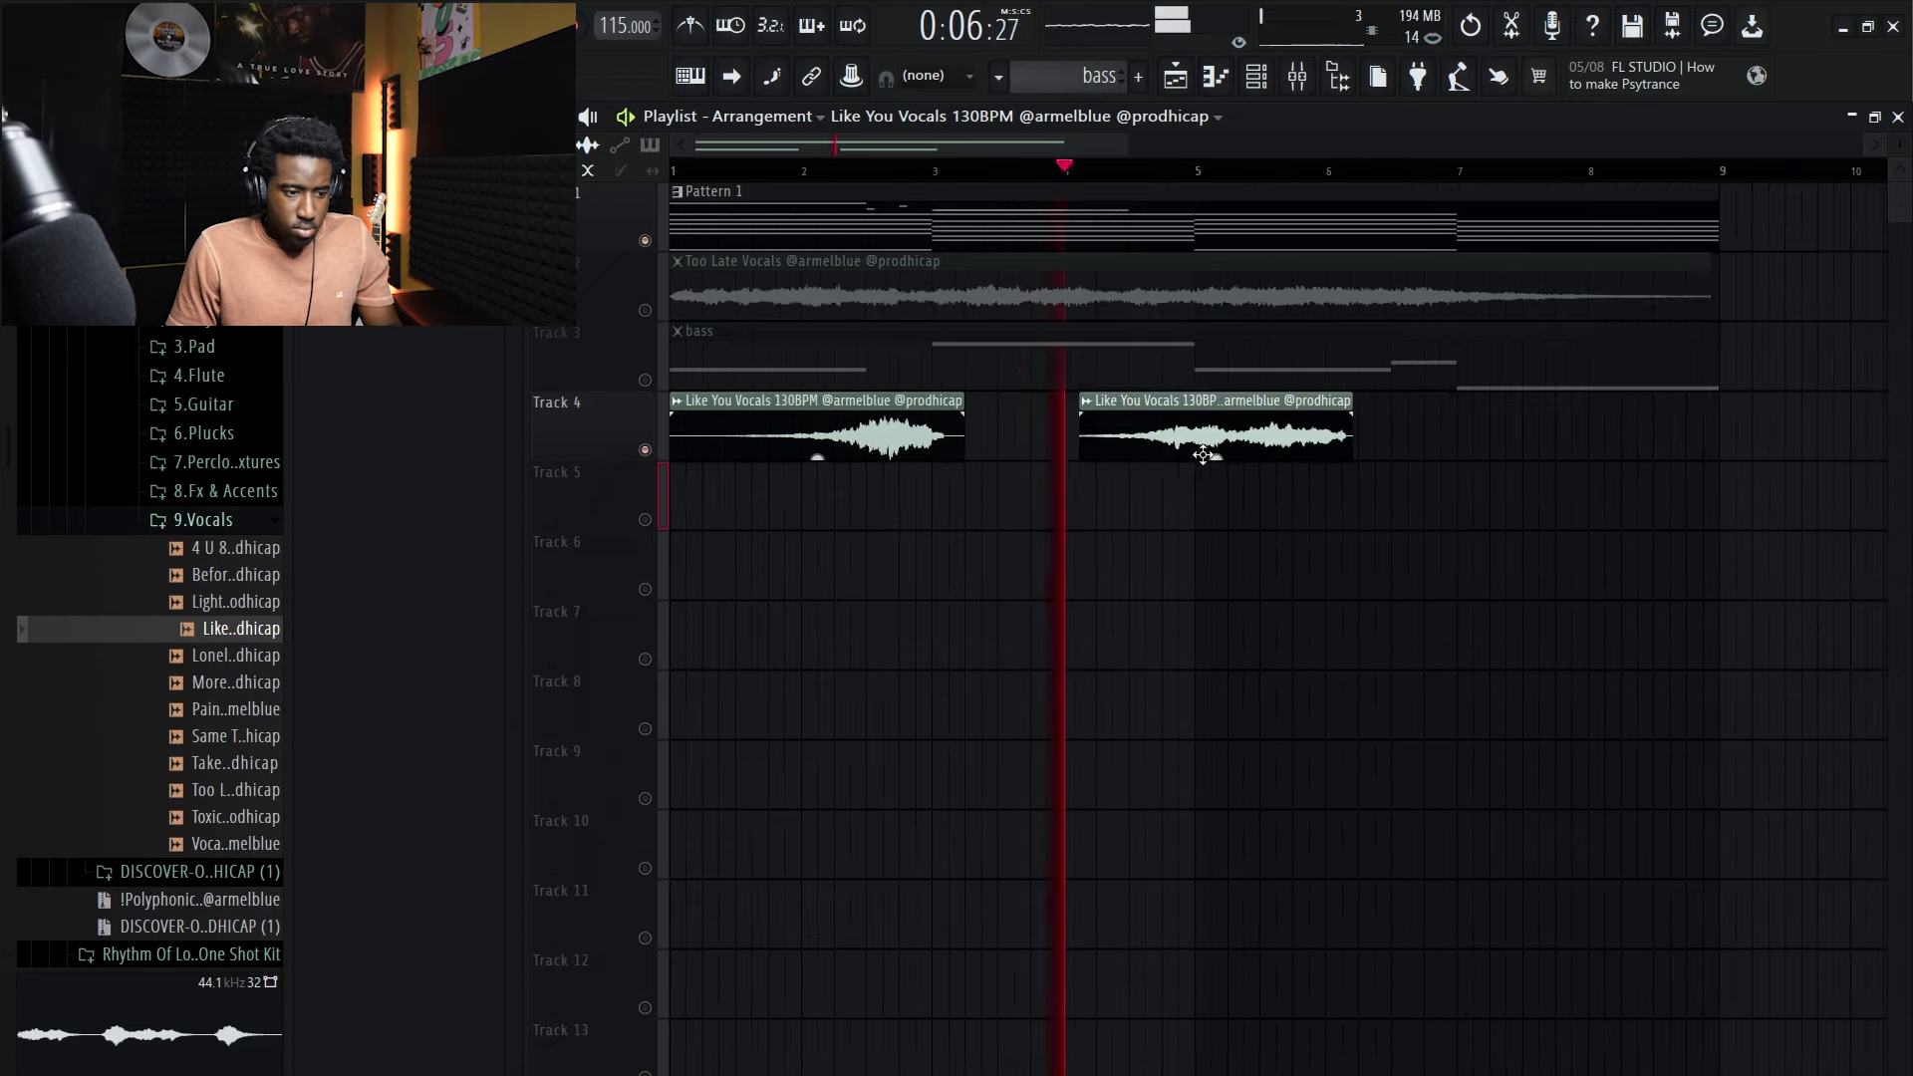
pyautogui.moveTo(1208, 445); pyautogui.dragTo(1156, 518)
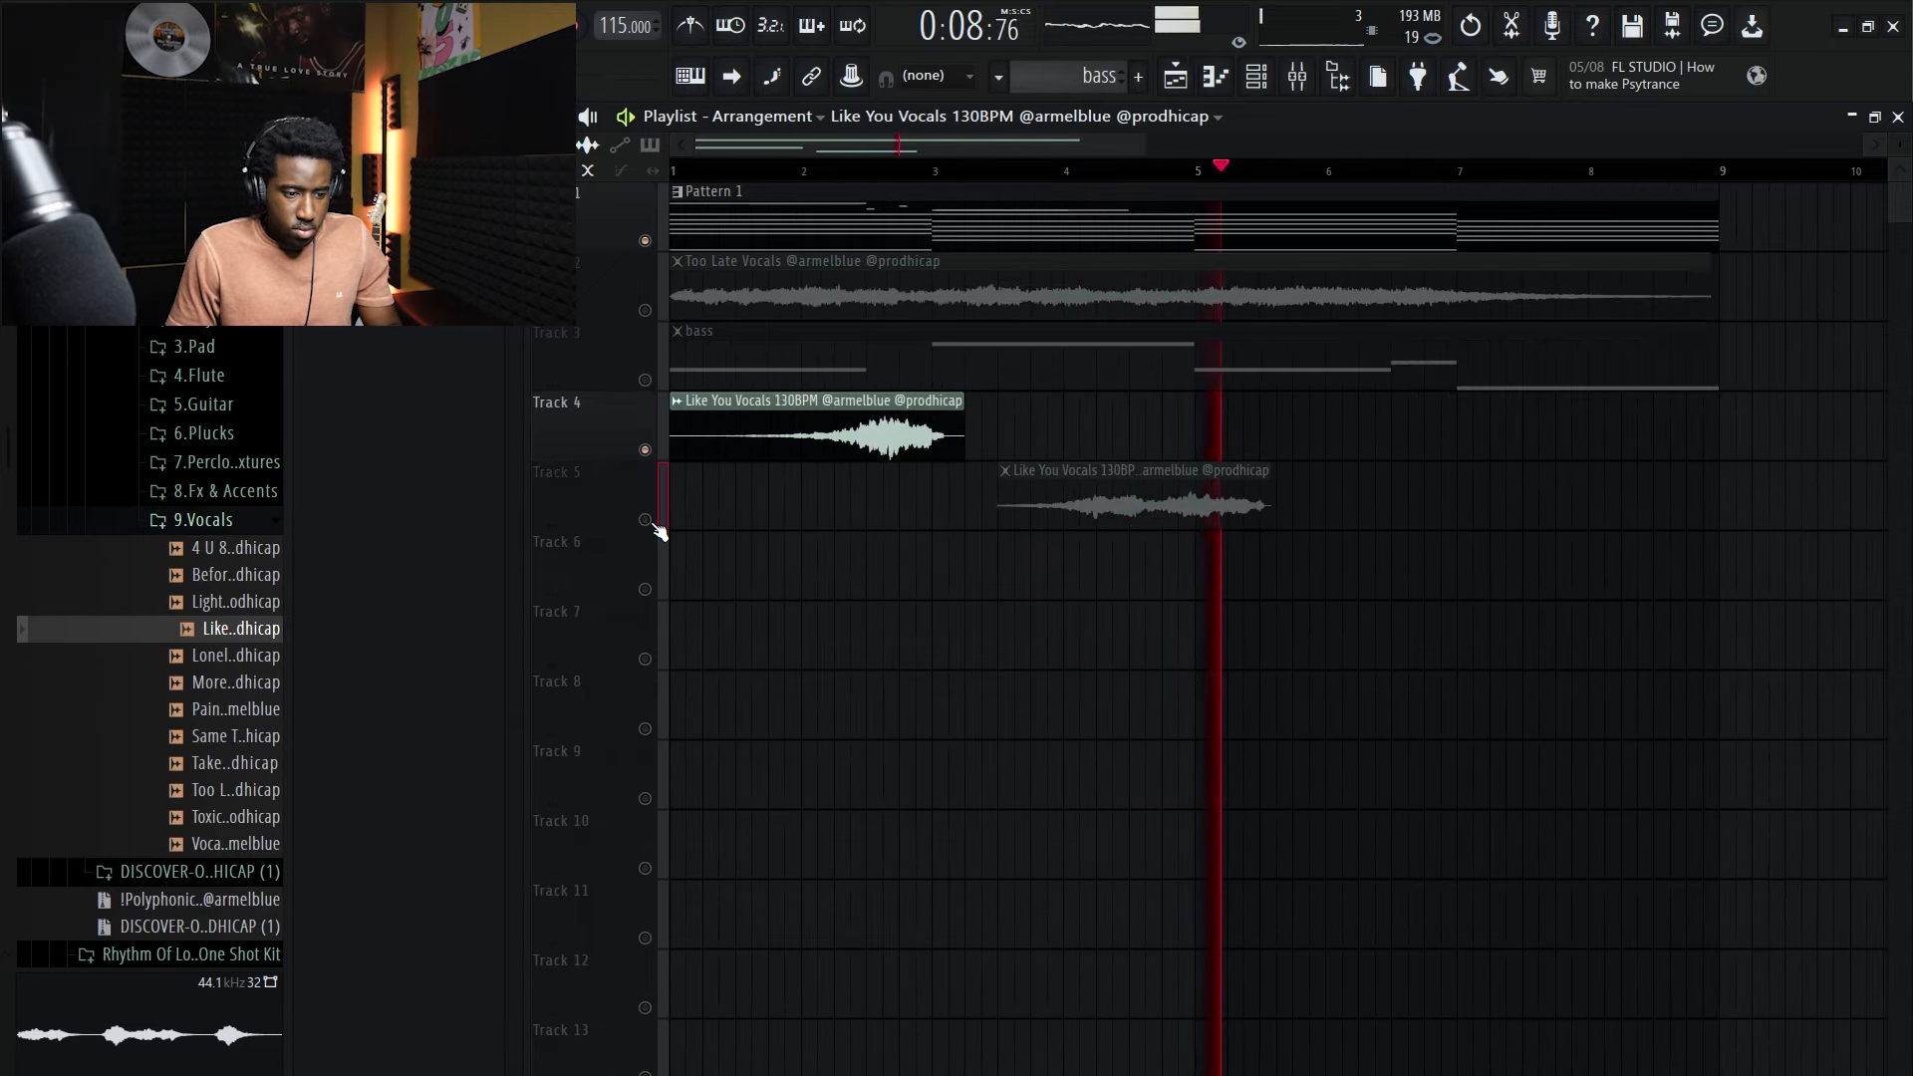